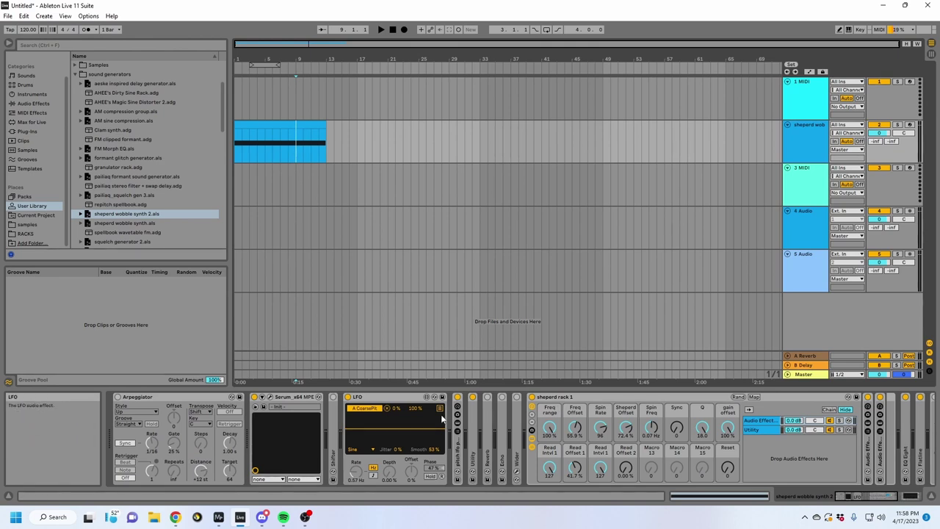
Step: Play the clip on the sheperd wobble track with sheperd rack 1 deactivated, and switch the rack back on
{"action": "left_click", "coordinate": [287, 124]}
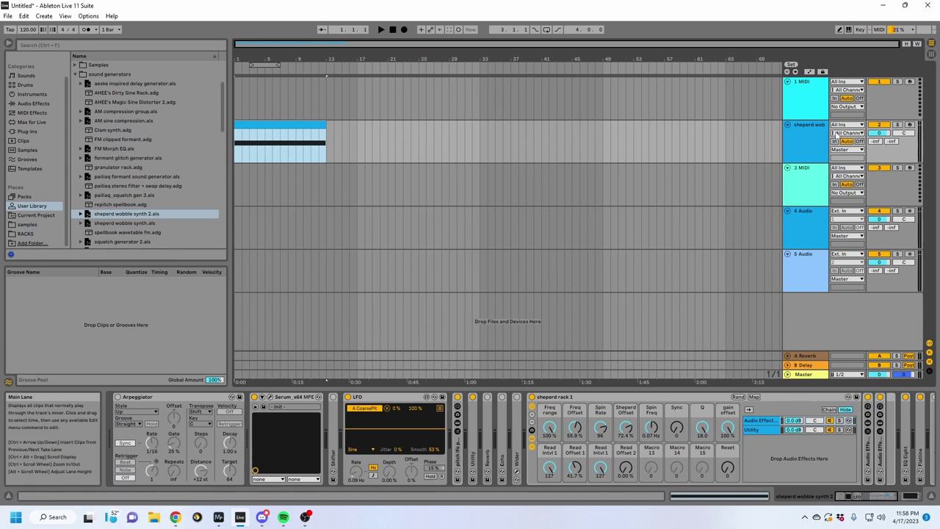
{"action": "left_click_drag", "start_coordinate": [251, 60], "coordinate": [268, 147]}
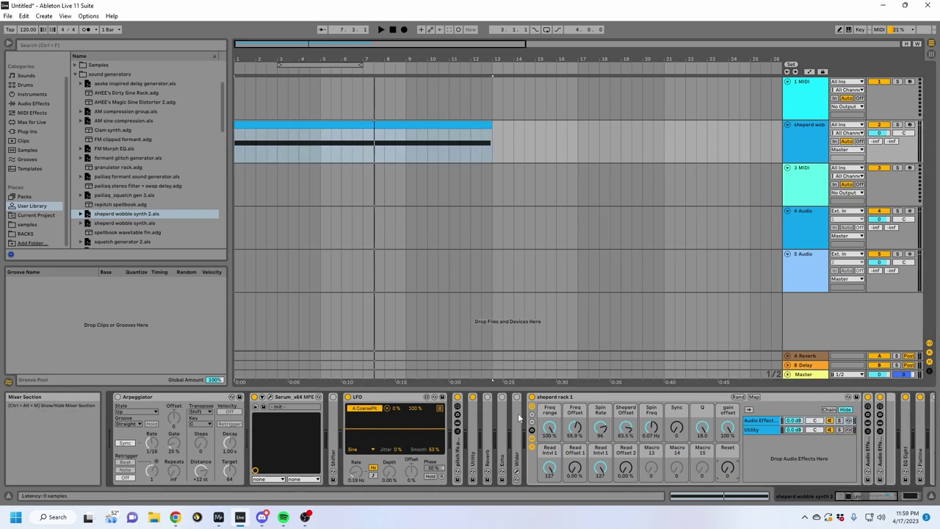
{"action": "left_click", "coordinate": [533, 398]}
{"action": "key", "text": "space"}
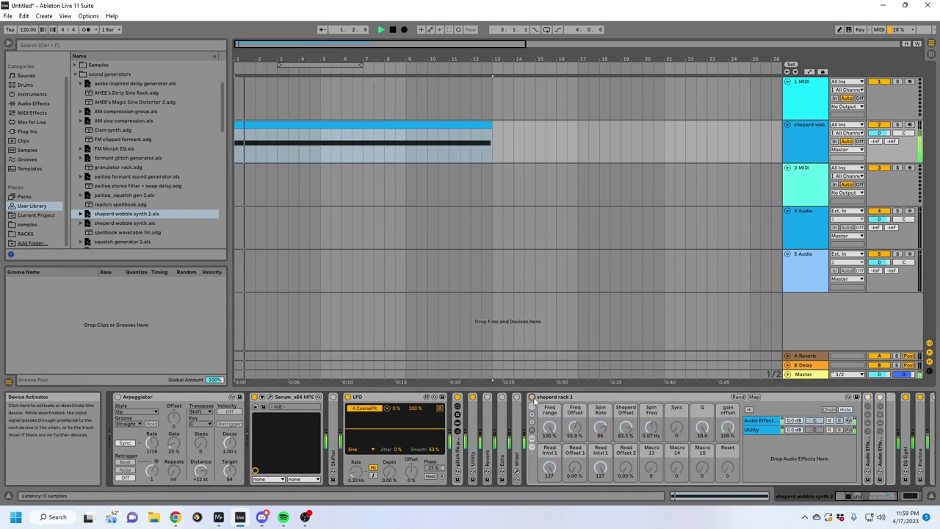
{"action": "left_click", "coordinate": [532, 397]}
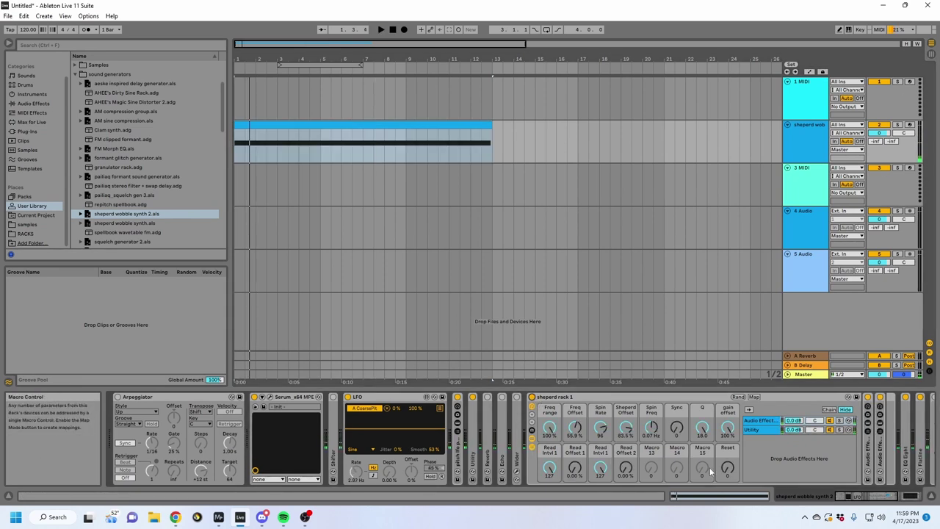
Step: Reset sheperd rack 1, play the clip and examine its spectrogram full size in MiniMeters
{"action": "mouse_move", "coordinate": [727, 468]}
{"action": "left_mouse_down"}
{"action": "mouse_move", "coordinate": [728, 396]}
{"action": "mouse_move", "coordinate": [728, 472]}
{"action": "left_mouse_up"}
{"action": "key", "text": "space"}
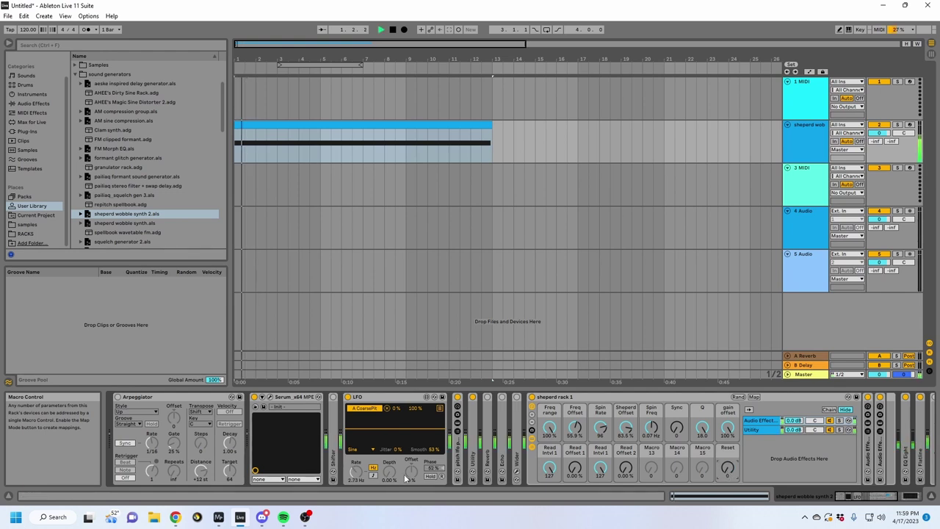
{"action": "left_click", "coordinate": [218, 517]}
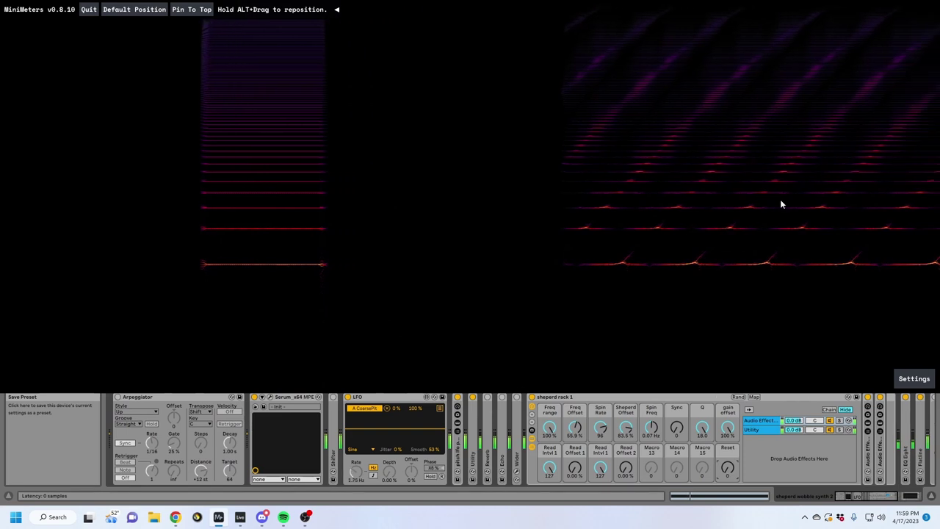
{"action": "left_click", "coordinate": [670, 415]}
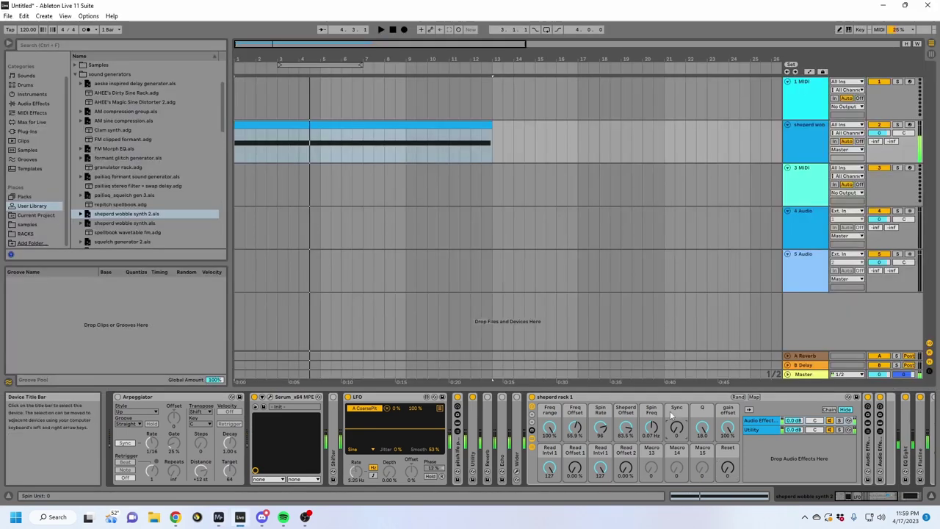
Step: Pop out the spectrogram in MiniMeters as a floating window over Ableton Live, and play the clip again
{"action": "left_click", "coordinate": [219, 517]}
{"action": "left_click", "coordinate": [913, 377]}
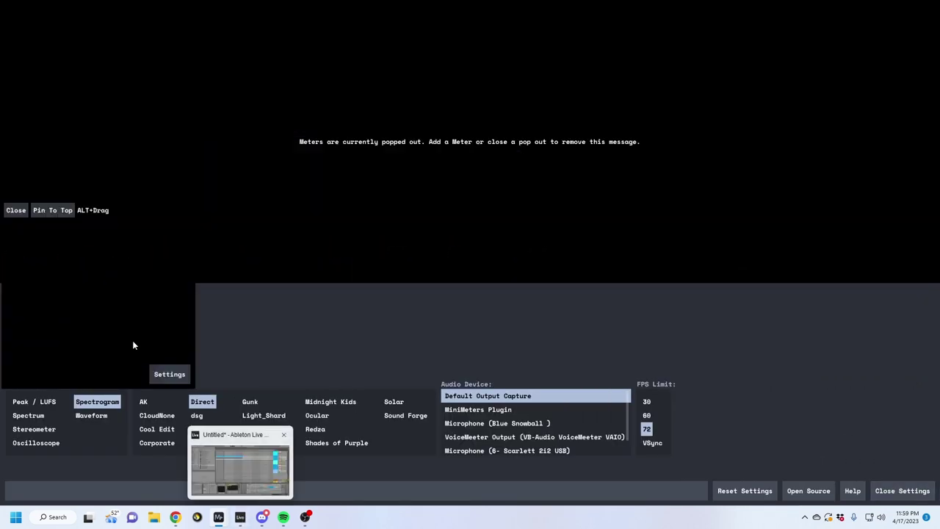
{"action": "key", "text": "alt+Tab"}
{"action": "key", "text": "space"}
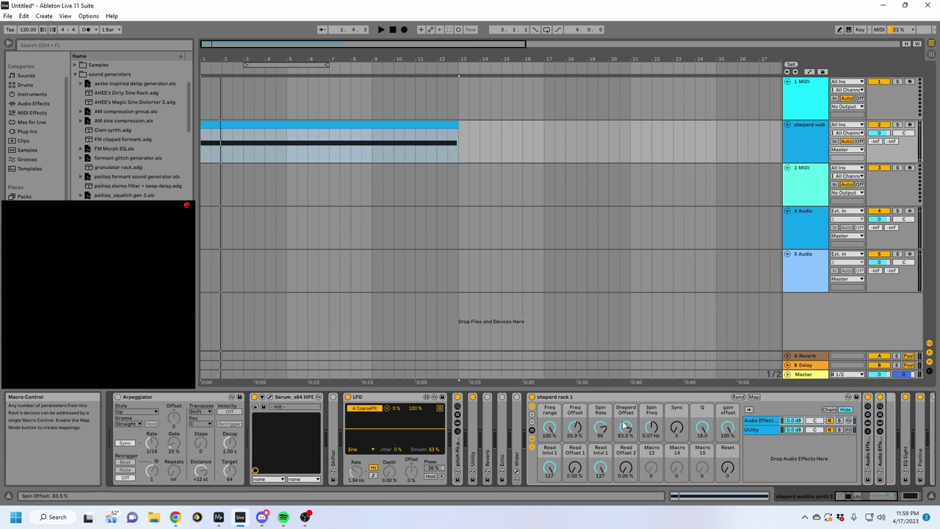
Step: Set the rack's Sheperd Offset to 29.9 % and Spin Freq to 0.36 Hz while the clip plays
{"action": "key", "text": "space"}
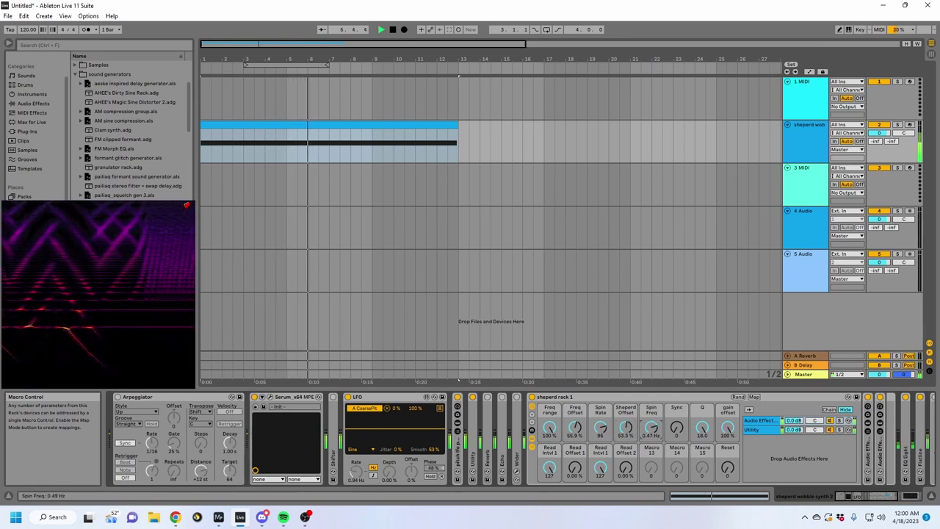
{"action": "key", "text": "space"}
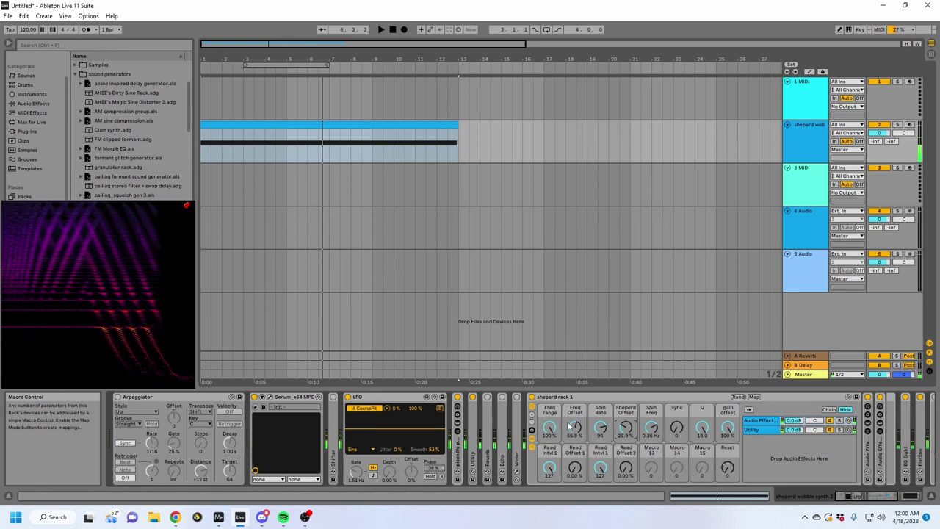
Step: Audition the Freq Offset sweep, and set Spin Freq to 0.02 Hz and Freq range to 98.4 % during playback
{"action": "left_click_drag", "start_coordinate": [577, 434], "coordinate": [576, 486]}
{"action": "key", "text": "space"}
{"action": "left_click_drag", "start_coordinate": [575, 428], "coordinate": [549, 396]}
{"action": "left_click_drag", "start_coordinate": [650, 427], "coordinate": [651, 455]}
{"action": "left_click_drag", "start_coordinate": [549, 428], "coordinate": [574, 420]}
{"action": "key", "text": "space"}
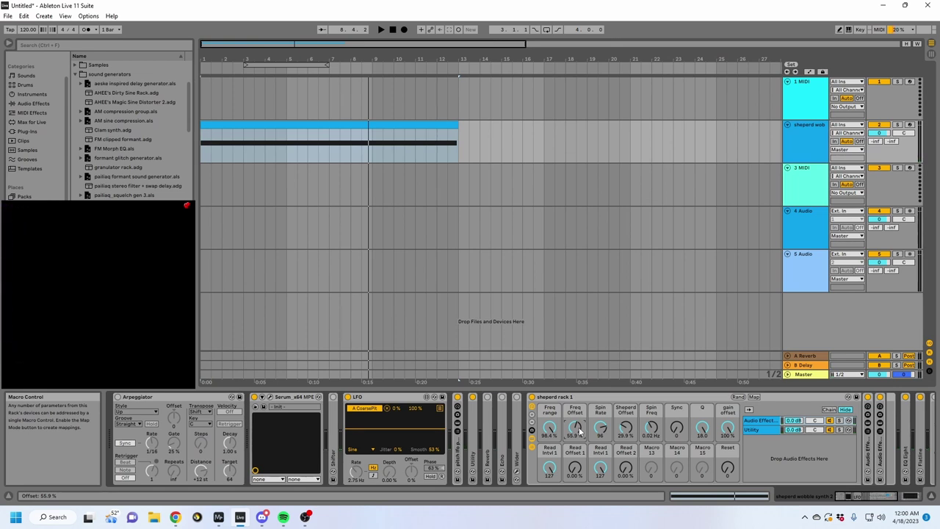
Step: Set Read Offset 2 to 33.1 % and raise Spin Freq to 0.28 Hz while playing the clip
{"action": "left_click", "coordinate": [627, 470]}
{"action": "key", "text": "space"}
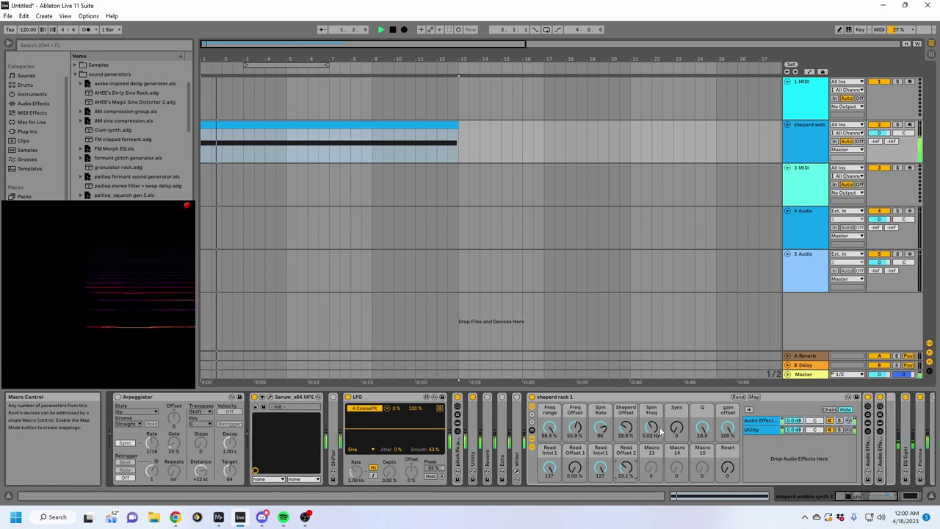
{"action": "left_click_drag", "start_coordinate": [652, 428], "coordinate": [652, 404]}
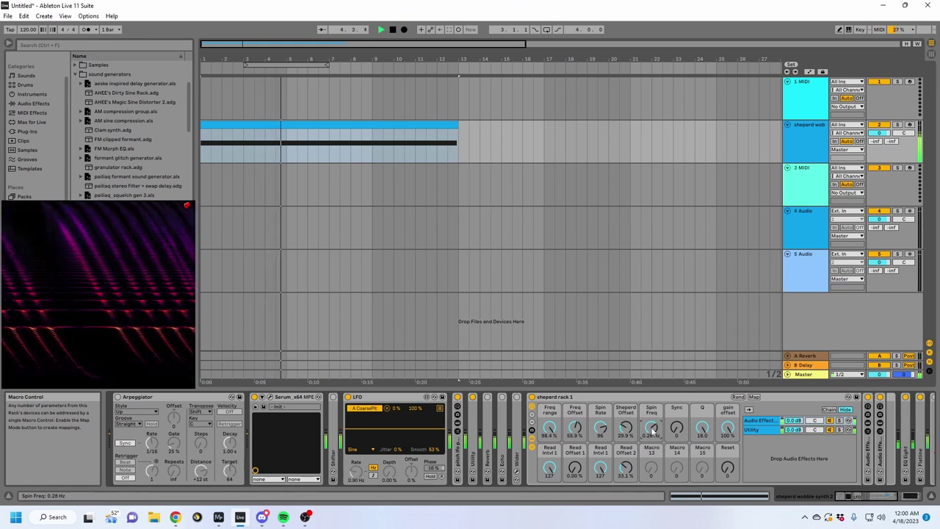
{"action": "key", "text": "space"}
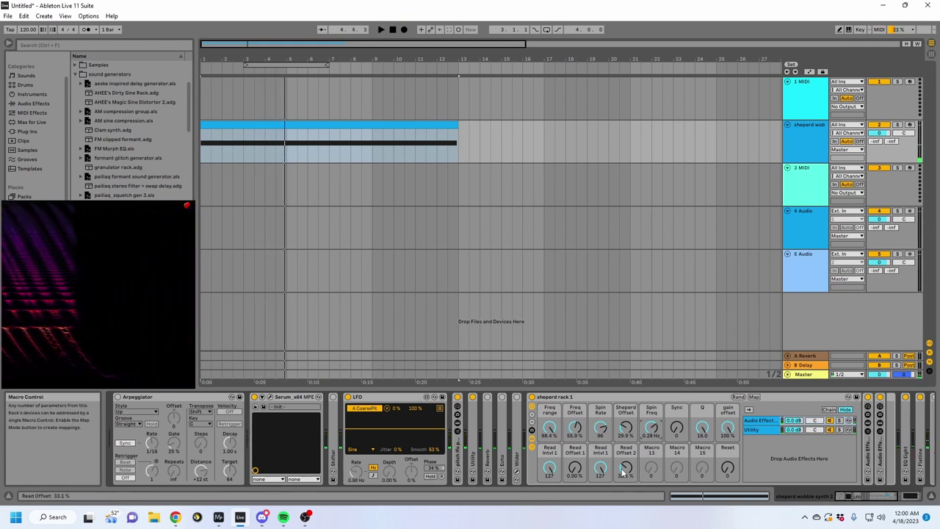
Step: Set Read Offset 2 to 20.5 % and lower Read Intvl 1 to 90 while auditioning the clip
{"action": "key", "text": "space"}
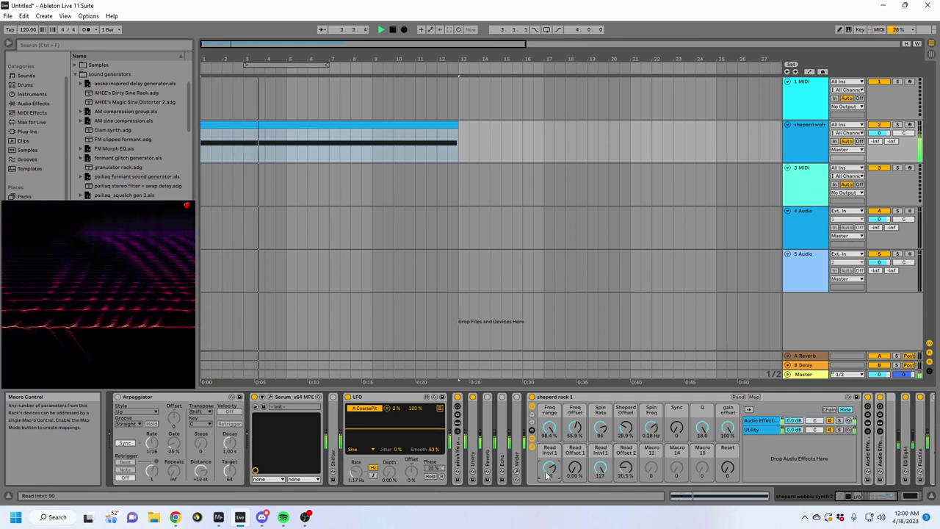
{"action": "key", "text": "space"}
{"action": "key", "text": "space"}
{"action": "key", "text": "space"}
{"action": "double_click", "coordinate": [727, 430]}
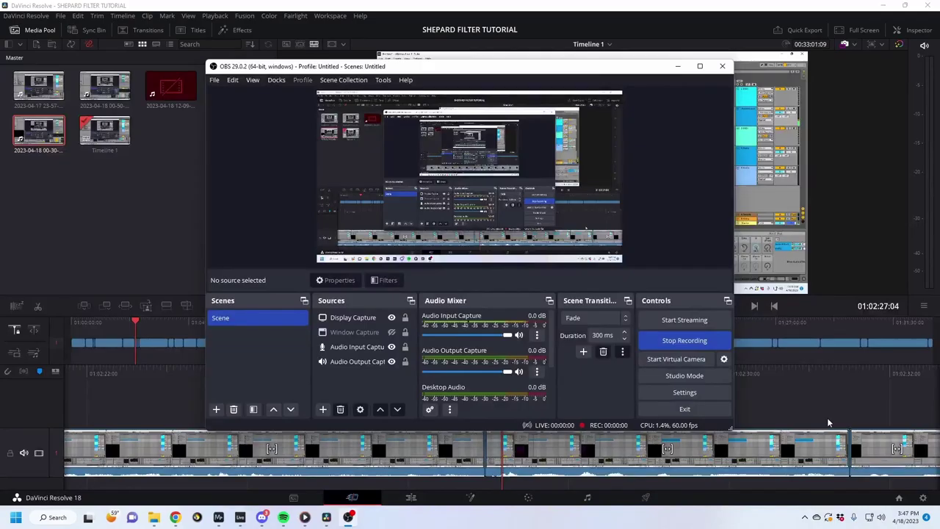
Step: Switch to Chrome and look through the creator's Patreon page and its post with downloadable sound generators and audio effect racks
{"action": "mouse_move", "coordinate": [175, 518]}
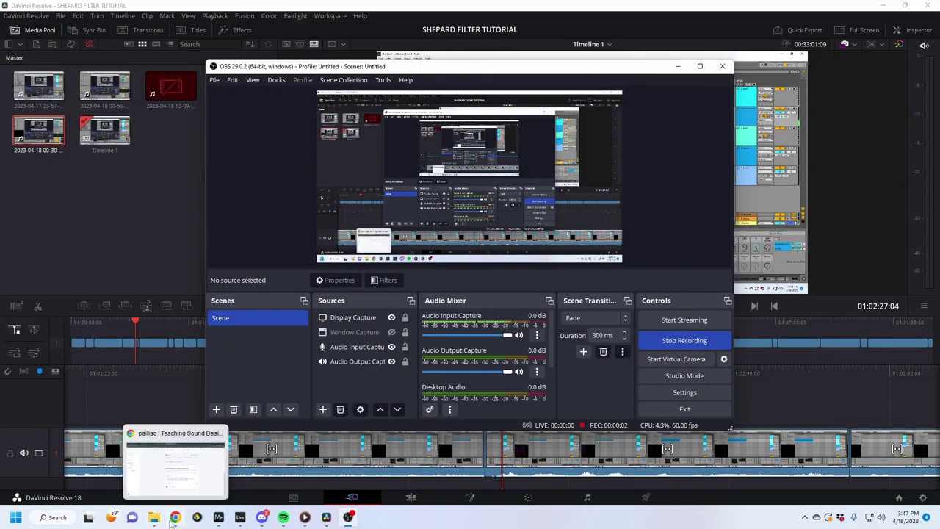
{"action": "left_click", "coordinate": [174, 477]}
{"action": "scroll", "coordinate": [330, 418], "scroll_direction": "up", "scroll_amount": 4}
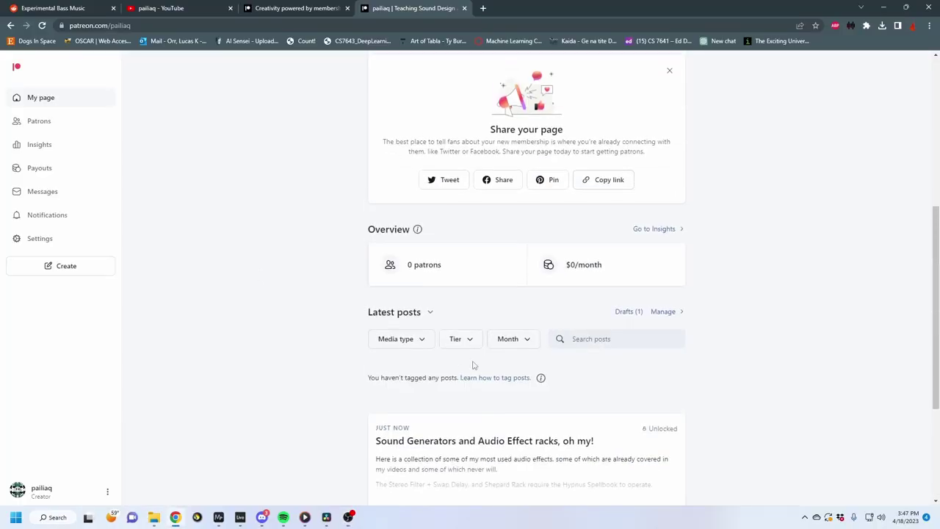
{"action": "scroll", "coordinate": [514, 338], "scroll_direction": "up", "scroll_amount": 3}
{"action": "scroll", "coordinate": [341, 254], "scroll_direction": "down", "scroll_amount": 3}
{"action": "scroll", "coordinate": [354, 260], "scroll_direction": "up", "scroll_amount": 2}
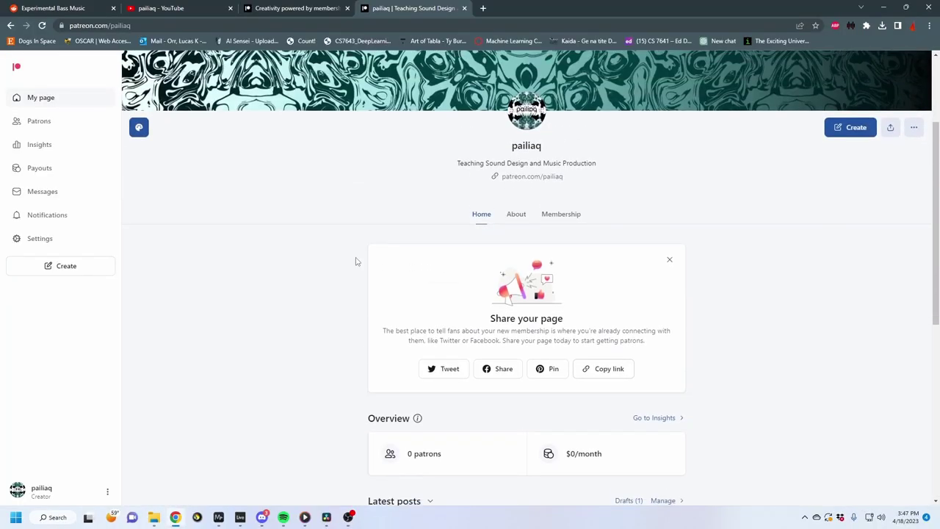
{"action": "scroll", "coordinate": [440, 250], "scroll_direction": "down", "scroll_amount": 6}
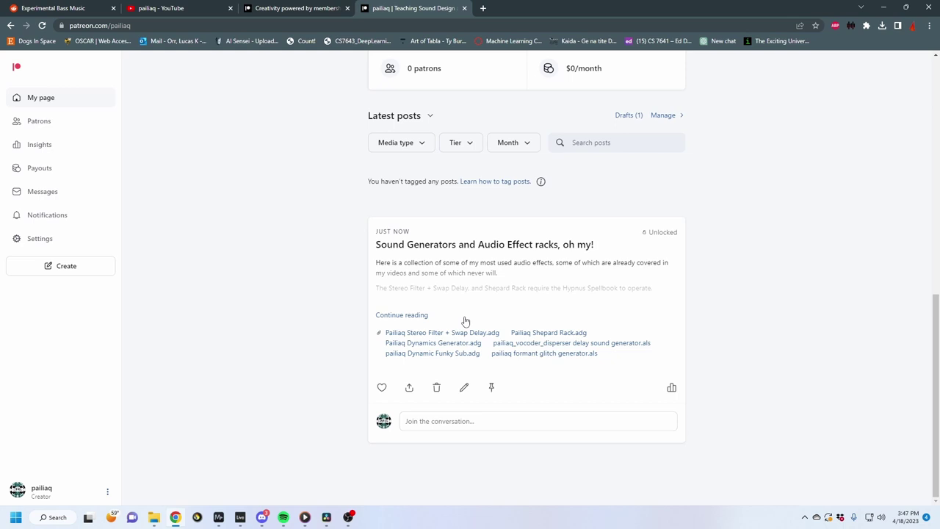
{"action": "scroll", "coordinate": [267, 334], "scroll_direction": "up", "scroll_amount": 3}
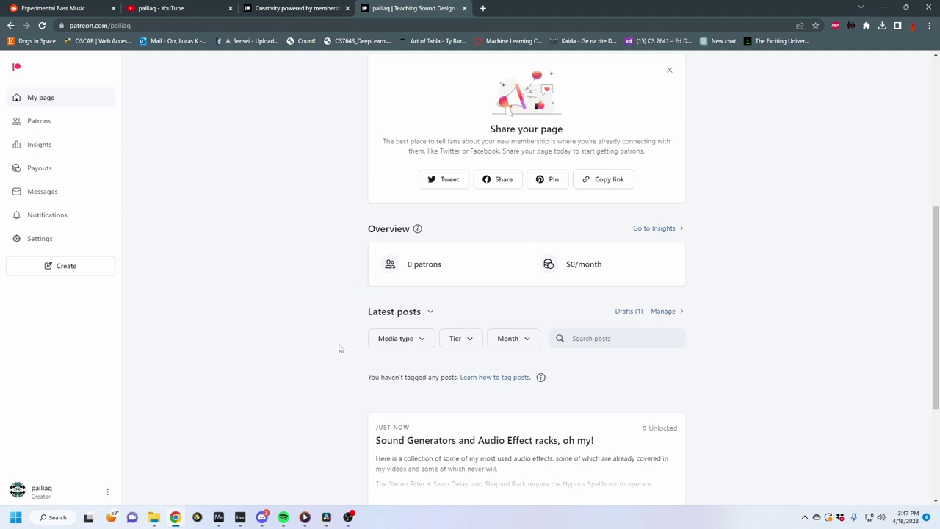
{"action": "scroll", "coordinate": [339, 349], "scroll_direction": "down", "scroll_amount": 3}
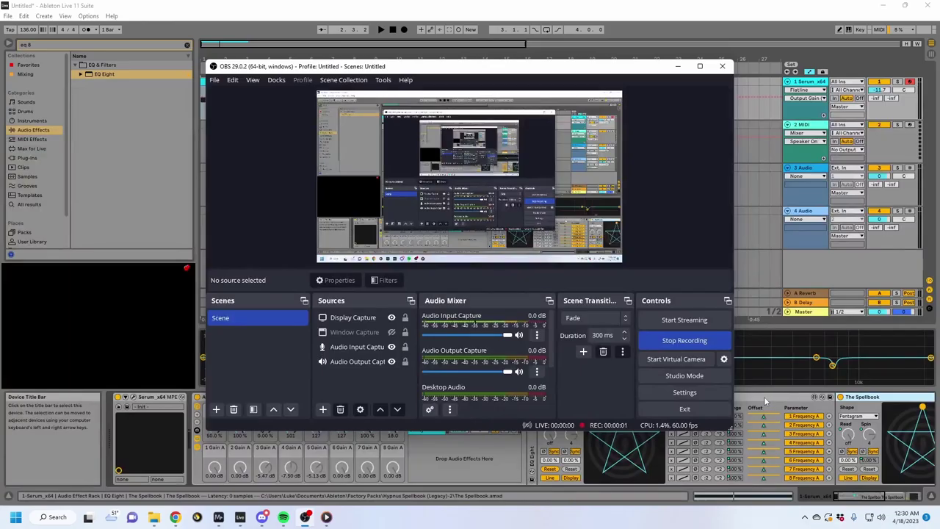
Step: Switch to Ableton Live, collapse both Spellbook devices on the Serum_x64 track and delete the Audio Effect Rack containing them
{"action": "left_click", "coordinate": [764, 396]}
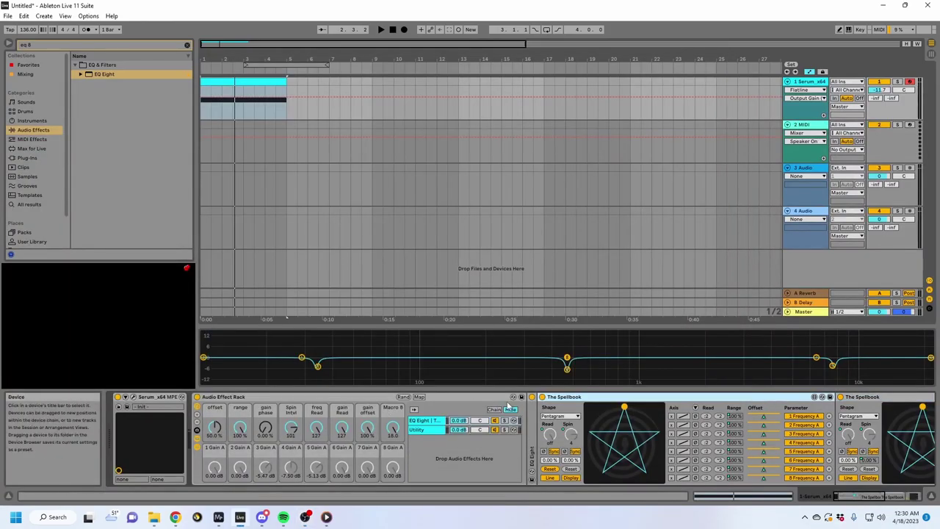
{"action": "double_click", "coordinate": [595, 397]}
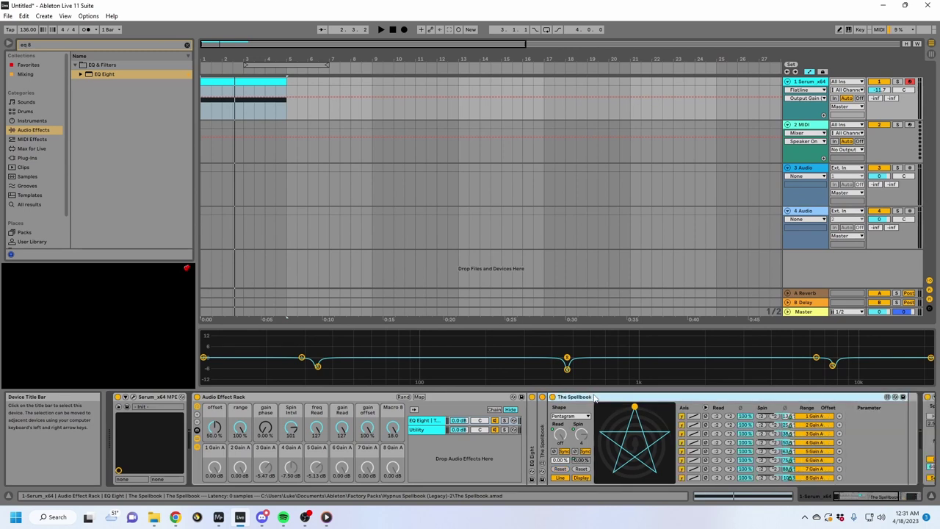
{"action": "double_click", "coordinate": [595, 397]}
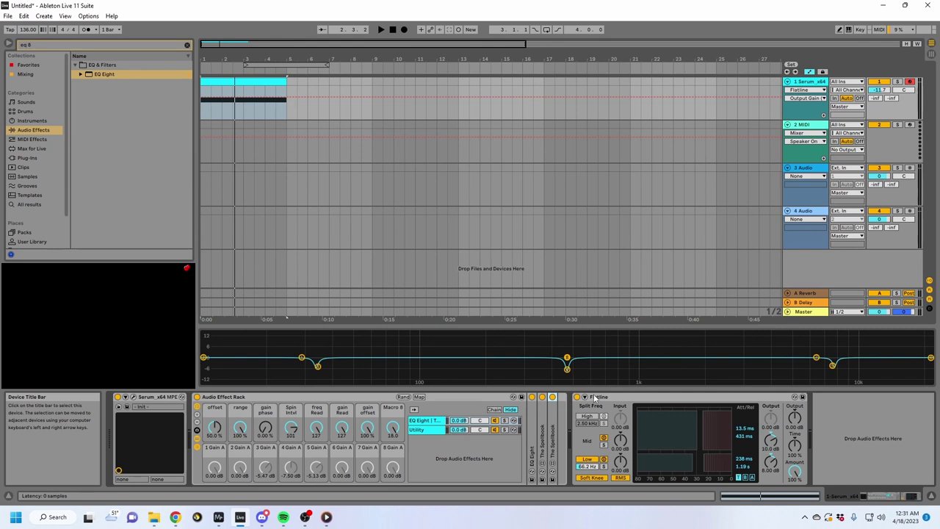
{"action": "left_click", "coordinate": [329, 404]}
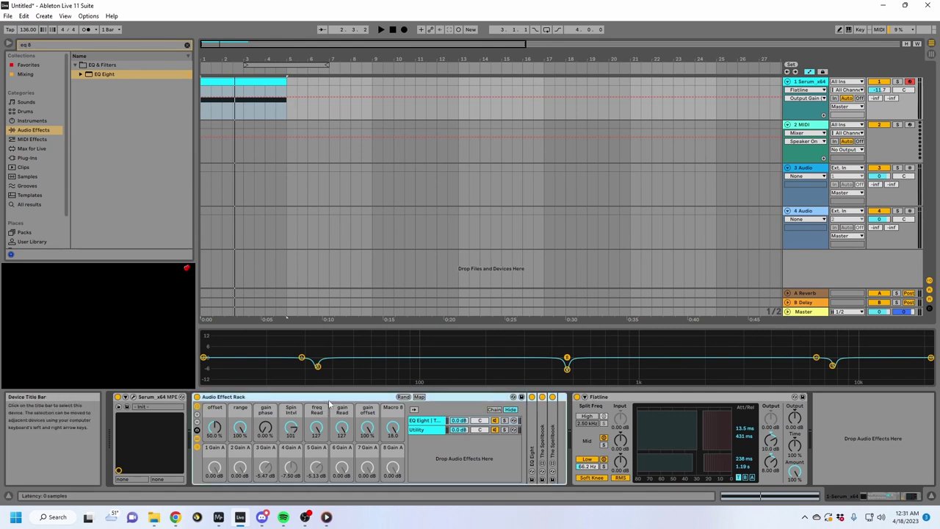
{"action": "key", "text": "Delete"}
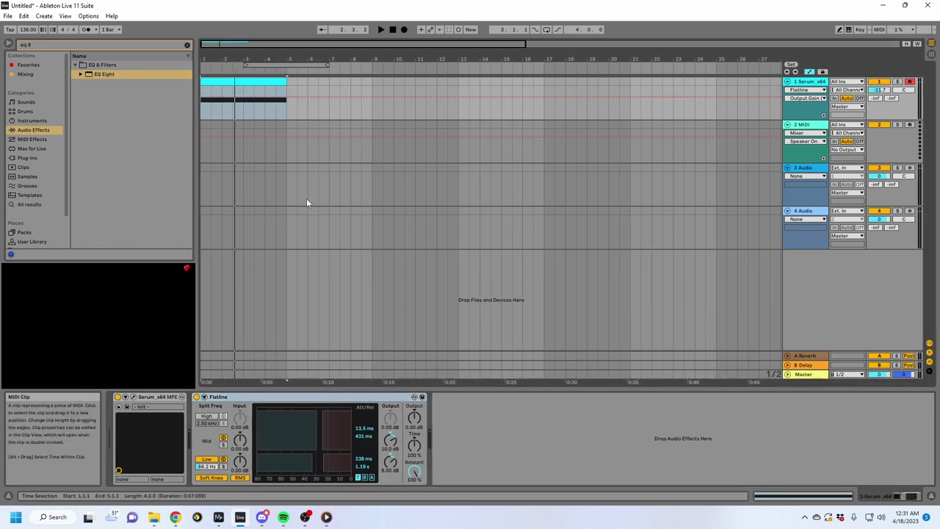
Step: Play the unfiltered Serum clip, and add an EQ Eight before Flatline grouped into a new Audio Effect Rack
{"action": "key", "text": "space"}
{"action": "key", "text": "space"}
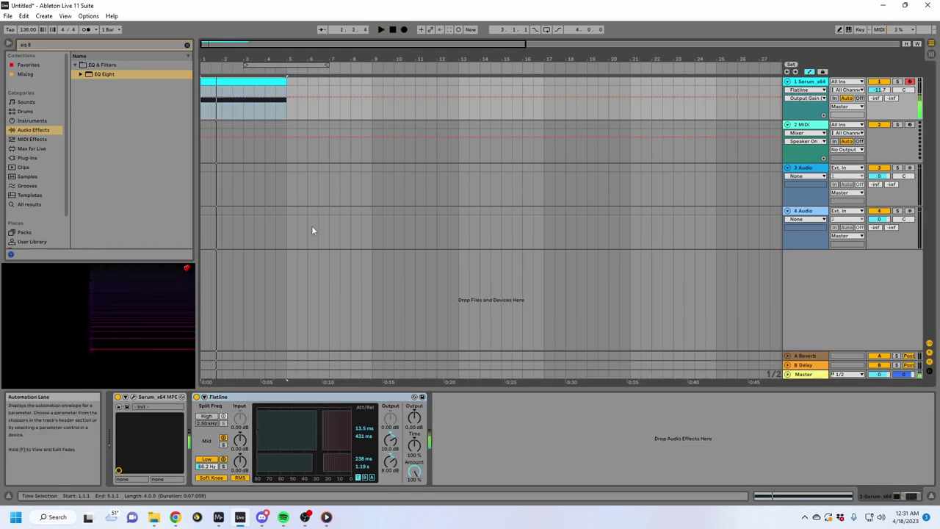
{"action": "double_click", "coordinate": [84, 77]}
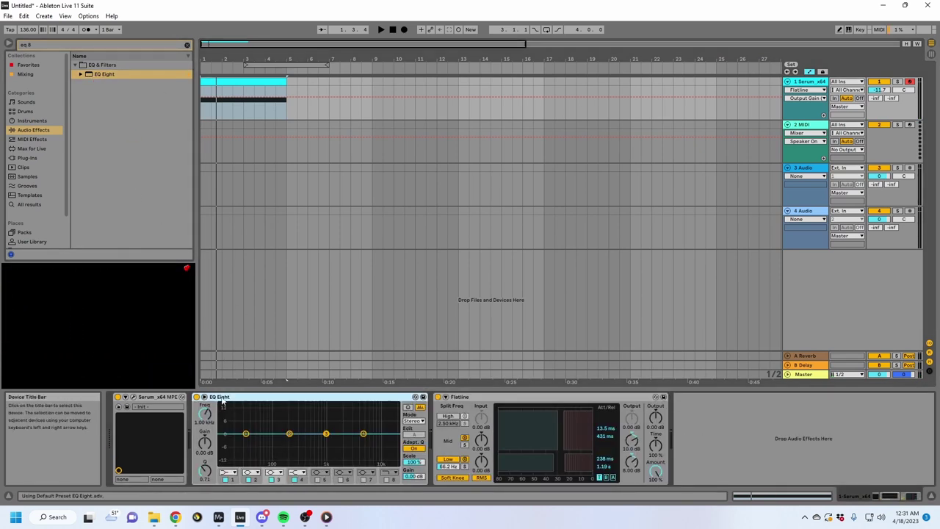
{"action": "key", "text": "ctrl+g"}
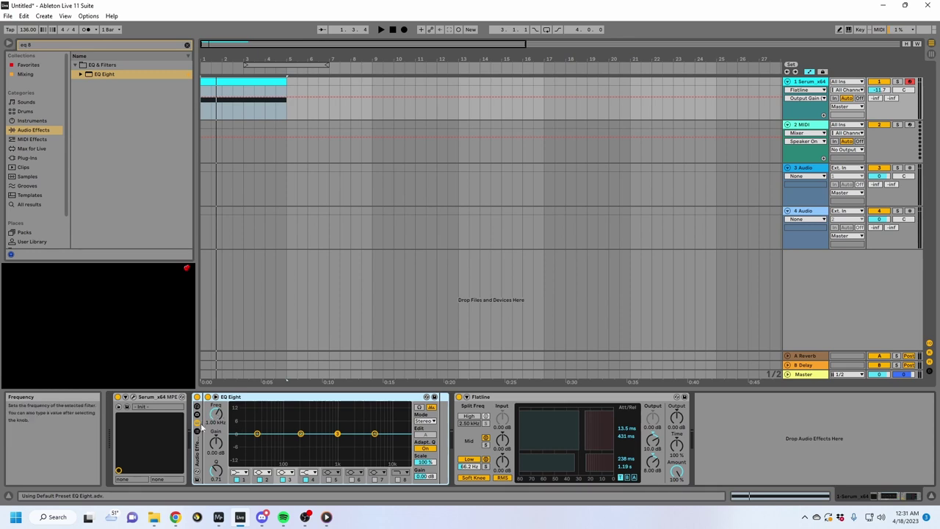
Step: Turn on all eight EQ Eight filters and set filters 1, 4 and 8 to the bell shape
{"action": "left_click", "coordinate": [239, 473]}
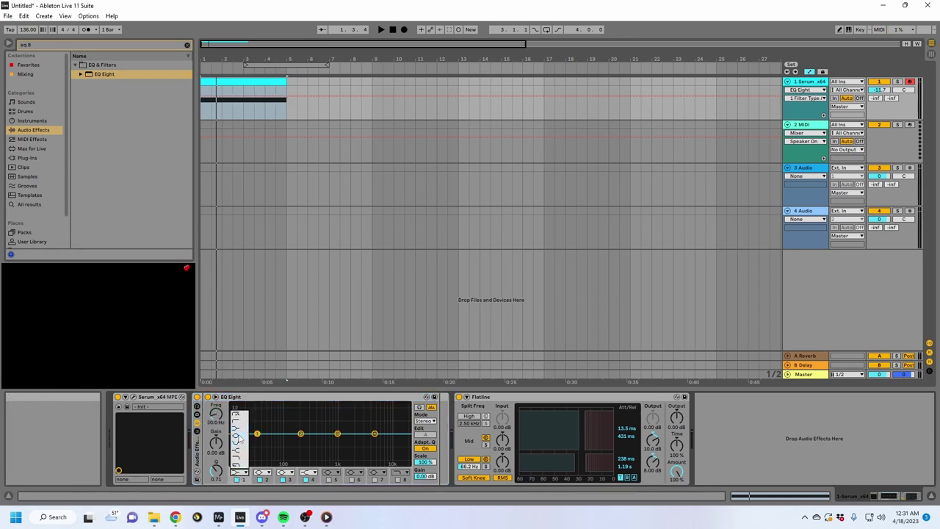
{"action": "left_click", "coordinate": [239, 438]}
{"action": "left_click", "coordinate": [328, 479]}
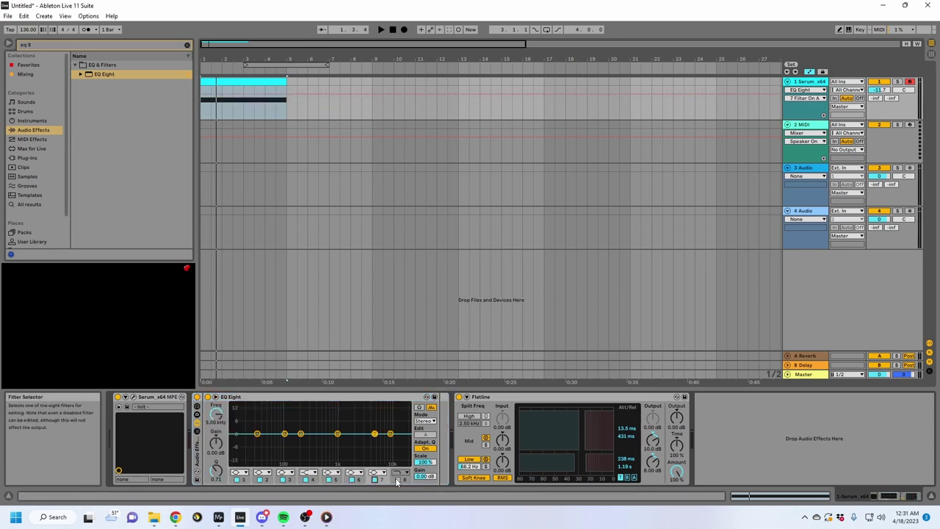
{"action": "left_click", "coordinate": [397, 473]}
{"action": "left_click", "coordinate": [403, 440]}
{"action": "left_click", "coordinate": [307, 473]}
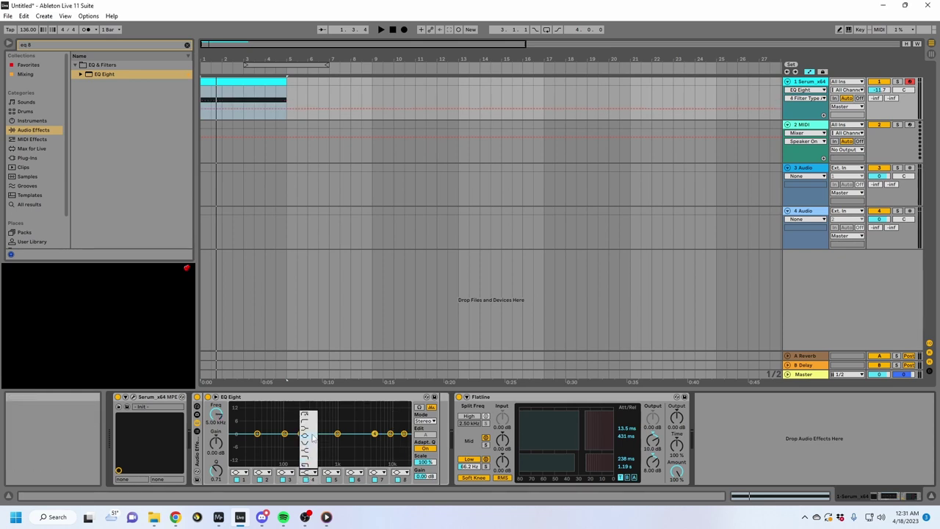
{"action": "left_click", "coordinate": [312, 437]}
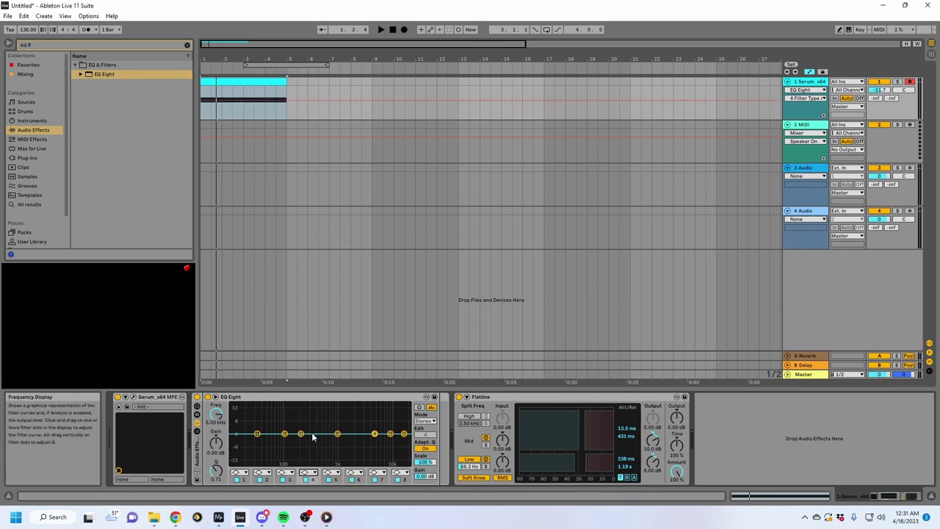
Step: Show the macro controls of the Audio Effect Rack that holds the EQ Eight
{"action": "left_click", "coordinate": [195, 413]}
{"action": "left_click", "coordinate": [282, 396]}
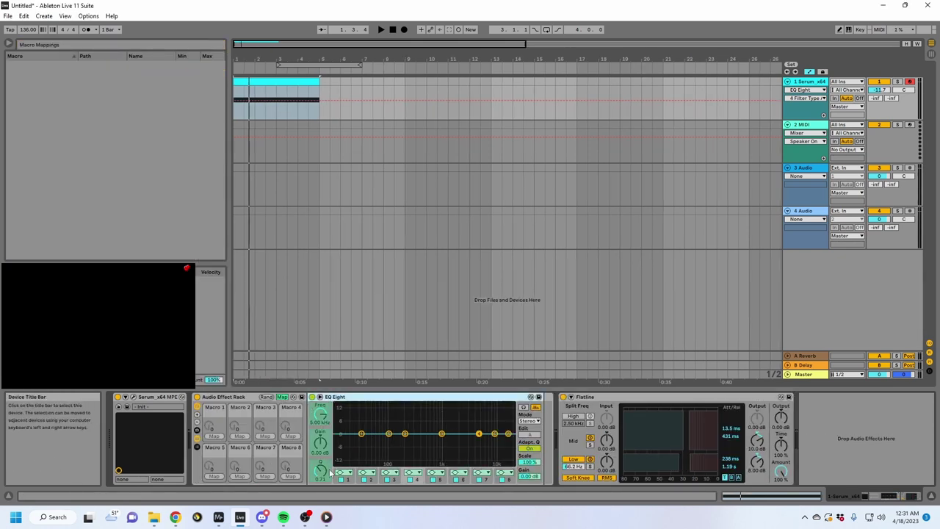
{"action": "left_click", "coordinate": [282, 397]}
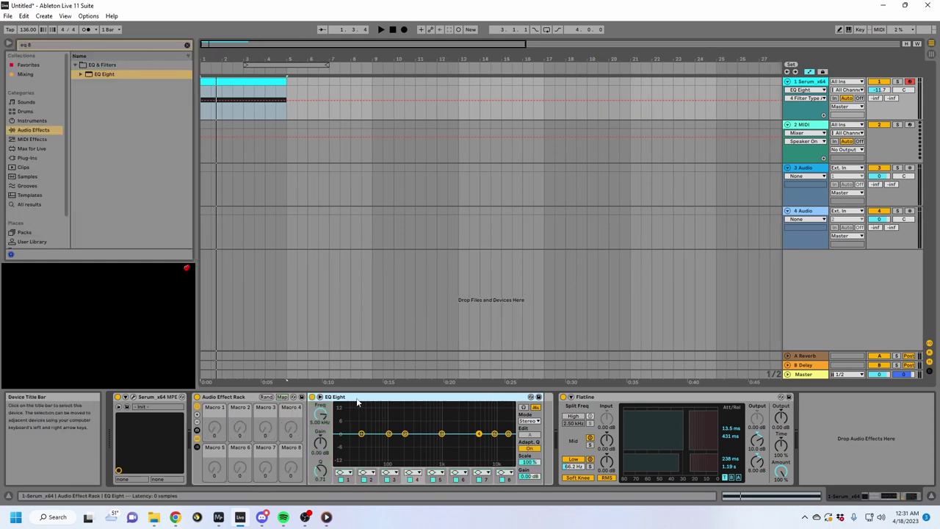
{"action": "left_click", "coordinate": [283, 397]}
{"action": "left_click", "coordinate": [283, 397]}
{"action": "left_click", "coordinate": [197, 416]}
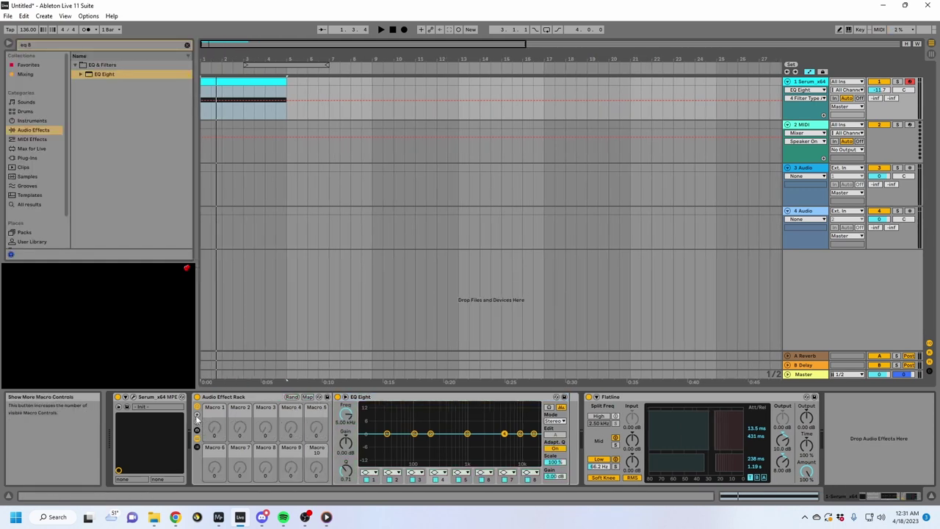
{"action": "left_click", "coordinate": [196, 427]}
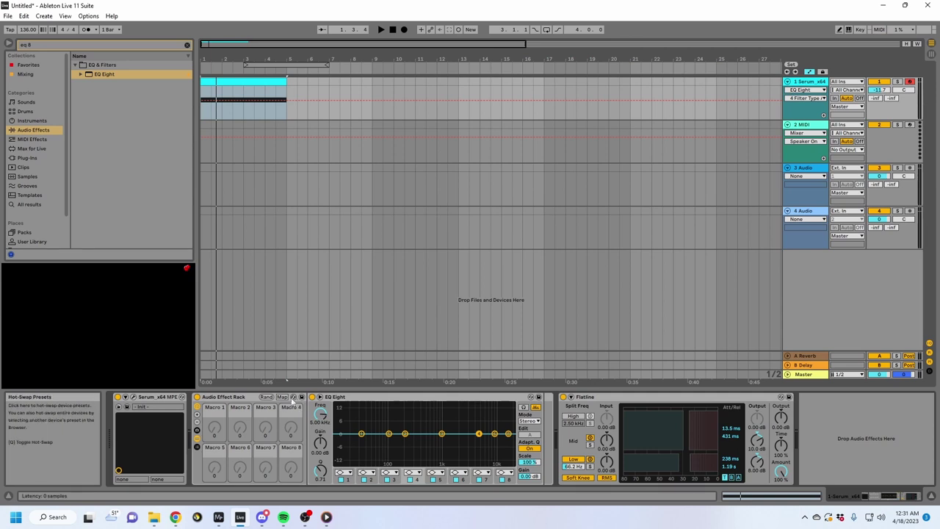
Step: Expand the EQ Eight's view and map the gains of filters 1 to 4 to macros 1 to 4
{"action": "left_click", "coordinate": [319, 398]}
{"action": "left_click", "coordinate": [320, 397]}
{"action": "left_click", "coordinate": [320, 398]}
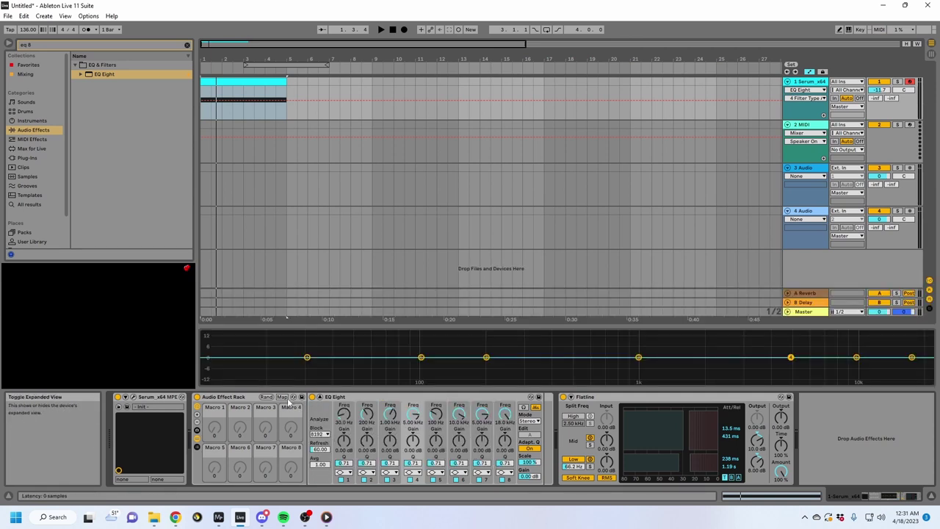
{"action": "left_click", "coordinate": [282, 397]}
{"action": "left_click", "coordinate": [340, 439]}
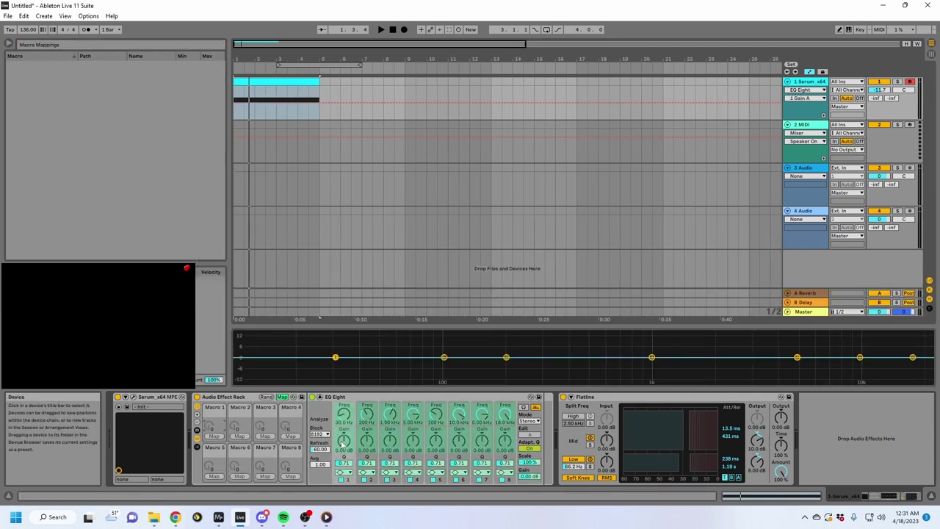
{"action": "left_click", "coordinate": [344, 440]}
{"action": "left_click", "coordinate": [213, 435]}
{"action": "left_click", "coordinate": [366, 440]}
{"action": "left_click", "coordinate": [239, 435]}
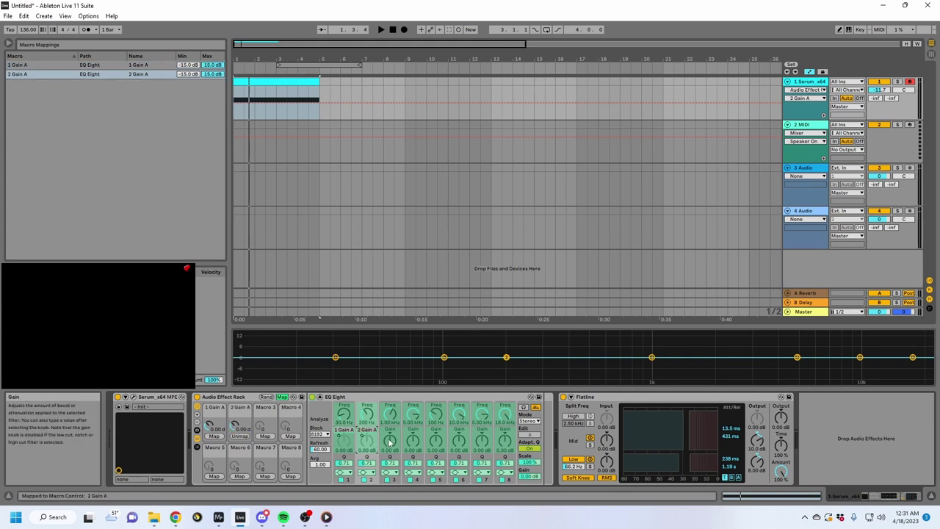
{"action": "left_click", "coordinate": [390, 439]}
{"action": "left_click", "coordinate": [266, 435]}
{"action": "left_click", "coordinate": [413, 439]}
{"action": "left_click", "coordinate": [291, 436]}
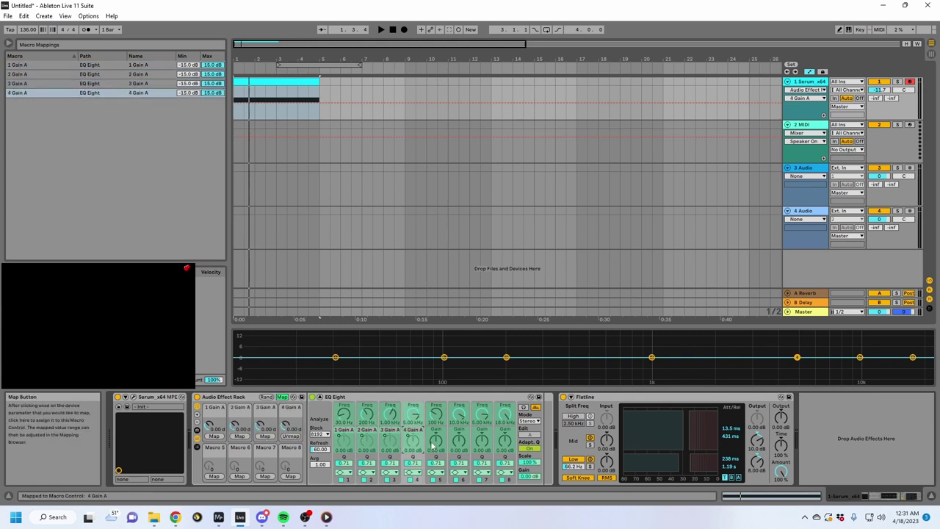
Step: Map the gains of EQ Eight filters 5 to 8 to macros 5 to 8
{"action": "left_click", "coordinate": [435, 439]}
{"action": "left_click", "coordinate": [213, 475]}
{"action": "left_click", "coordinate": [459, 439]}
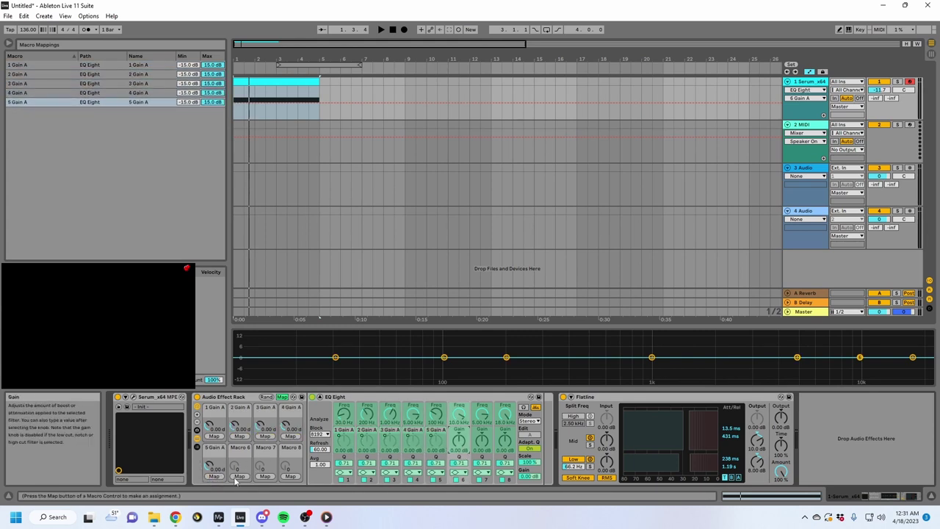
{"action": "left_click", "coordinate": [240, 475]}
{"action": "left_click", "coordinate": [482, 439]}
{"action": "left_click", "coordinate": [265, 476]}
{"action": "left_click", "coordinate": [504, 439]}
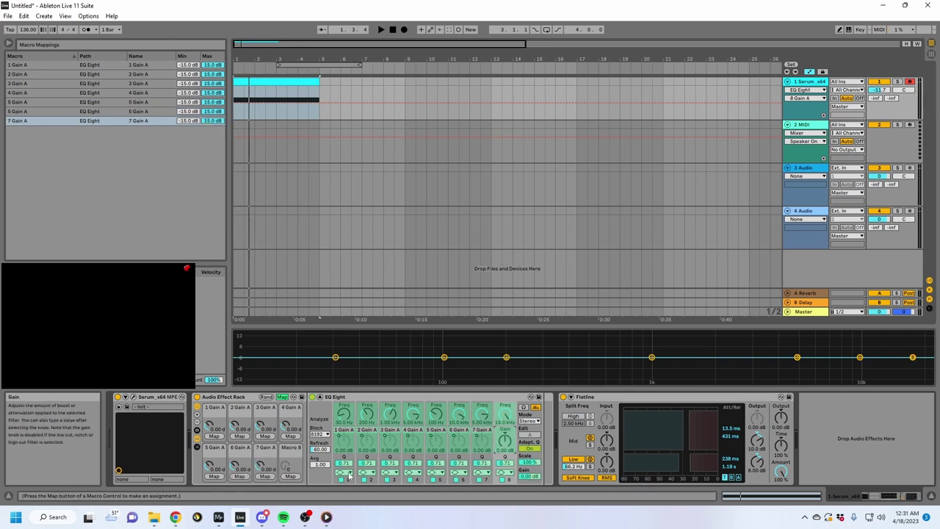
{"action": "left_click", "coordinate": [291, 476]}
Step: Set the maximum of all eight gain macro mappings to 0 dB
{"action": "left_click", "coordinate": [212, 65]}
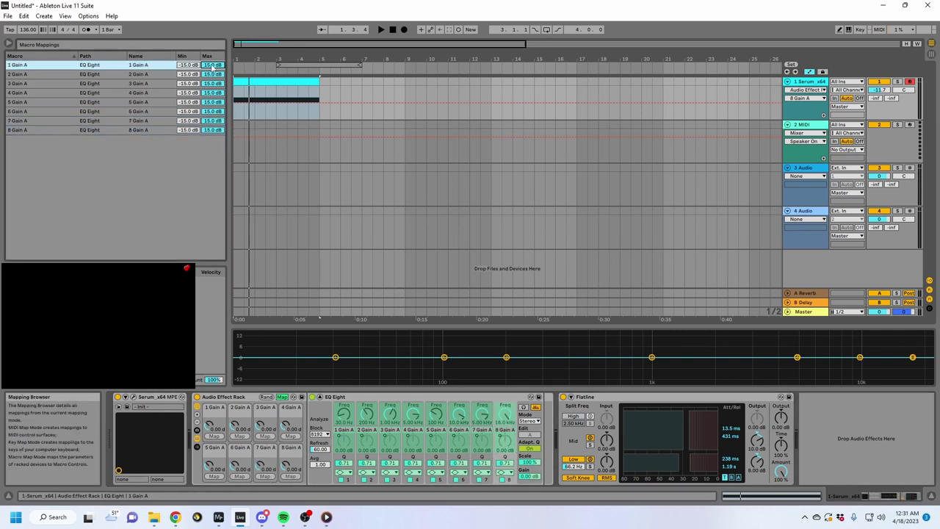
{"action": "left_click", "coordinate": [213, 75]}
{"action": "type", "text": "0"}
{"action": "key", "text": "Return"}
{"action": "left_click", "coordinate": [214, 84]}
{"action": "type", "text": "0"}
{"action": "key", "text": "Return"}
{"action": "left_click", "coordinate": [215, 93]}
{"action": "type", "text": "0"}
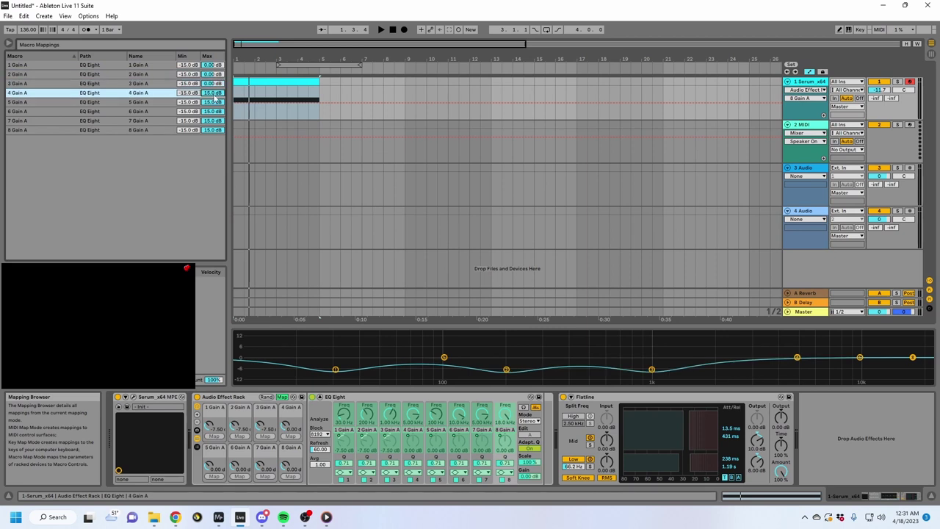
{"action": "left_click", "coordinate": [213, 121]}
{"action": "type", "text": "0"}
{"action": "left_click", "coordinate": [213, 130]}
{"action": "type", "text": "0"}
{"action": "key", "text": "Return"}
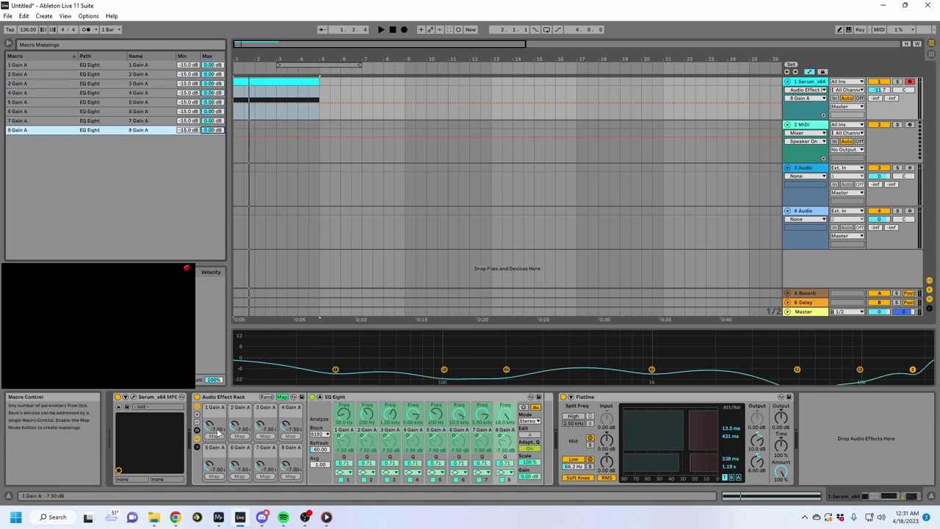
Step: Leave macro mapping, raise all eight gain macros to 0 dB and collapse the Audio Effect Rack
{"action": "left_click", "coordinate": [285, 397]}
{"action": "left_click_drag", "start_coordinate": [214, 429], "coordinate": [266, 407]}
{"action": "left_click_drag", "start_coordinate": [222, 470], "coordinate": [222, 448]}
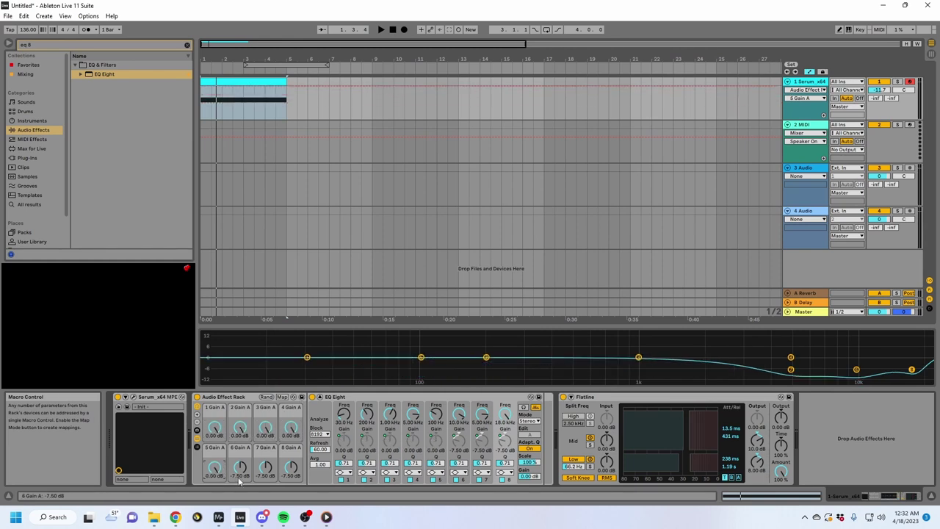
{"action": "key", "text": "Delete"}
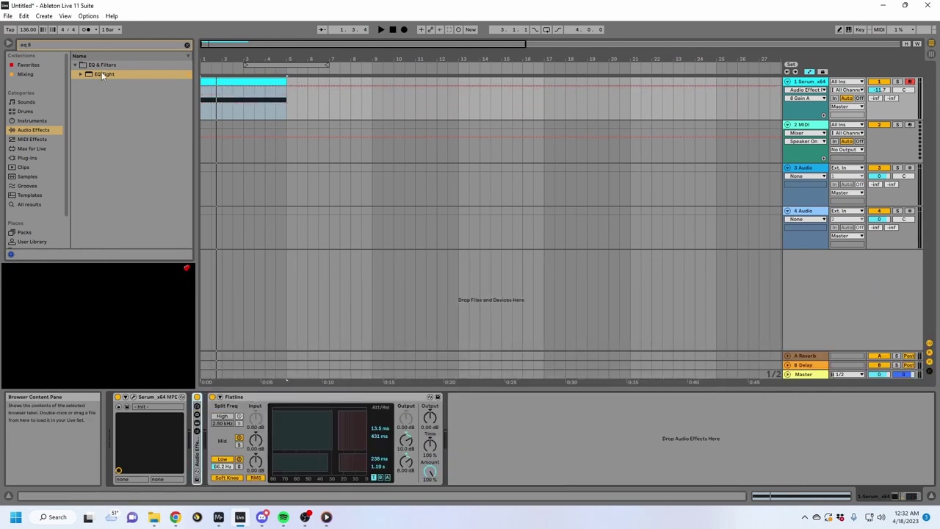
Step: Add a second EQ Eight after Flatline and try boosting its filter 2 during playback
{"action": "left_click_drag", "start_coordinate": [276, 109], "coordinate": [276, 110]}
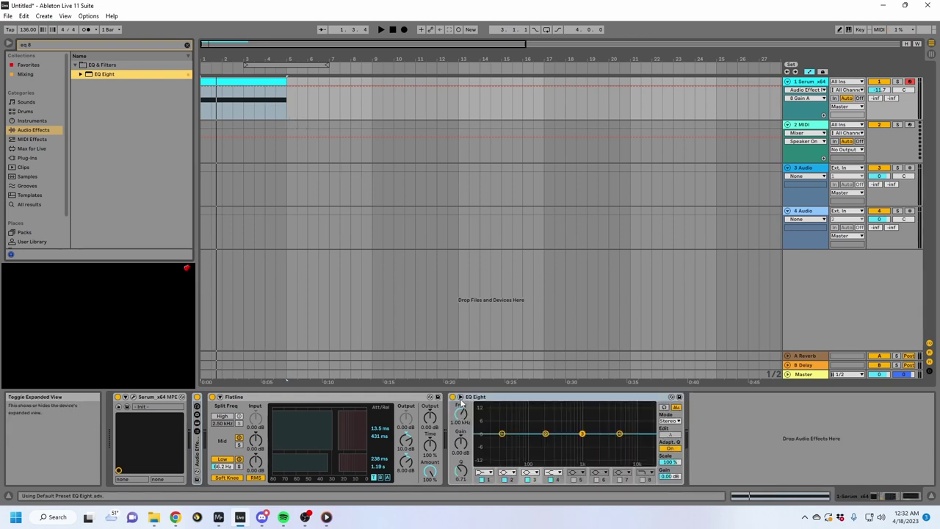
{"action": "left_click", "coordinate": [545, 433]}
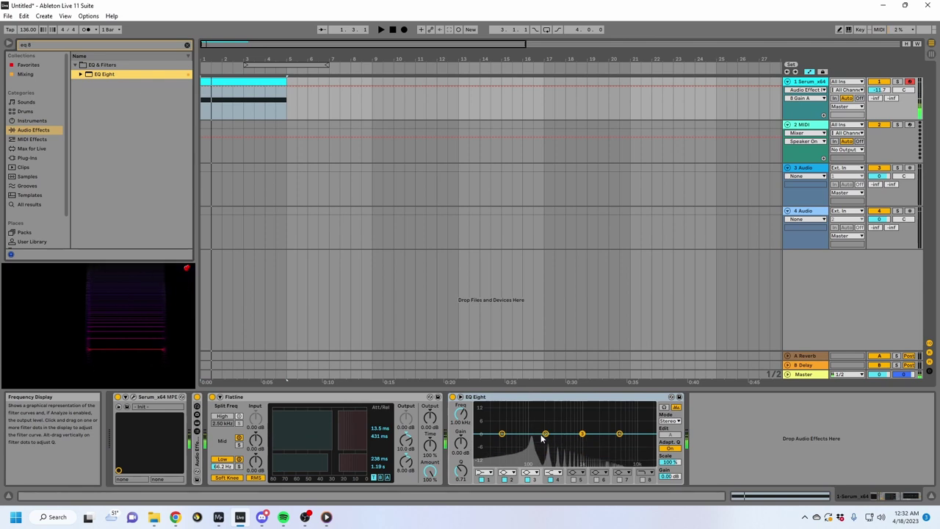
{"action": "left_click_drag", "start_coordinate": [545, 433], "coordinate": [529, 405]}
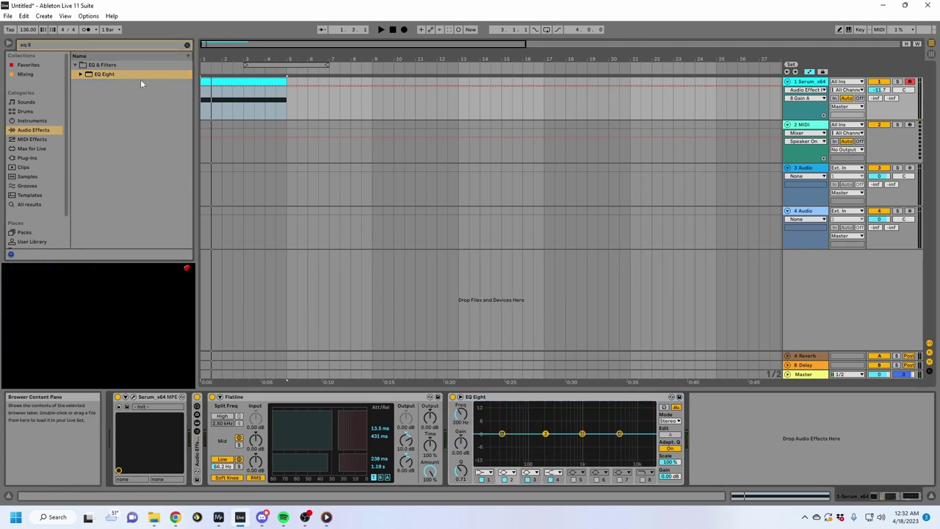
Step: Search all browser results for "lfo", add the LFO device after the EQ Eight and duplicate it
{"action": "left_click_drag", "start_coordinate": [46, 45], "coordinate": [12, 29]}
{"action": "type", "text": "lfo"}
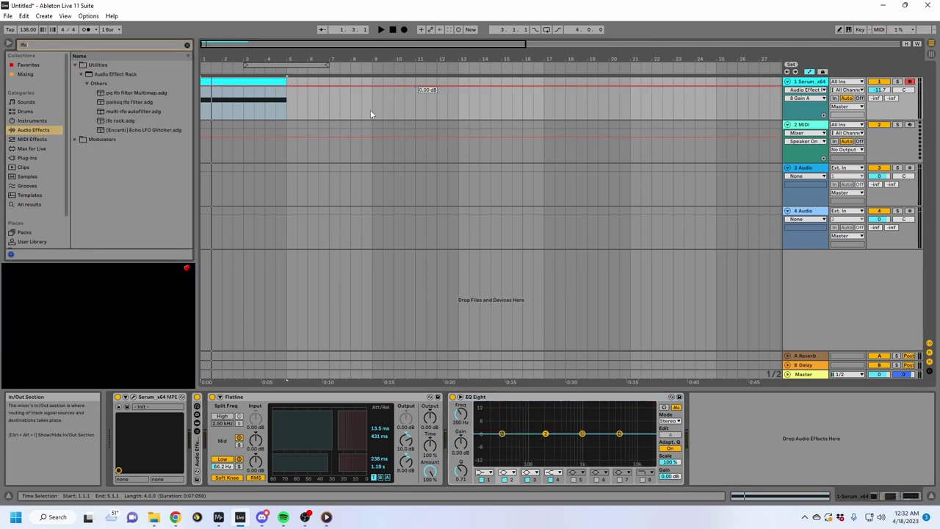
{"action": "left_click", "coordinate": [42, 206]}
{"action": "double_click", "coordinate": [94, 65]}
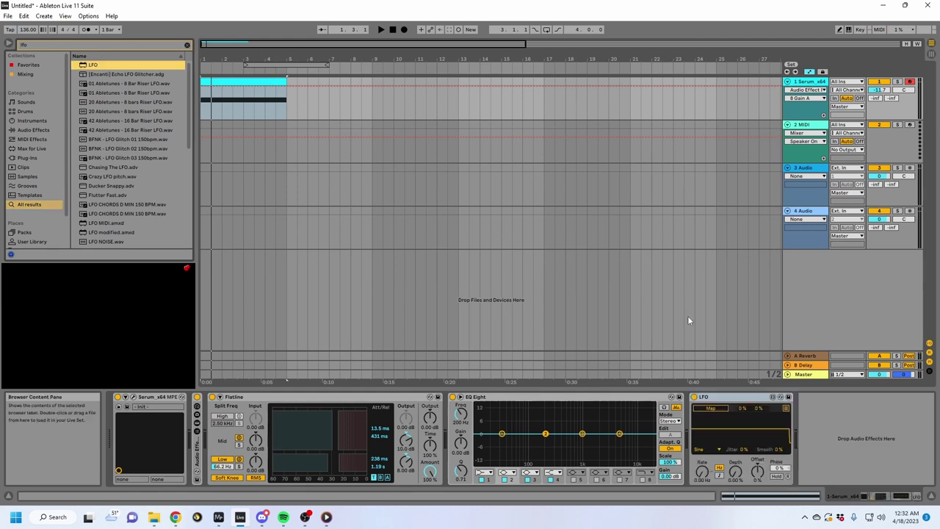
{"action": "left_click", "coordinate": [724, 398]}
{"action": "key", "text": "ctrl+d"}
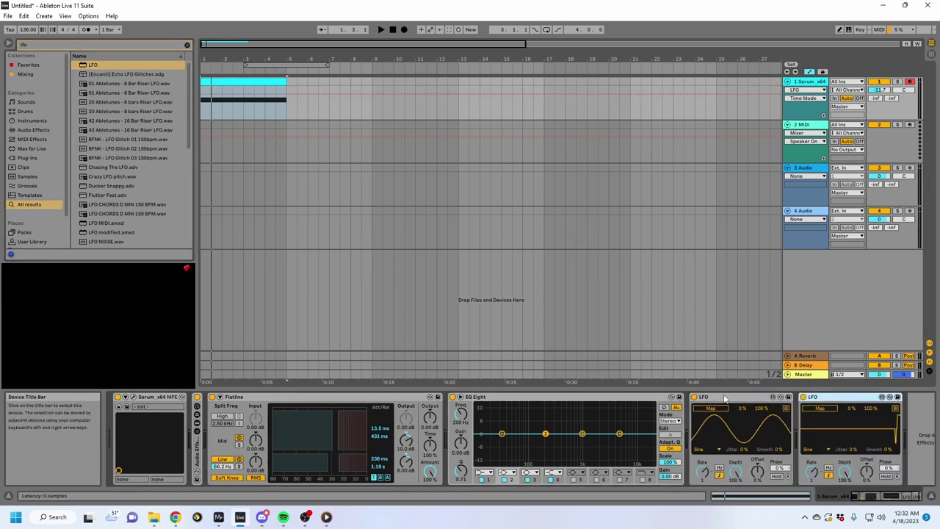
Step: Set both LFOs to the Up shape and map them to the frequencies of EQ Eight filters 1 and 2
{"action": "left_click", "coordinate": [707, 450]}
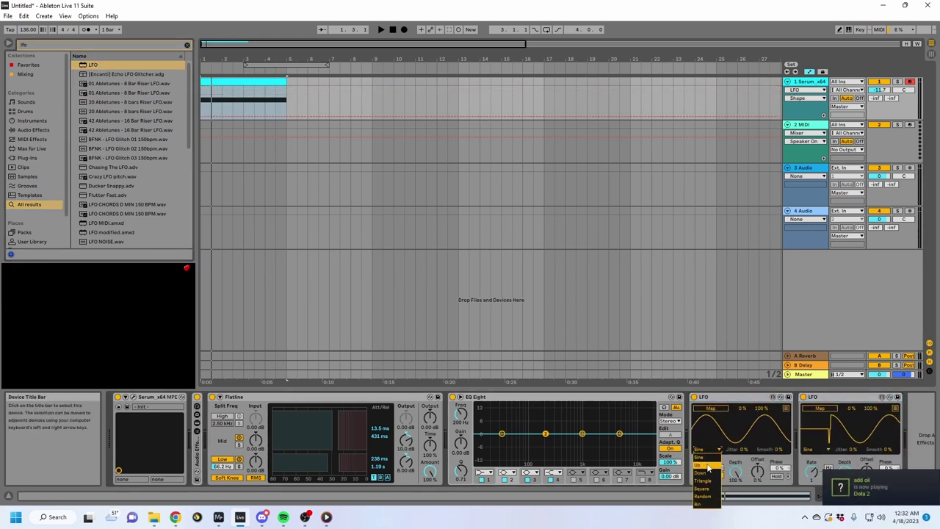
{"action": "left_click", "coordinate": [807, 450]}
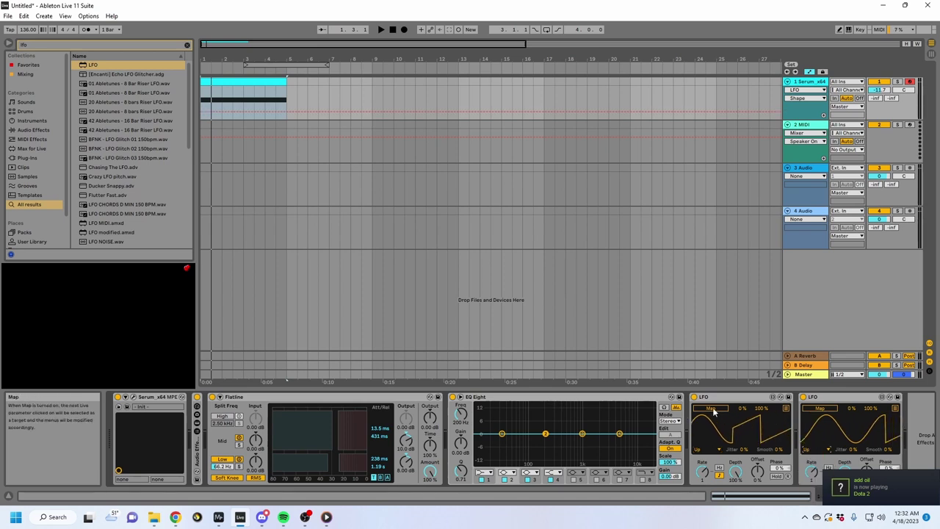
{"action": "left_click", "coordinate": [461, 397]}
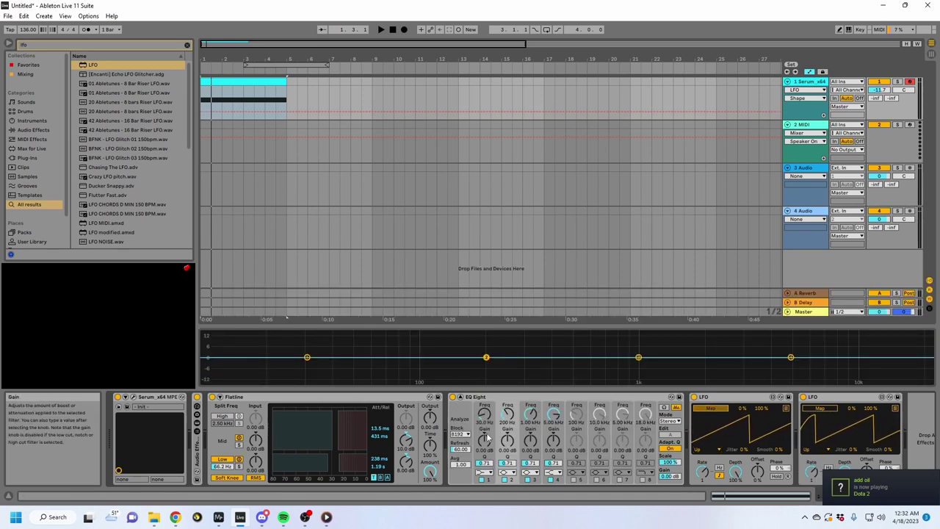
{"action": "left_click", "coordinate": [487, 417]}
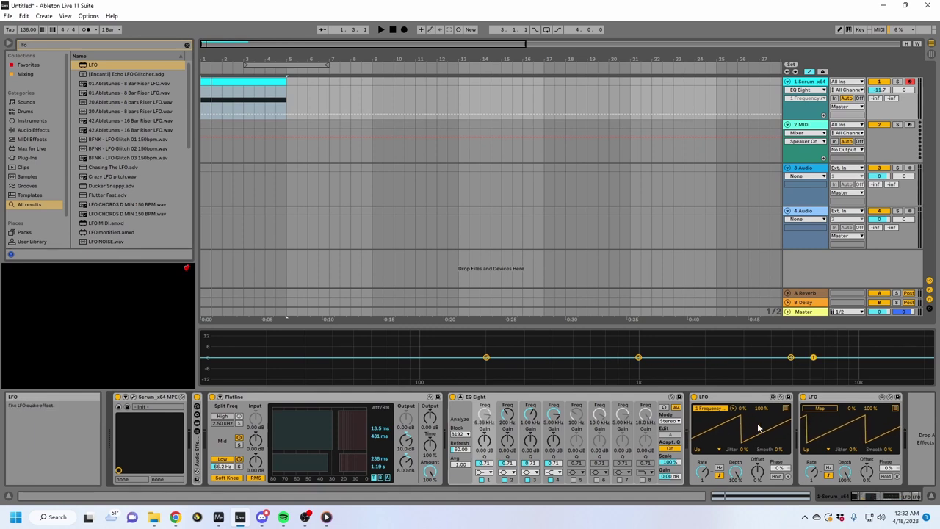
{"action": "left_click", "coordinate": [813, 410]}
{"action": "left_click", "coordinate": [507, 415]}
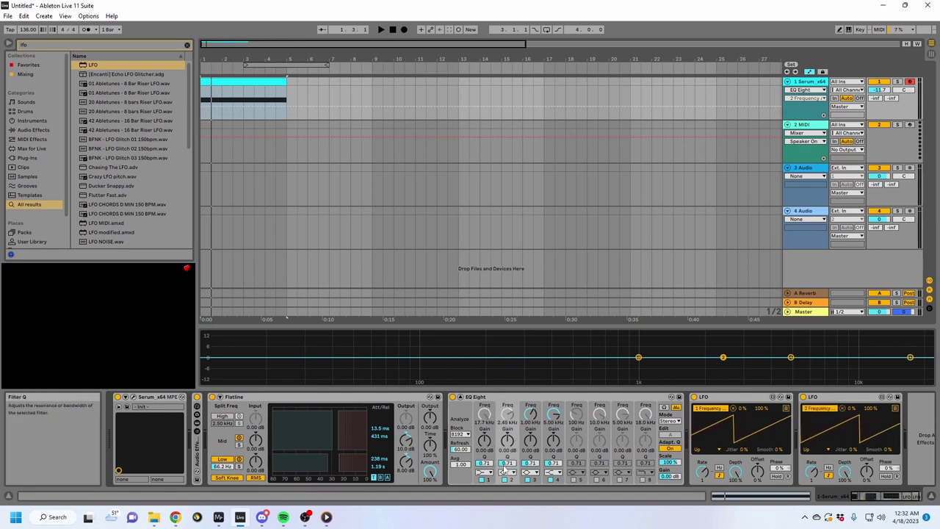
Step: Make filter 1 a bell with 15 dB gain and Q 7.08, and give filter 2 13.6 dB gain and Q 4.91
{"action": "left_click", "coordinate": [488, 473]}
{"action": "left_click", "coordinate": [486, 436]}
{"action": "left_click_drag", "start_coordinate": [485, 442], "coordinate": [485, 397]}
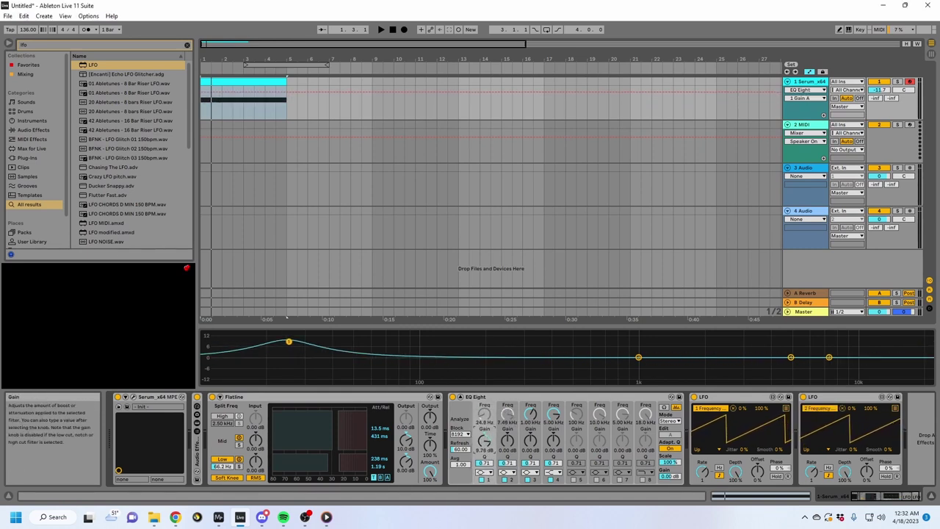
{"action": "left_click_drag", "start_coordinate": [507, 442], "coordinate": [508, 378]}
{"action": "left_click_drag", "start_coordinate": [485, 441], "coordinate": [485, 415]}
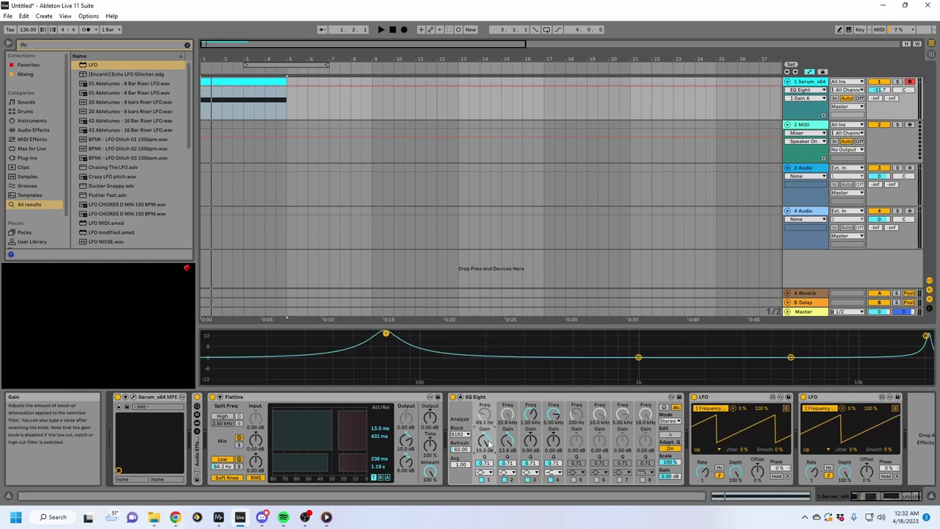
{"action": "left_click_drag", "start_coordinate": [485, 462], "coordinate": [484, 398]}
{"action": "left_click_drag", "start_coordinate": [508, 463], "coordinate": [507, 441]}
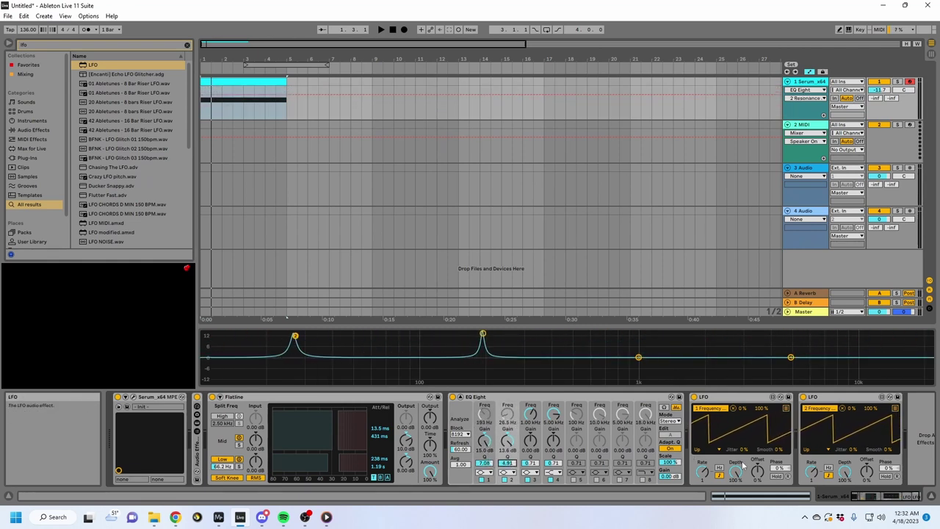
Step: Set the second LFO's phase to 50%, toggle the first LFO's retrigger and play the clip through the moving filters
{"action": "left_click", "coordinate": [888, 469]}
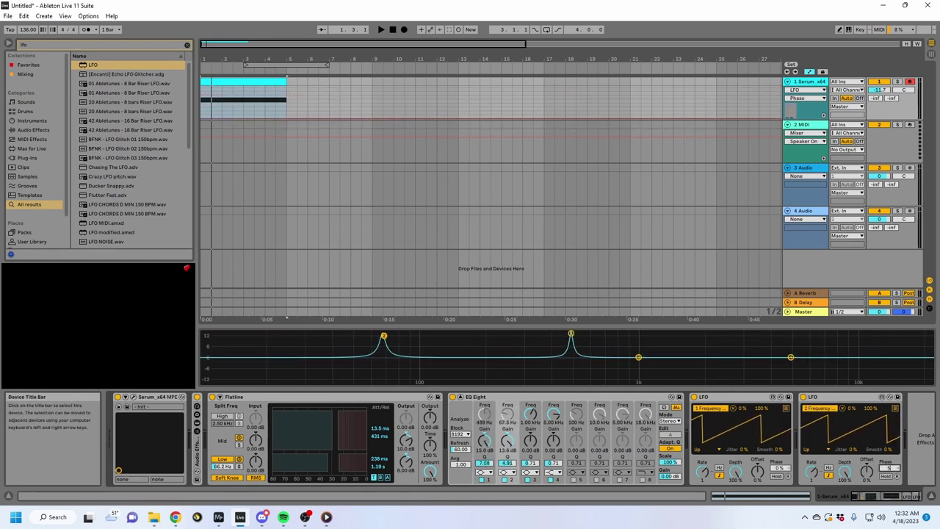
{"action": "key", "text": "space"}
{"action": "left_click", "coordinate": [787, 476]}
{"action": "key", "text": "space"}
{"action": "key", "text": "space"}
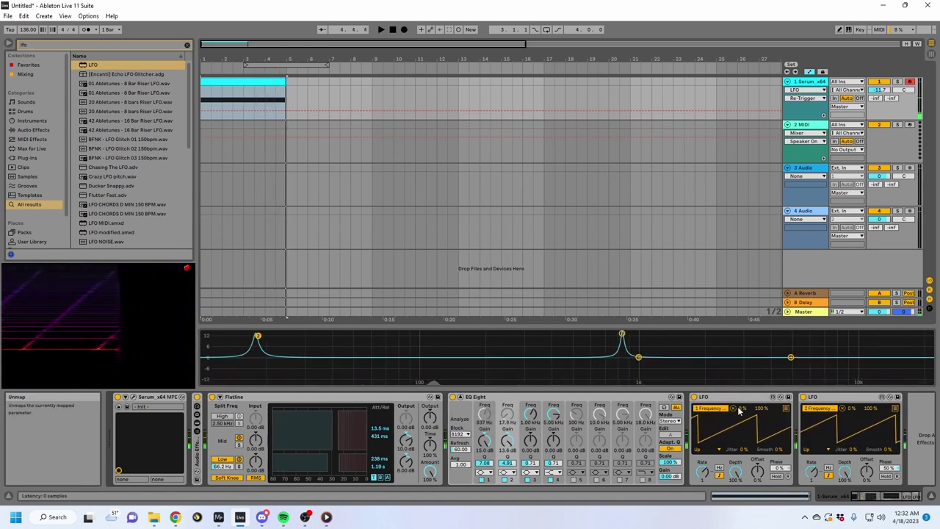
Step: Limit both LFOs' frequency mapping ranges to a minimum of 50% and a maximum of 75%
{"action": "type", "text": "0"}
{"action": "key", "text": "Return"}
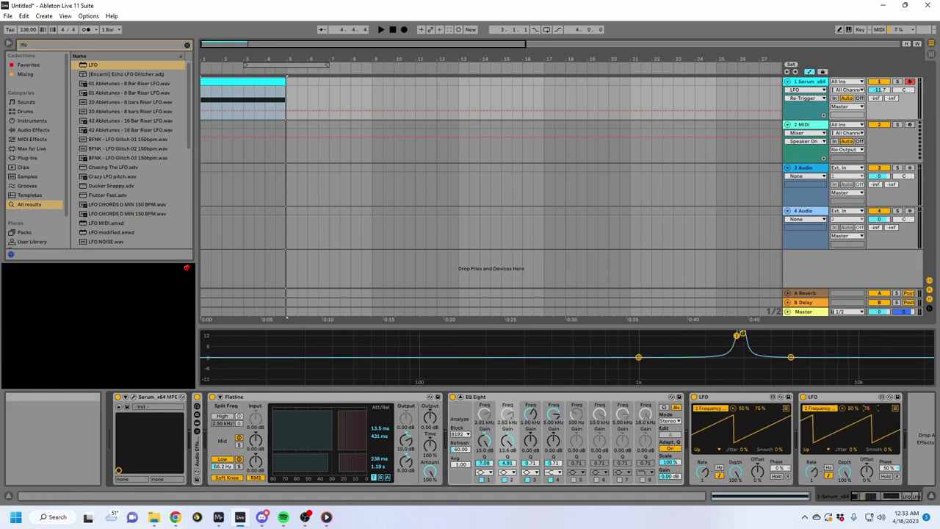
Step: Group EQ Eight into an Audio Effect Rack and add a parallel Utility chain with both left and right phase inverted
{"action": "left_click", "coordinate": [478, 400]}
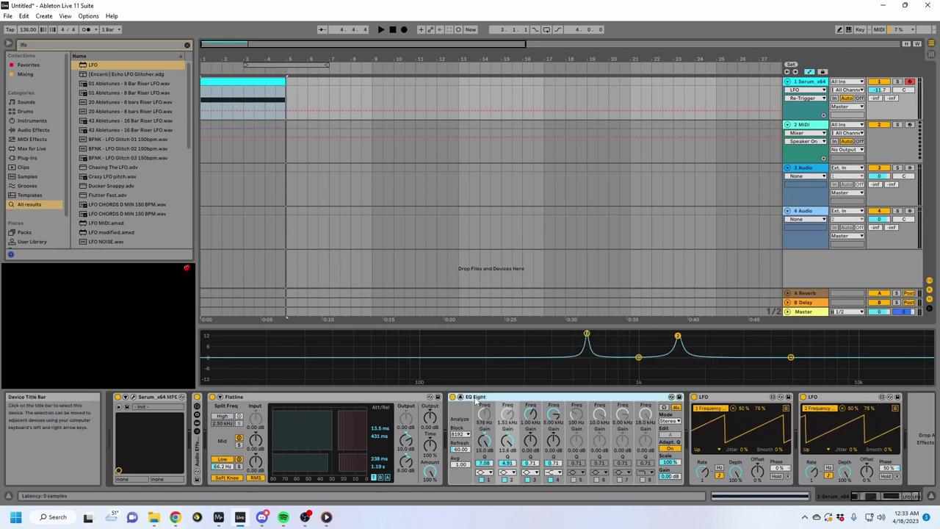
{"action": "key", "text": "ctrl+g"}
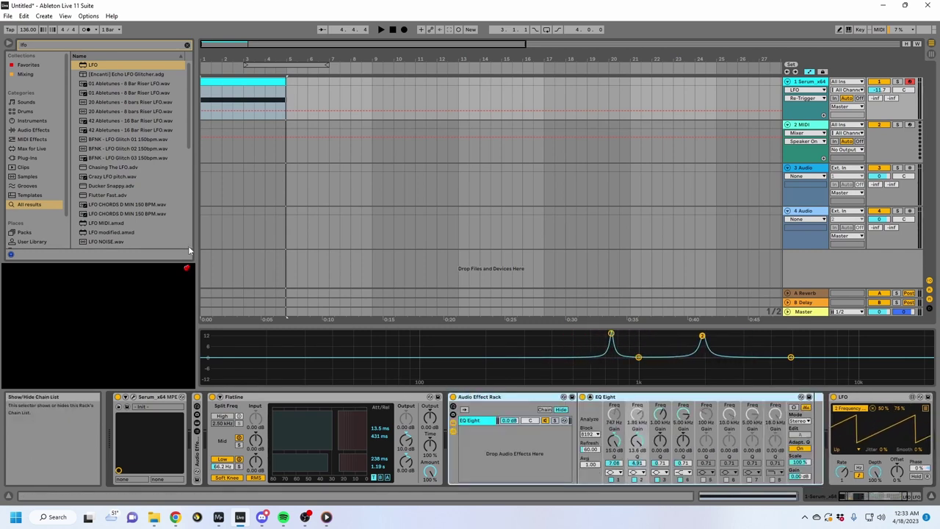
{"action": "key", "text": "ctrl+f"}
{"action": "type", "text": "ut"}
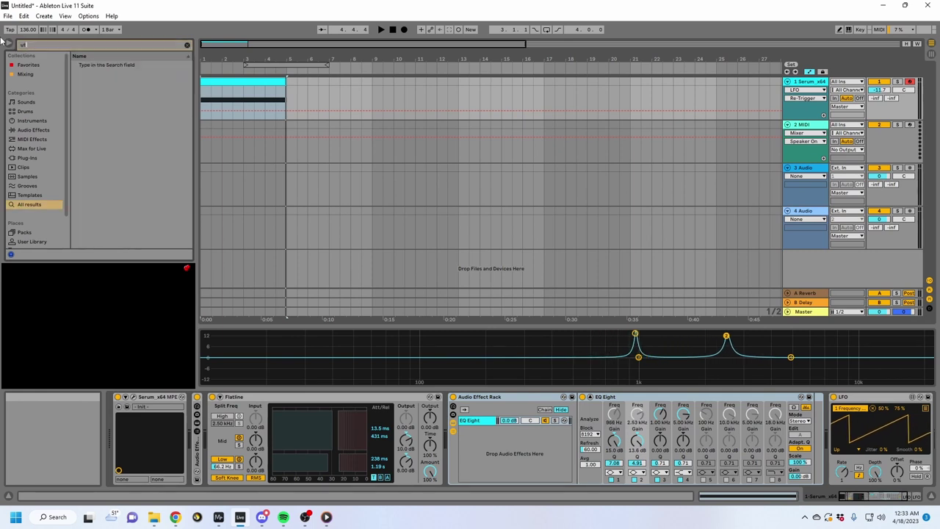
{"action": "type", "text": "ilit"}
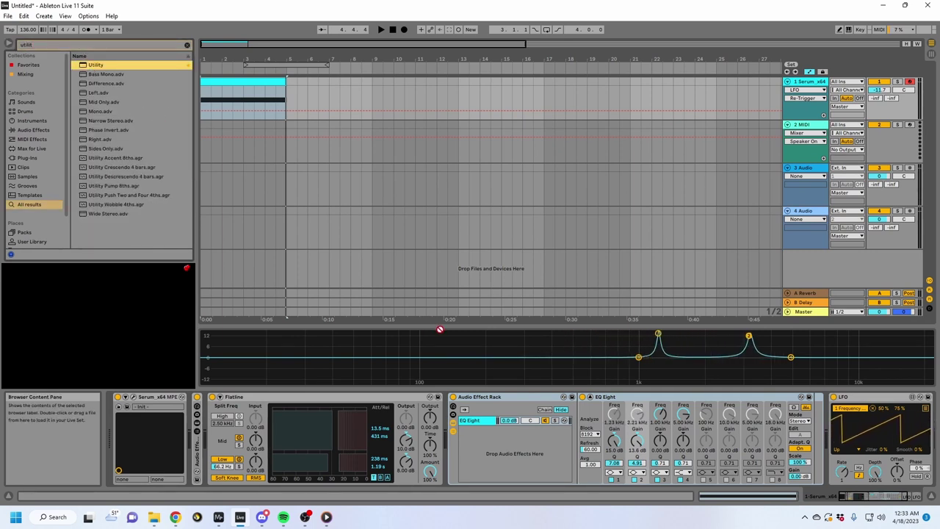
{"action": "left_click_drag", "start_coordinate": [508, 457], "coordinate": [509, 457]}
{"action": "left_click", "coordinate": [587, 413]}
{"action": "left_click", "coordinate": [602, 414]}
Step: Play the clip through the phase-cancelling rack and examine the two sweeping peaks in the EQ Eight display
{"action": "key", "text": "space"}
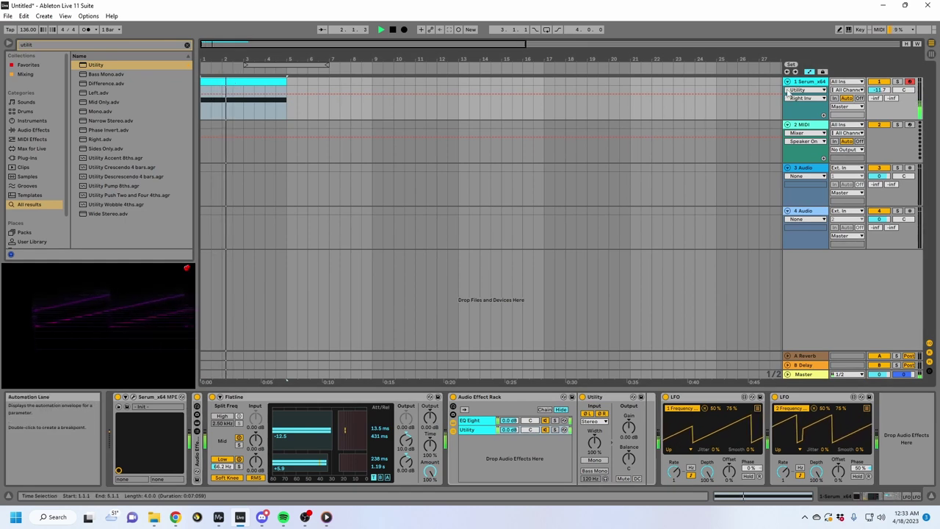
{"action": "left_click", "coordinate": [481, 420]}
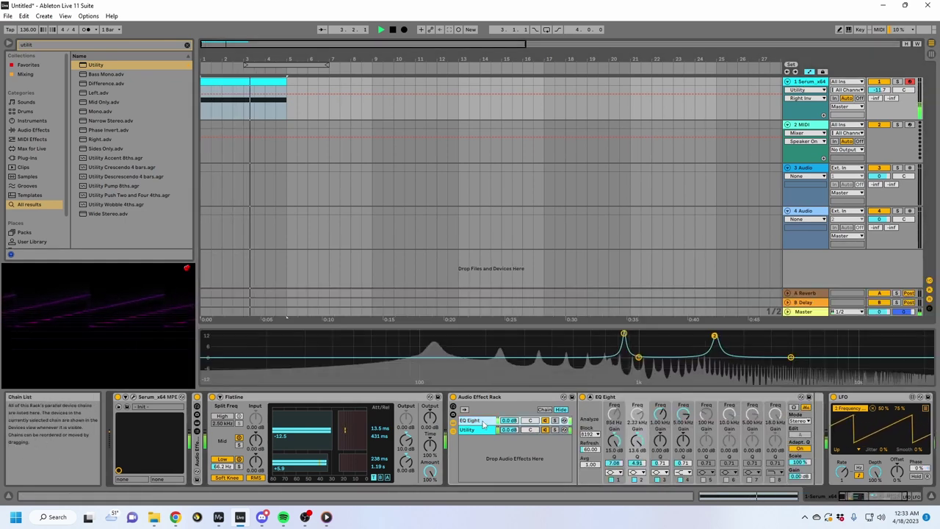
{"action": "key", "text": "space"}
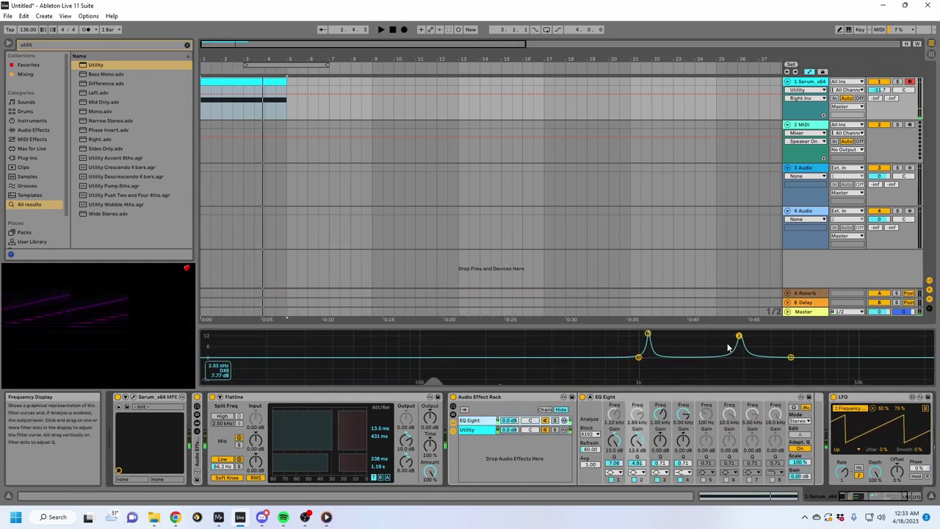
{"action": "left_click", "coordinate": [850, 397]}
{"action": "scroll", "coordinate": [850, 396], "scroll_direction": "down", "scroll_amount": 1}
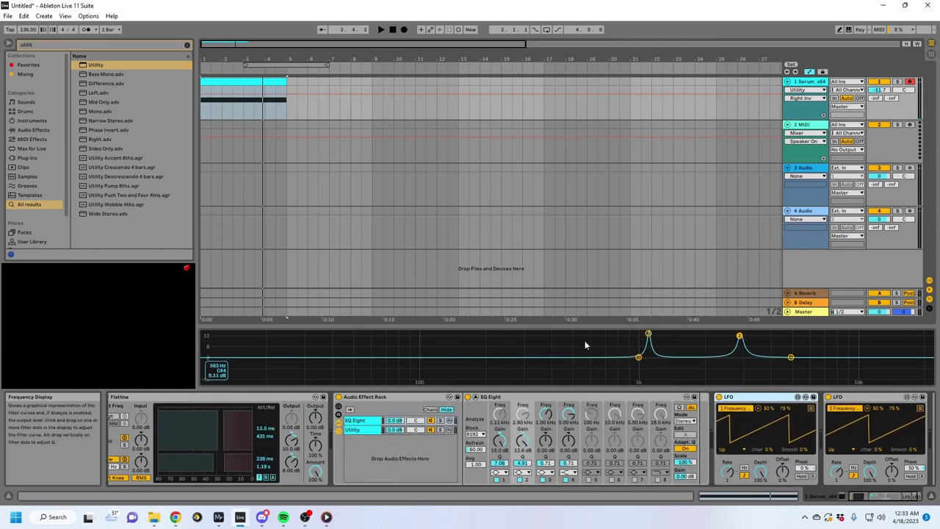
{"action": "key", "text": "space"}
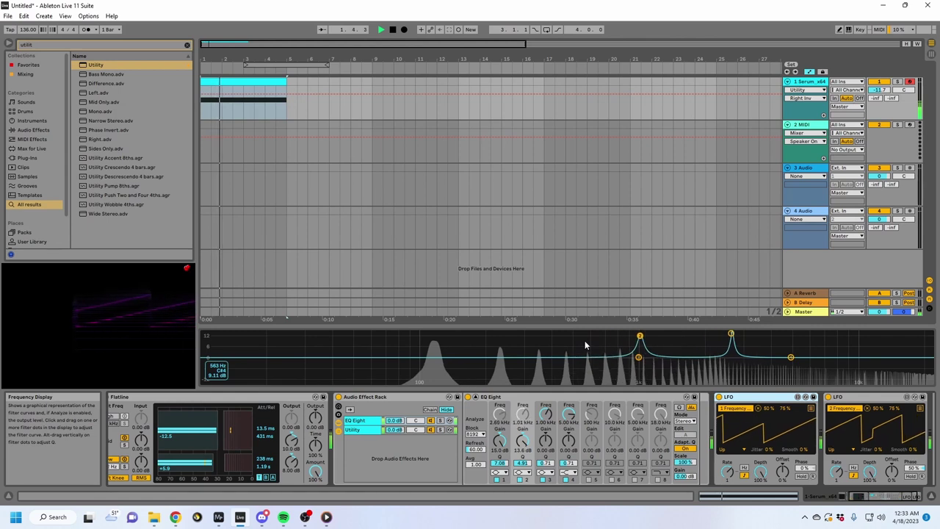
{"action": "key", "text": "space"}
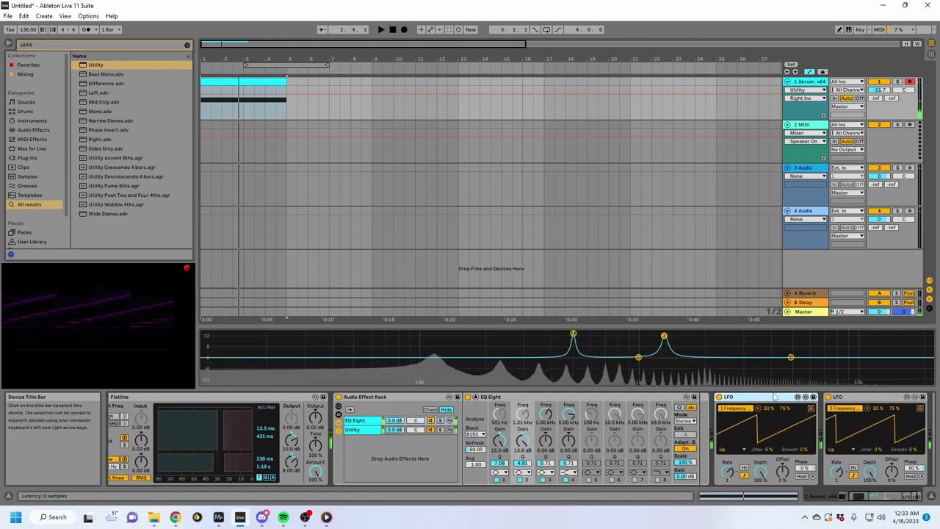
Step: Duplicate the LFO that sweeps filter 1's frequency and set the copy's shape to Triangle
{"action": "left_click", "coordinate": [869, 409]}
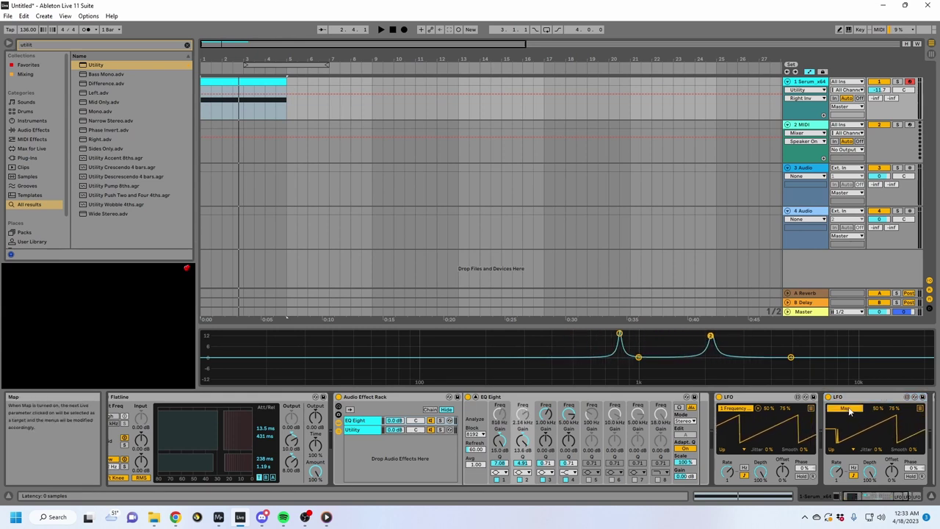
{"action": "left_click", "coordinate": [850, 450]}
{"action": "left_click", "coordinate": [839, 481]}
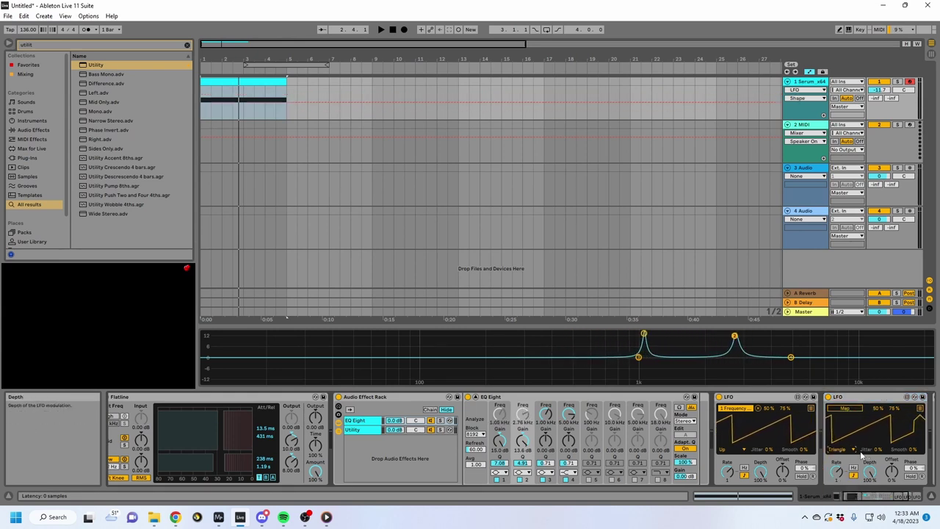
Step: Map the Triangle LFO to filter 1's gain with a 50% to 100% range and play the clip
{"action": "left_click", "coordinate": [844, 409]}
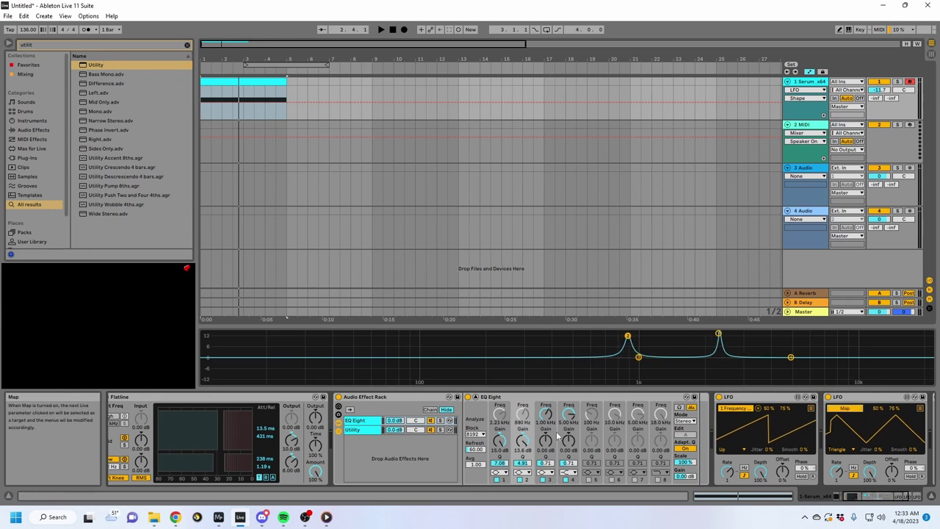
{"action": "left_click", "coordinate": [504, 444]}
{"action": "left_click_drag", "start_coordinate": [895, 408], "coordinate": [895, 381]}
{"action": "left_click", "coordinate": [880, 408]}
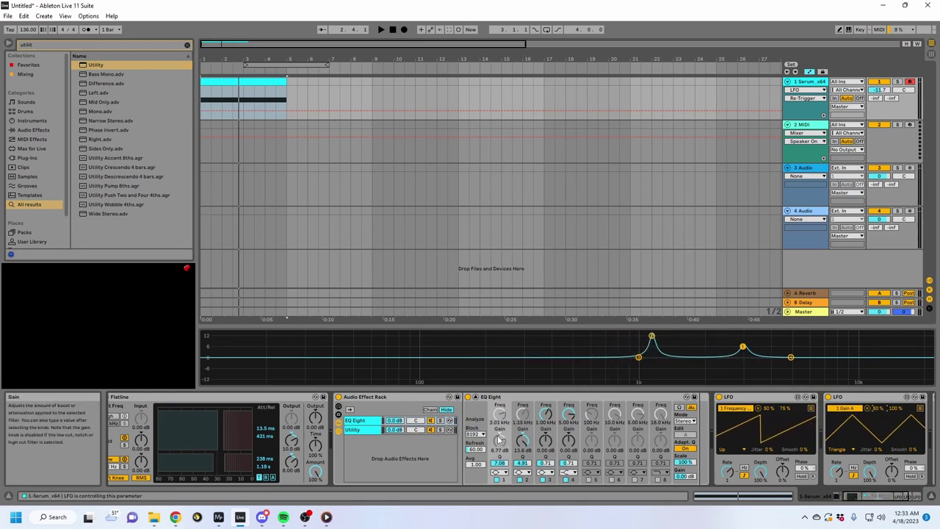
{"action": "key", "text": "space"}
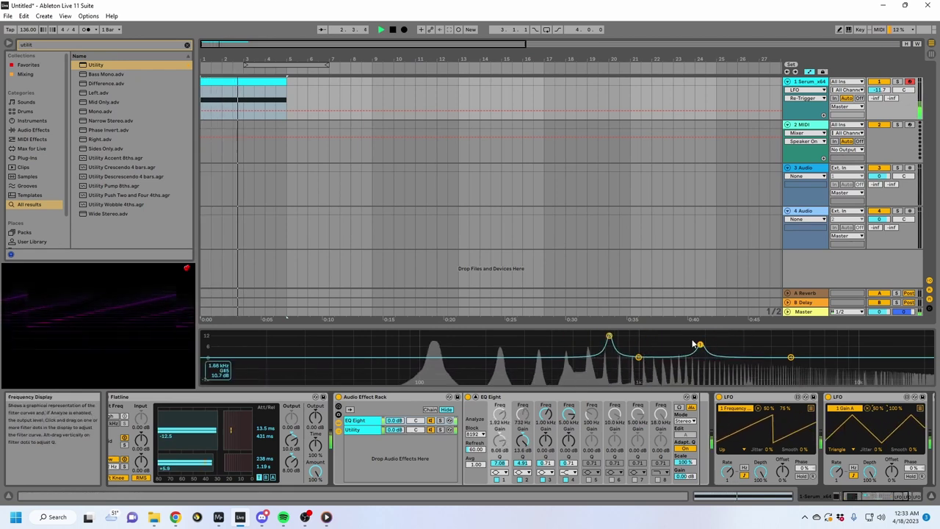
{"action": "key", "text": "space"}
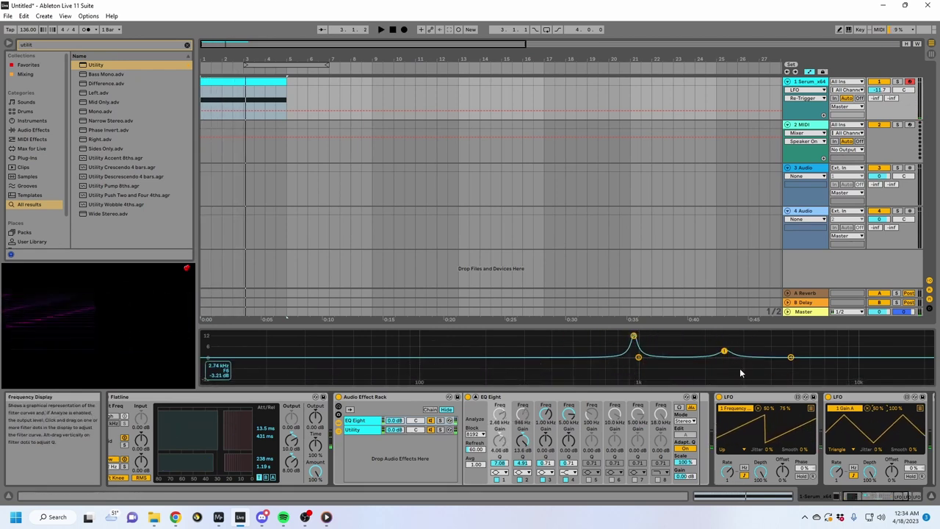
Step: Duplicate the Triangle gain LFO and move the copy after the LFO that sweeps filter 2's frequency
{"action": "scroll", "coordinate": [832, 396], "scroll_direction": "down", "scroll_amount": 2}
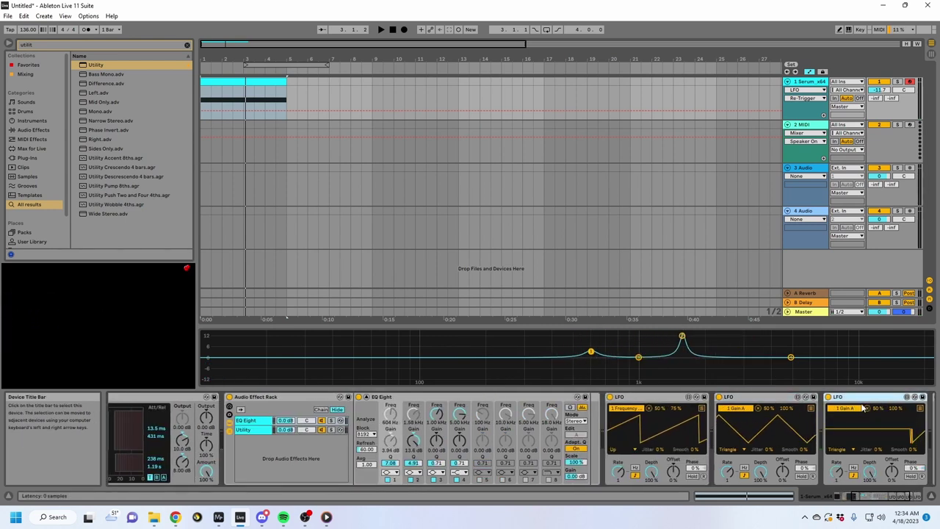
{"action": "scroll", "coordinate": [863, 400], "scroll_direction": "down", "scroll_amount": 2}
{"action": "left_click", "coordinate": [769, 401]}
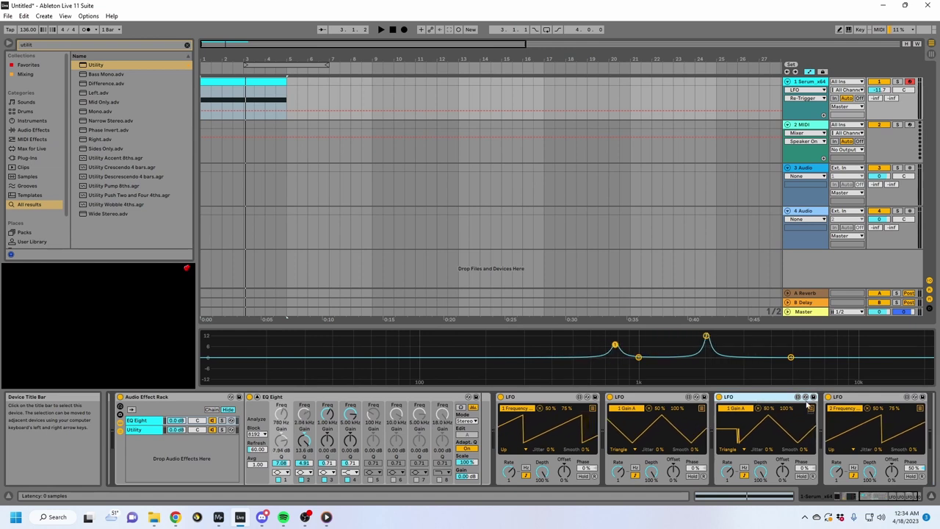
{"action": "left_click_drag", "start_coordinate": [897, 402], "coordinate": [897, 404]}
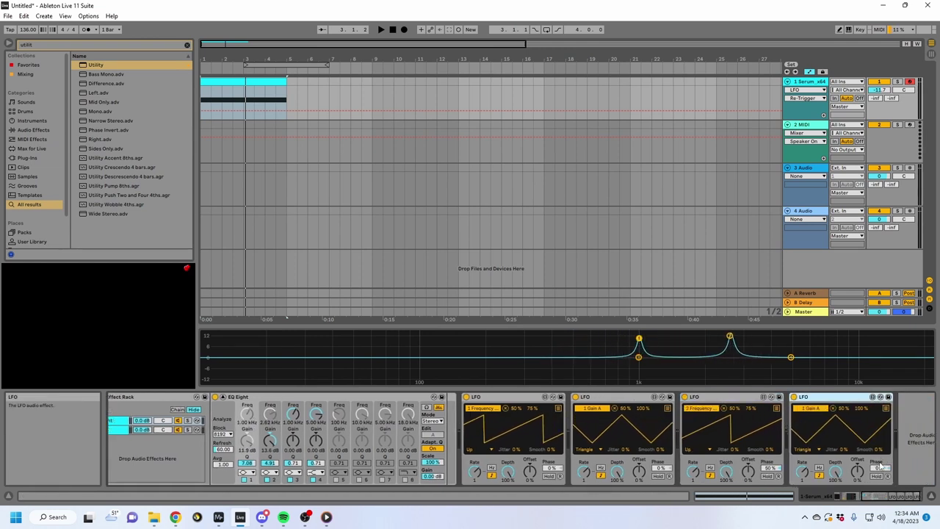
Step: Set the copied Triangle LFO's phase to 50%, map it to filter 2's gain and play the clip
{"action": "left_click", "coordinate": [880, 468]}
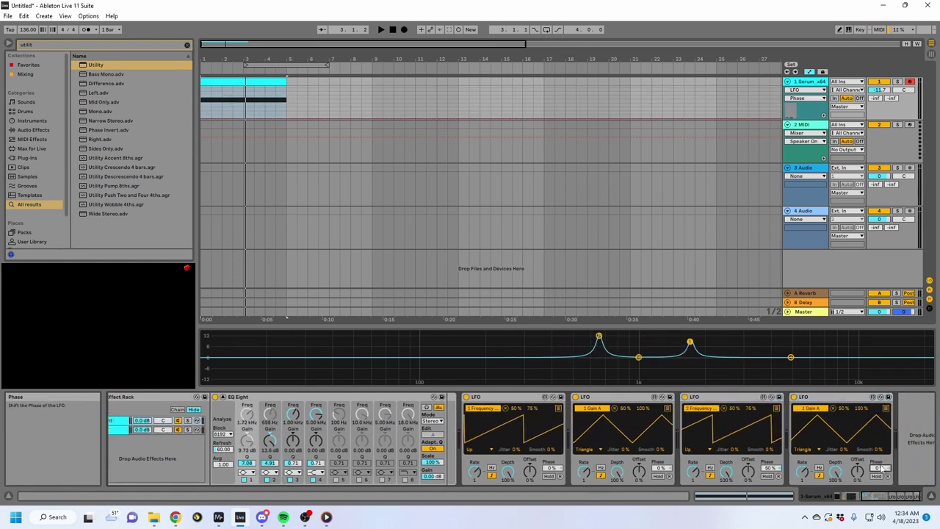
{"action": "left_click", "coordinate": [834, 409]}
{"action": "left_click", "coordinate": [821, 409]}
{"action": "left_click", "coordinate": [271, 440]}
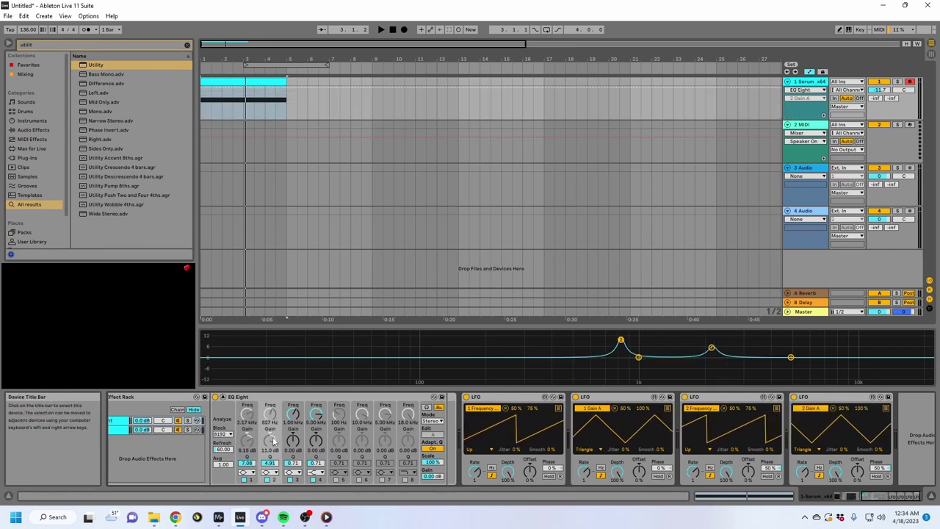
{"action": "key", "text": "space"}
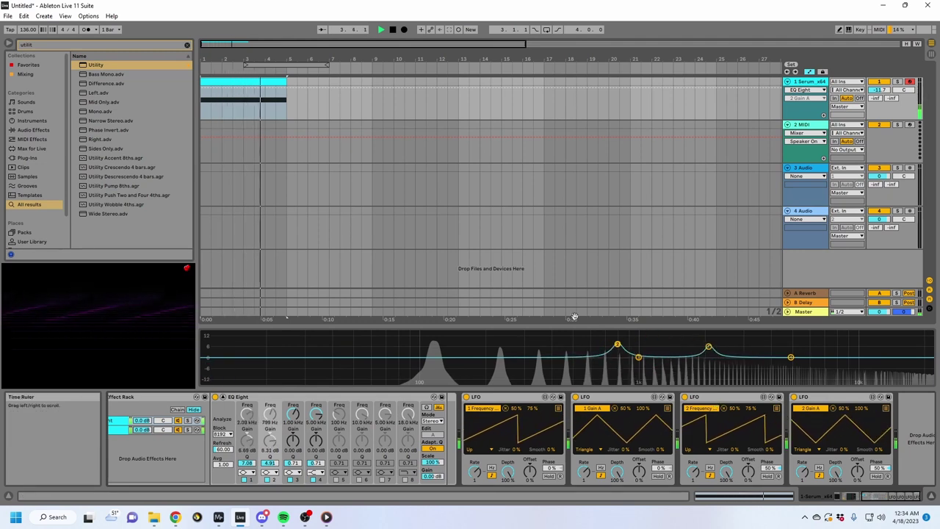
{"action": "mouse_move", "coordinate": [147, 321]}
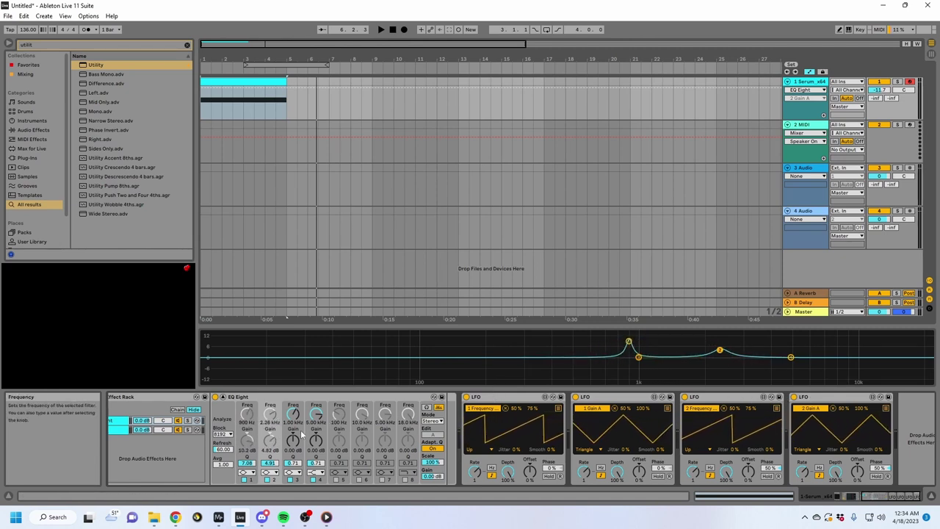
Step: Go through the gain controls of EQ Eight filters 4 to 8 one after another
{"action": "key", "text": "ctrl+z"}
{"action": "key", "text": "ctrl+z"}
{"action": "left_click", "coordinate": [316, 441]}
{"action": "left_click", "coordinate": [340, 441]}
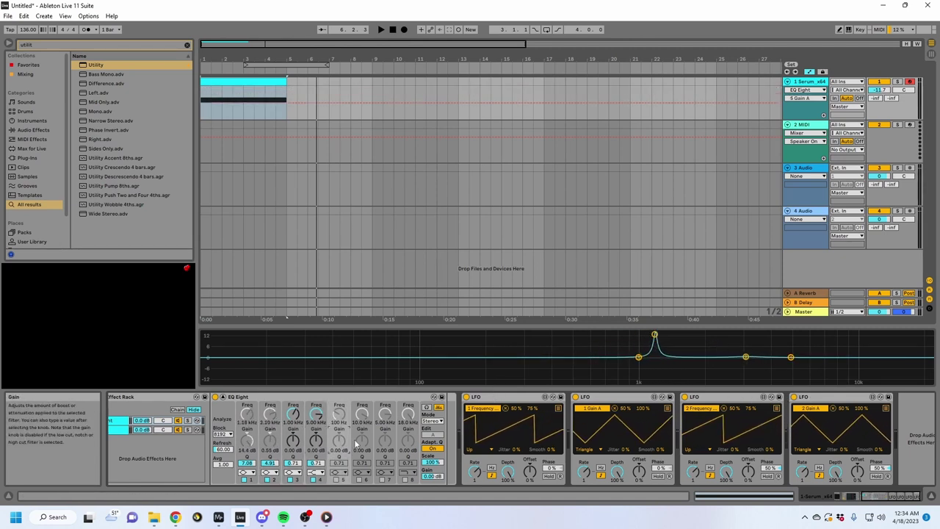
{"action": "left_click", "coordinate": [362, 441]}
{"action": "left_click", "coordinate": [385, 441]}
{"action": "left_click", "coordinate": [409, 442]}
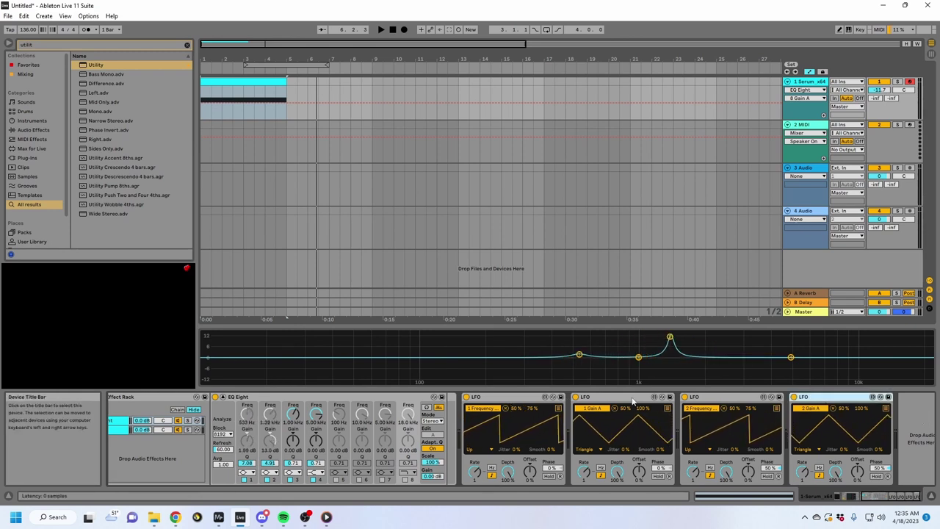
Step: Delete the four LFOs and the rack holding EQ Eight and Utility, and unfold the macro-mapped rack before Flatline
{"action": "key", "text": "Delete"}
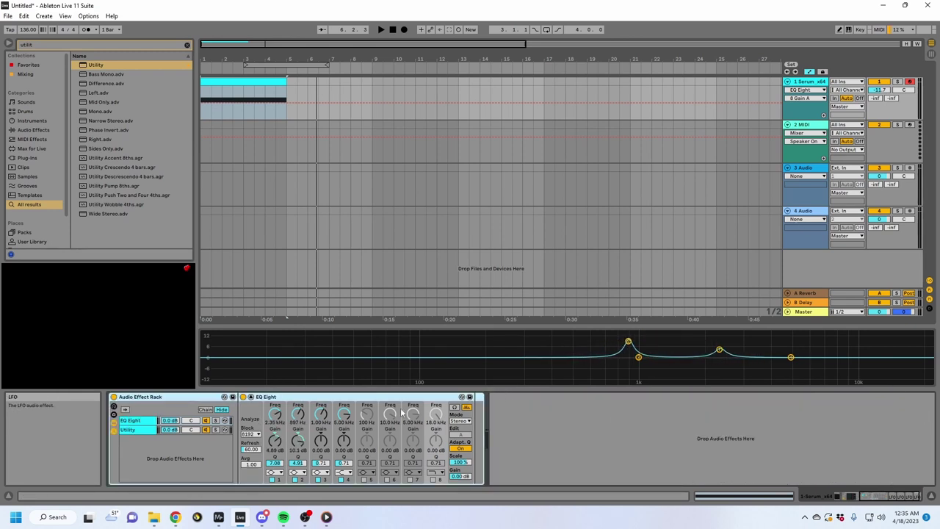
{"action": "key", "text": "Left"}
{"action": "key", "text": "Left"}
{"action": "key", "text": "Left"}
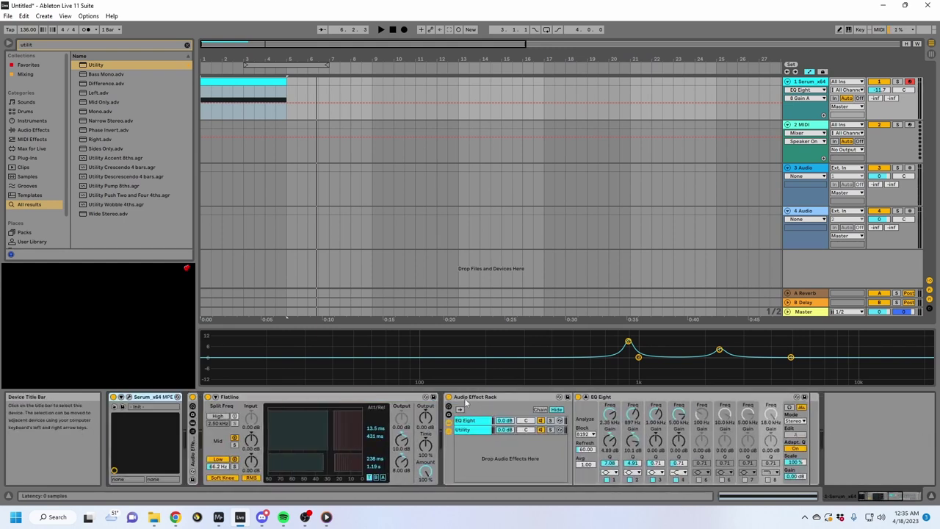
{"action": "key", "text": "Right"}
{"action": "key", "text": "Right"}
{"action": "key", "text": "Right"}
{"action": "key", "text": "ctrl+z"}
{"action": "key", "text": "ctrl+z"}
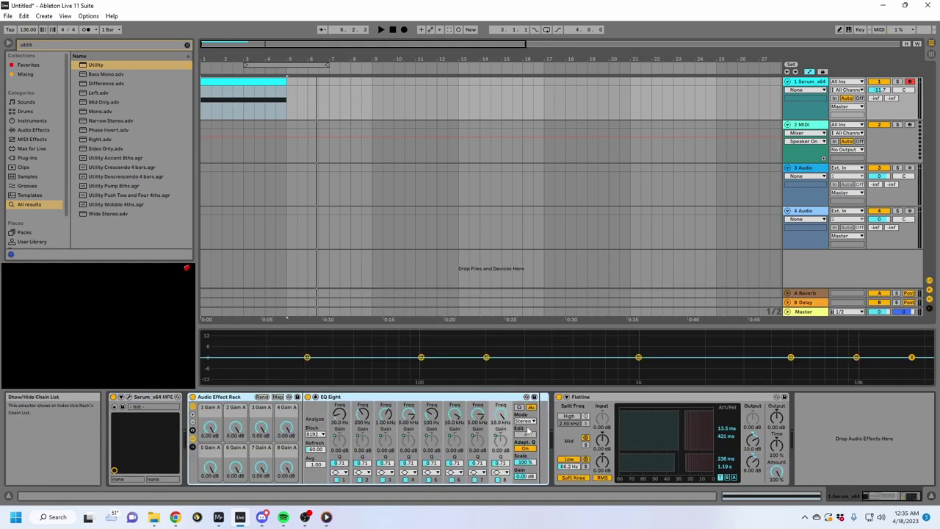
Step: Find The Spellbook with the search "spellbook" and insert it after EQ Eight inside the macro-mapped rack
{"action": "left_click", "coordinate": [66, 44]}
{"action": "type", "text": "spellbook"}
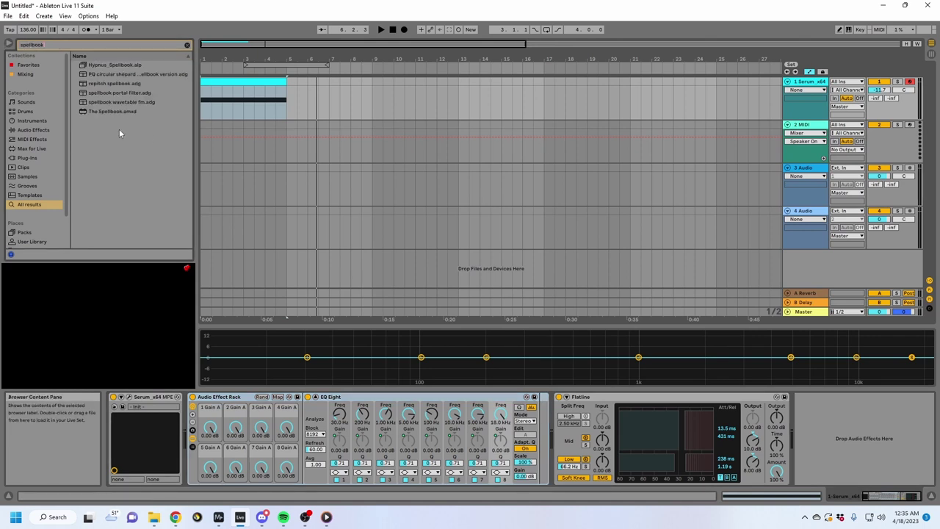
{"action": "mouse_move", "coordinate": [117, 111]}
{"action": "left_mouse_down"}
{"action": "mouse_move", "coordinate": [571, 320]}
{"action": "mouse_move", "coordinate": [549, 431]}
{"action": "mouse_move", "coordinate": [536, 432]}
{"action": "left_mouse_up"}
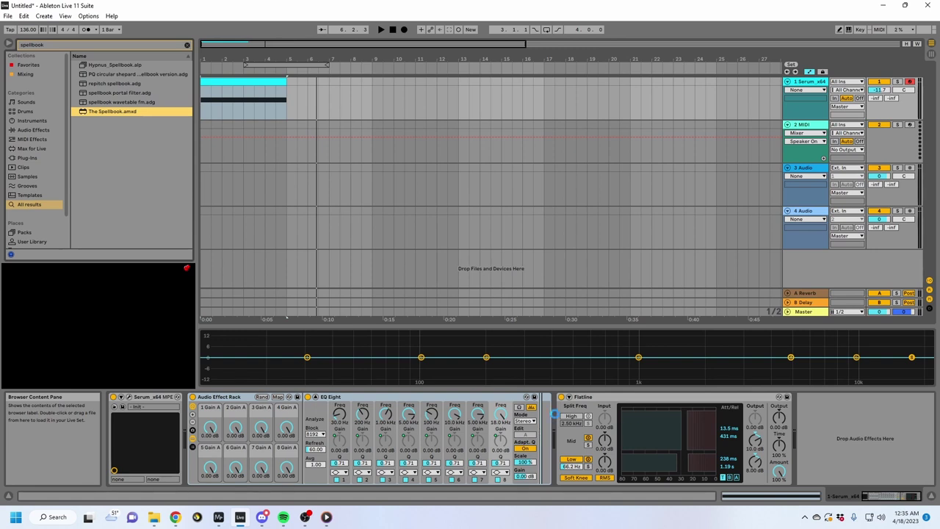
{"action": "left_click_drag", "start_coordinate": [580, 406], "coordinate": [582, 407]}
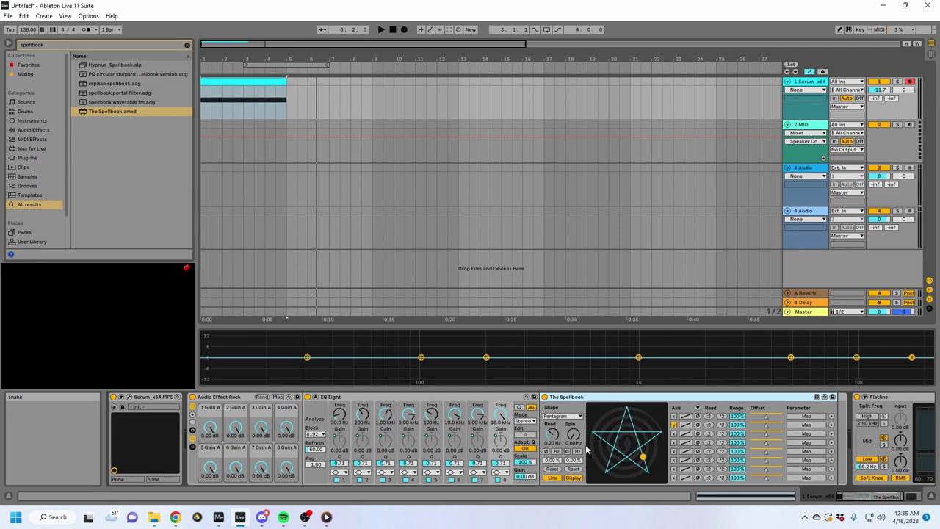
Step: Switch The Spellbook's Read and Spin rates to Sync, set both to off, and reset both positions
{"action": "left_click_drag", "start_coordinate": [571, 429], "coordinate": [571, 418]}
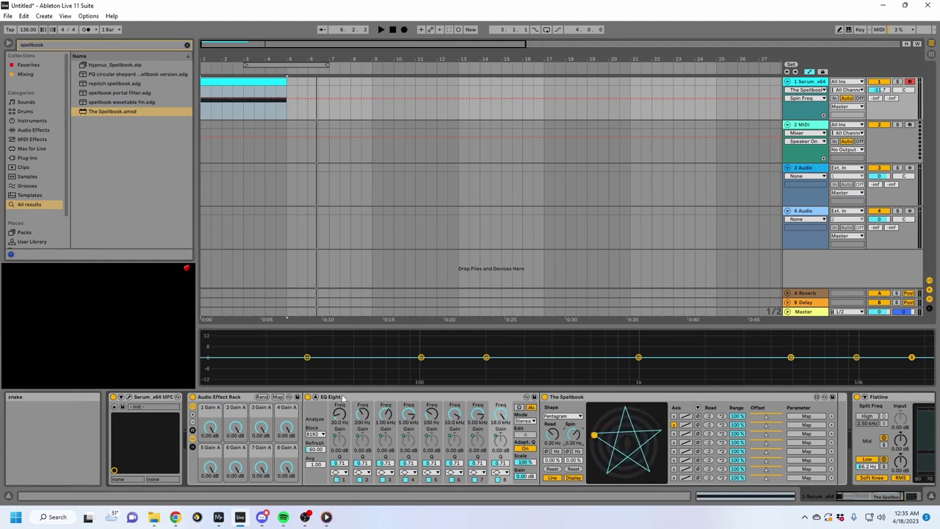
{"action": "left_click", "coordinate": [556, 451]}
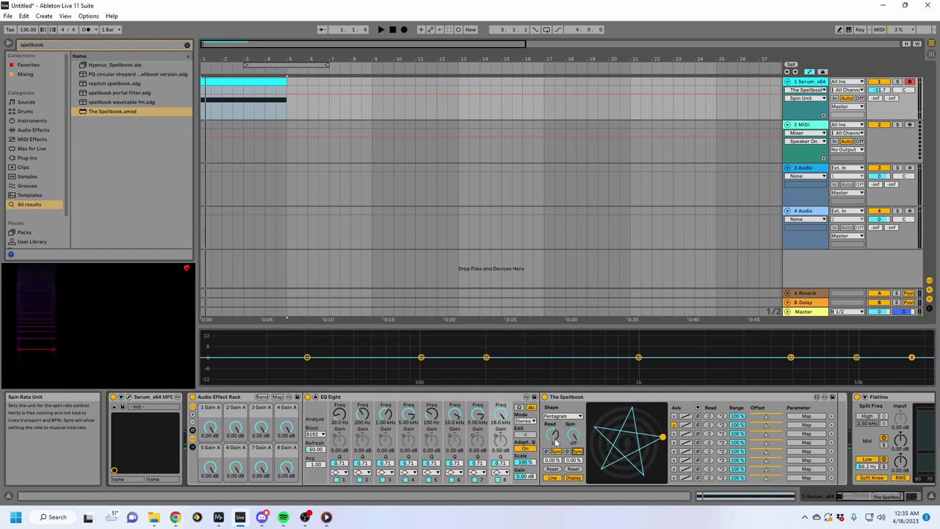
{"action": "left_click", "coordinate": [575, 451]}
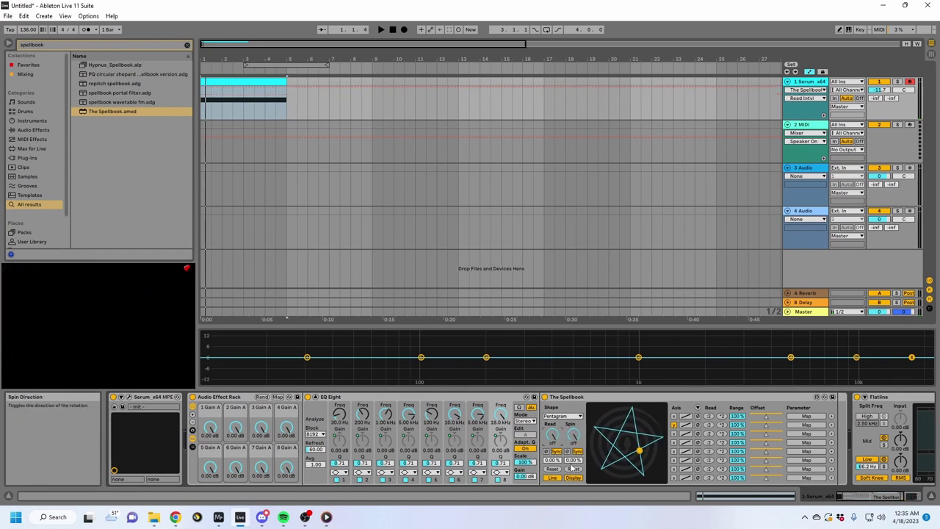
{"action": "left_click", "coordinate": [573, 469]}
{"action": "left_click", "coordinate": [554, 469]}
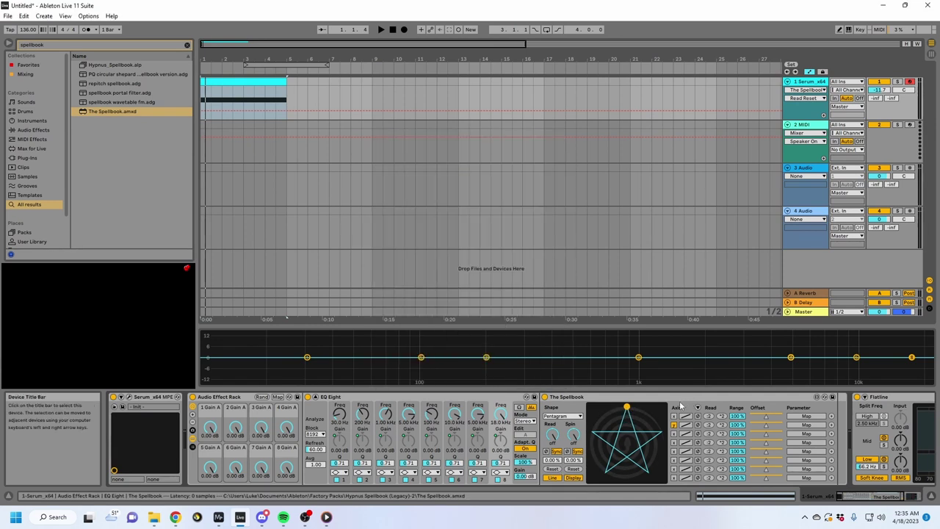
Step: Map The Spellbook's first five parameter slots to the frequency controls of EQ Eight filters 1 to 5
{"action": "left_click", "coordinate": [805, 417]}
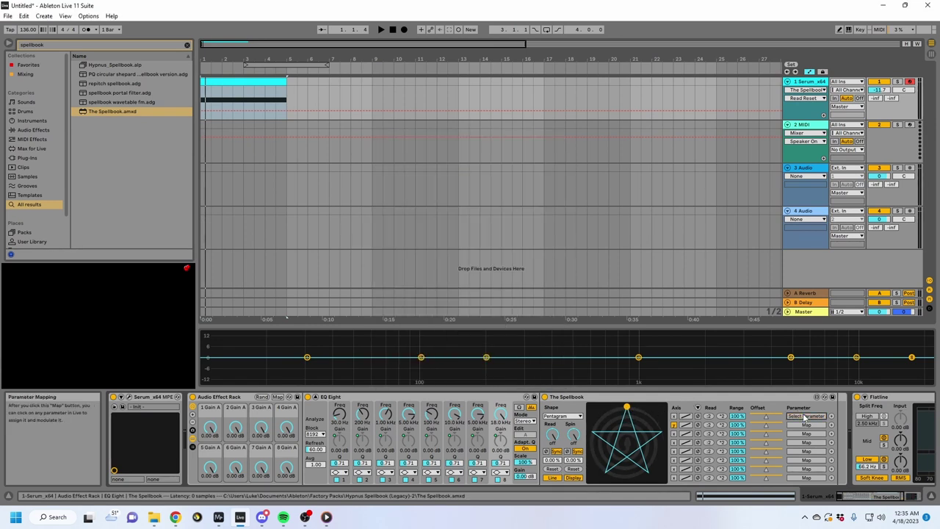
{"action": "left_click", "coordinate": [340, 413]}
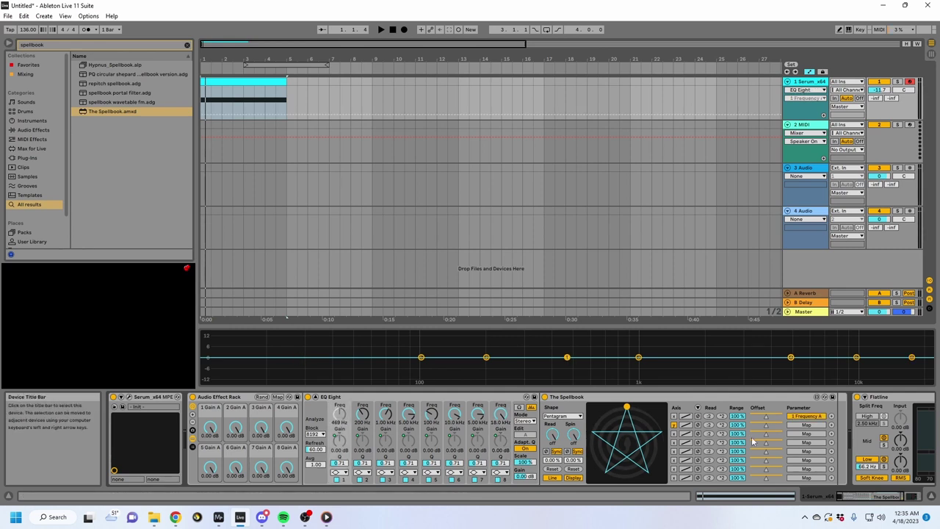
{"action": "left_click", "coordinate": [806, 425]}
{"action": "left_click", "coordinate": [362, 413]}
{"action": "left_click", "coordinate": [805, 434]}
{"action": "left_click", "coordinate": [386, 413]}
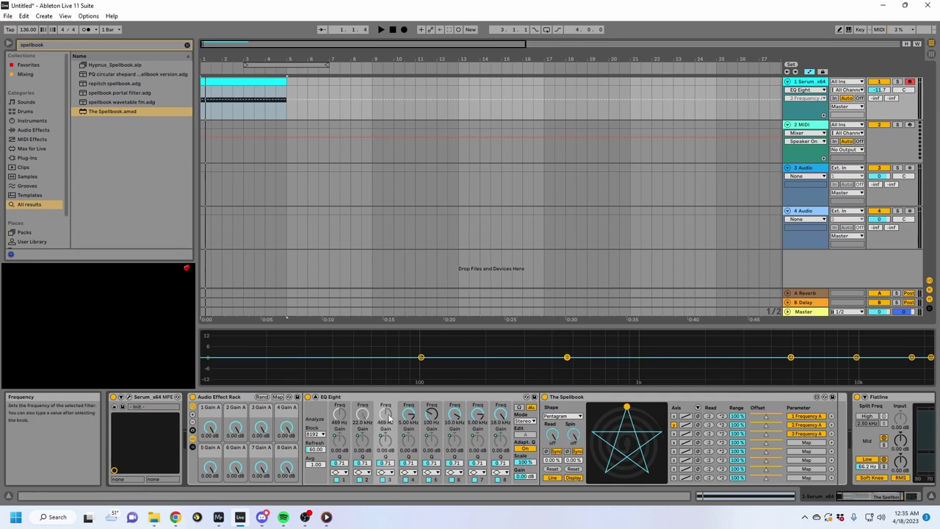
{"action": "left_click", "coordinate": [408, 414]}
{"action": "left_click", "coordinate": [806, 451]}
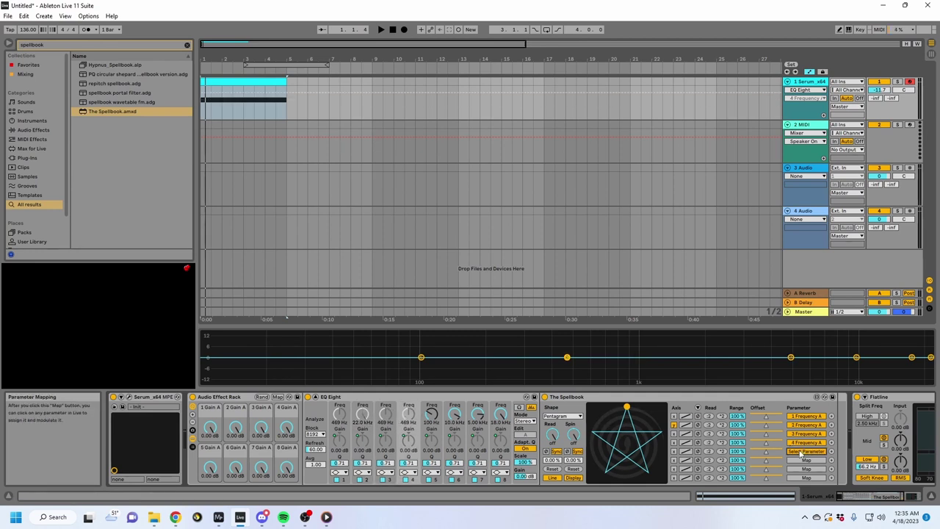
{"action": "left_click", "coordinate": [431, 413]}
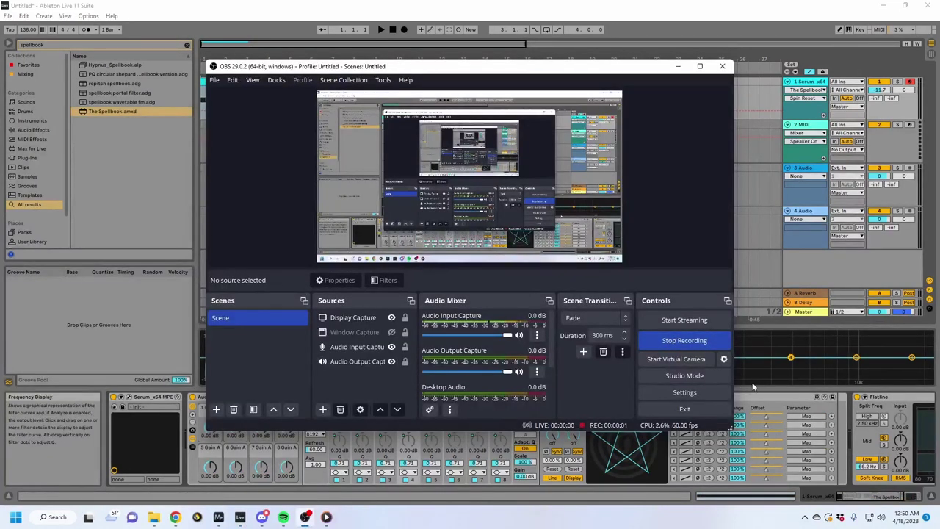
Step: Move The Spellbook out of the macro-mapped rack, directly after it, and group the macro-mapped rack into an outer Audio Effect Rack
{"action": "left_click", "coordinate": [758, 387]}
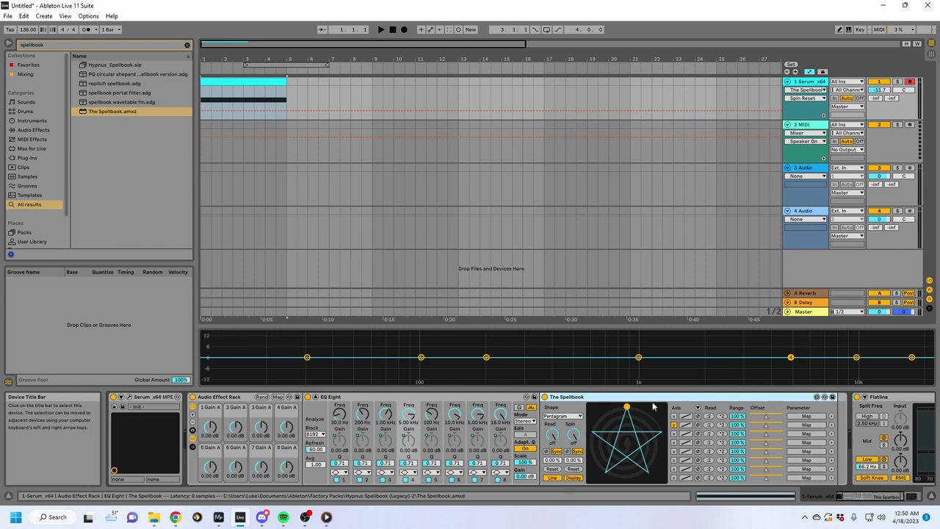
{"action": "left_click_drag", "start_coordinate": [795, 416], "coordinate": [851, 428]}
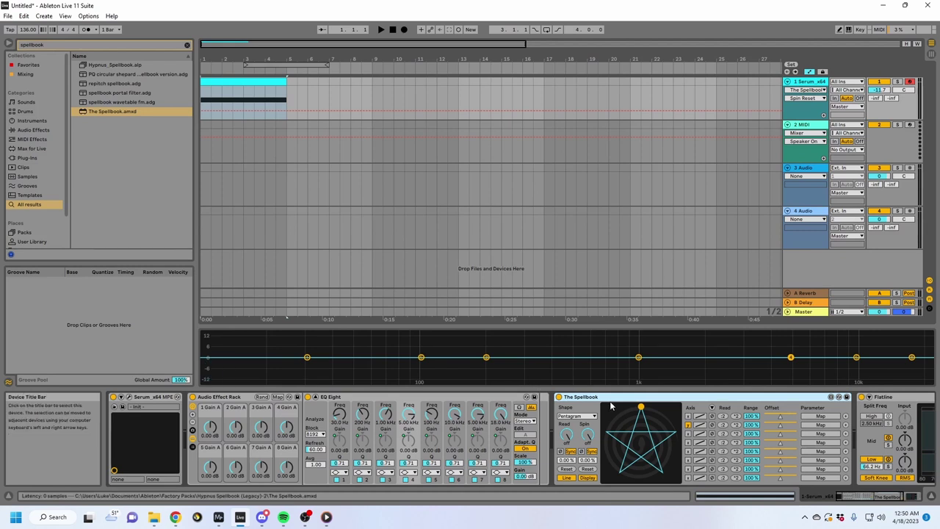
{"action": "left_click", "coordinate": [235, 400]}
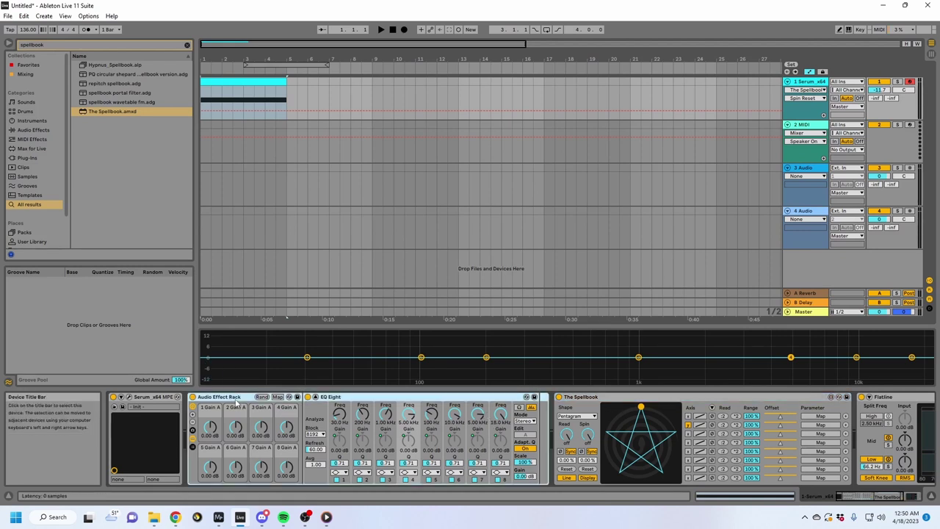
{"action": "key", "text": "ctrl+g"}
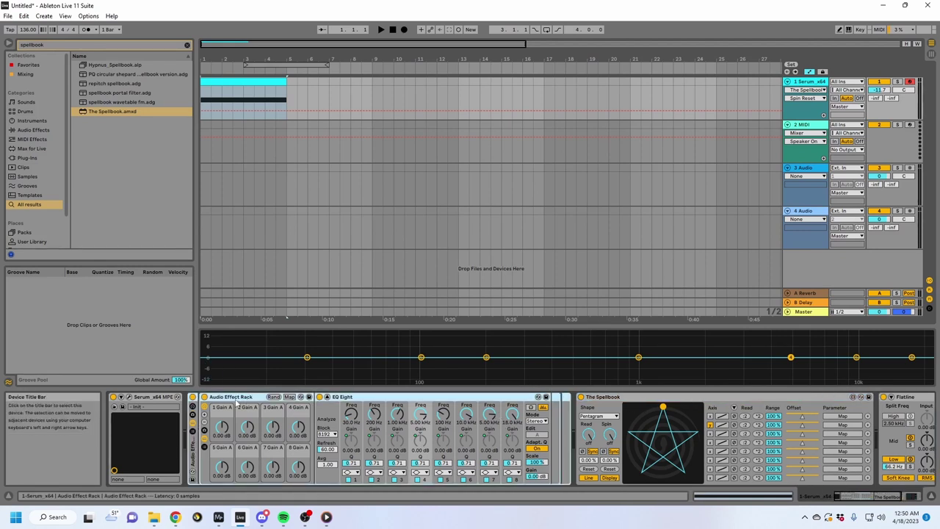
Step: Rename the inner macro-mapped rack as EQ RACK and move The Spellbook into the outer rack after it
{"action": "key", "text": "ctrl+z"}
{"action": "key", "text": "ctrl+r"}
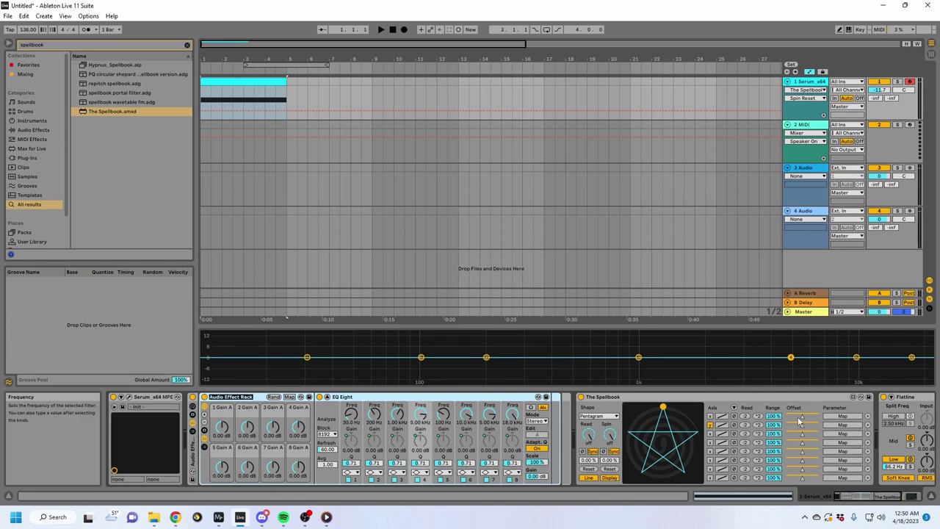
{"action": "type", "text": "EQ RACK"}
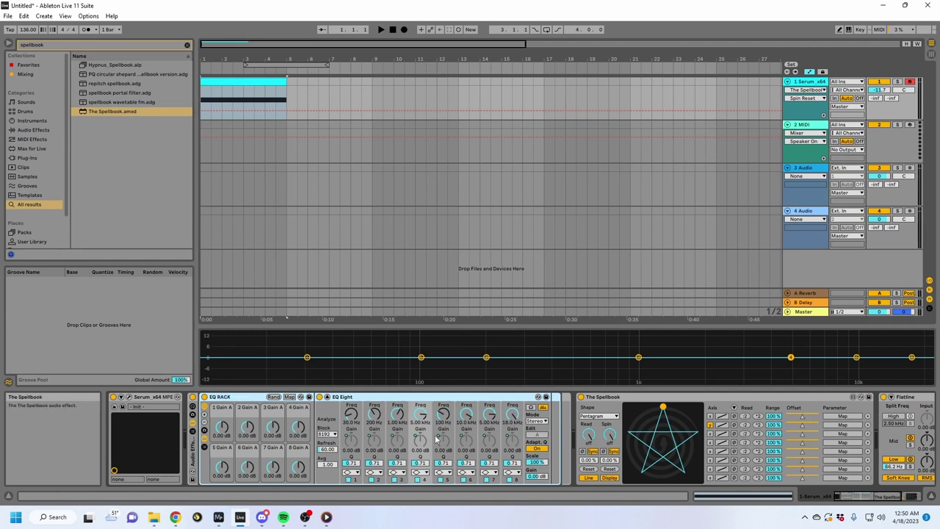
{"action": "left_click", "coordinate": [617, 397]}
{"action": "left_click_drag", "start_coordinate": [566, 406], "coordinate": [563, 405]}
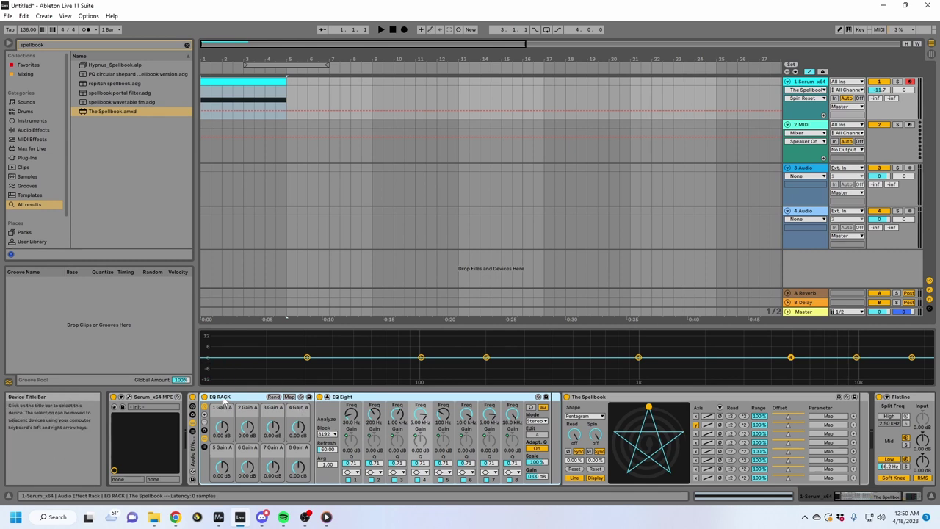
Step: Set the maximum of all eight gain macro mappings in EQ RACK to 0.00 dB
{"action": "left_click", "coordinate": [289, 396]}
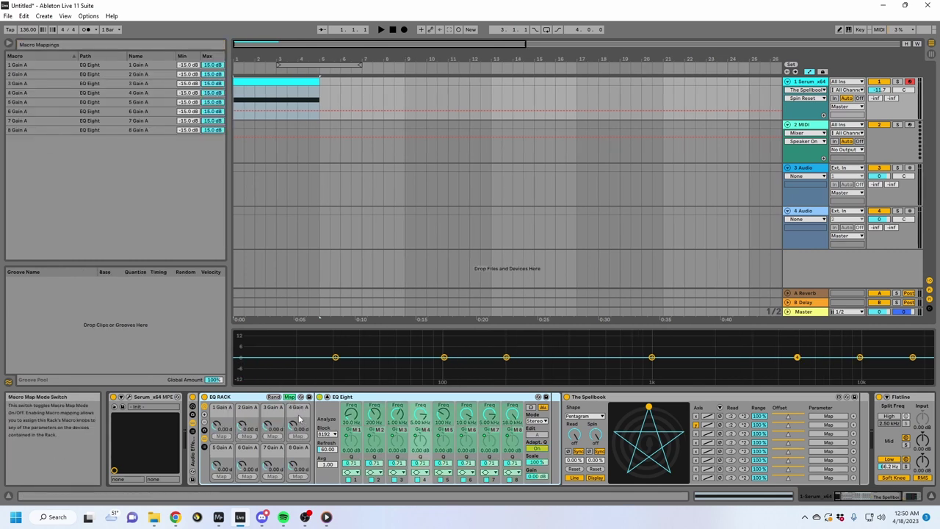
{"action": "left_click", "coordinate": [210, 66]}
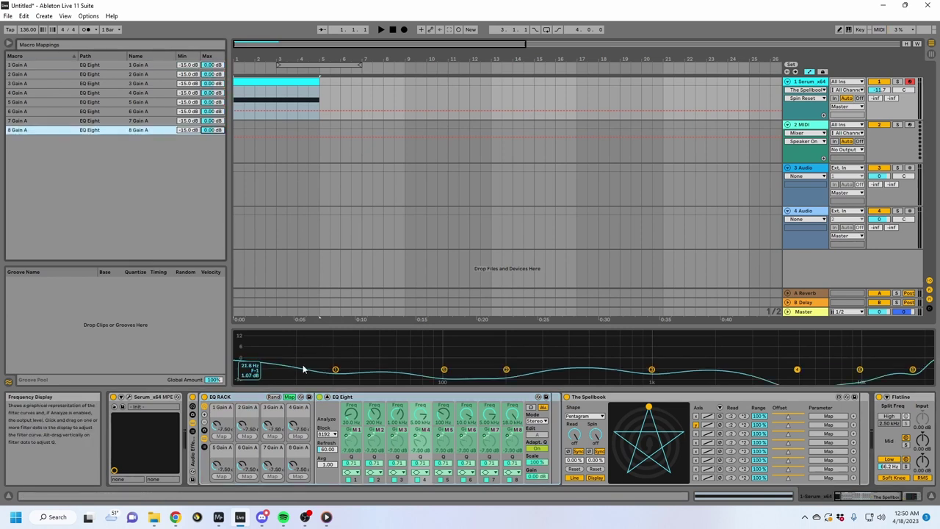
{"action": "left_click", "coordinate": [290, 396]}
Step: Turn all eight gain macros of EQ RACK up to 0.00 dB
{"action": "left_click_drag", "start_coordinate": [298, 430], "coordinate": [298, 397]}
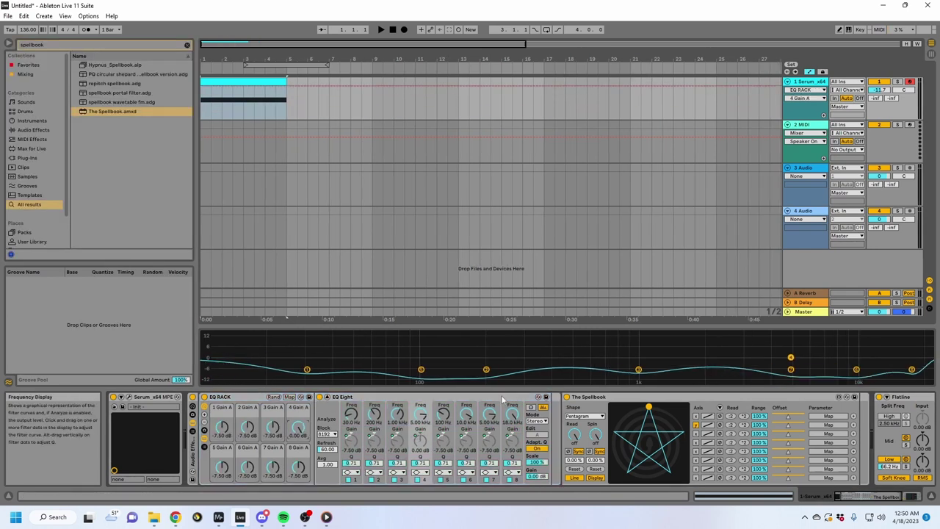
{"action": "left_click_drag", "start_coordinate": [272, 430], "coordinate": [248, 397]}
{"action": "left_click_drag", "start_coordinate": [224, 426], "coordinate": [224, 408]}
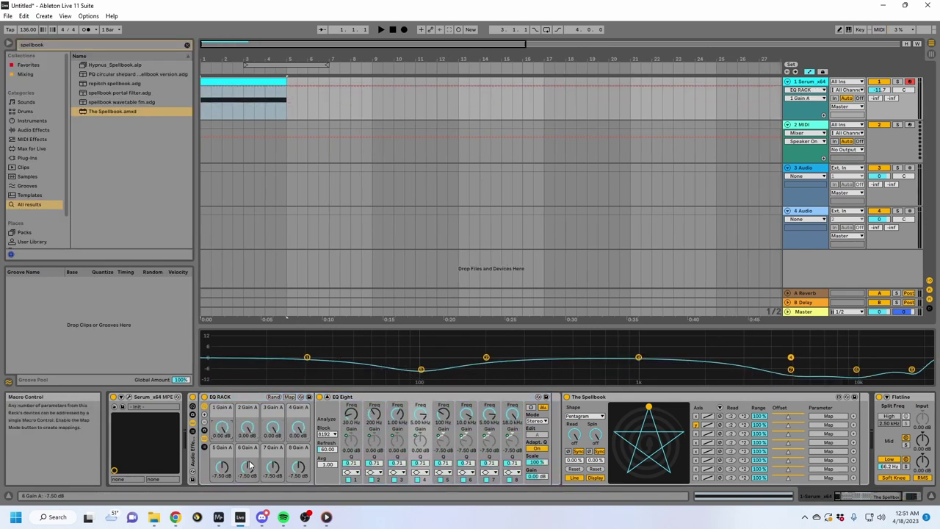
{"action": "left_click_drag", "start_coordinate": [221, 469], "coordinate": [298, 450]}
Step: Map The Spellbook's eight parameter slots in order to the frequency controls of EQ Eight filters 1 to 8
{"action": "mouse_move", "coordinate": [790, 416]}
{"action": "left_mouse_down"}
{"action": "mouse_move", "coordinate": [803, 416]}
{"action": "mouse_move", "coordinate": [788, 417]}
{"action": "left_mouse_up"}
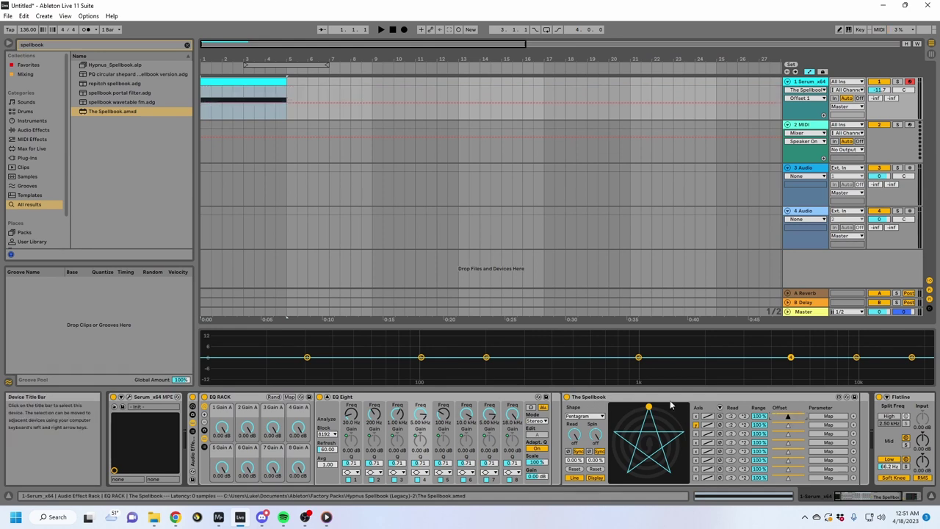
{"action": "left_click", "coordinate": [817, 417]}
{"action": "left_click", "coordinate": [351, 413]}
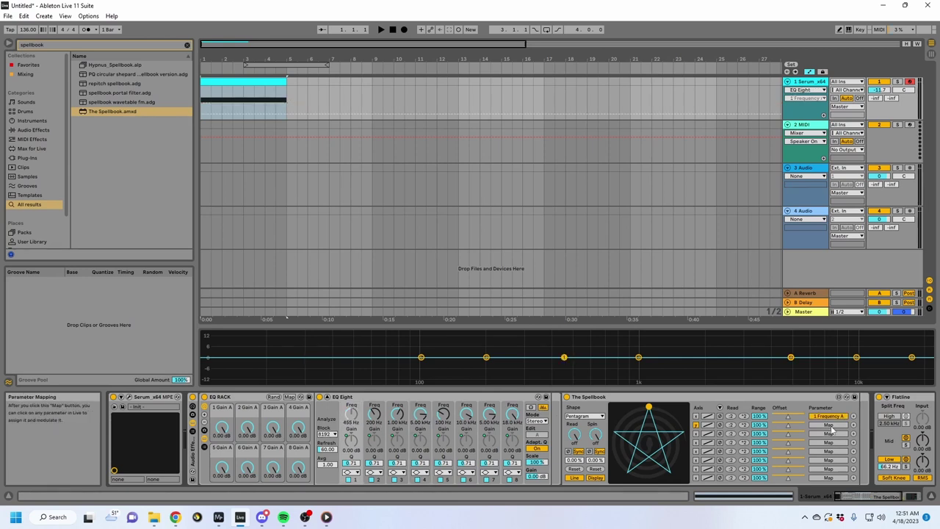
{"action": "left_click", "coordinate": [397, 413]}
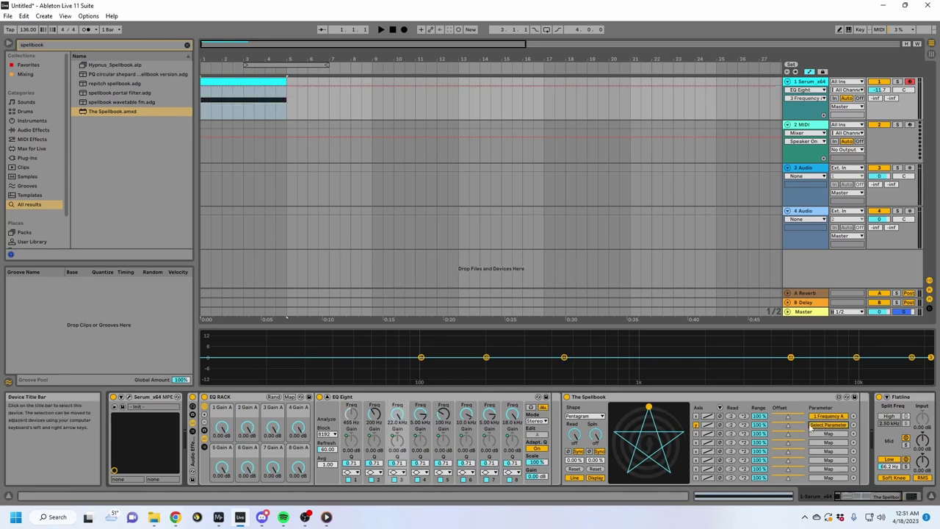
{"action": "left_click", "coordinate": [375, 414]}
{"action": "left_click", "coordinate": [398, 413]}
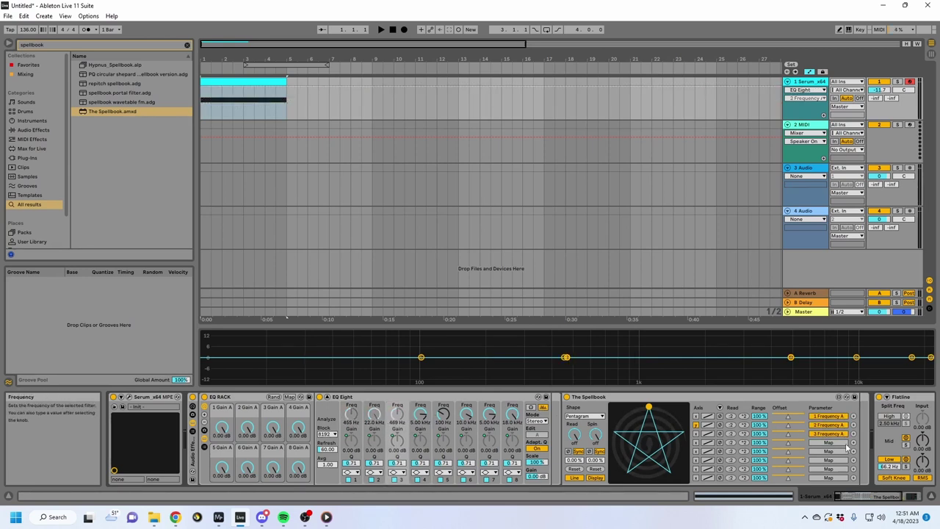
{"action": "left_click", "coordinate": [420, 414]}
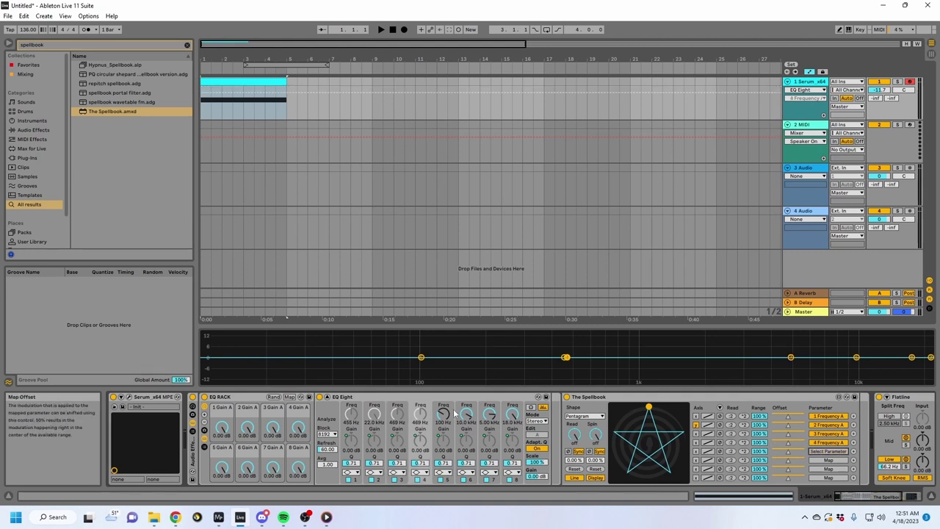
{"action": "left_click", "coordinate": [443, 414]}
{"action": "left_click", "coordinate": [466, 414]}
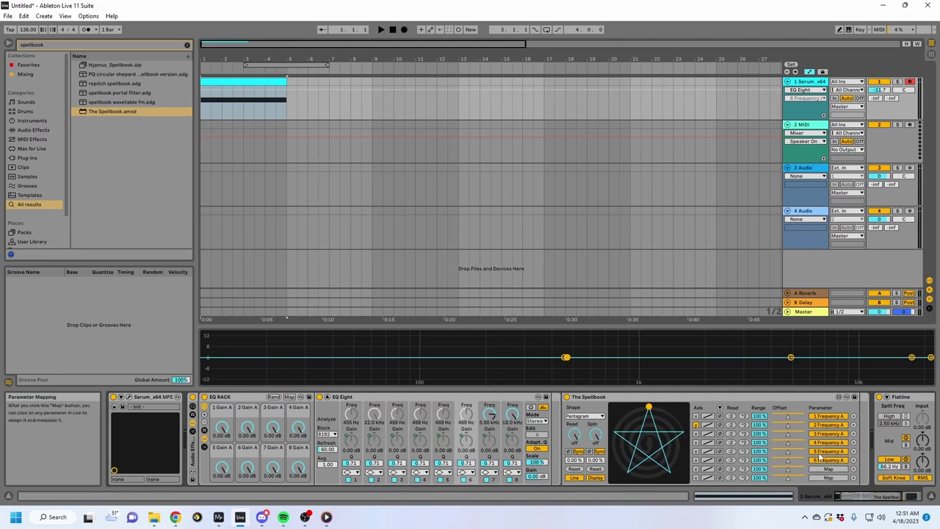
{"action": "left_click", "coordinate": [488, 414]}
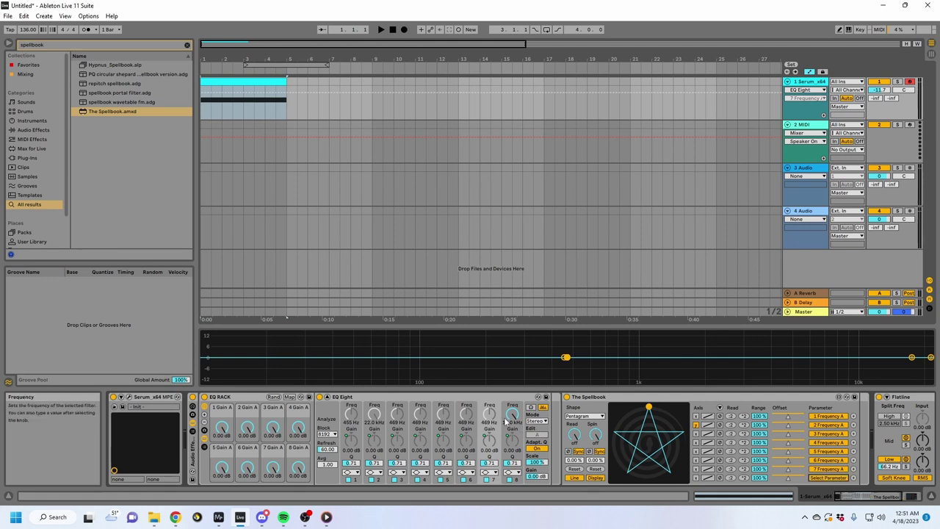
{"action": "left_click", "coordinate": [511, 413]}
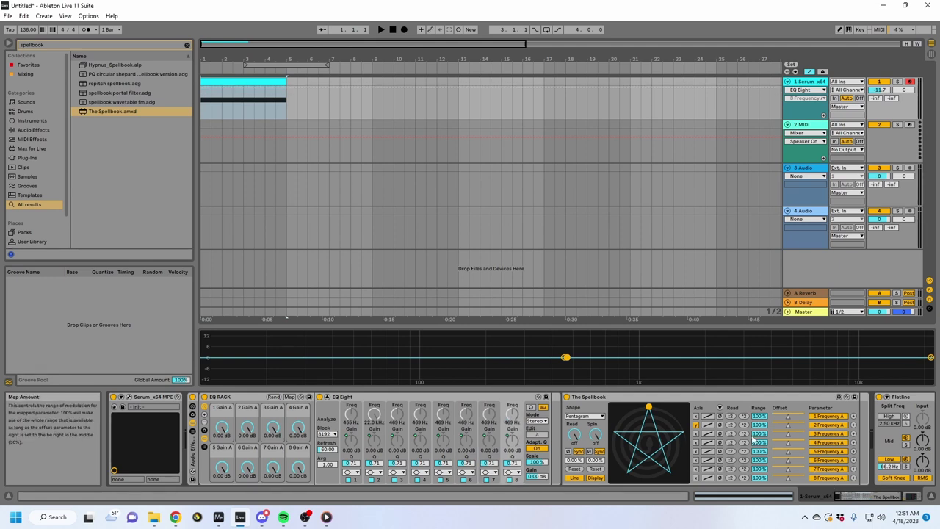
Step: Show The Spellbook's extended view and set the spin phases of slots 1 to 4 to 12.5, 25, 37.5 and 50%
{"action": "left_click", "coordinate": [720, 409]}
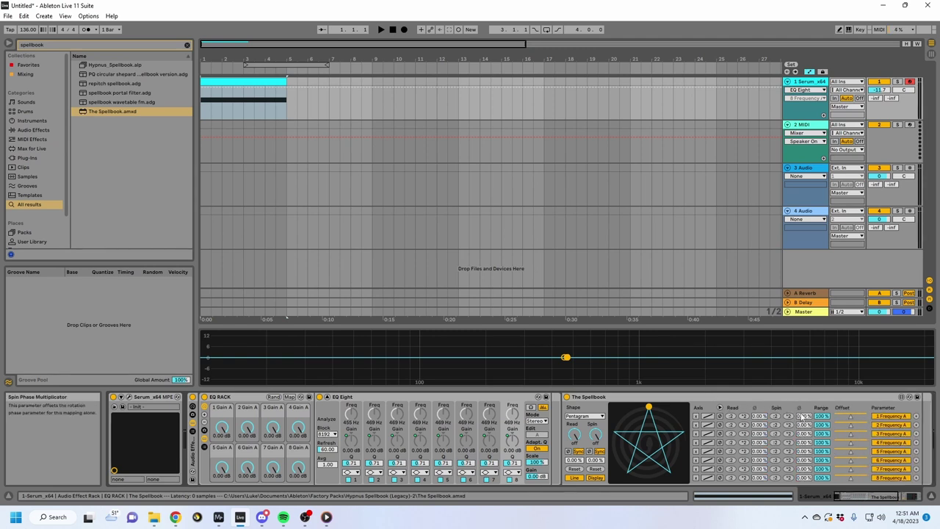
{"action": "left_click", "coordinate": [719, 408]}
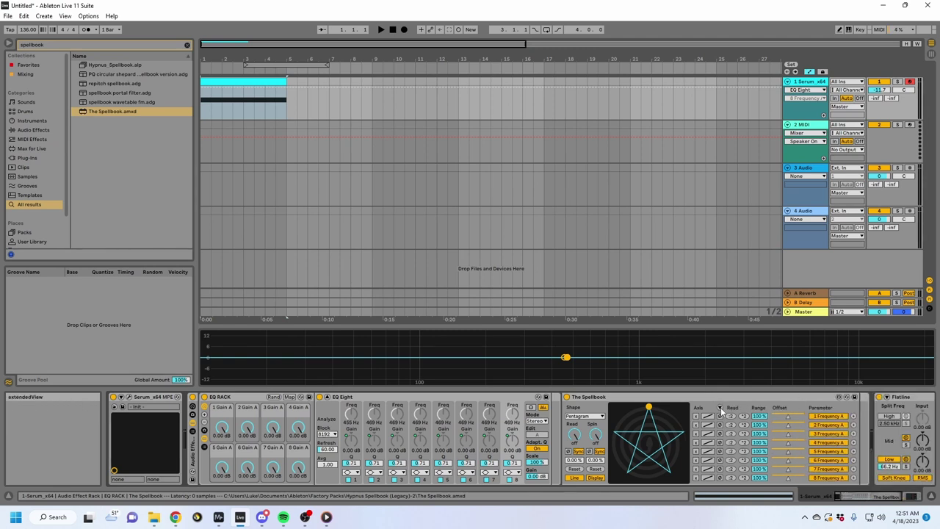
{"action": "left_click", "coordinate": [720, 408]}
{"action": "scroll", "coordinate": [773, 399], "scroll_direction": "down", "scroll_amount": 3}
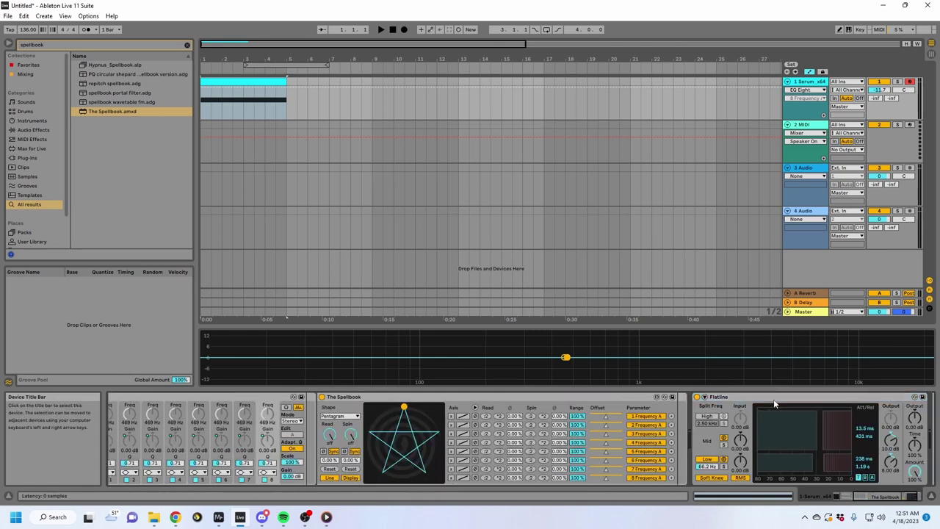
{"action": "scroll", "coordinate": [773, 399], "scroll_direction": "up", "scroll_amount": 2}
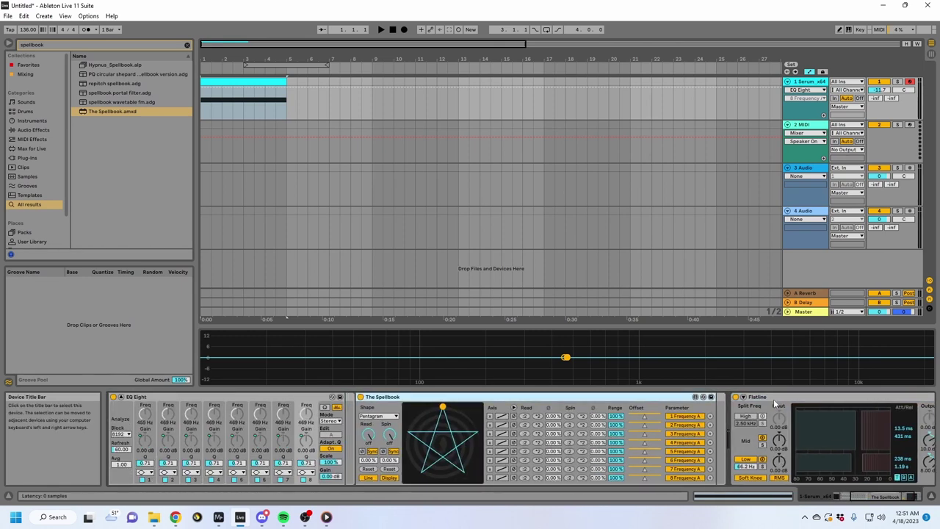
{"action": "mouse_move", "coordinate": [598, 416]}
{"action": "left_mouse_down"}
{"action": "mouse_move", "coordinate": [598, 405]}
{"action": "mouse_move", "coordinate": [600, 427]}
{"action": "left_mouse_up"}
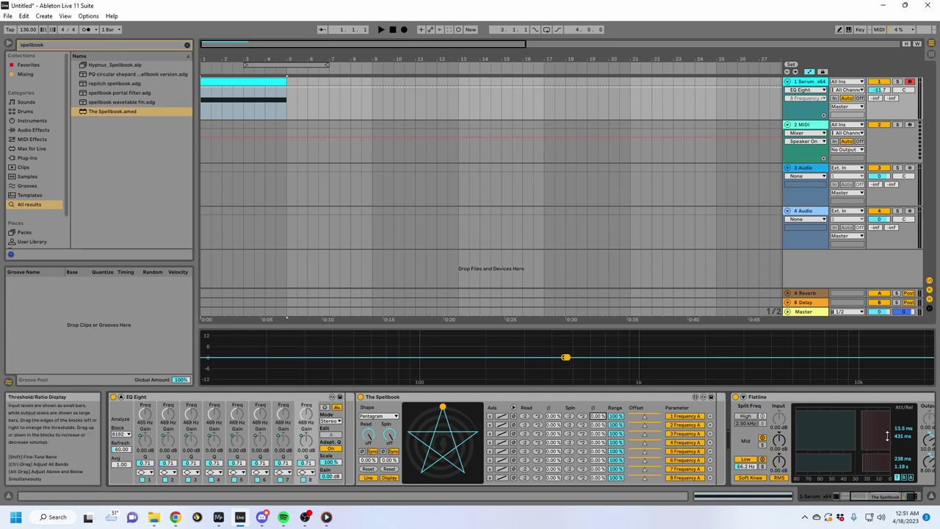
{"action": "type", "text": ".5"}
{"action": "key", "text": "Return"}
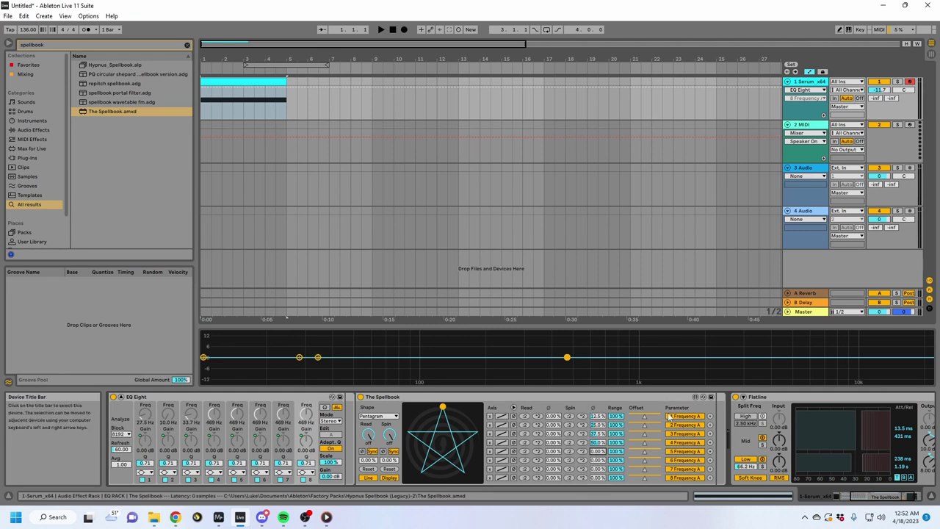
Step: Set The Spellbook's spin phases of slots 5 to 8 to 62.5, 75, 87.5 and 100%
{"action": "left_click", "coordinate": [597, 452]}
{"action": "type", "text": "62.5"}
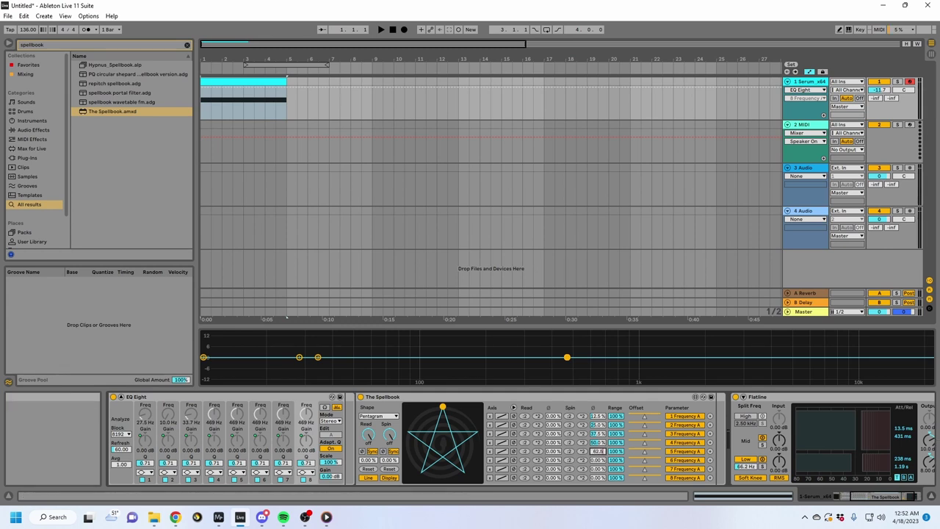
{"action": "key", "text": "Return"}
{"action": "left_click", "coordinate": [599, 460]}
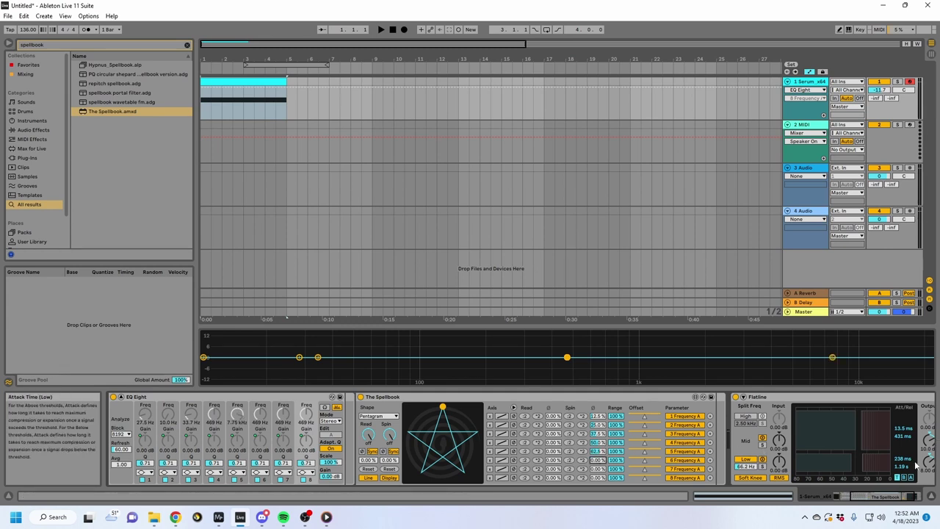
{"action": "type", "text": "75"}
{"action": "key", "text": "Return"}
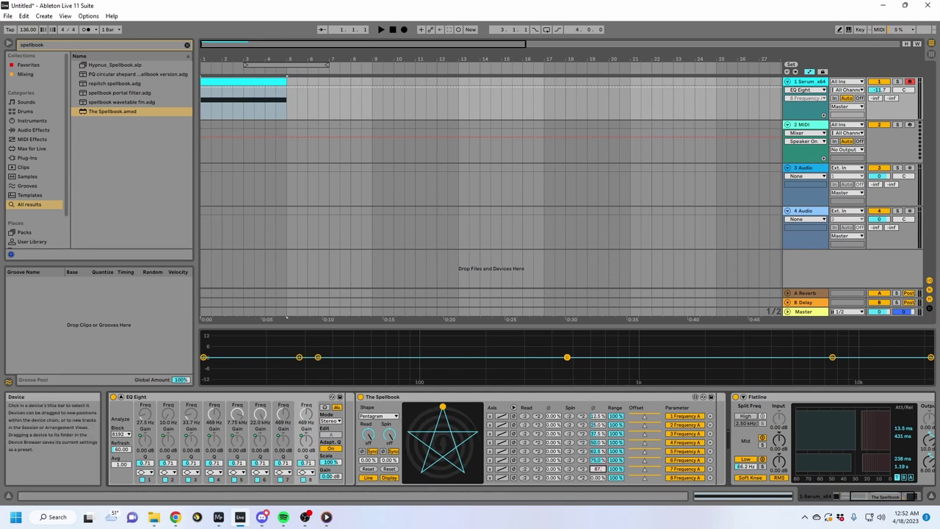
{"action": "type", "text": "5"}
{"action": "key", "text": "Return"}
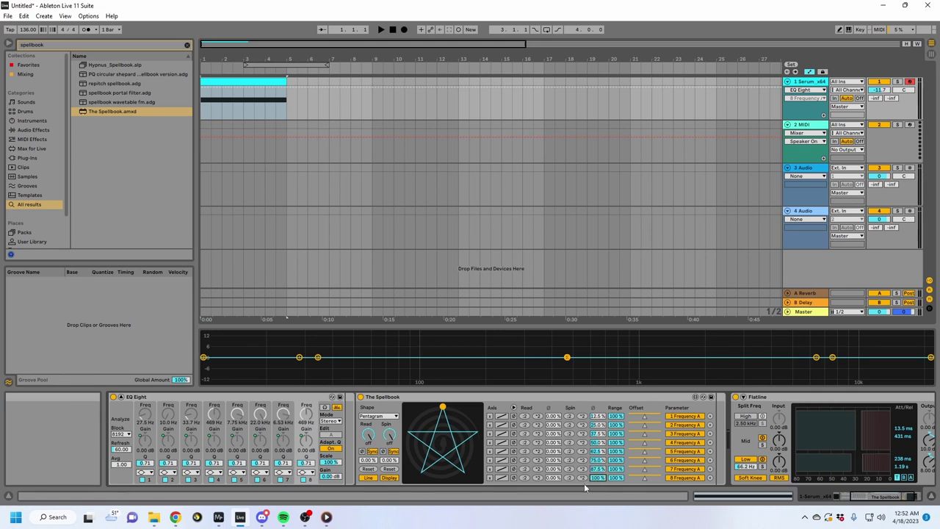
Step: Turn up The Spellbook's synced Spin rate and start playback to hear the rotating filter frequencies
{"action": "key", "text": "space"}
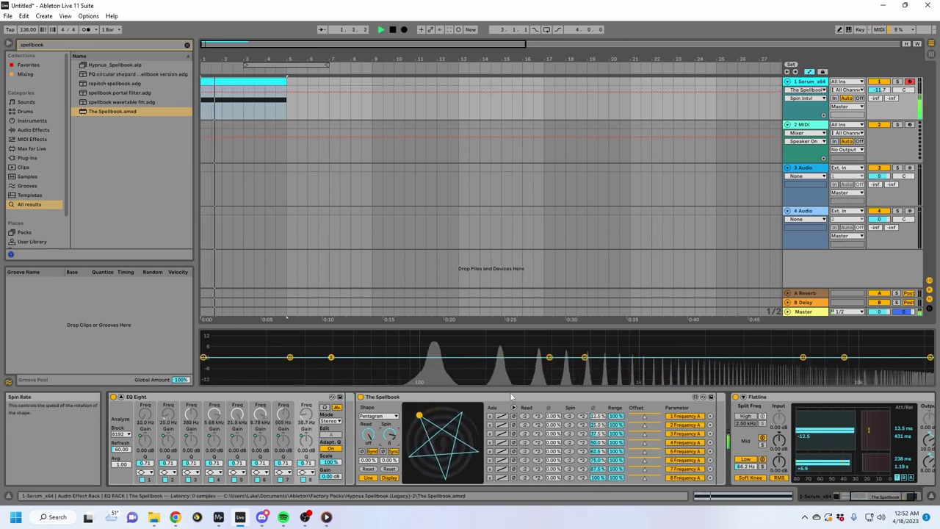
Step: Stop playback, show the outer Audio Effect Rack's chain list and create a second, empty chain
{"action": "key", "text": "space"}
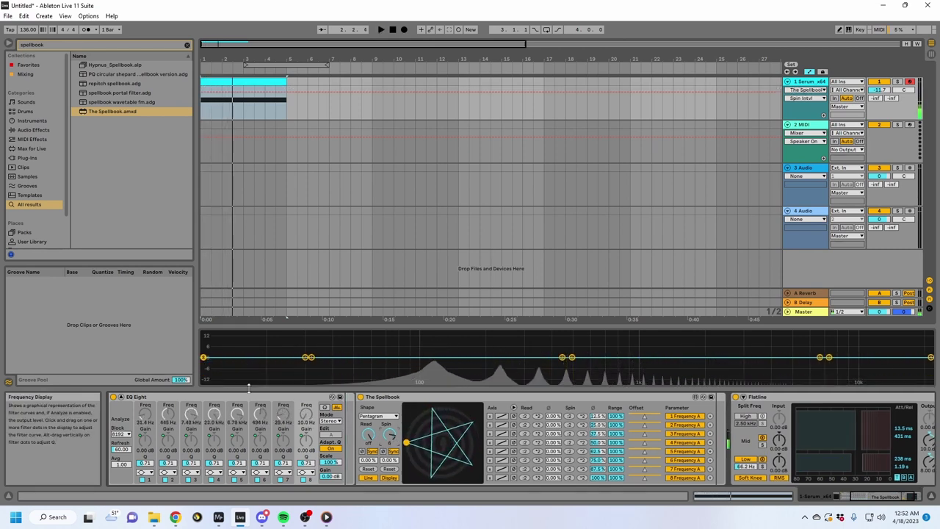
{"action": "left_click", "coordinate": [304, 396]}
{"action": "scroll", "coordinate": [304, 396], "scroll_direction": "left", "scroll_amount": 3}
{"action": "left_click", "coordinate": [192, 423]}
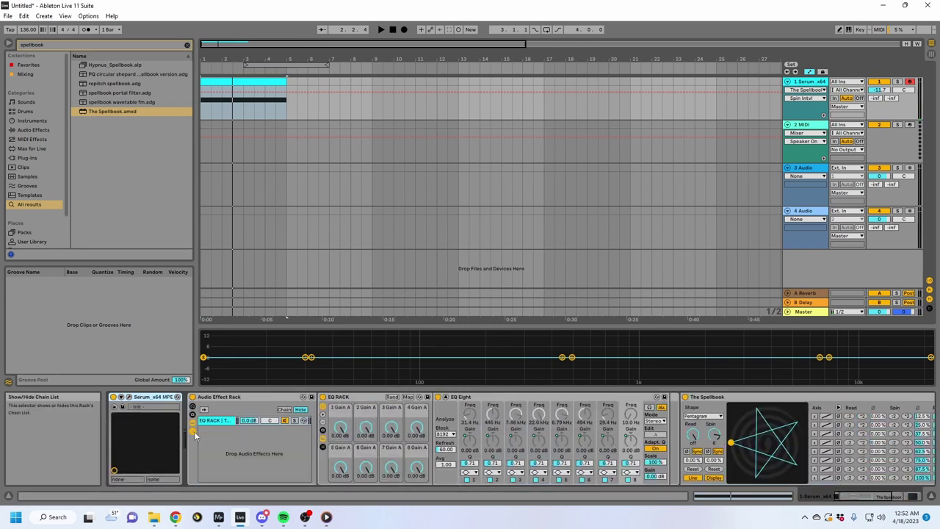
{"action": "right_click", "coordinate": [222, 445]}
{"action": "left_click", "coordinate": [238, 463]}
{"action": "double_click", "coordinate": [238, 462]}
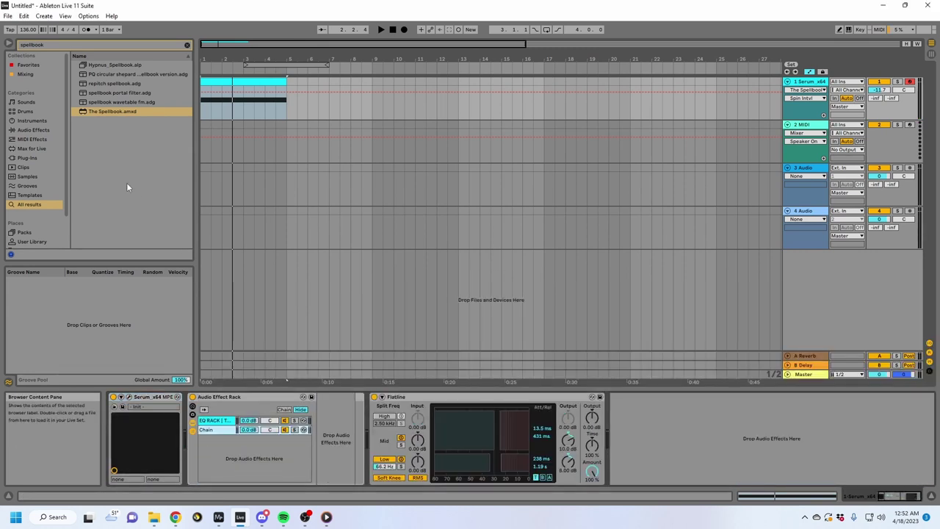
Step: Load a Utility into the rack's empty chain and invert the phase of both its left and right channels
{"action": "left_click", "coordinate": [187, 45]}
{"action": "left_click", "coordinate": [33, 130]}
{"action": "left_click_drag", "start_coordinate": [98, 67], "coordinate": [153, 180]}
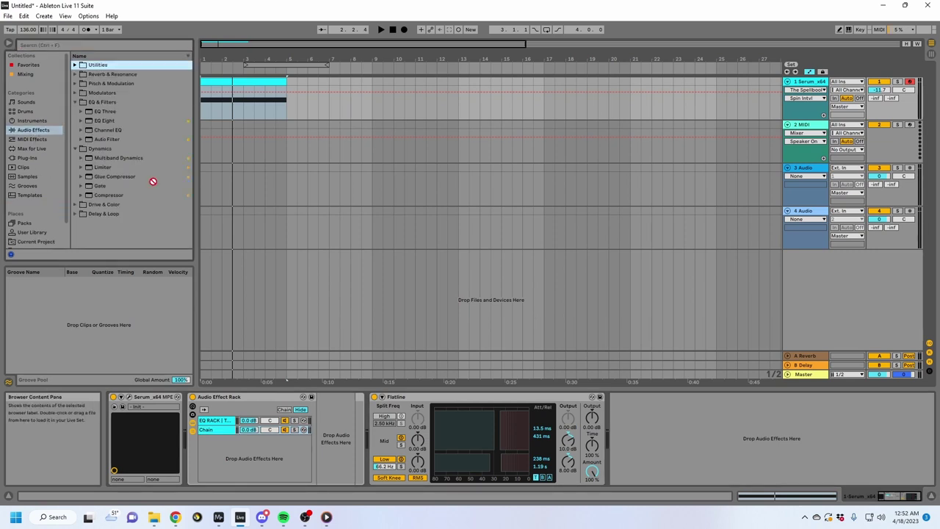
{"action": "left_click_drag", "start_coordinate": [219, 431], "coordinate": [219, 430]}
{"action": "left_click", "coordinate": [75, 65]}
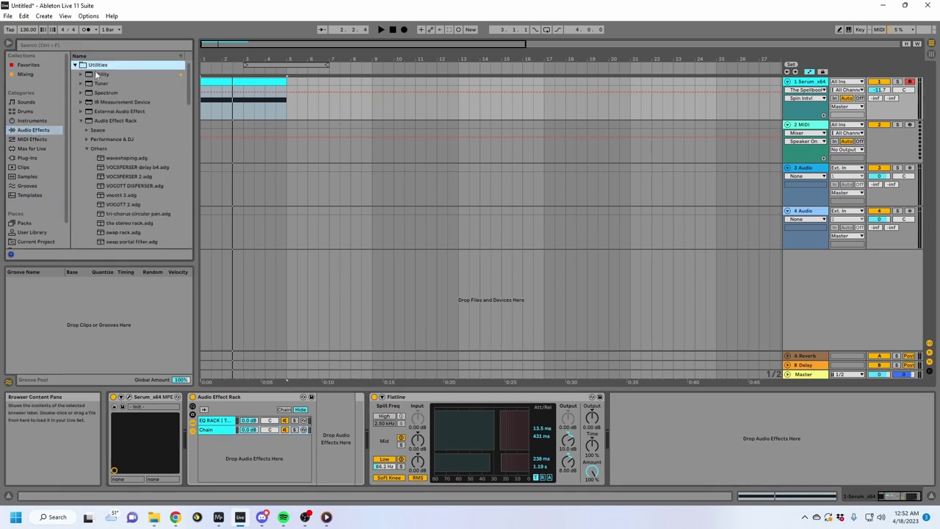
{"action": "left_click_drag", "start_coordinate": [103, 74], "coordinate": [226, 430]}
{"action": "left_click", "coordinate": [327, 413]}
{"action": "left_click", "coordinate": [342, 413]}
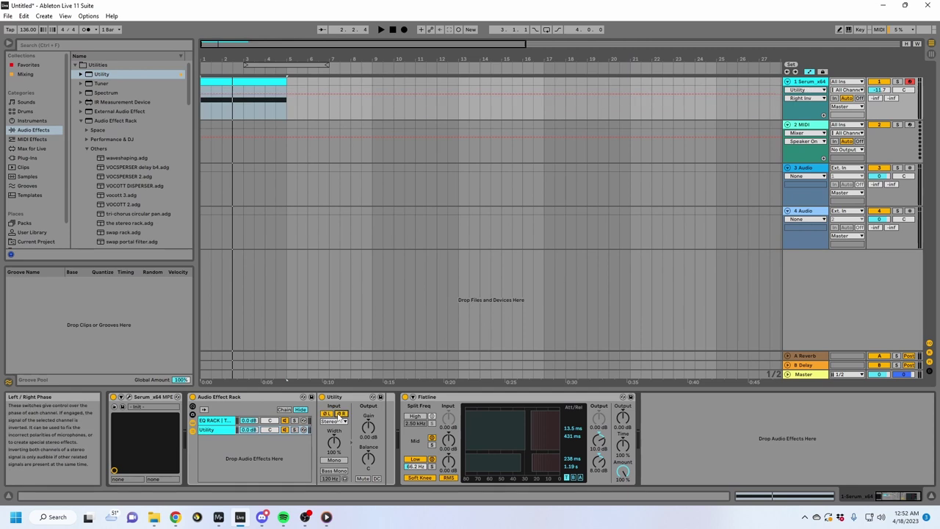
Step: Play the phase-cancelled rack briefly and duplicate The Spellbook in the EQ RACK chain
{"action": "key", "text": "space"}
{"action": "left_click", "coordinate": [218, 421]}
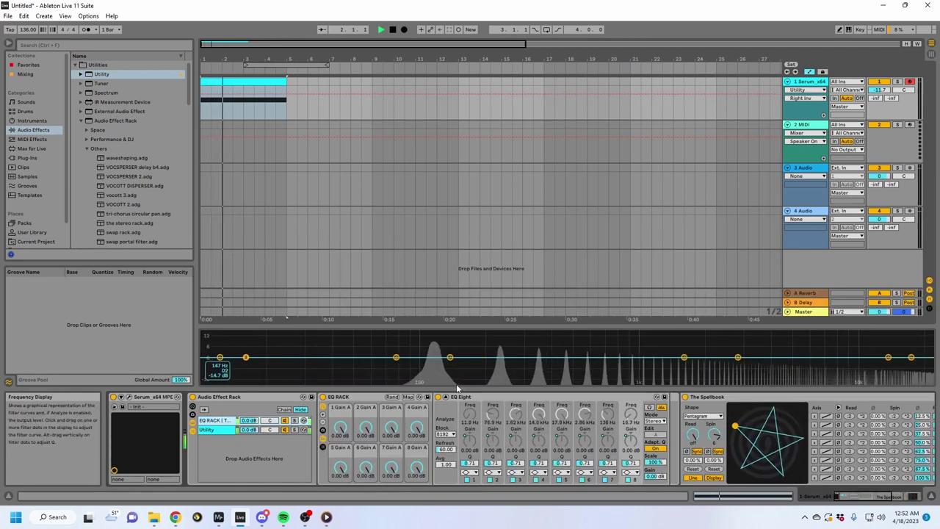
{"action": "left_click", "coordinate": [704, 397]}
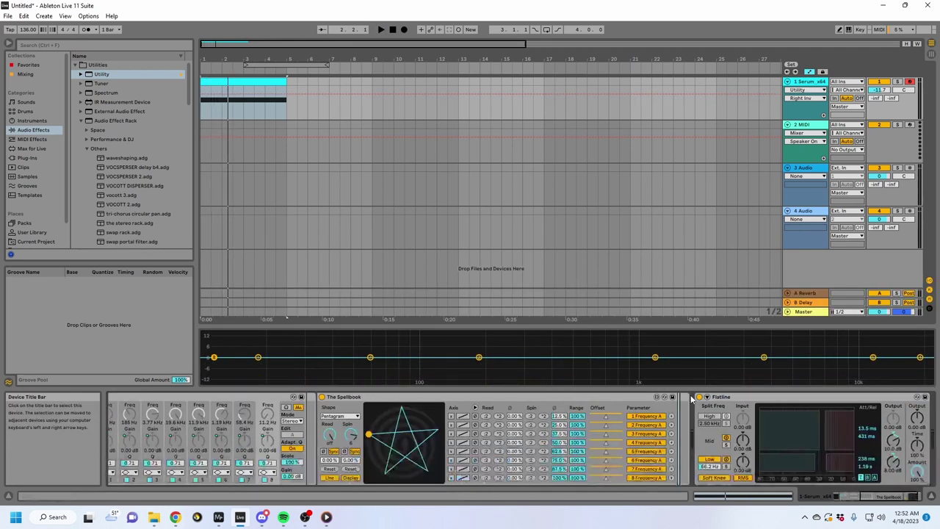
{"action": "left_click", "coordinate": [554, 400]}
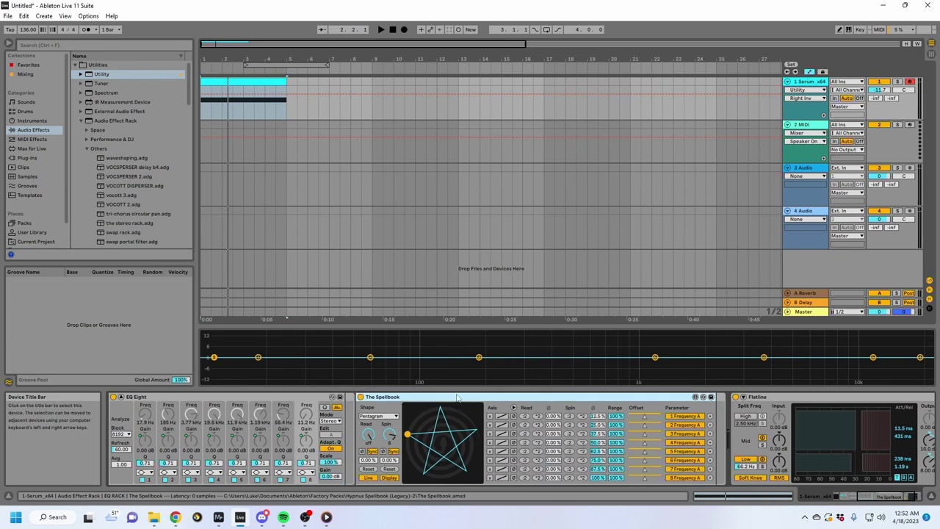
{"action": "key", "text": "ctrl+d"}
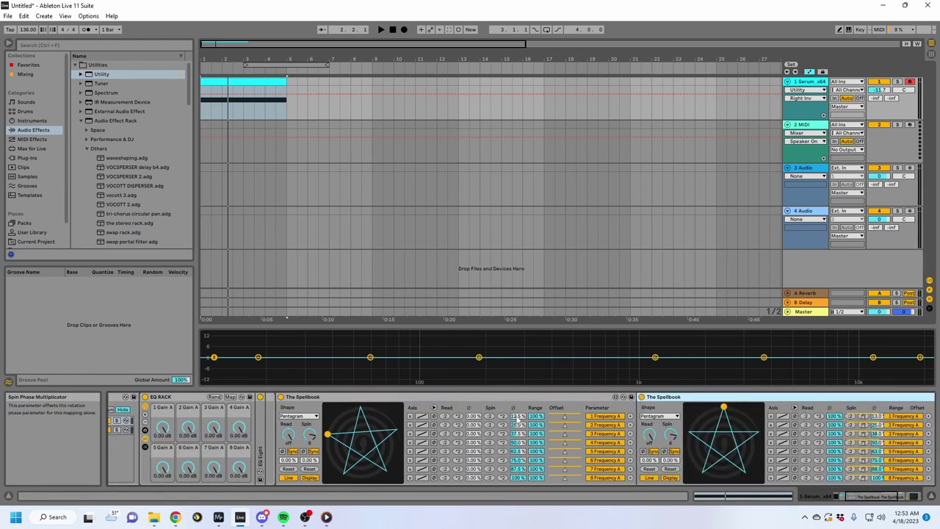
Step: Clear all eight parameter mappings of the duplicate Spellbook and hide its extended phase columns
{"action": "left_click", "coordinate": [905, 418]}
{"action": "left_click", "coordinate": [904, 425]}
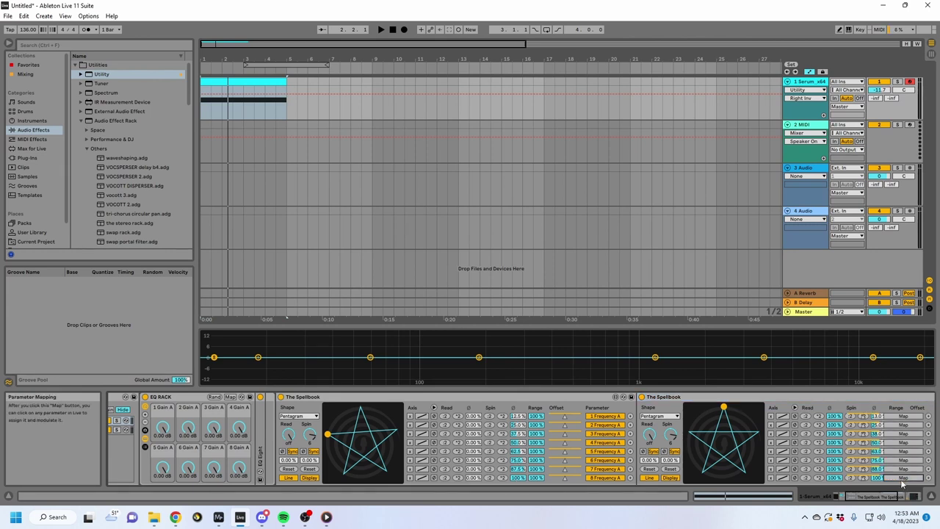
{"action": "left_click", "coordinate": [795, 407]}
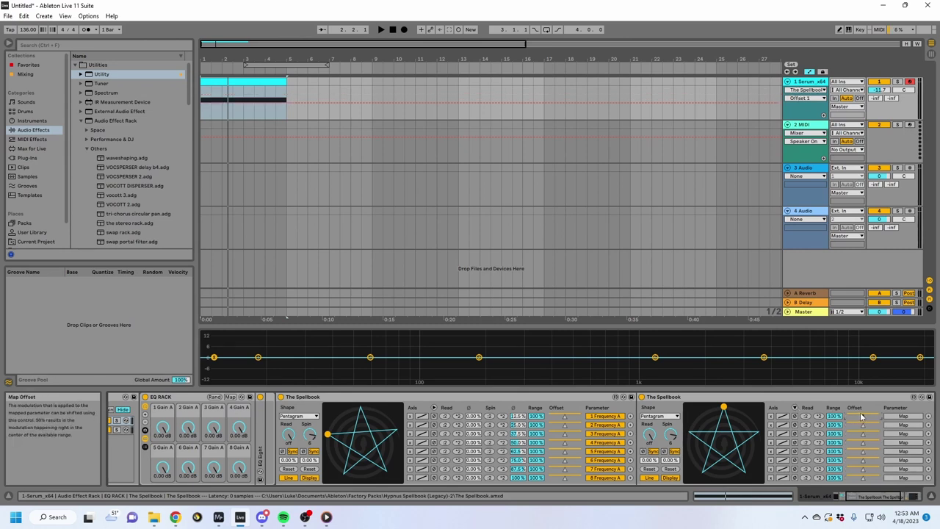
Step: Map slots 1 to 5 of the duplicate Spellbook to the EQ RACK macros 1 Gain A to 5 Gain A
{"action": "left_click", "coordinate": [890, 417]}
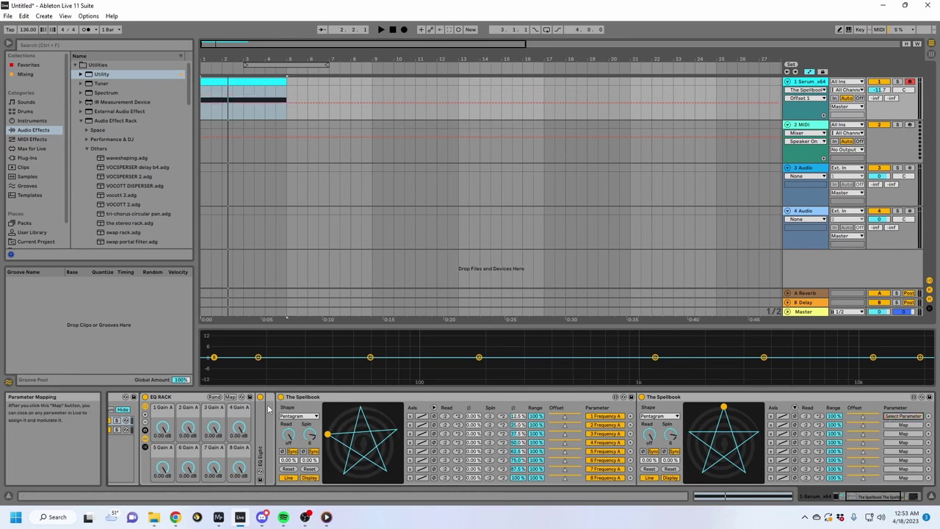
{"action": "left_click", "coordinate": [162, 428]}
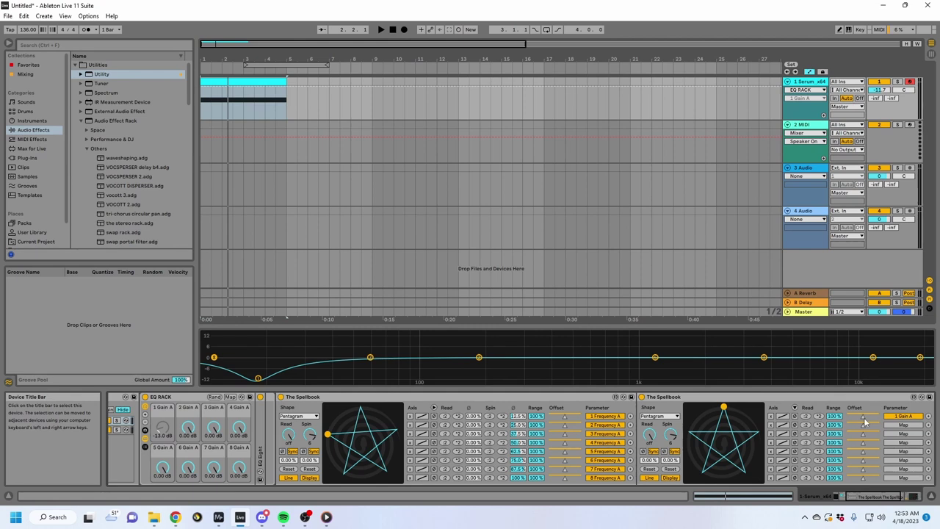
{"action": "left_click", "coordinate": [188, 428]}
{"action": "left_click", "coordinate": [215, 430]}
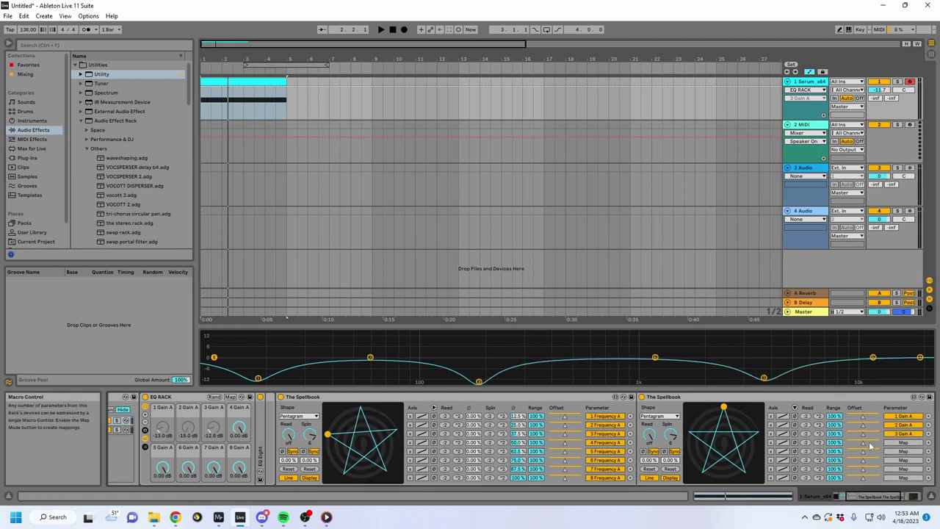
{"action": "left_click", "coordinate": [233, 411]}
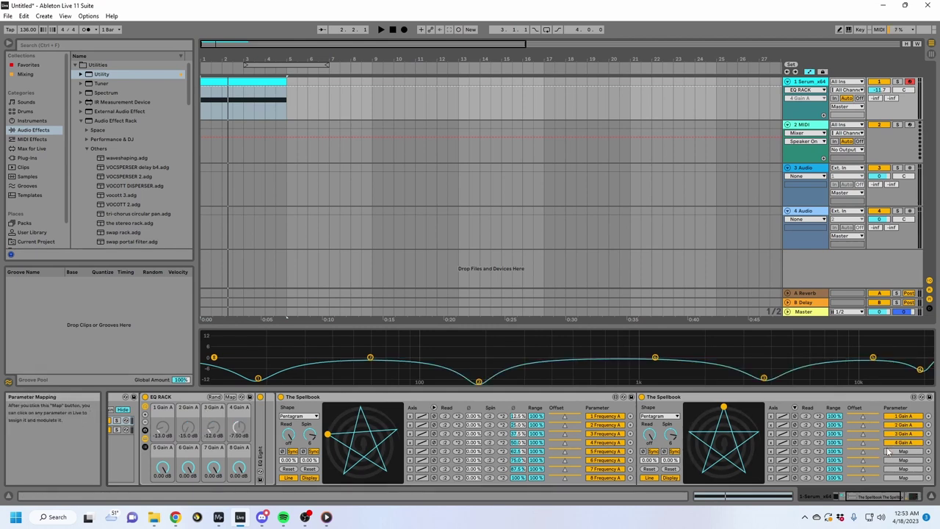
{"action": "left_click", "coordinate": [162, 467]}
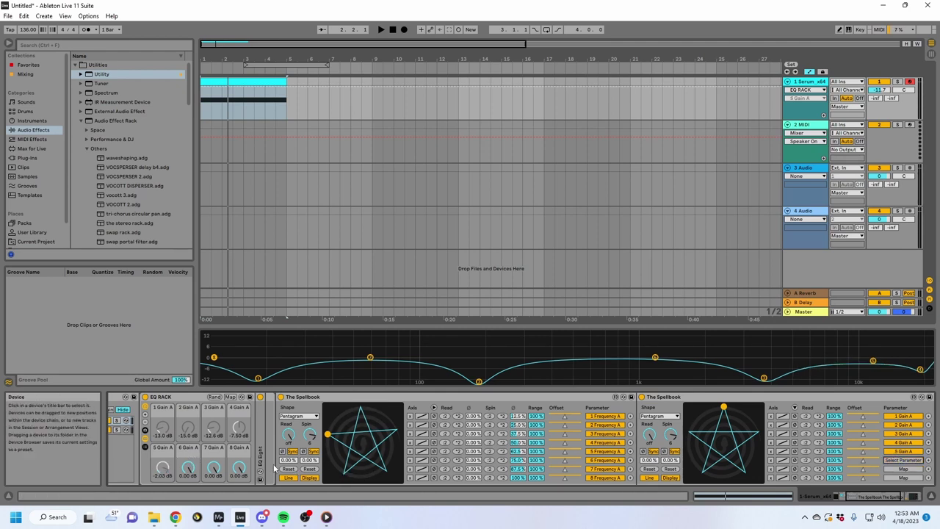
Step: Map slots 6 to 8 of the duplicate Spellbook to the macros 6 Gain A, 7 Gain A and 8 Gain A
{"action": "left_click", "coordinate": [187, 468]}
{"action": "left_click", "coordinate": [903, 469]}
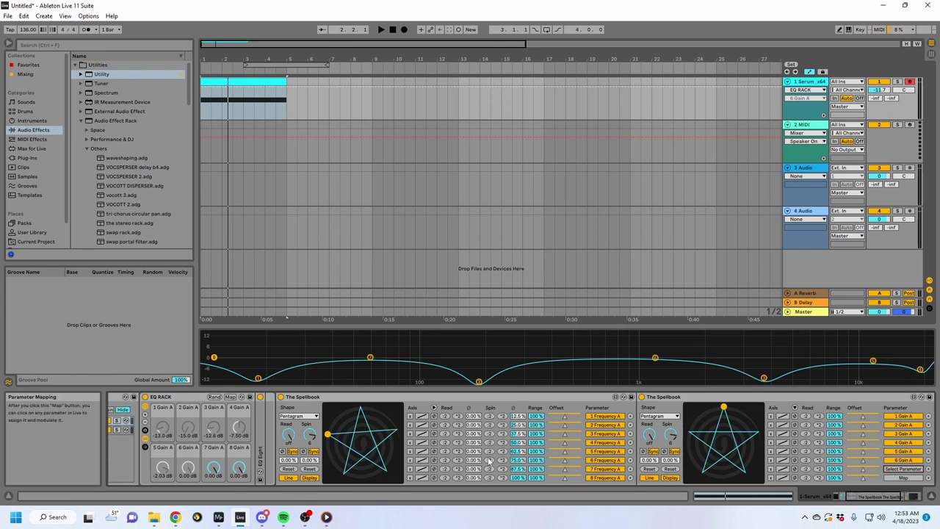
{"action": "left_click", "coordinate": [213, 467]}
{"action": "left_click", "coordinate": [896, 478]}
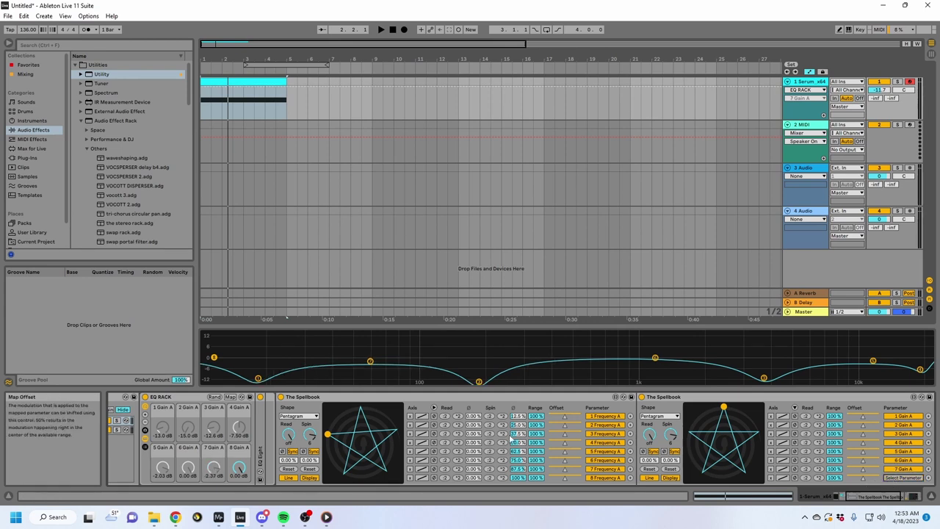
{"action": "left_click", "coordinate": [239, 468]}
Step: Unfold EQ Eight and raise the Q of all its filters to 18, except filter 4 at 16.6
{"action": "left_click", "coordinate": [313, 396]}
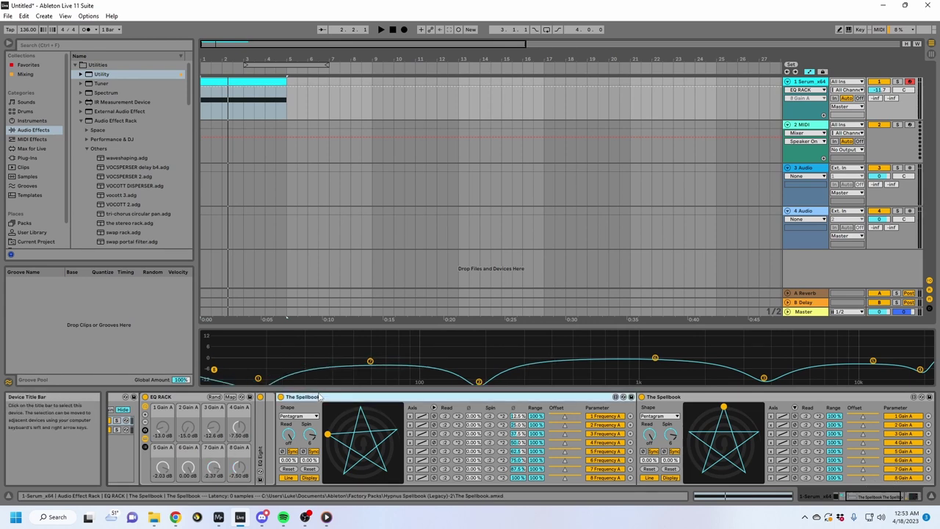
{"action": "key", "text": "Right"}
{"action": "key", "text": "Left"}
{"action": "key", "text": "Left"}
{"action": "double_click", "coordinate": [358, 421]}
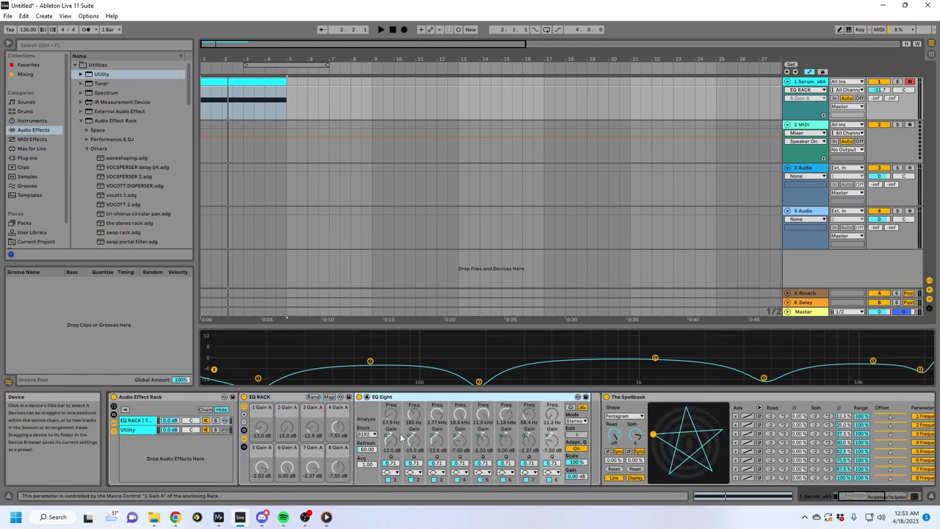
{"action": "left_click_drag", "start_coordinate": [390, 463], "coordinate": [390, 389]}
{"action": "left_click_drag", "start_coordinate": [413, 463], "coordinate": [437, 389]}
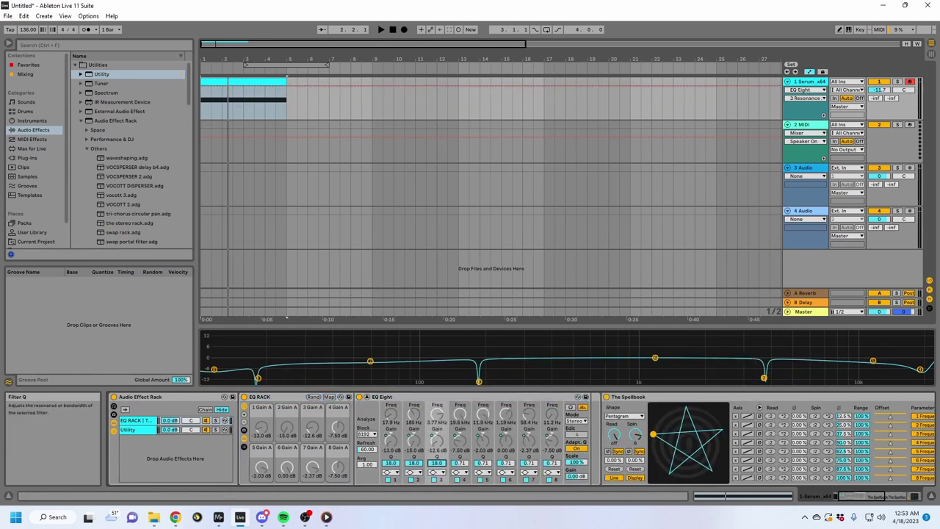
{"action": "left_click_drag", "start_coordinate": [460, 462], "coordinate": [460, 434]}
{"action": "left_click_drag", "start_coordinate": [481, 463], "coordinate": [482, 434]}
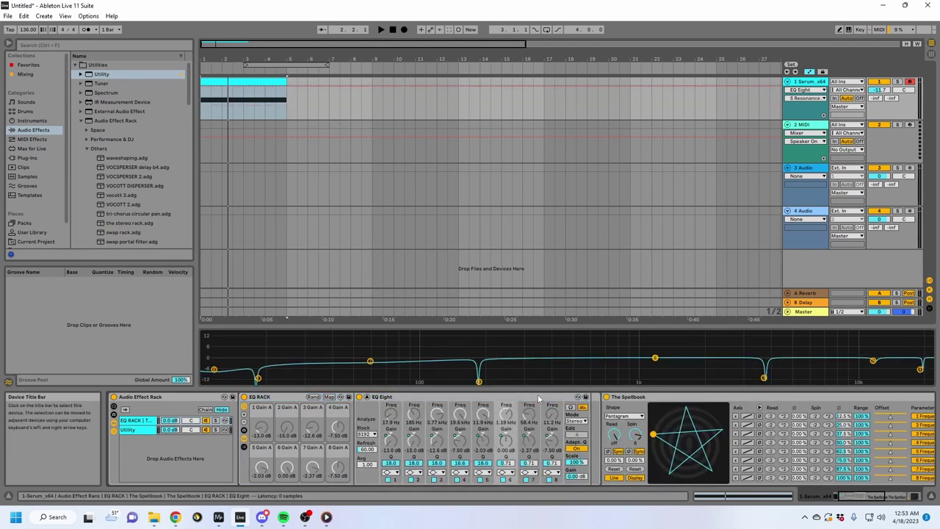
{"action": "left_click_drag", "start_coordinate": [506, 463], "coordinate": [506, 433]}
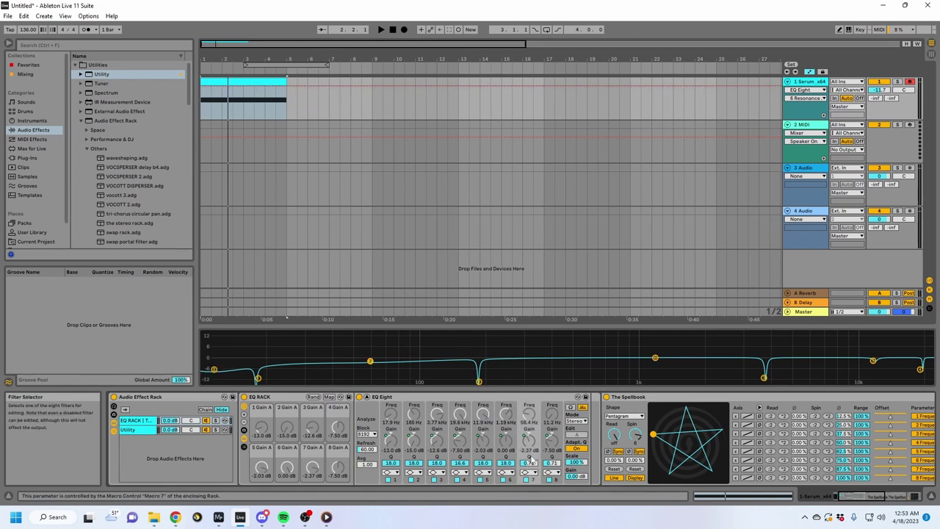
{"action": "left_click_drag", "start_coordinate": [529, 463], "coordinate": [553, 433]}
Step: Audition the moving notches briefly and switch all eight slots of the gain-modulating Spellbook to the Y axis
{"action": "key", "text": "space"}
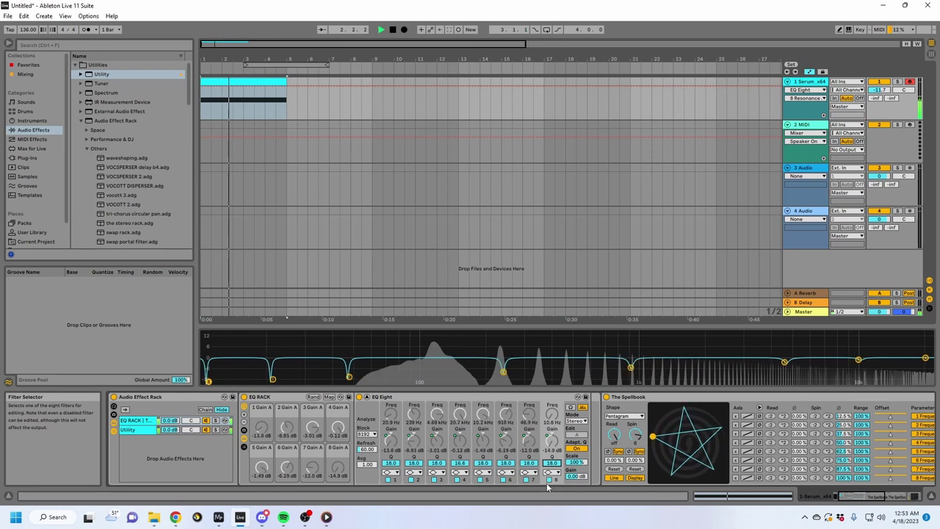
{"action": "key", "text": "space"}
{"action": "left_click", "coordinate": [625, 399]}
{"action": "scroll", "coordinate": [623, 401], "scroll_direction": "down", "scroll_amount": 4}
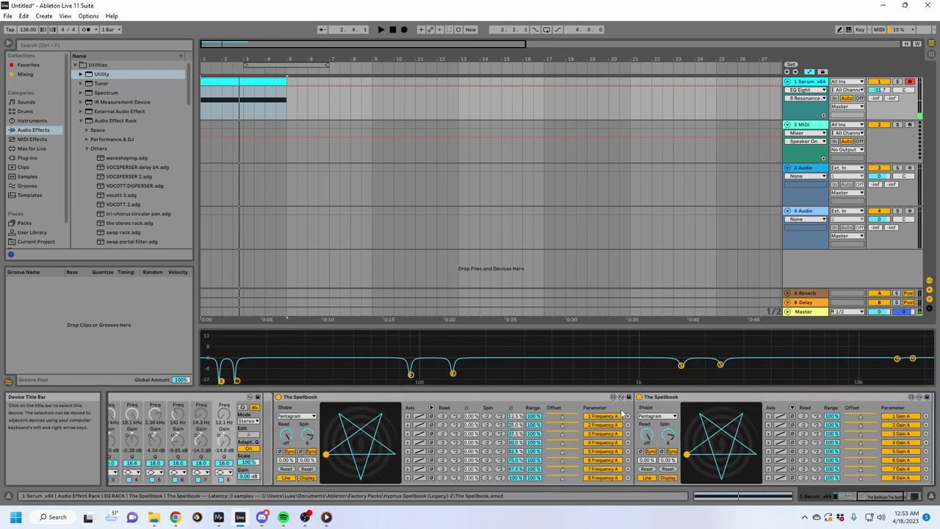
{"action": "left_click", "coordinate": [639, 402]}
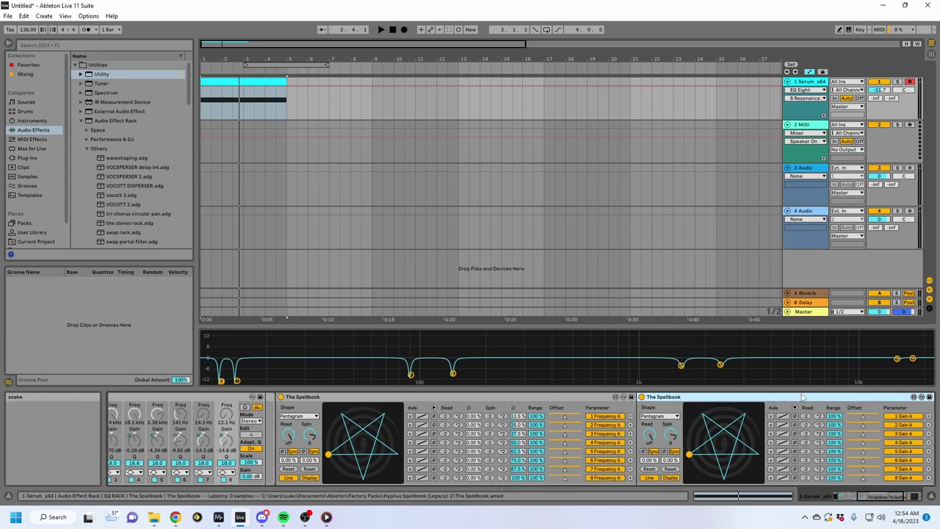
{"action": "left_click", "coordinate": [770, 416]}
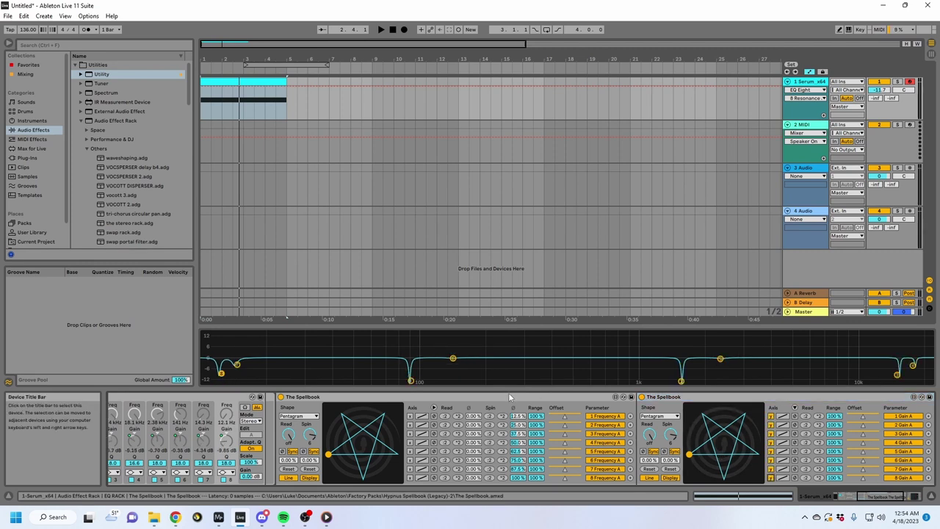
Step: Play the filtered sound and bring up MiniMeters' Spectrogram window to examine the movement of the filter bands
{"action": "key", "text": "space"}
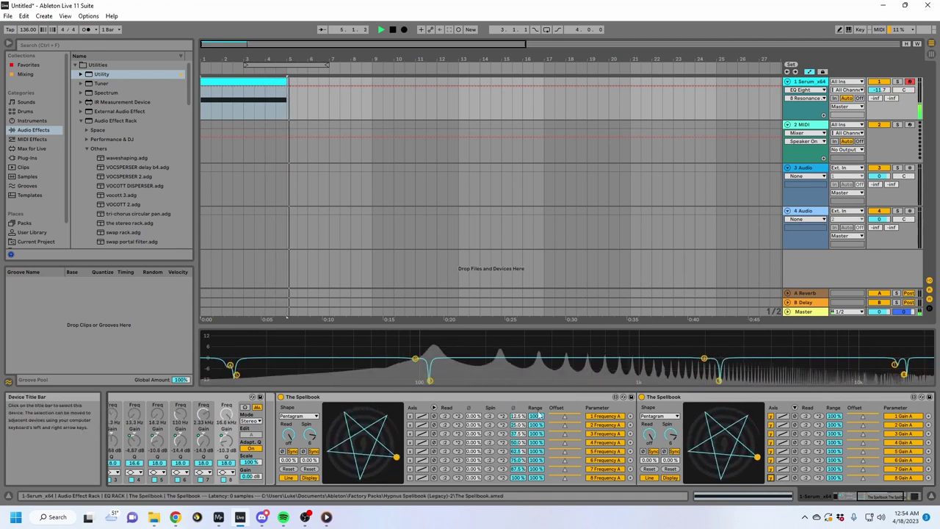
{"action": "key", "text": "space"}
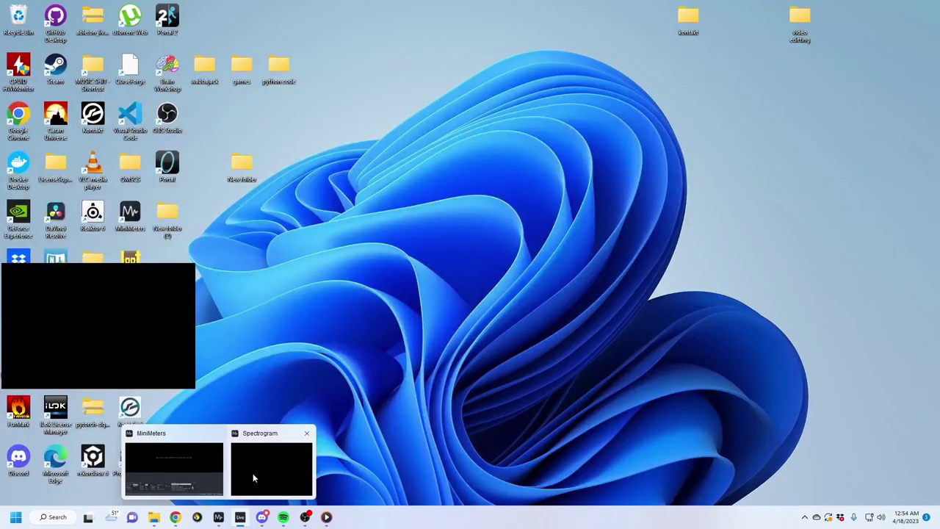
{"action": "left_click", "coordinate": [253, 478]}
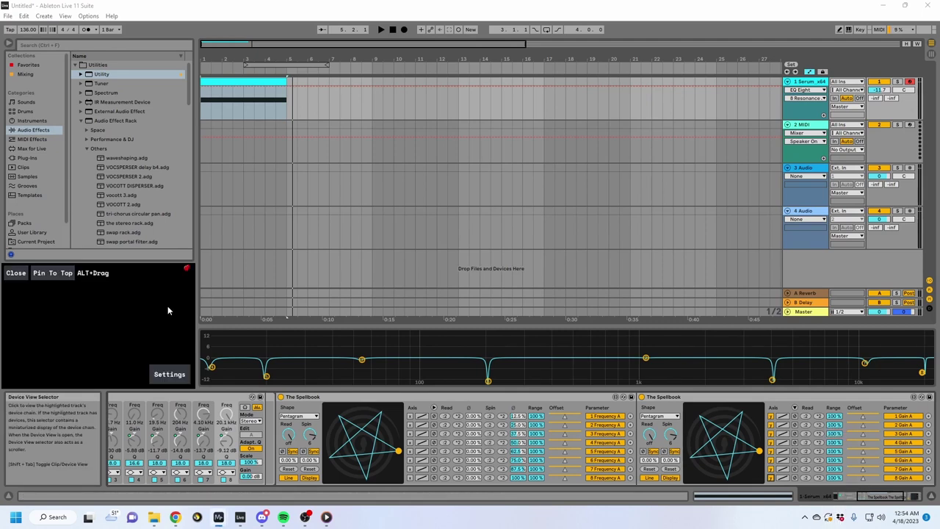
{"action": "key", "text": "space"}
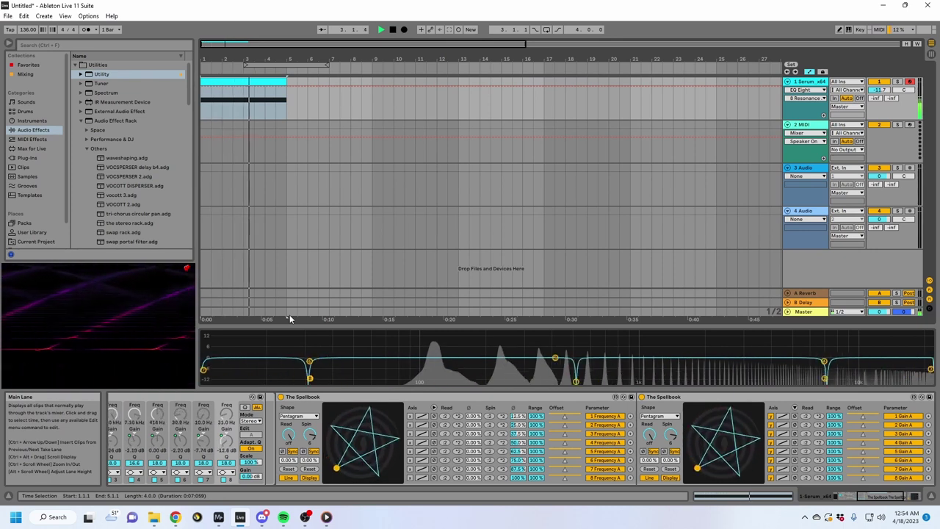
{"action": "key", "text": "space"}
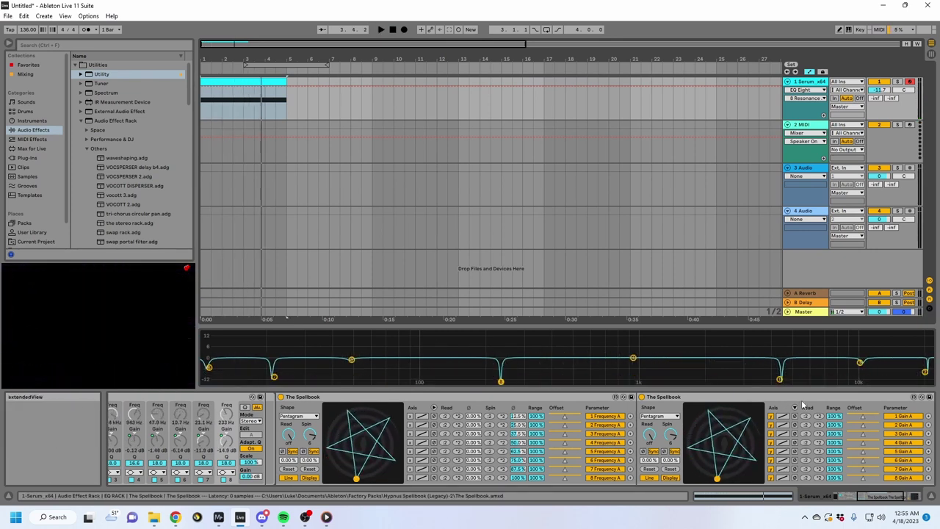
{"action": "mouse_move", "coordinate": [918, 369]}
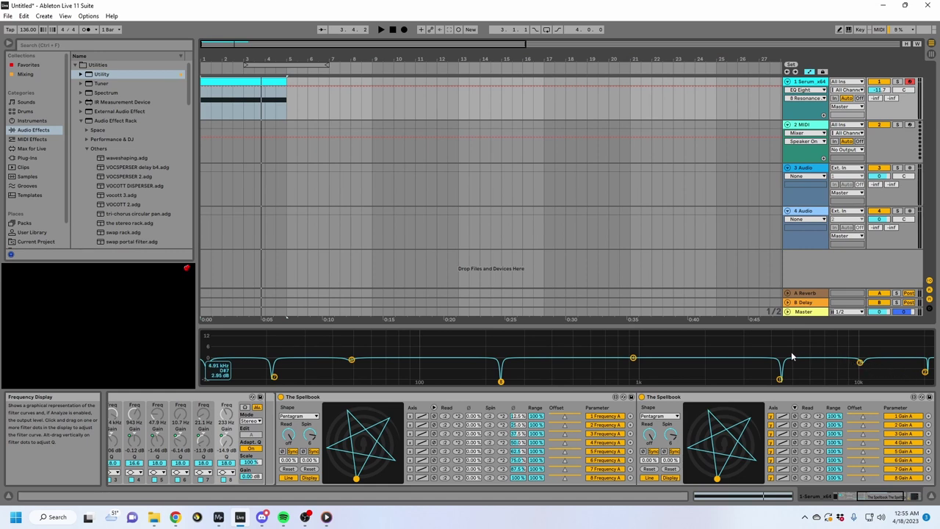
{"action": "key", "text": "space"}
{"action": "key", "text": "space"}
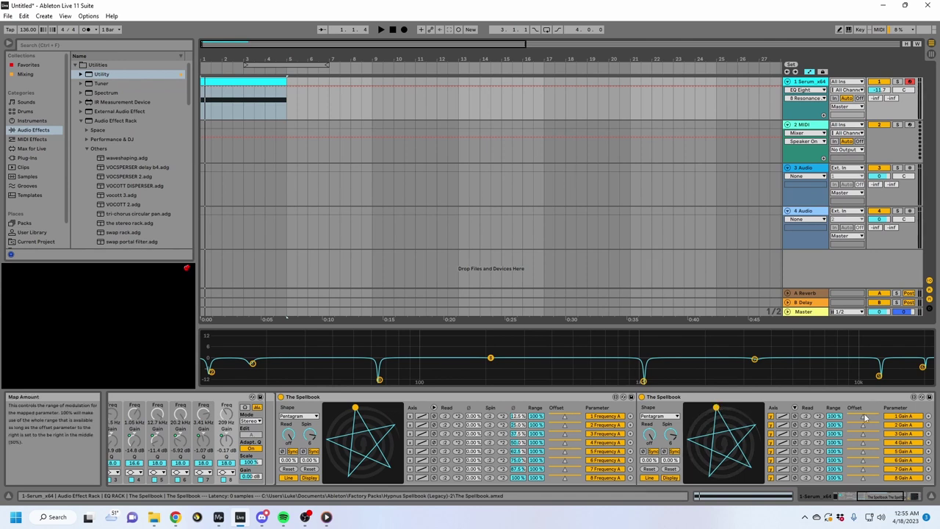
Step: Raise the Offset of all eight slots in the gain-modulating Spellbook to maximum and audition the result
{"action": "left_click_drag", "start_coordinate": [863, 416], "coordinate": [879, 477]}
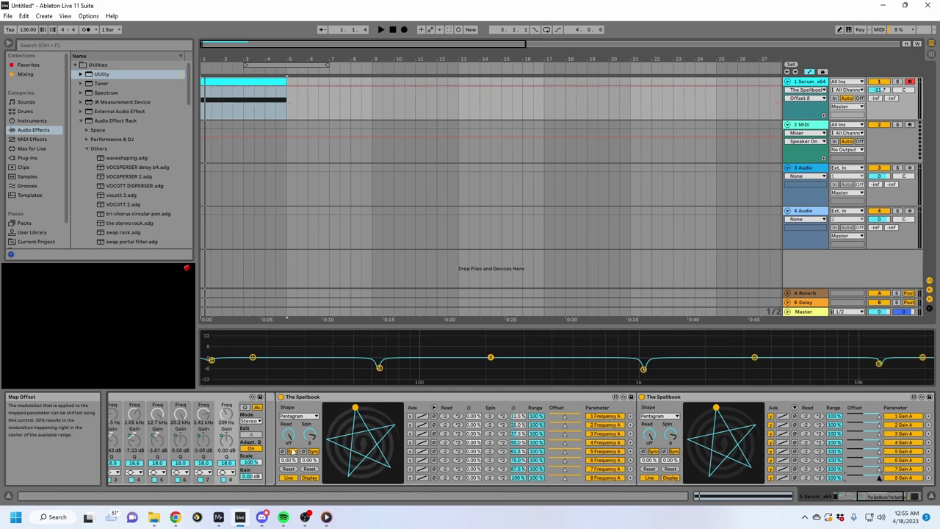
{"action": "left_click", "coordinate": [227, 397]}
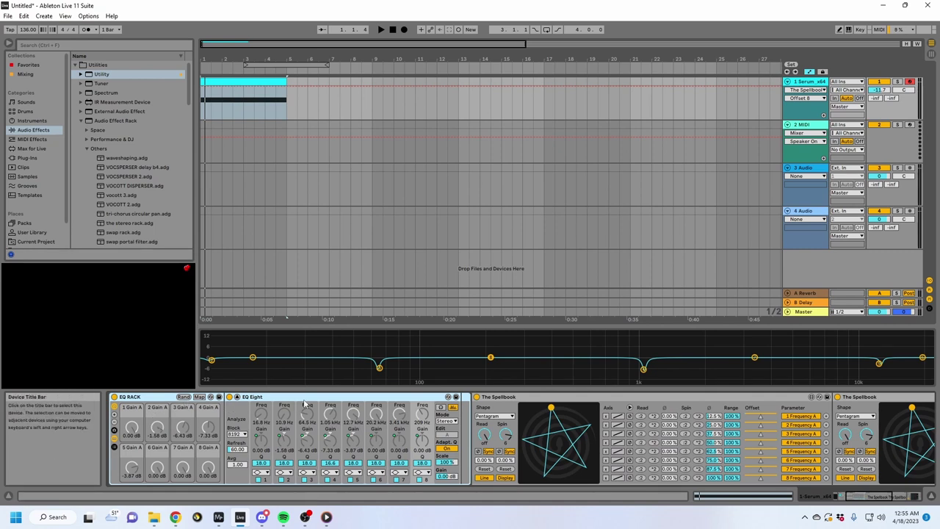
{"action": "left_click", "coordinate": [526, 397]}
{"action": "key", "text": "Left"}
{"action": "key", "text": "Left"}
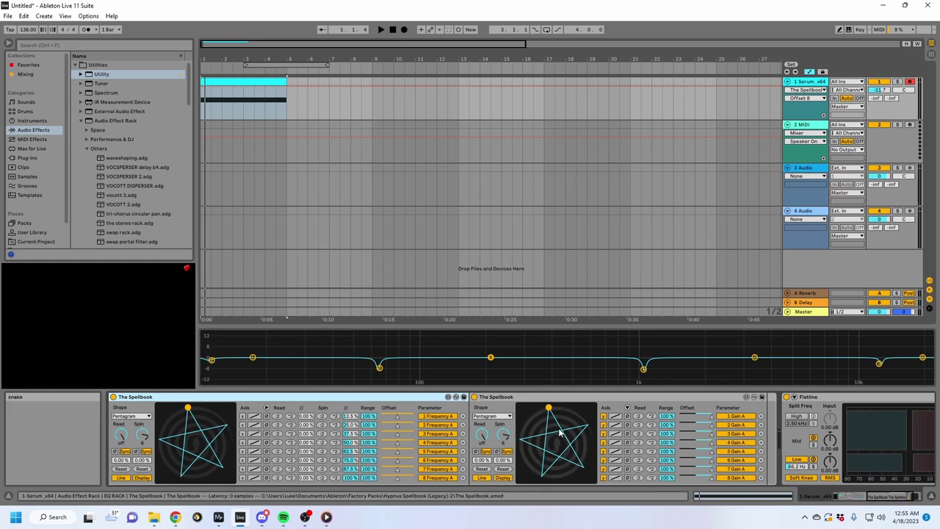
{"action": "key", "text": "space"}
{"action": "scroll", "coordinate": [535, 401], "scroll_direction": "up", "scroll_amount": 3}
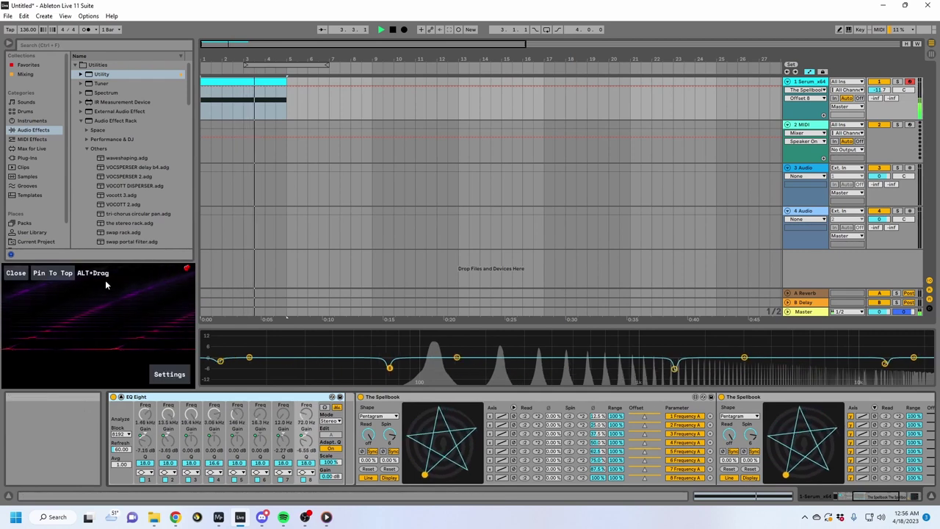
{"action": "key", "text": "space"}
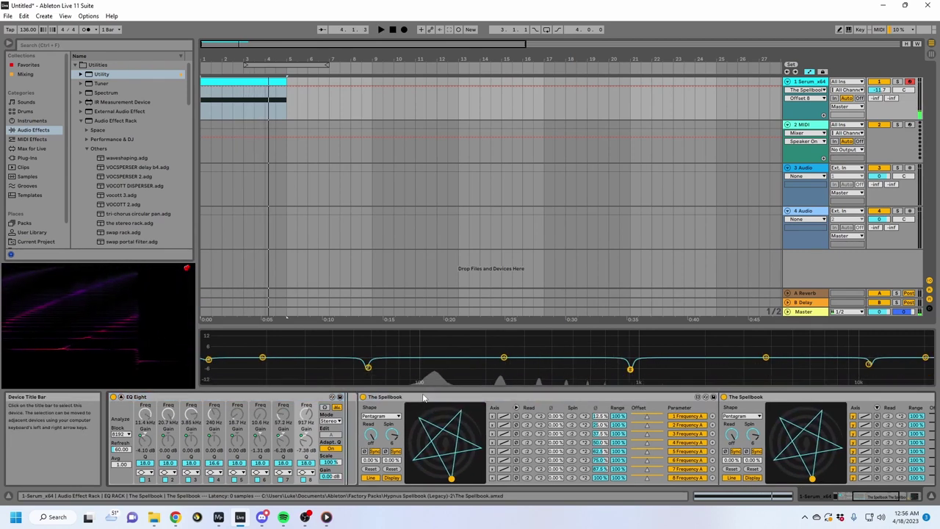
Step: Fold the EQ Eight and EQ RACK devices and reveal the outer Audio Effect Rack's macro controls
{"action": "scroll", "coordinate": [424, 398], "scroll_direction": "up", "scroll_amount": 3}
{"action": "double_click", "coordinate": [423, 398]}
{"action": "double_click", "coordinate": [262, 397]}
{"action": "left_click", "coordinate": [160, 408]}
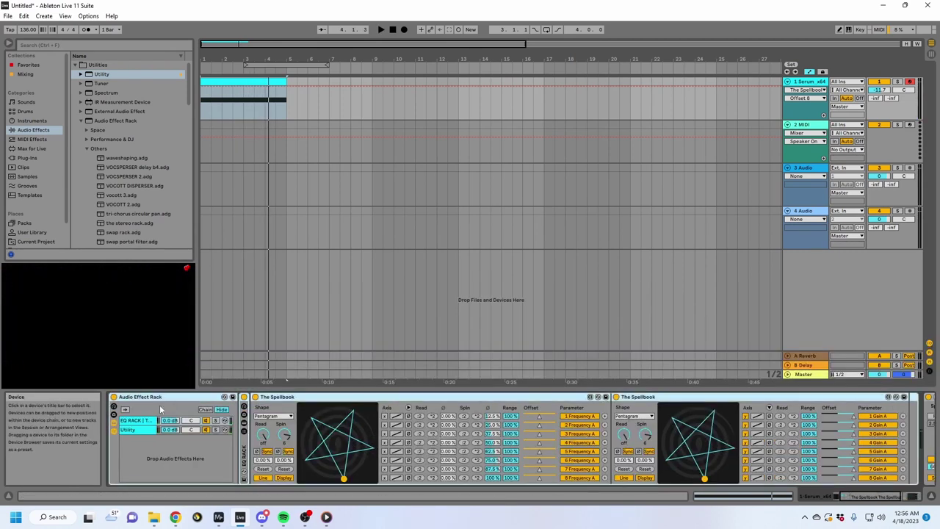
{"action": "left_click", "coordinate": [114, 407]}
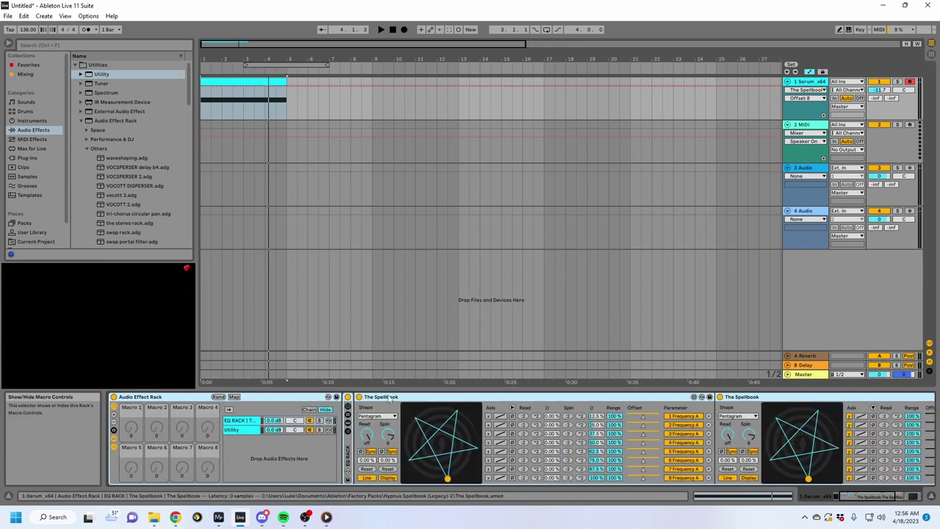
Step: Map the Offset of slots 1 to 4 in the frequency-modulating Spellbook to the outer rack's Macro 1
{"action": "left_click", "coordinate": [234, 397]}
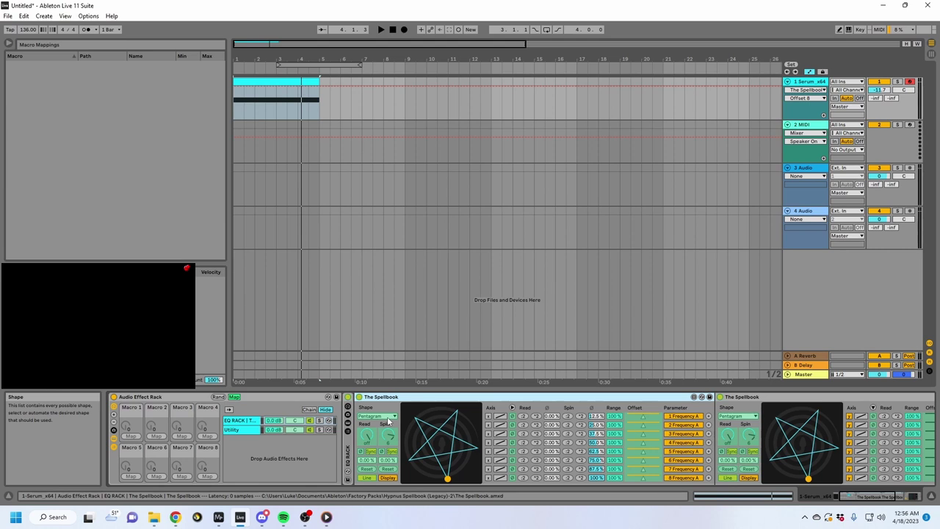
{"action": "left_click", "coordinate": [643, 416]}
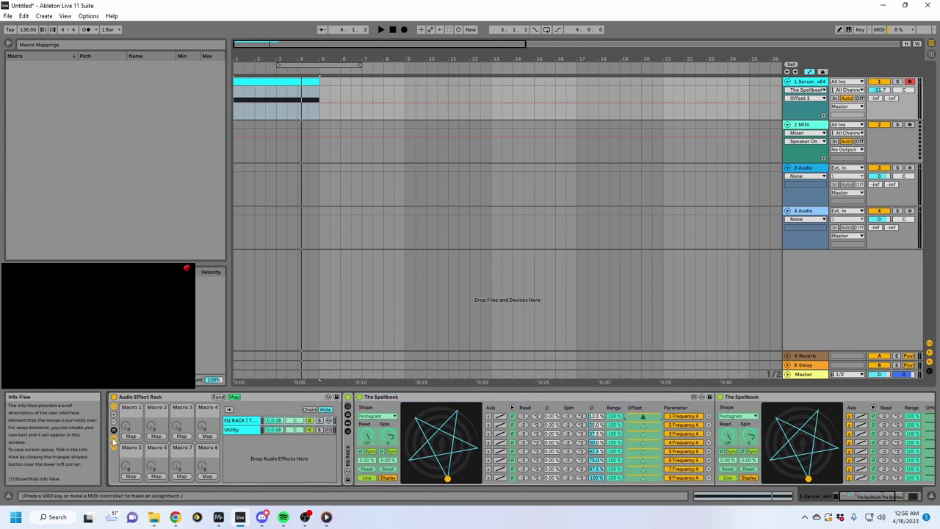
{"action": "left_click", "coordinate": [130, 435]}
{"action": "left_click", "coordinate": [649, 425]}
{"action": "left_click", "coordinate": [131, 435]}
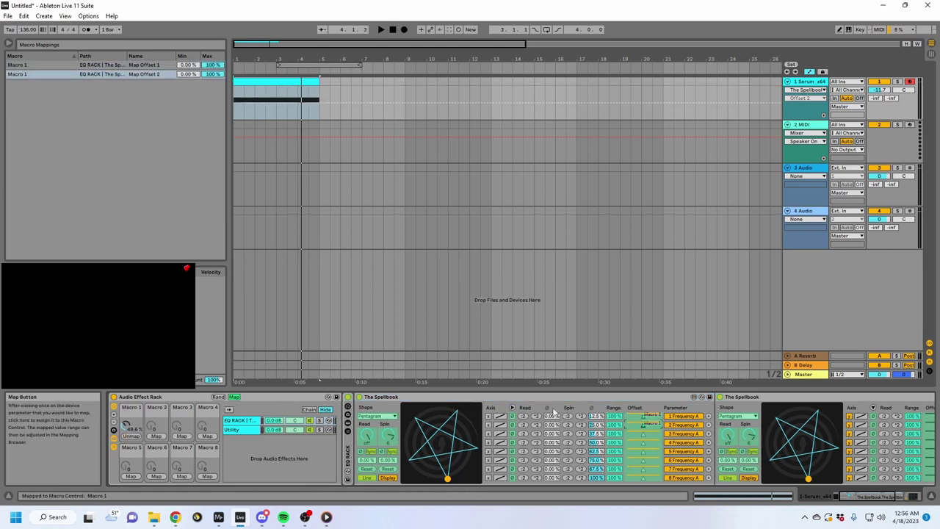
{"action": "left_click", "coordinate": [130, 435]}
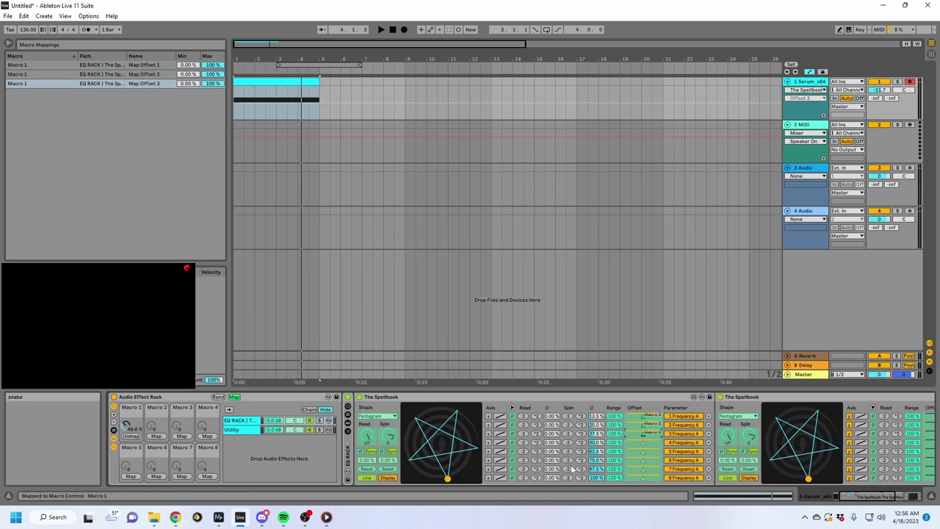
{"action": "left_click", "coordinate": [636, 442]}
{"action": "left_click", "coordinate": [131, 436]}
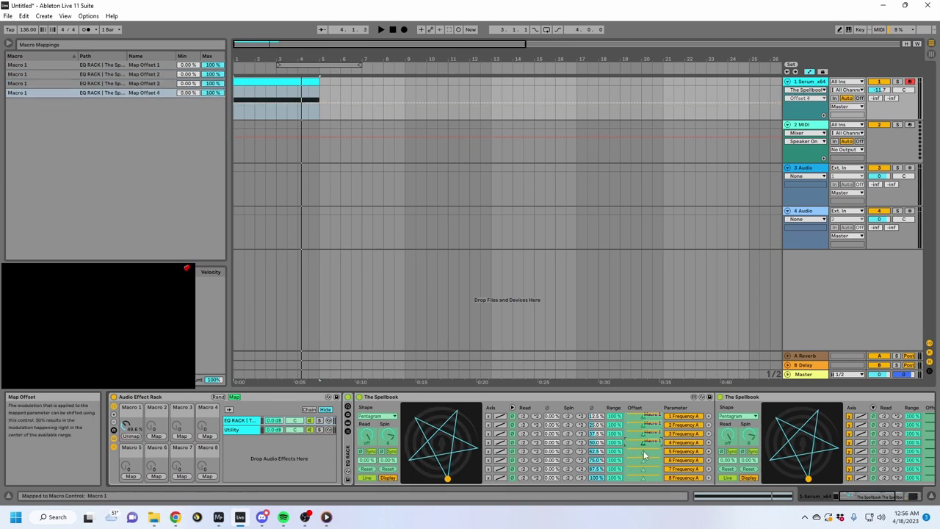
Step: Map the Offset of slots 5 to 8 in the frequency-modulating Spellbook to Macro 1 as well
{"action": "left_click", "coordinate": [130, 435]}
{"action": "left_click", "coordinate": [645, 459]}
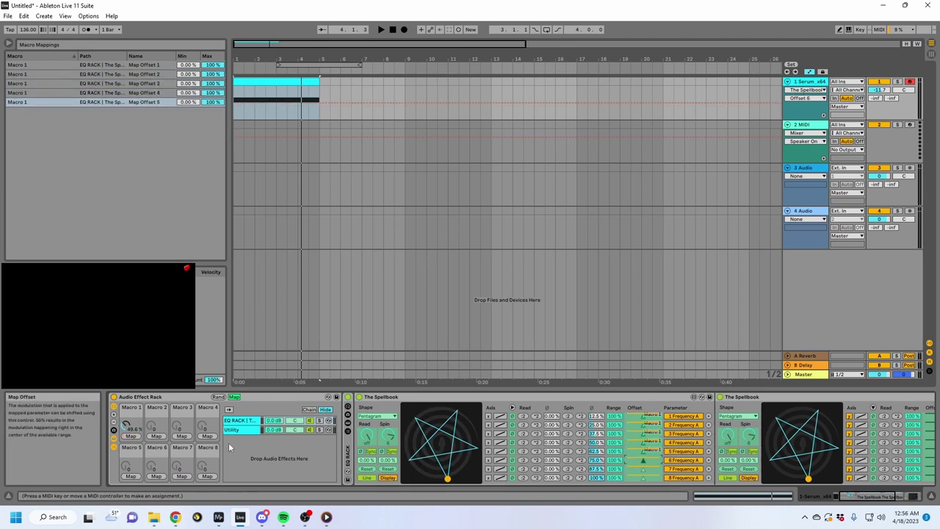
{"action": "left_click", "coordinate": [131, 435]}
{"action": "left_click", "coordinate": [655, 468]}
{"action": "left_click", "coordinate": [131, 436]}
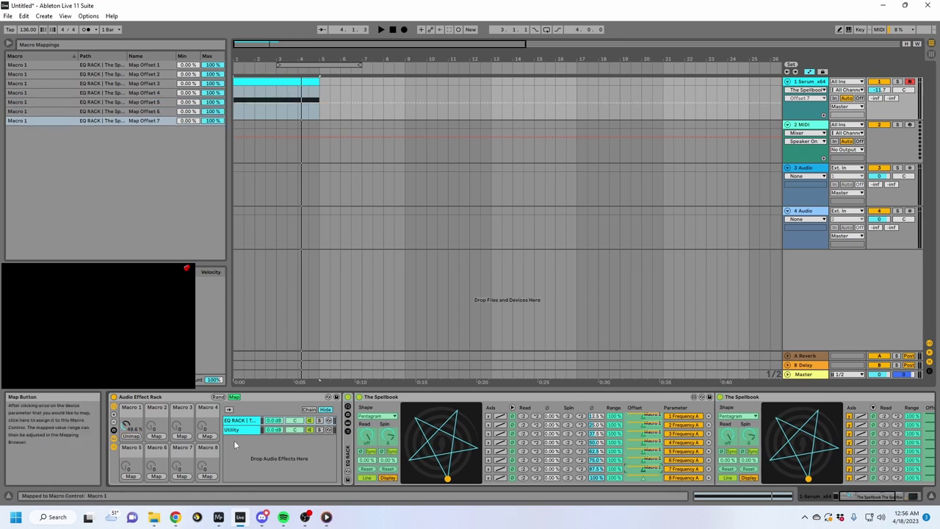
{"action": "left_click", "coordinate": [645, 478]}
{"action": "left_click", "coordinate": [130, 435]}
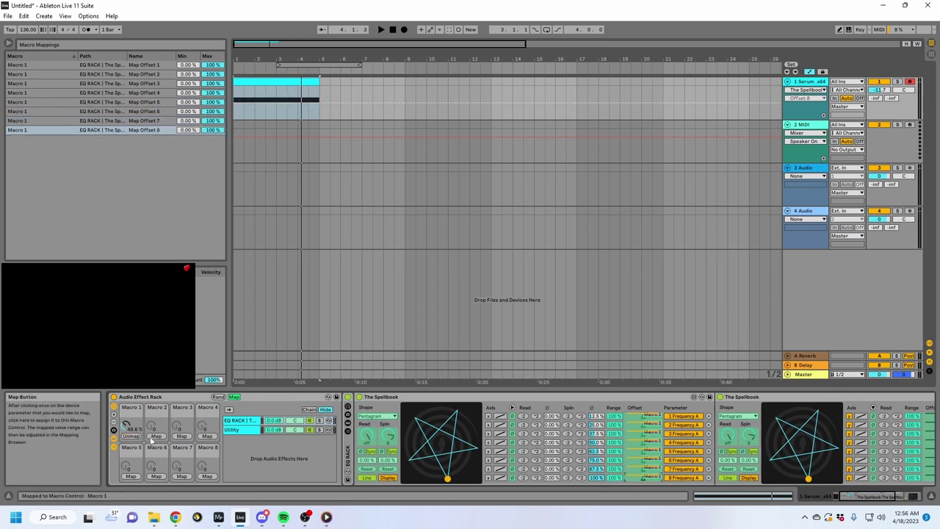
Step: Map the Range of all eight slots in the frequency-modulating Spellbook to the outer rack's Macro 2
{"action": "double_click", "coordinate": [476, 397]}
{"action": "double_click", "coordinate": [360, 430]}
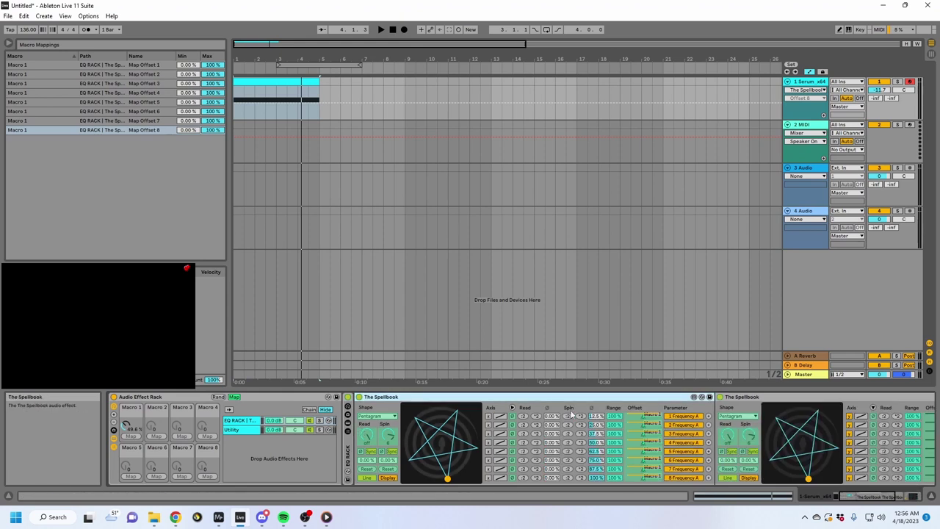
{"action": "left_click", "coordinate": [614, 416]}
{"action": "left_click", "coordinate": [155, 435]}
{"action": "left_click", "coordinate": [614, 425]}
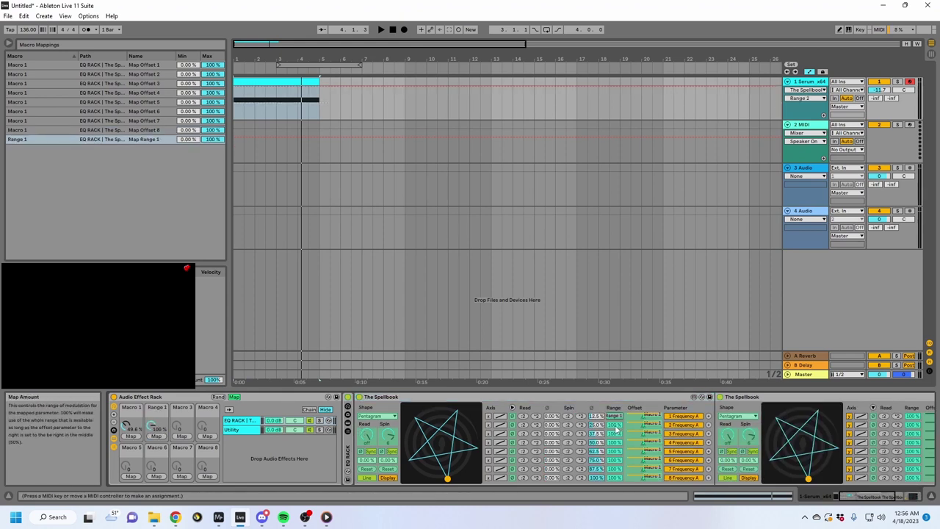
{"action": "left_click", "coordinate": [156, 436]}
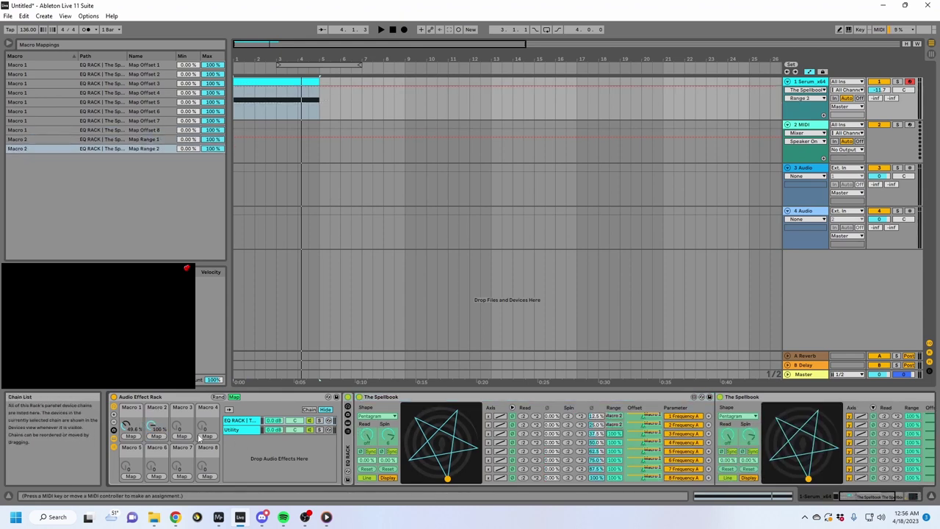
{"action": "left_click", "coordinate": [614, 433]}
Step: Unfold EQ RACK and, during playback, set Macro 1 to 66.1 % and Macro 2 to 25.2 %
{"action": "double_click", "coordinate": [348, 448]}
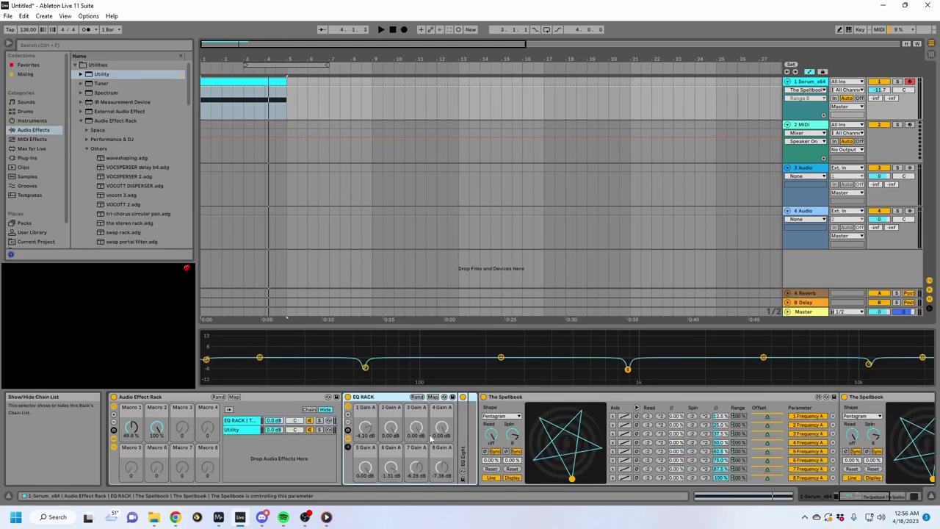
{"action": "key", "text": "space"}
{"action": "left_click_drag", "start_coordinate": [131, 428], "coordinate": [156, 434]}
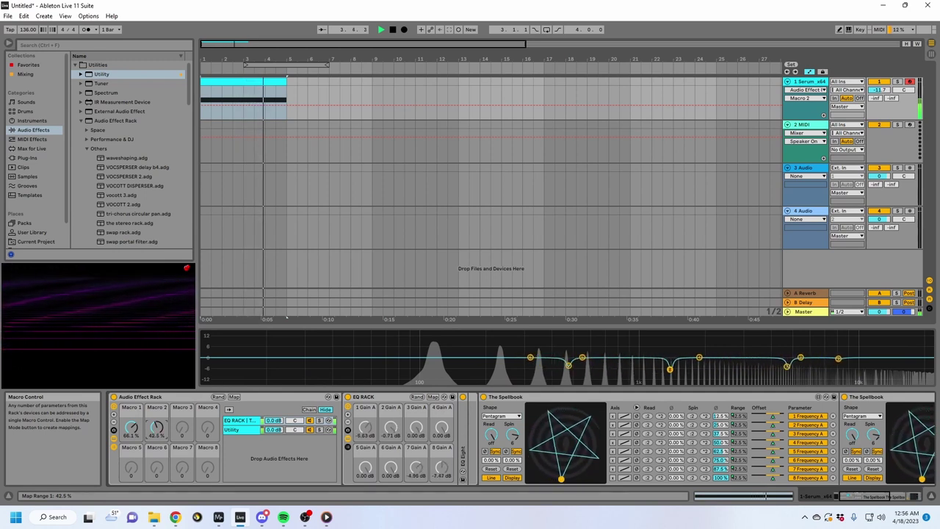
{"action": "left_click_drag", "start_coordinate": [154, 432], "coordinate": [154, 455]}
{"action": "key", "text": "space"}
Step: Rename the outer rack's Macro 2 as Freq Range and Macro 1 as Freq Offset
{"action": "key", "text": "ctrl+r"}
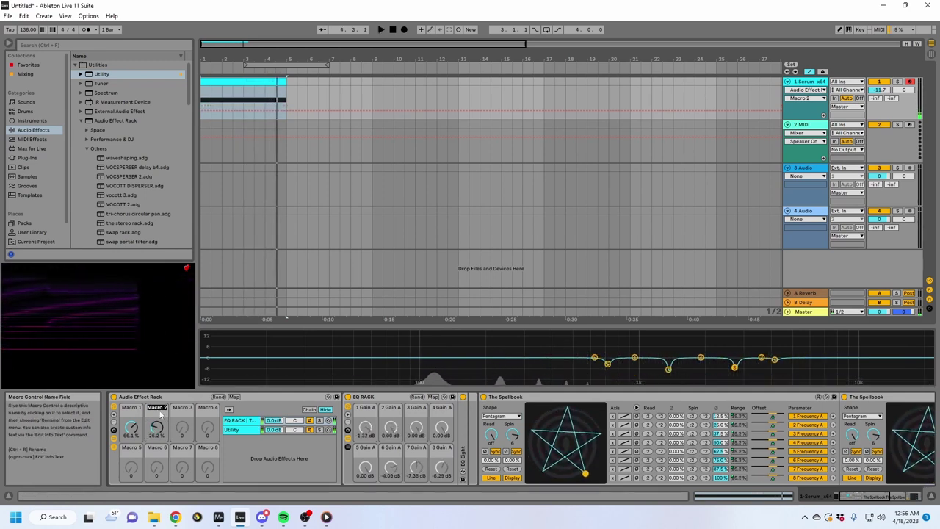
{"action": "type", "text": "range"}
{"action": "key", "text": "Return"}
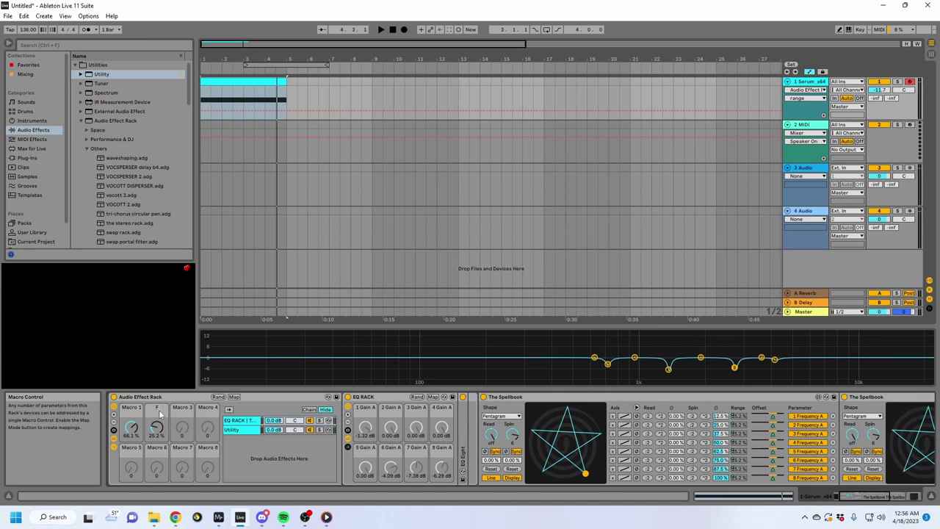
{"action": "left_click", "coordinate": [133, 409]}
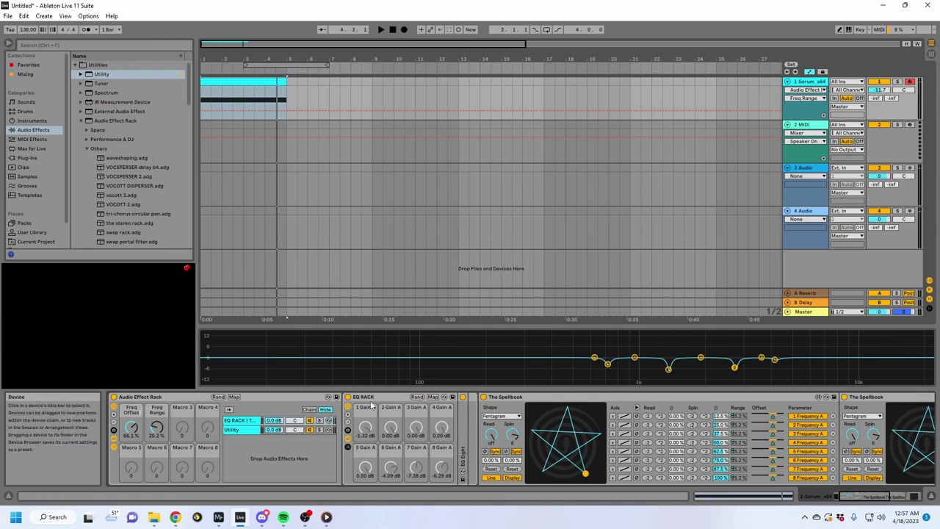
Step: Loop the four-bar MIDI clip and, while it plays, set Freq Offset to 77.2 % and Freq Range to 53.5 %
{"action": "key", "text": "space"}
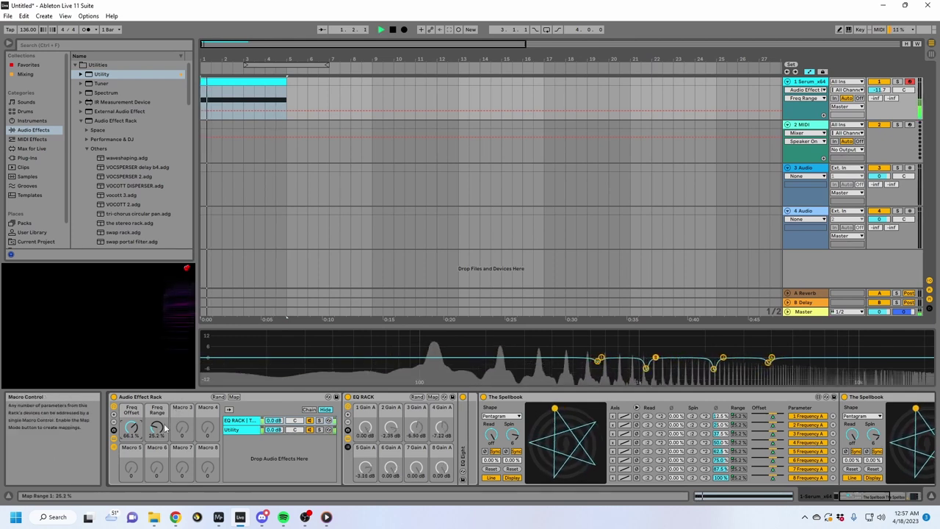
{"action": "key", "text": "ctrl+l"}
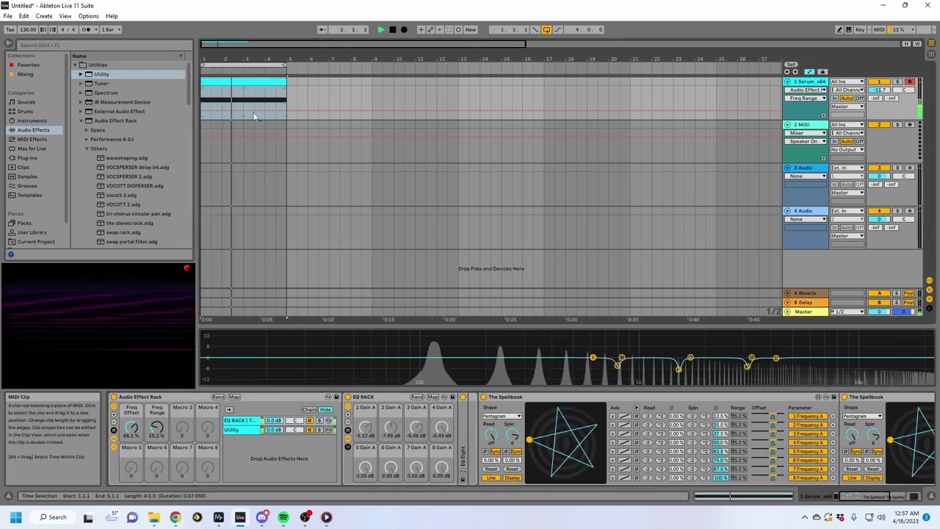
{"action": "mouse_move", "coordinate": [186, 383]}
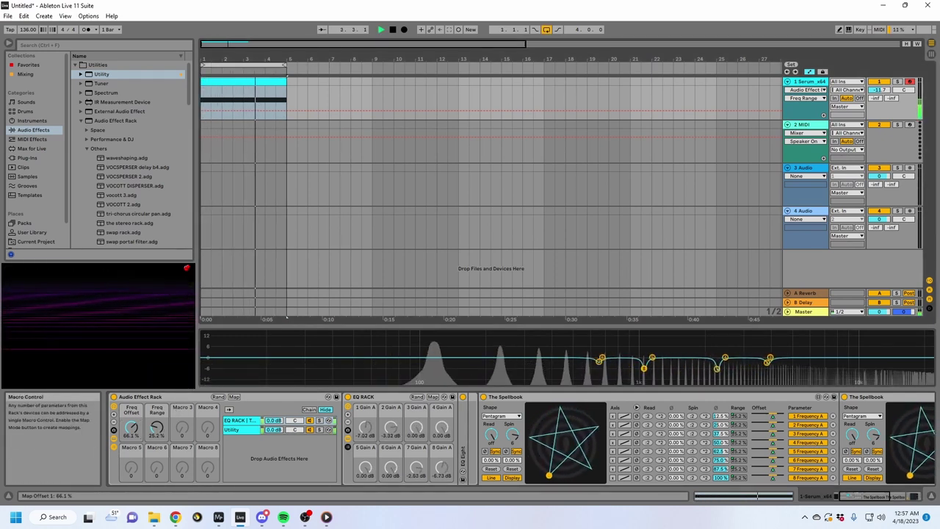
{"action": "left_click_drag", "start_coordinate": [132, 428], "coordinate": [156, 410]}
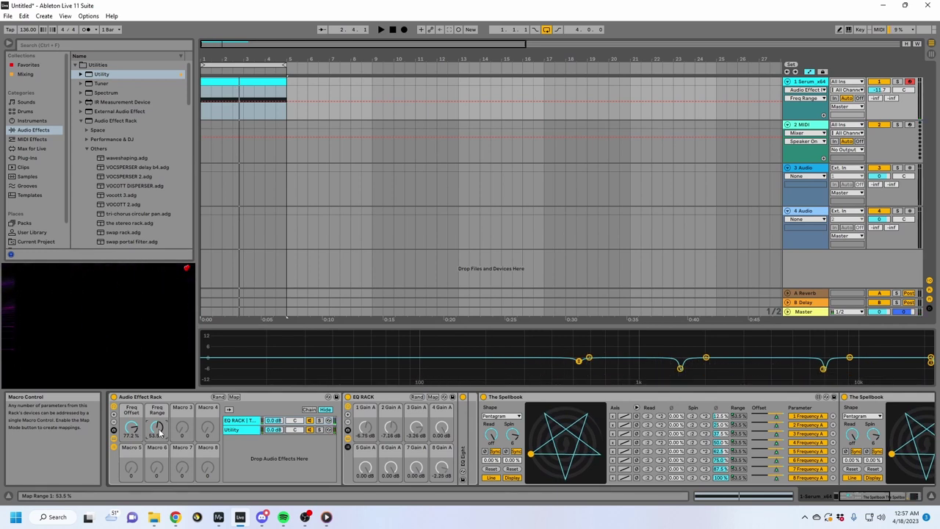
Step: Fold the frequency-modulating Spellbook, leaving EQ RACK and the gain-modulating Spellbook unfolded
{"action": "double_click", "coordinate": [379, 396]}
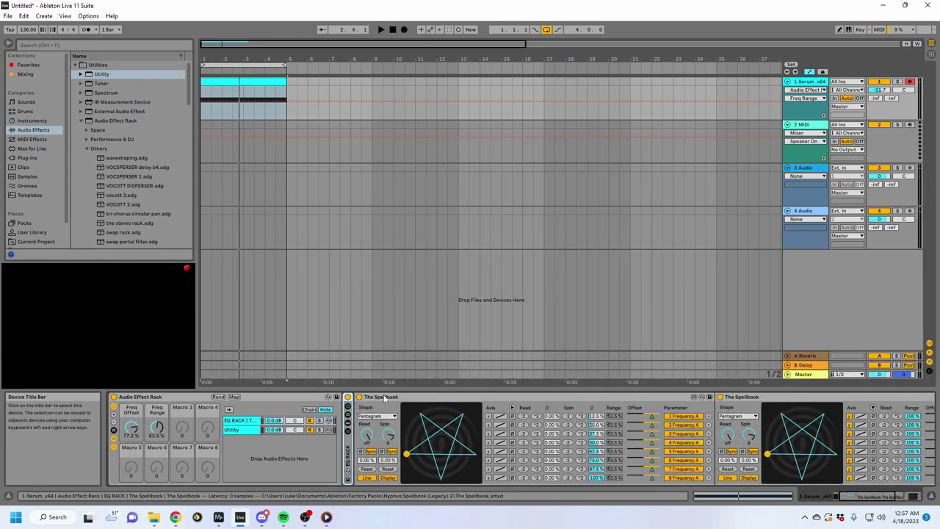
{"action": "key", "text": "Right"}
{"action": "key", "text": "Right"}
{"action": "key", "text": "Left"}
{"action": "key", "text": "Left"}
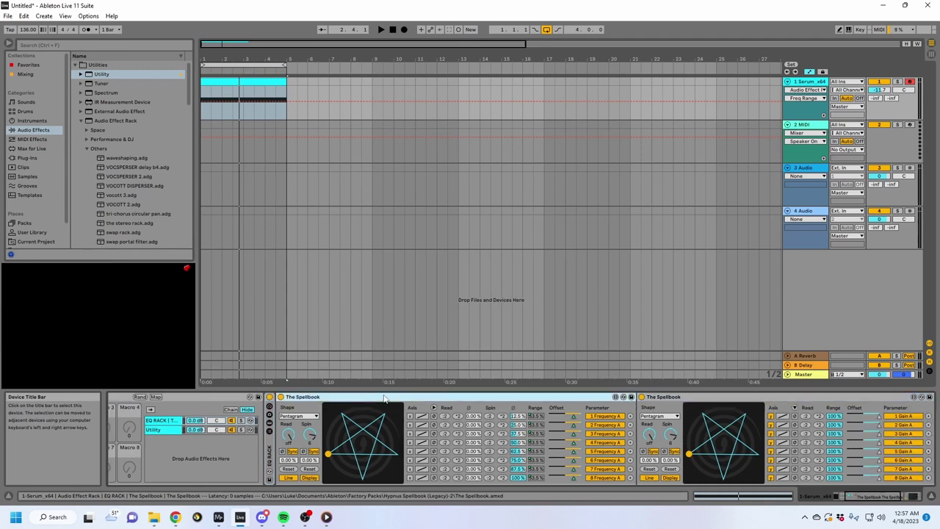
{"action": "double_click", "coordinate": [383, 397]}
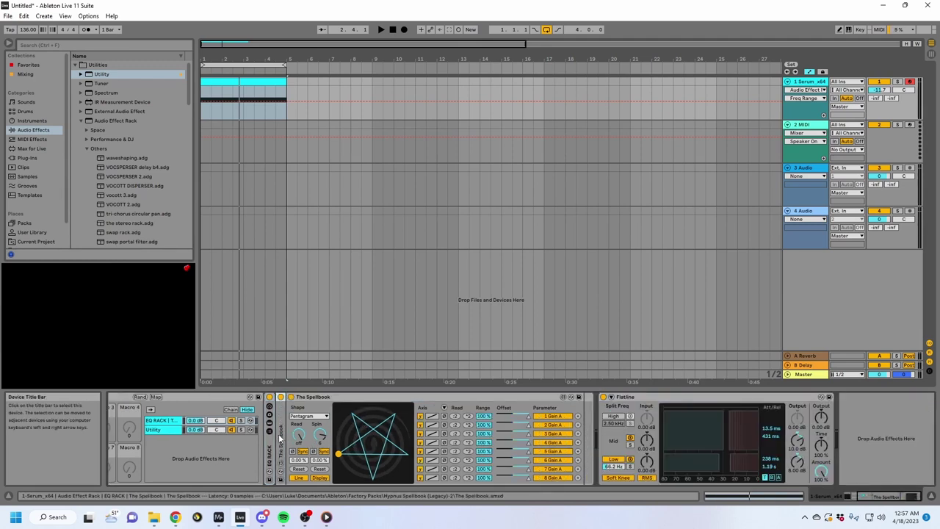
{"action": "scroll", "coordinate": [400, 443], "scroll_direction": "up", "scroll_amount": 2}
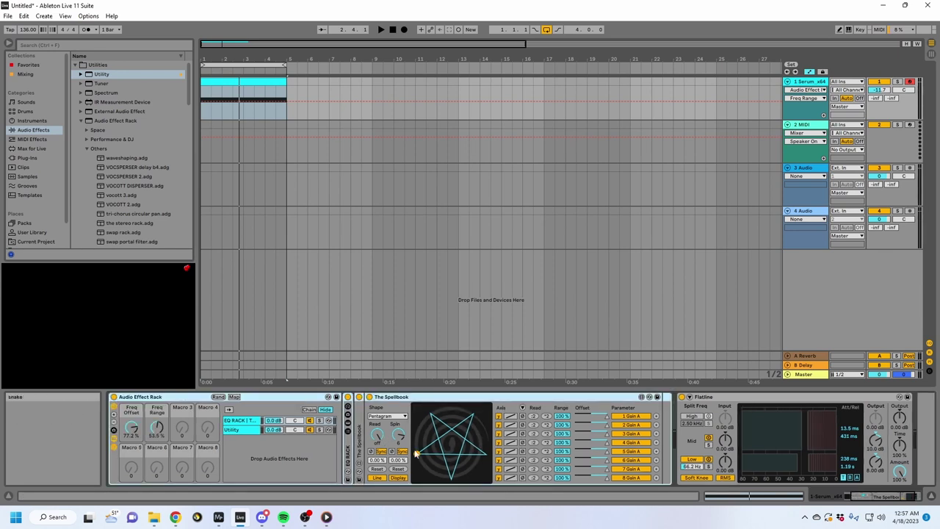
{"action": "double_click", "coordinate": [353, 446]}
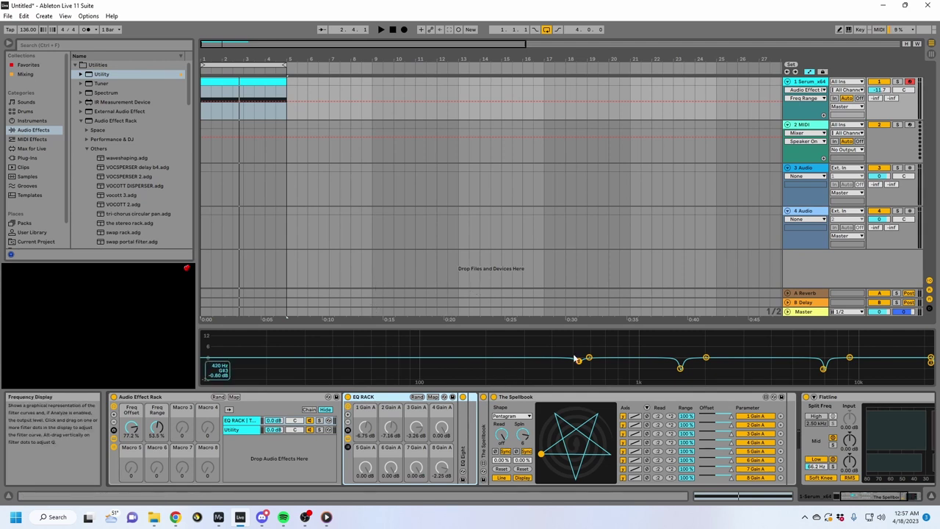
Step: Try different spin phase offsets on the gain-modulating Spellbook and undo the change
{"action": "left_click_drag", "start_coordinate": [522, 459], "coordinate": [522, 396]}
{"action": "left_click_drag", "start_coordinate": [522, 439], "coordinate": [523, 418]}
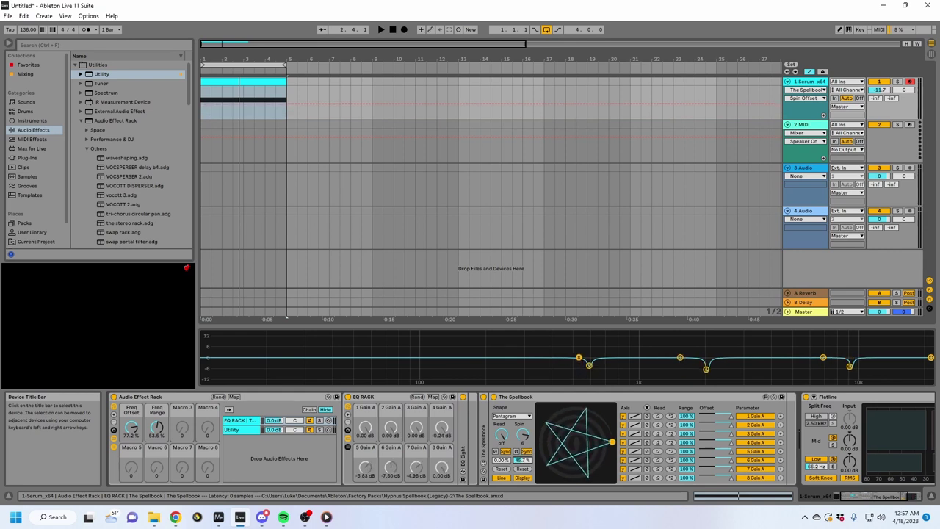
{"action": "key", "text": "ctrl+z"}
Step: Map the spin phase offset of the gain-modulating Spellbook to the outer rack's Macro 3
{"action": "left_click", "coordinate": [234, 397]}
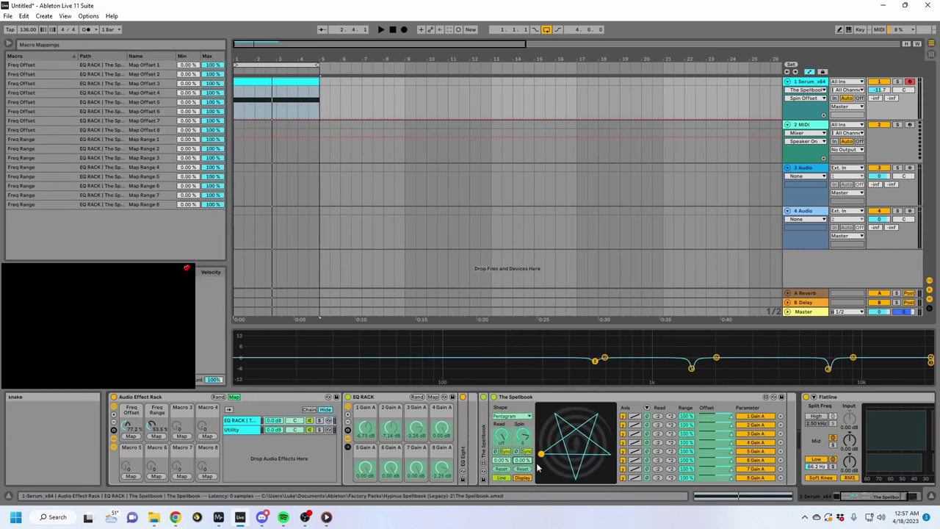
{"action": "left_click", "coordinate": [181, 437]}
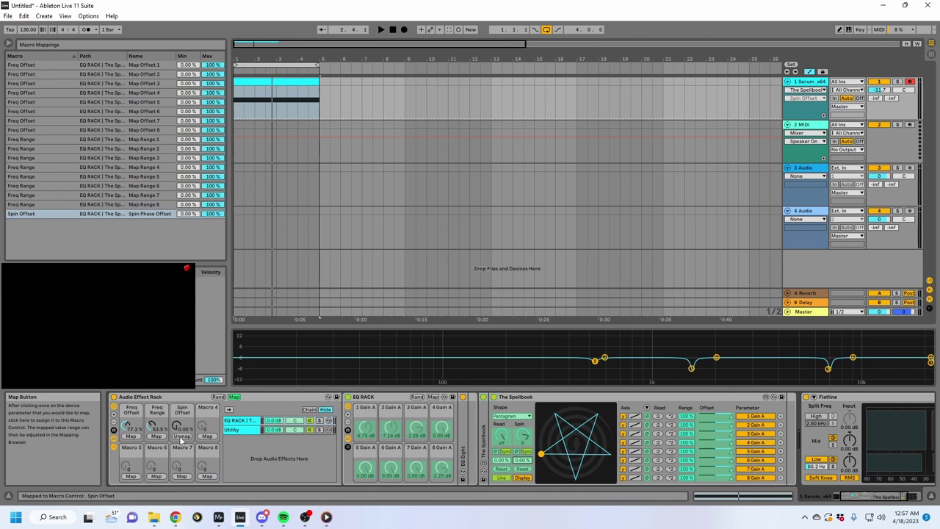
Step: Rename the outer rack's Macro 3 as Sheperd Phase, sweep it during playback and leave it at 48.8 %
{"action": "left_click", "coordinate": [234, 398]}
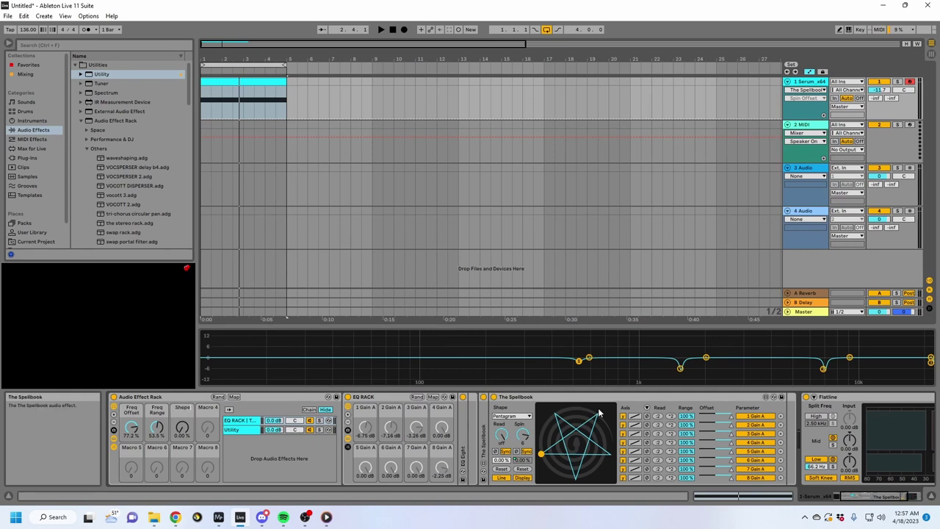
{"action": "left_click", "coordinate": [182, 429]}
{"action": "key", "text": "space"}
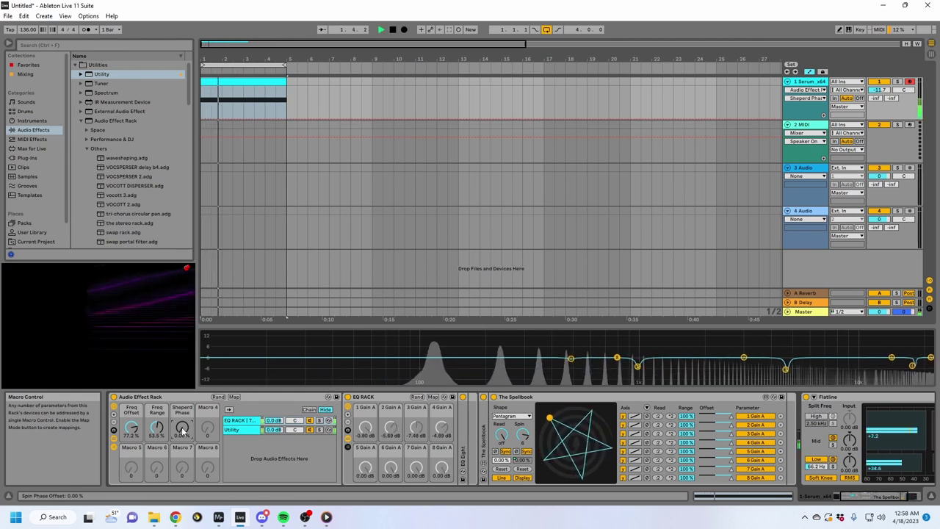
{"action": "left_click_drag", "start_coordinate": [182, 429], "coordinate": [182, 389]}
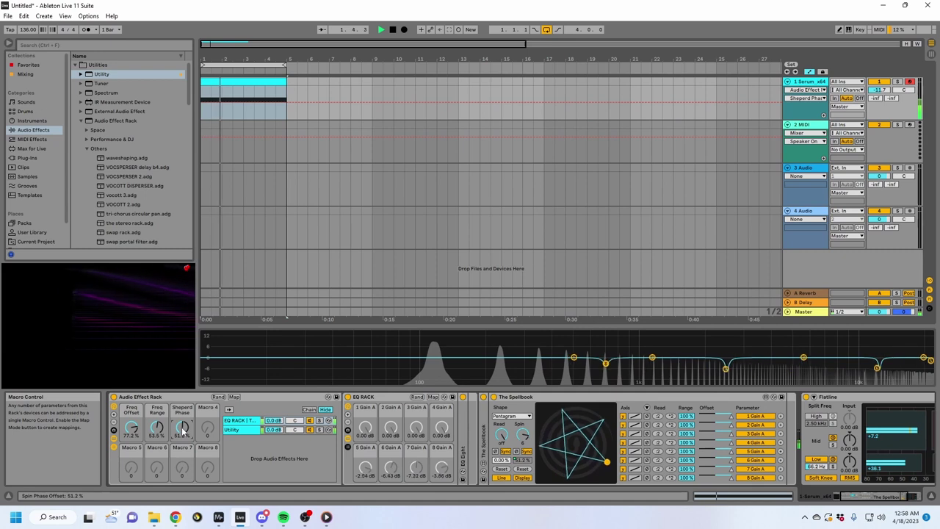
{"action": "key", "text": "space"}
{"action": "left_click_drag", "start_coordinate": [182, 430], "coordinate": [182, 462]}
{"action": "key", "text": "space"}
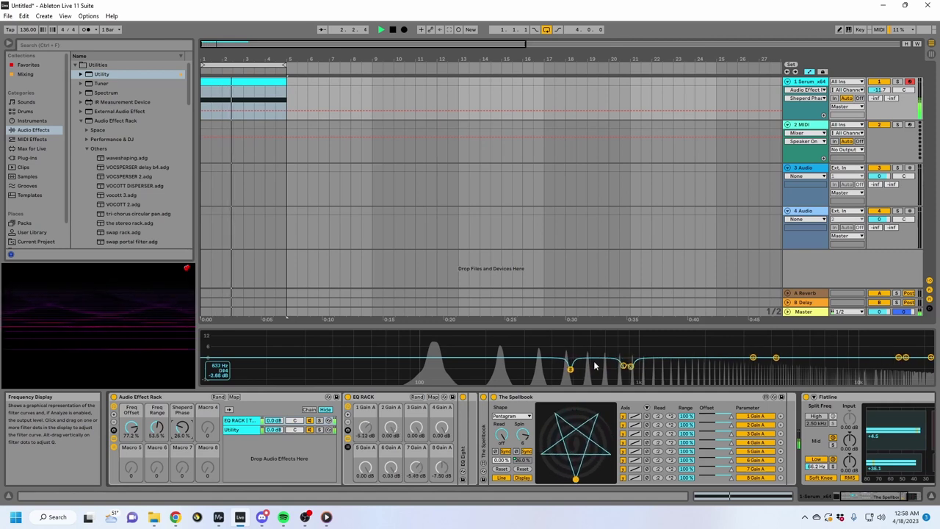
{"action": "left_click_drag", "start_coordinate": [182, 428], "coordinate": [182, 399]}
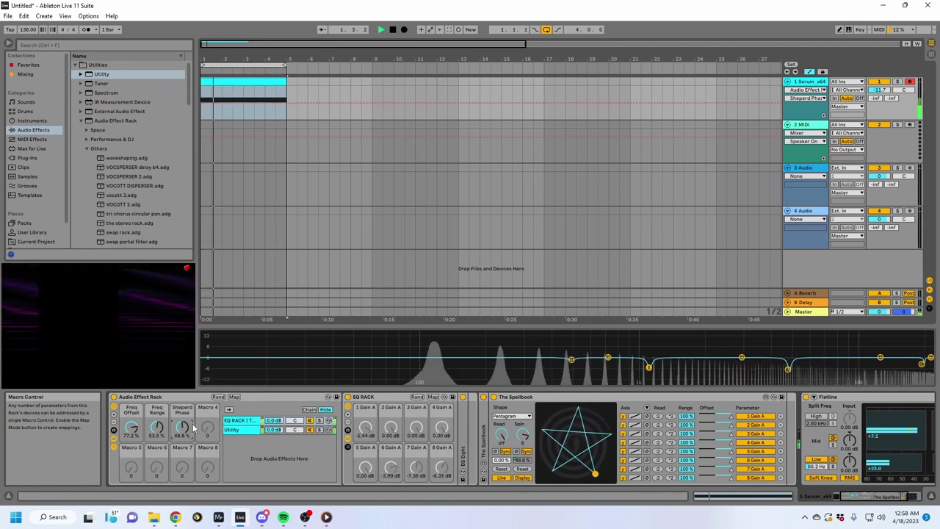
{"action": "key", "text": "space"}
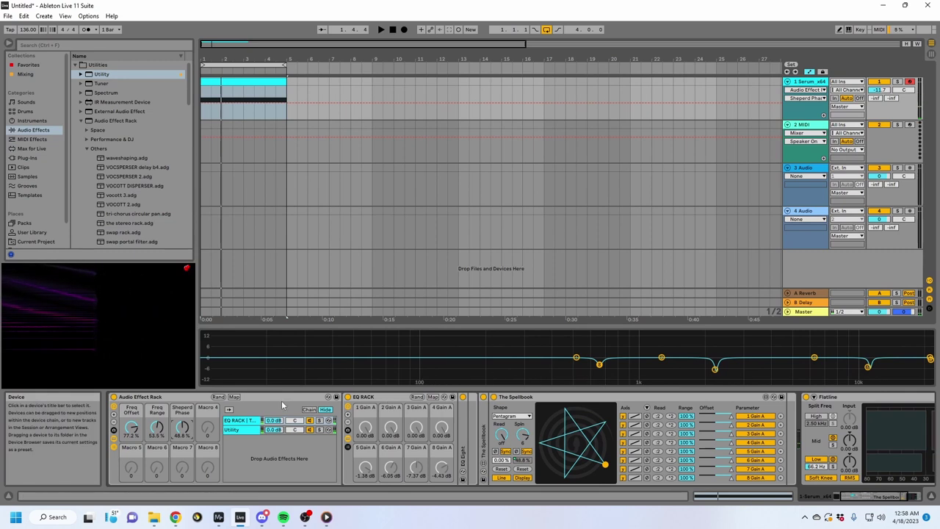
Step: Map the spin interval of both the gain- and frequency-modulating Spellbooks to the outer rack's Macro 4, unfolding the frequency-modulating one
{"action": "left_click", "coordinate": [234, 396]}
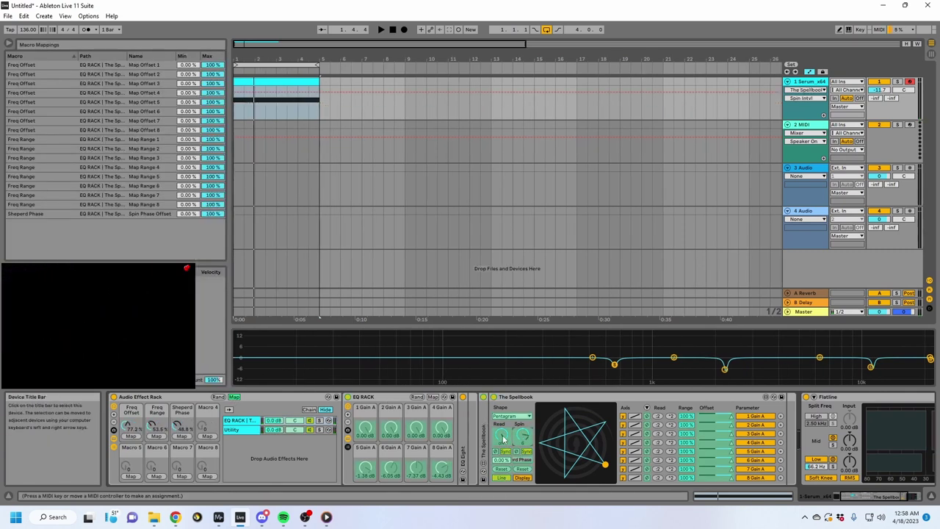
{"action": "left_click", "coordinate": [208, 436]}
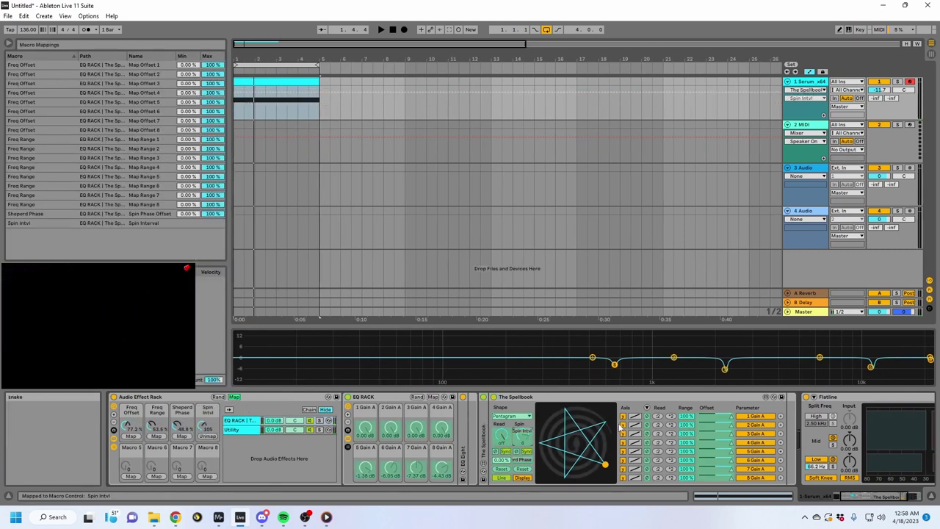
{"action": "double_click", "coordinate": [535, 400]}
{"action": "double_click", "coordinate": [500, 436]}
{"action": "double_click", "coordinate": [484, 437]}
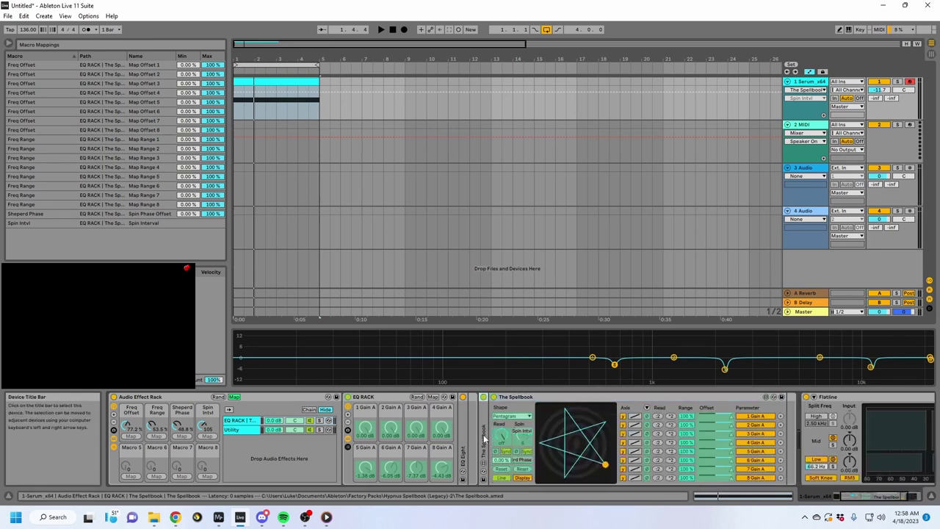
{"action": "left_click", "coordinate": [512, 435]}
{"action": "left_click", "coordinate": [208, 436]}
{"action": "left_click", "coordinate": [233, 397]}
Step: While the loop plays, set Spin Intvl to 80, Freq Offset to 67.7 % and Freq Range to 72.4 %, with the Serum track's volume at -4.1 dB
{"action": "key", "text": "space"}
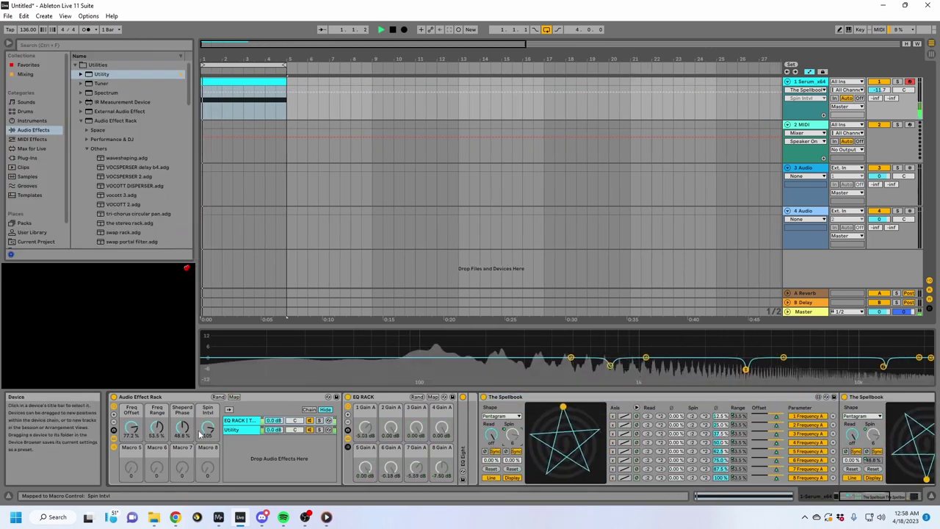
{"action": "left_click_drag", "start_coordinate": [207, 430], "coordinate": [206, 451]}
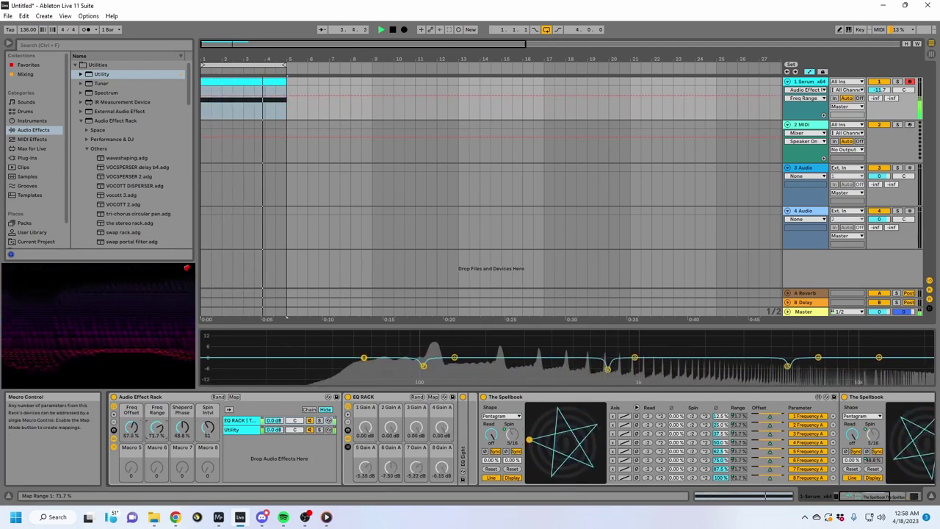
{"action": "left_click_drag", "start_coordinate": [879, 90], "coordinate": [879, 80]}
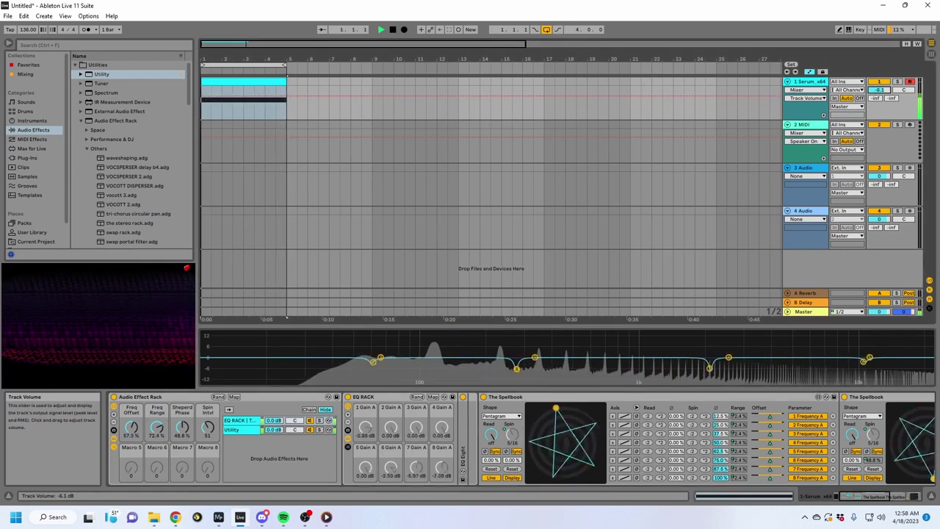
{"action": "left_click", "coordinate": [130, 430]}
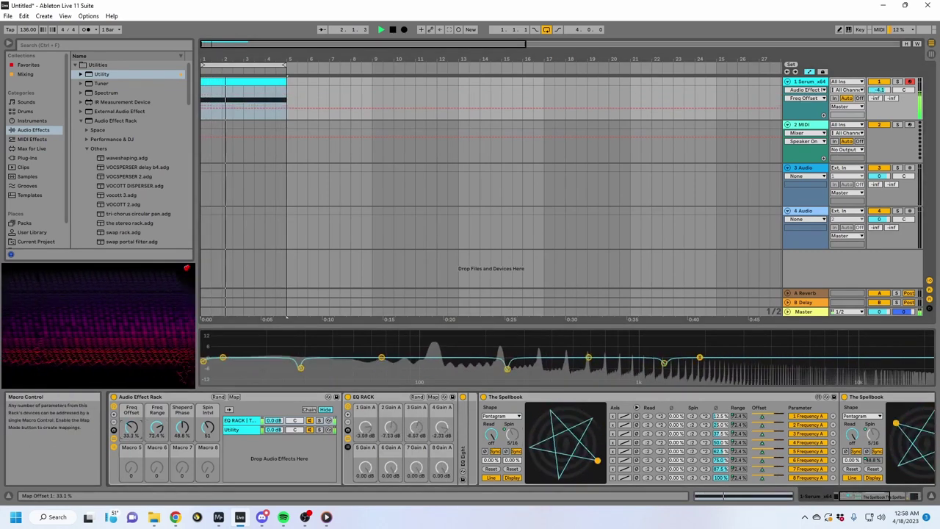
{"action": "left_click_drag", "start_coordinate": [132, 429], "coordinate": [131, 428]}
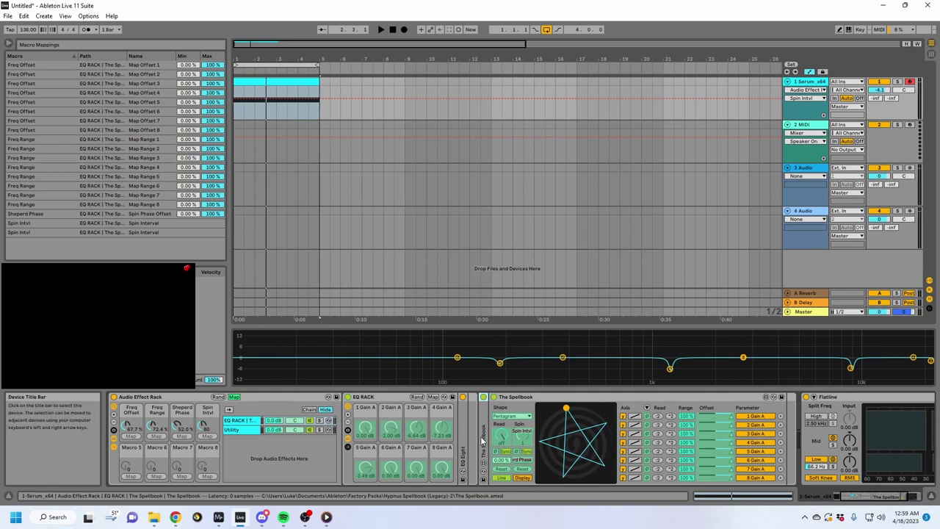
Step: Unfold the frequency-modulating Spellbook and map its read interval to the outer rack's Macro 5
{"action": "double_click", "coordinate": [484, 438]}
{"action": "left_click", "coordinate": [492, 435]}
{"action": "left_click", "coordinate": [130, 476]}
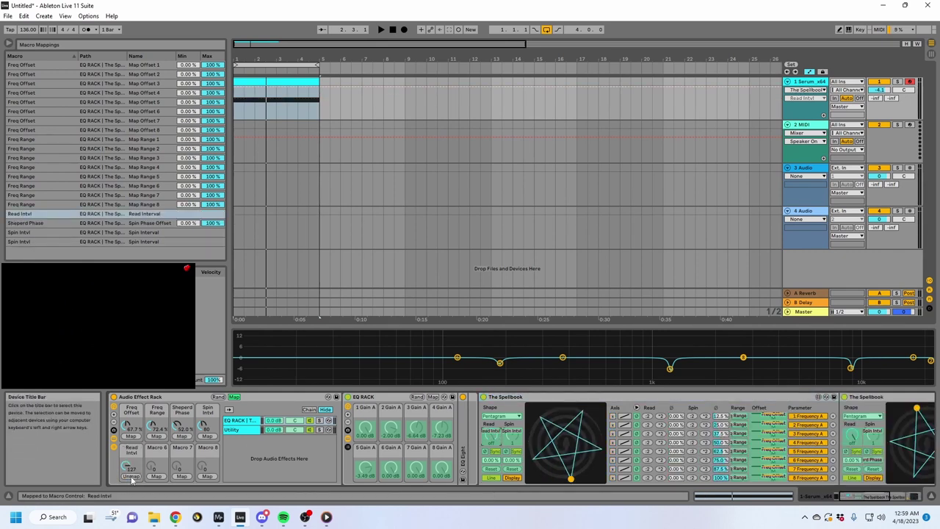
Step: Map the gain Spellbook's Read Interval to the Read Intvl macro, leave mapping mode and toggle playback
{"action": "left_click", "coordinate": [518, 399]}
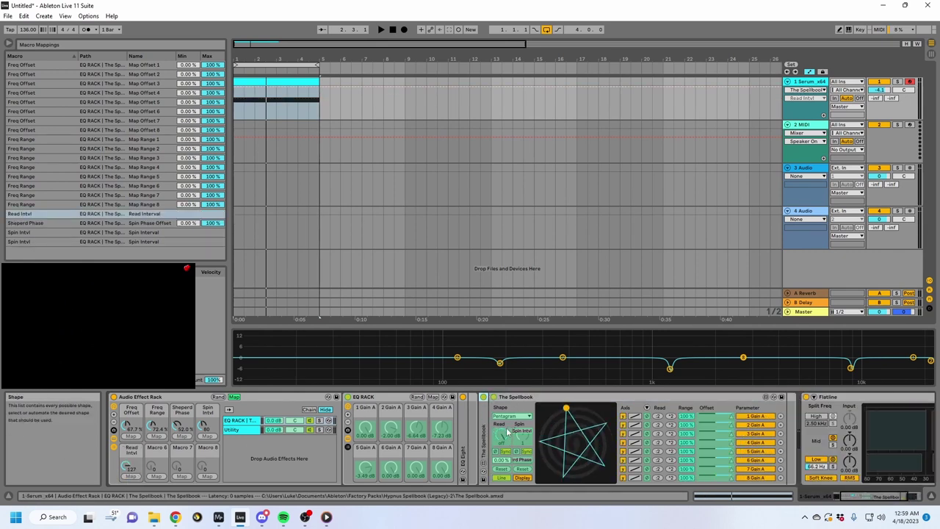
{"action": "left_click", "coordinate": [131, 476]}
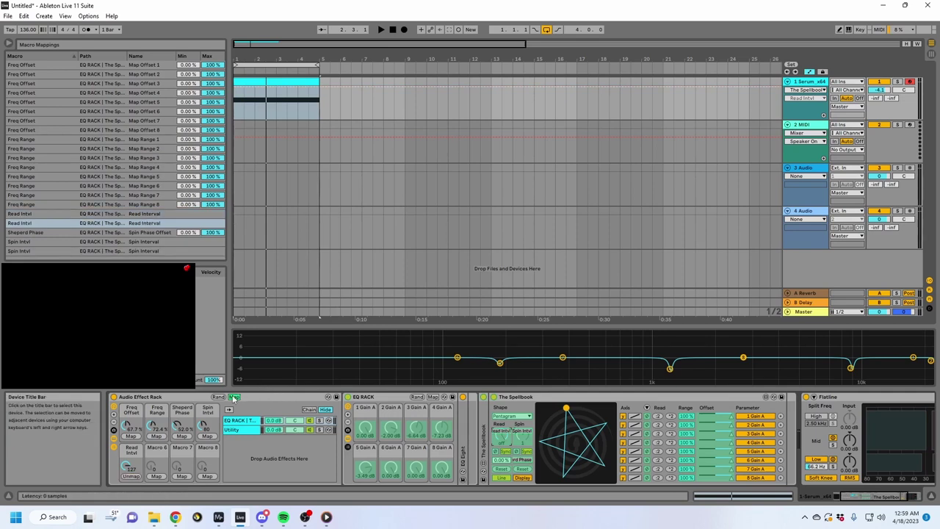
{"action": "left_click", "coordinate": [233, 396]}
{"action": "key", "text": "space"}
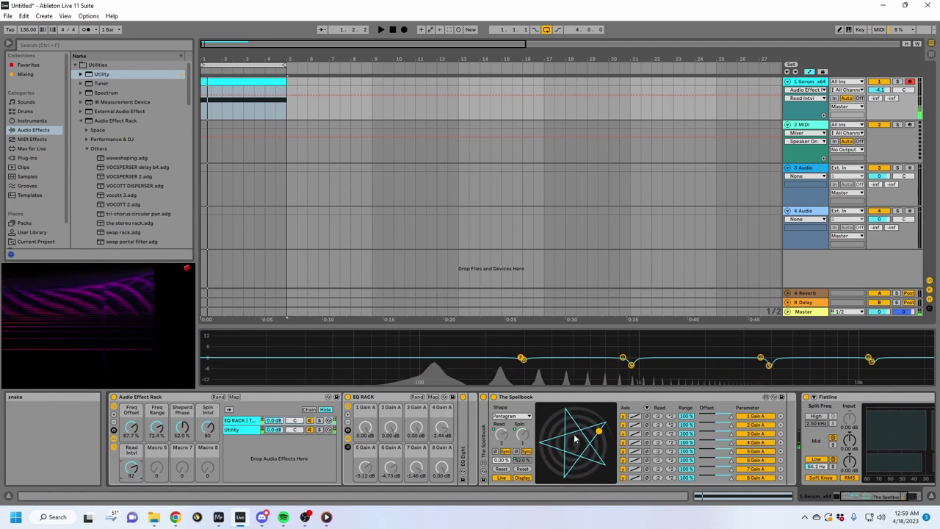
Step: Set the gain Spellbook's shape to Hexagram and audition the loop
{"action": "left_click", "coordinate": [528, 417]}
{"action": "left_click", "coordinate": [526, 417]}
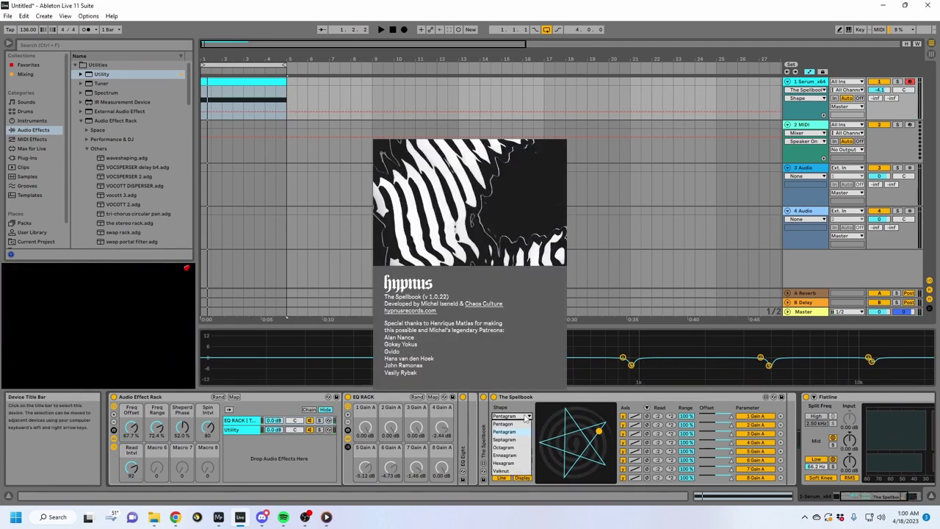
{"action": "left_click", "coordinate": [511, 417]}
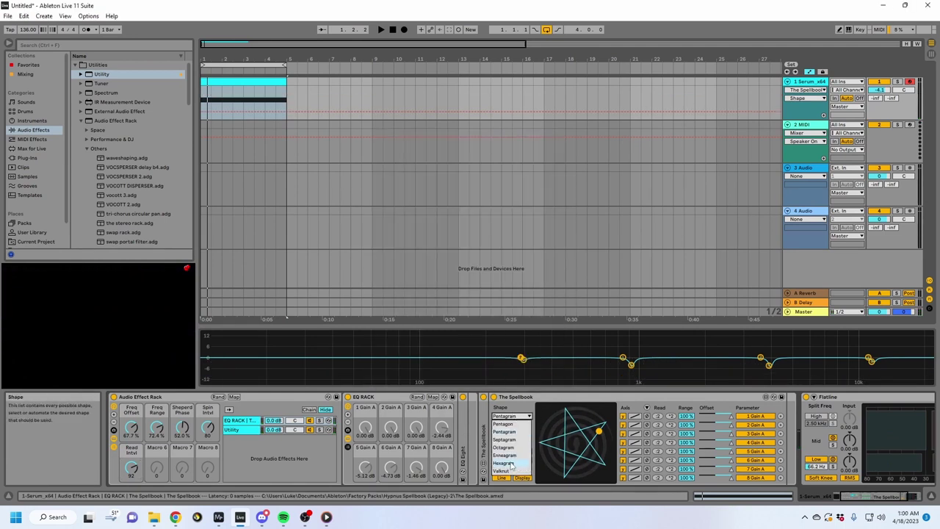
{"action": "left_click", "coordinate": [511, 462]}
{"action": "key", "text": "space"}
{"action": "key", "text": "space"}
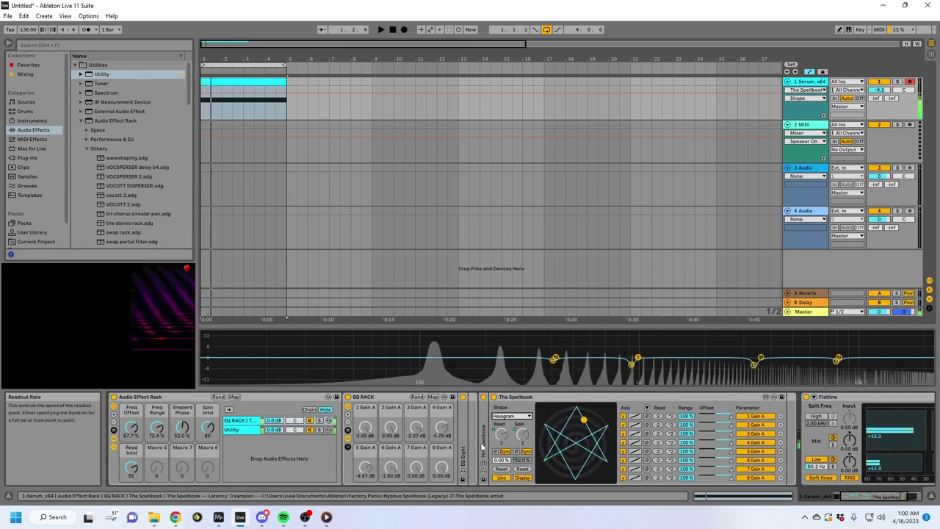
Step: Unfold the frequency Spellbook, set its shape to Hexagram and play the loop
{"action": "double_click", "coordinate": [483, 444]}
{"action": "left_click", "coordinate": [507, 418]}
{"action": "left_click", "coordinate": [505, 463]}
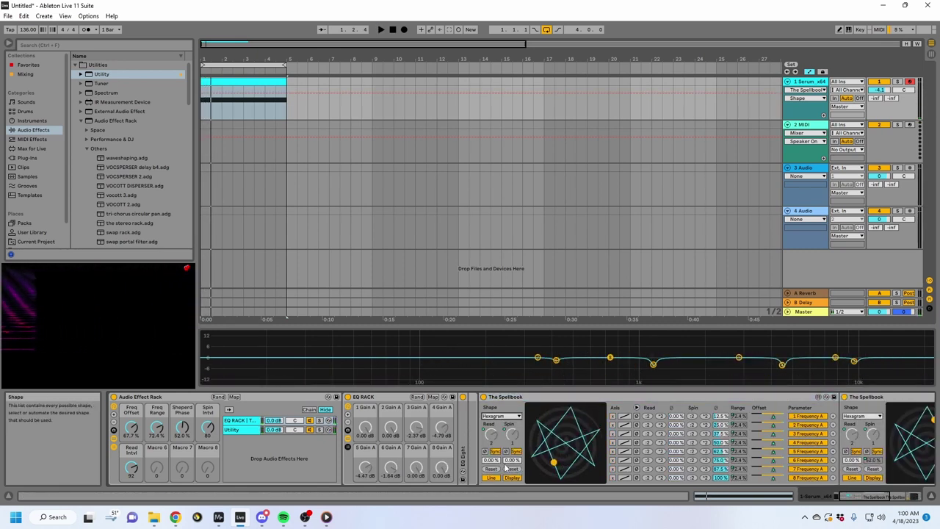
{"action": "key", "text": "space"}
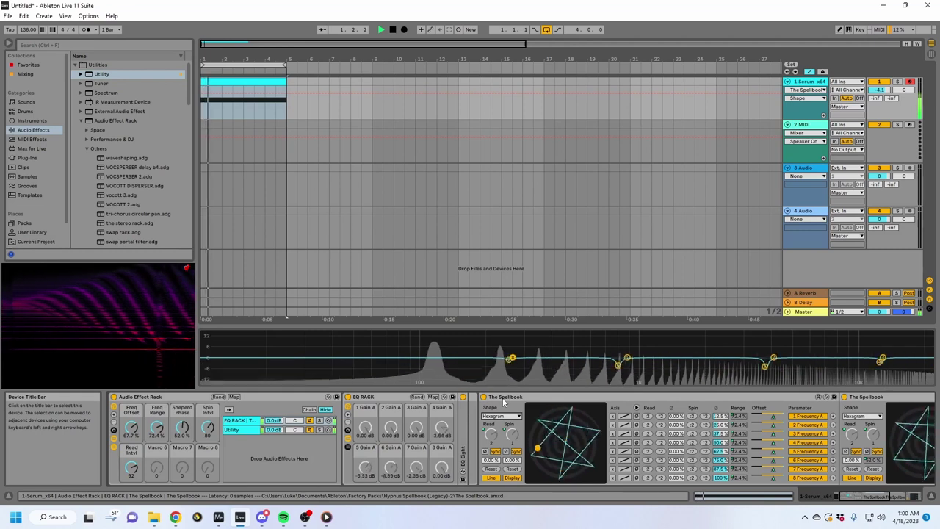
Step: Fold the frequency Spellbook, set the Read Intvl macro to 127 and play the loop
{"action": "double_click", "coordinate": [503, 399]}
{"action": "key", "text": "space"}
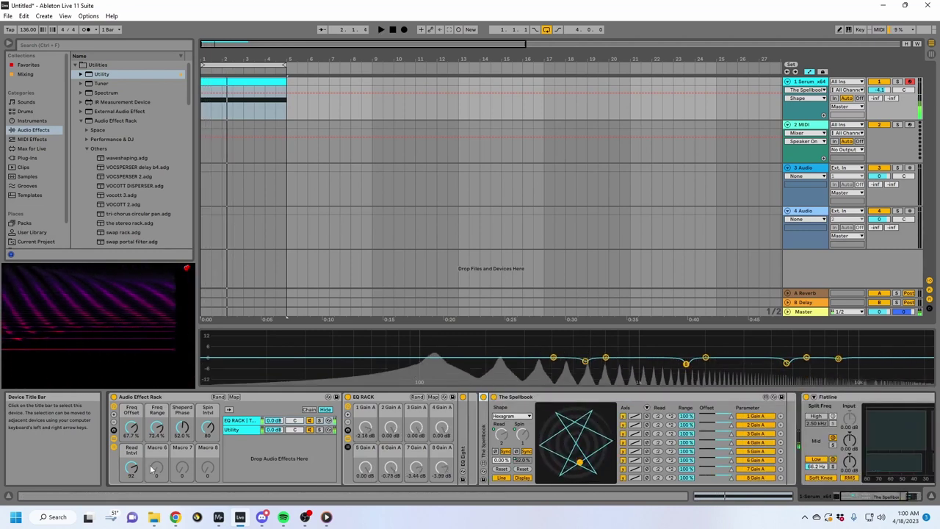
{"action": "left_click_drag", "start_coordinate": [132, 467], "coordinate": [132, 460]}
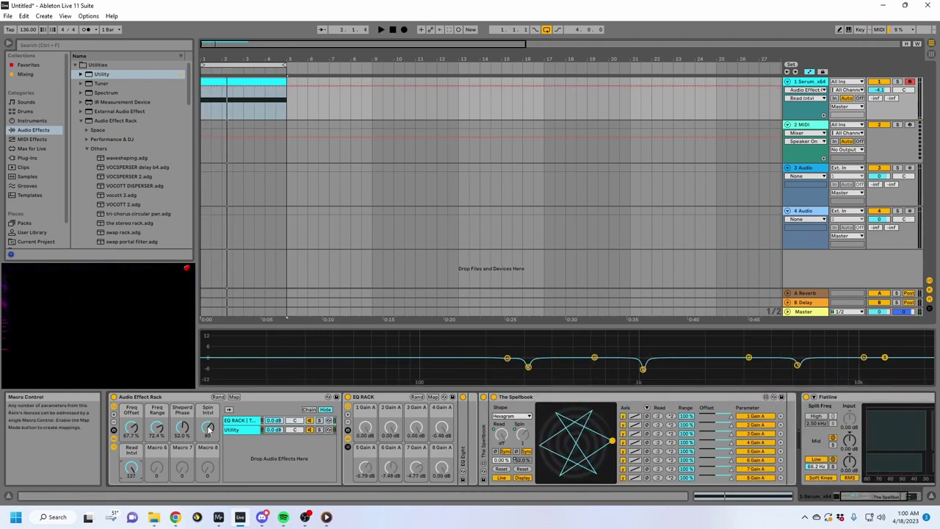
{"action": "key", "text": "space"}
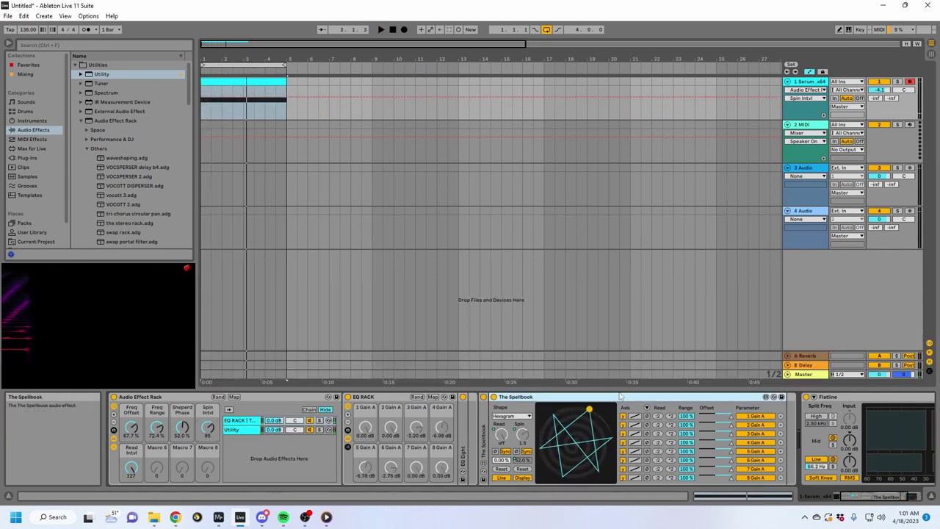
Step: Map all eight Offset sliders of the gain Spellbook to Macro 6 and leave mapping mode
{"action": "left_click", "coordinate": [233, 396]}
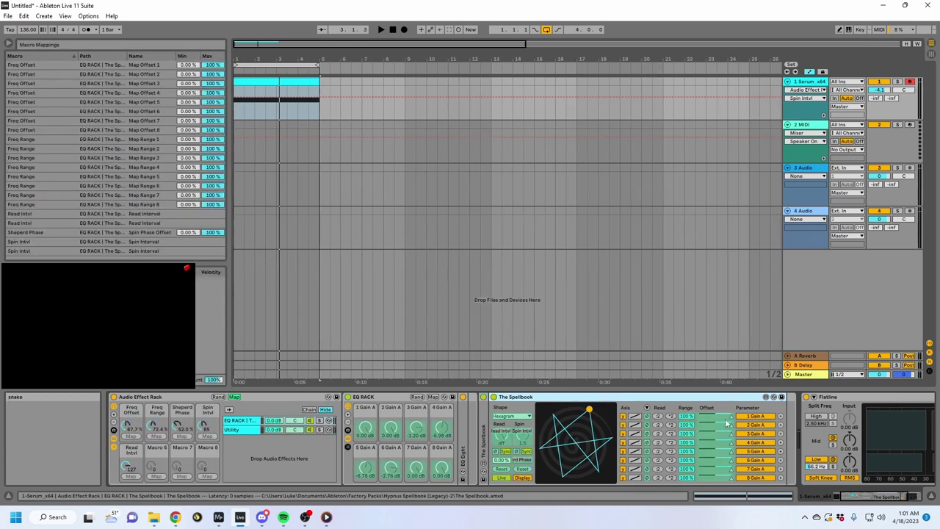
{"action": "left_click", "coordinate": [156, 476]}
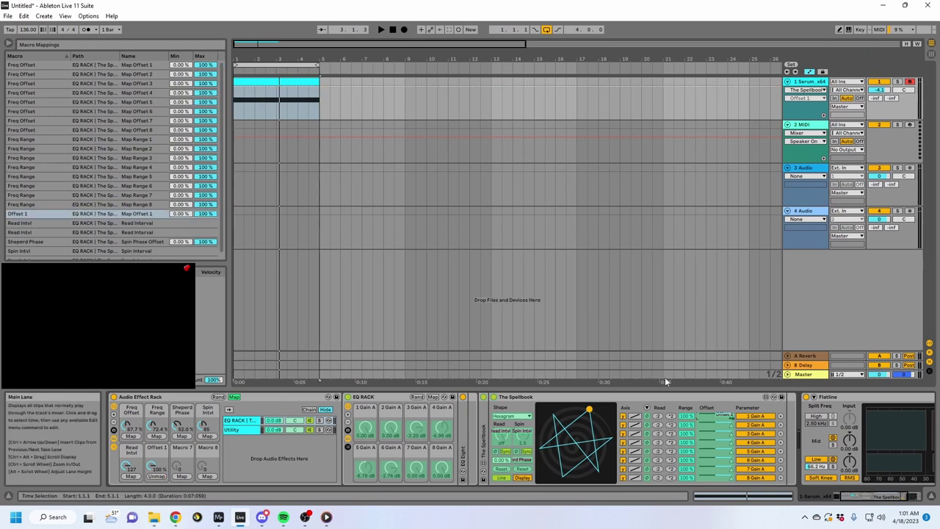
{"action": "left_click", "coordinate": [716, 423]}
{"action": "left_click", "coordinate": [718, 425]}
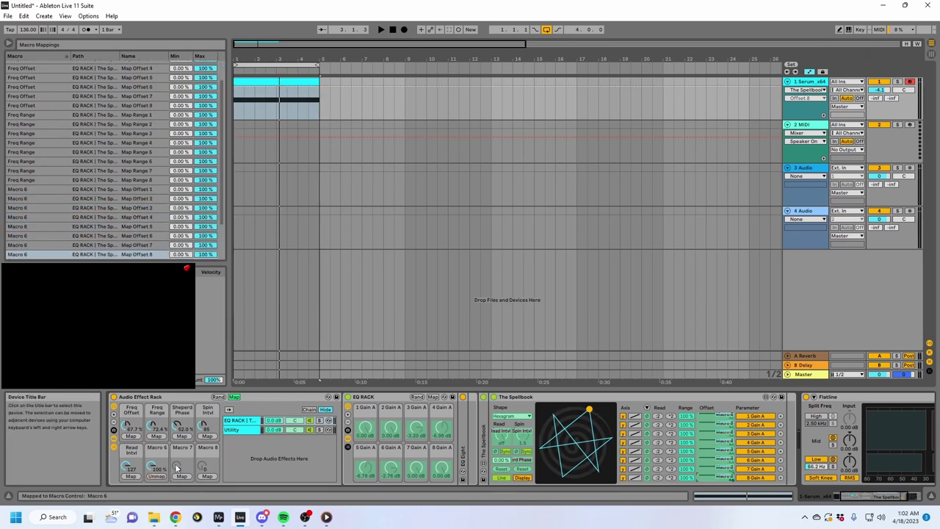
{"action": "left_click", "coordinate": [233, 397]}
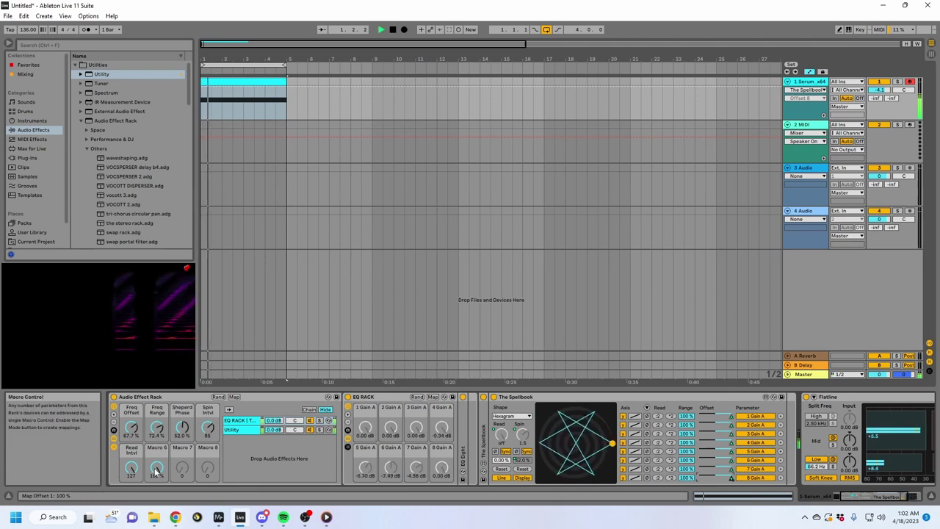
Step: Try Macro 6 at 0% to deepen the gain notches, auditioning the loop
{"action": "left_click_drag", "start_coordinate": [158, 461], "coordinate": [158, 523]}
{"action": "key", "text": "space"}
{"action": "key", "text": "space"}
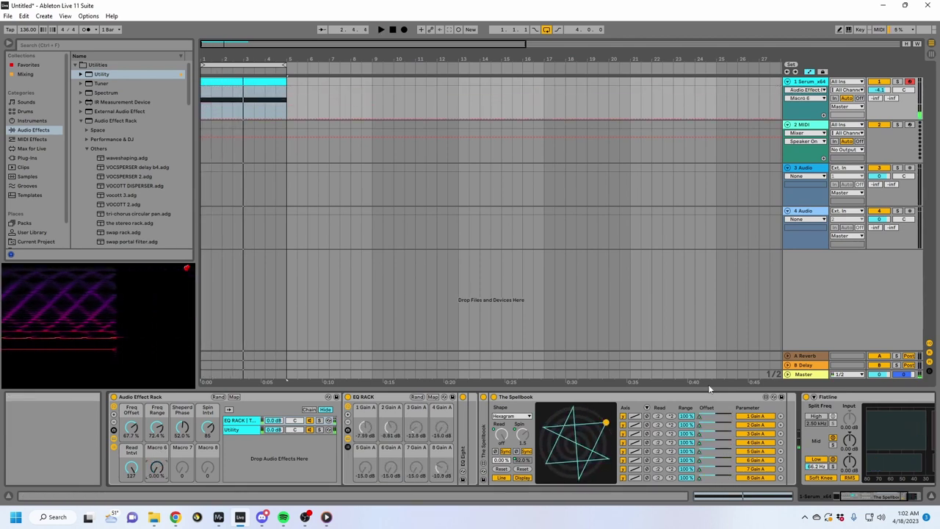
{"action": "key", "text": "space"}
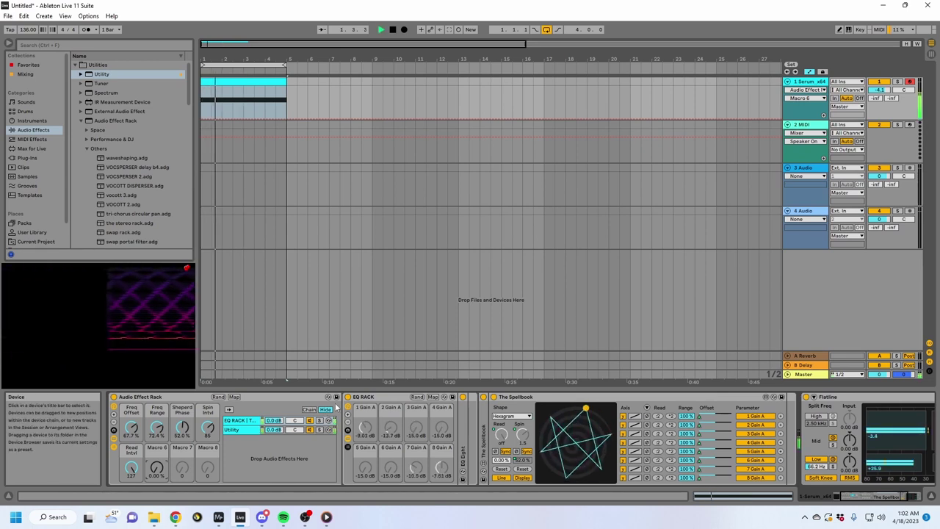
Step: Unfold EQ Eight and play the loop to examine how the notches move on its curve and the spectrogram
{"action": "mouse_move", "coordinate": [133, 285]}
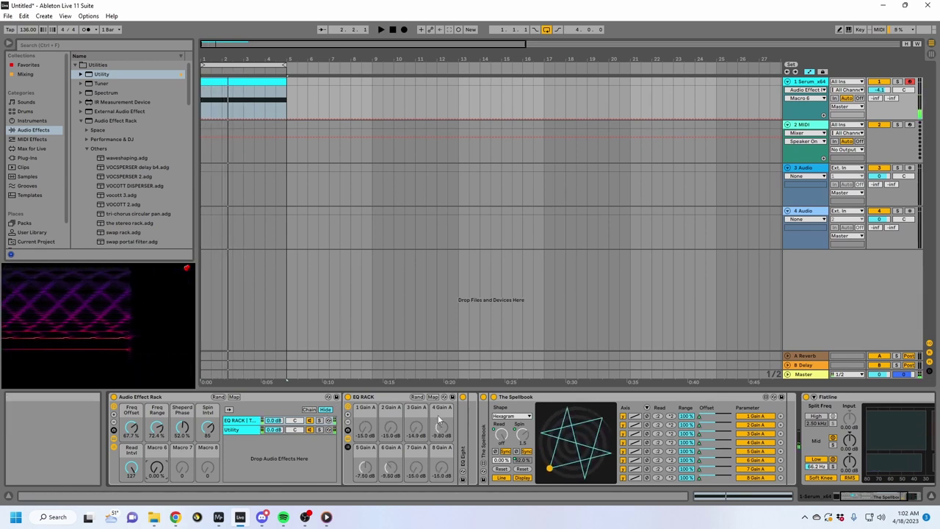
{"action": "key", "text": "space"}
{"action": "double_click", "coordinate": [466, 429]}
{"action": "key", "text": "space"}
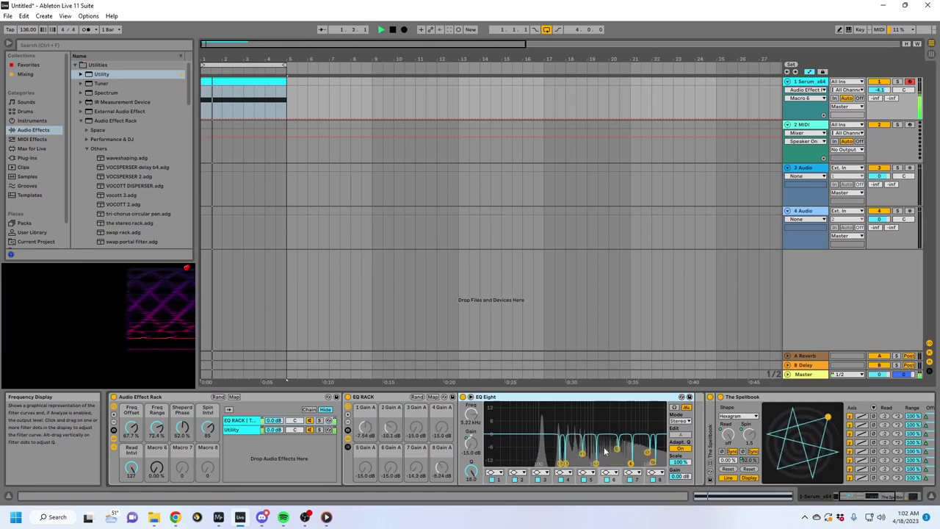
{"action": "key", "text": "space"}
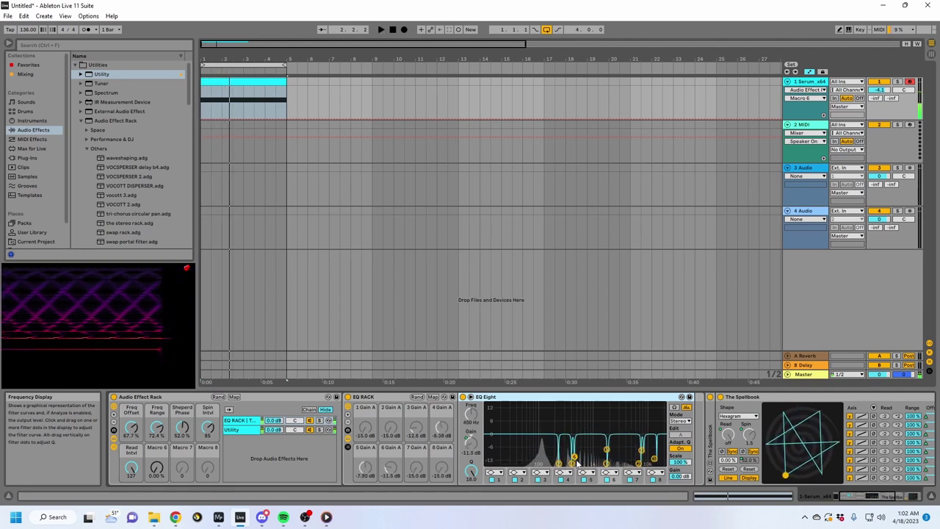
{"action": "key", "text": "space"}
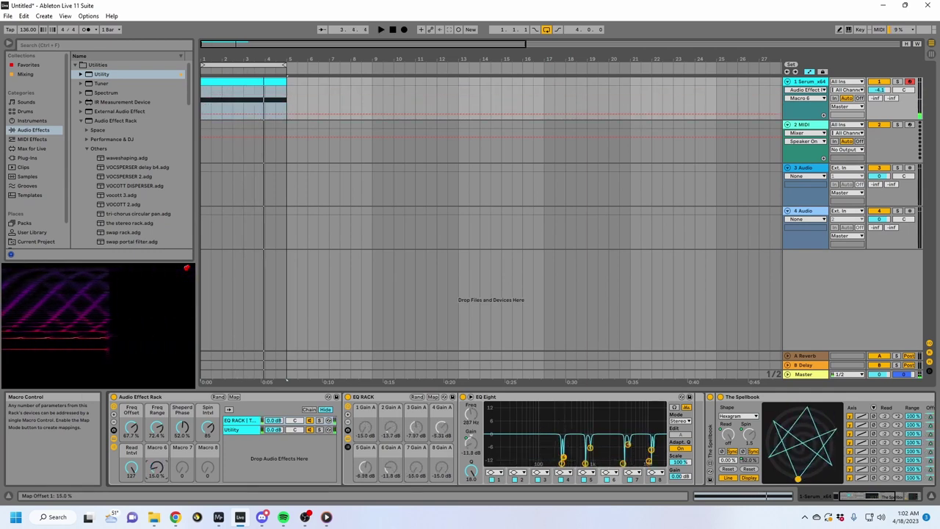
{"action": "mouse_move", "coordinate": [130, 285]}
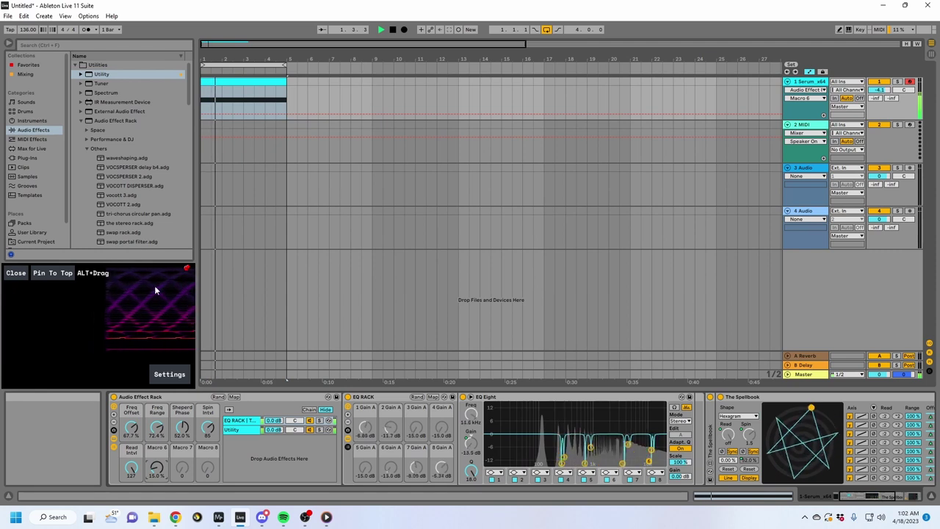
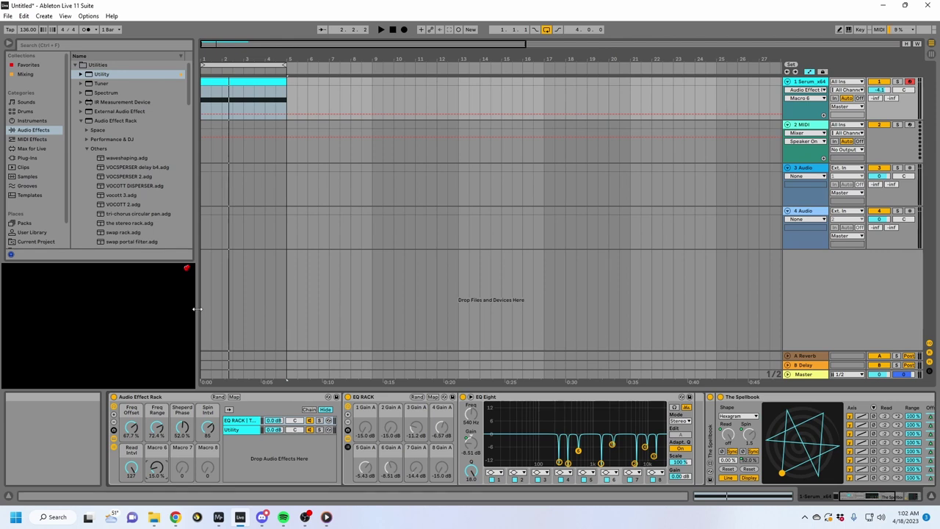
Step: Set the Sheperd Phase macro to 0% and the Spin Intvl macro to 127 while auditioning the loop
{"action": "key", "text": "space"}
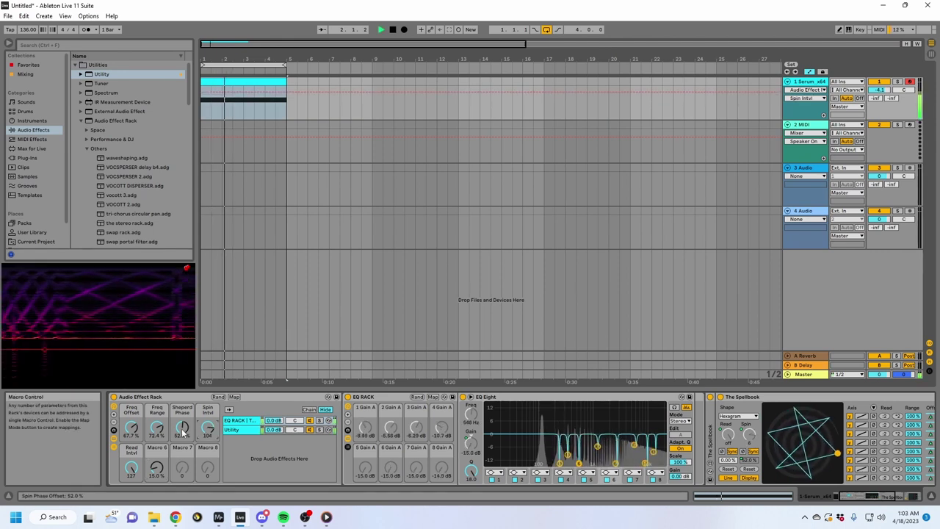
{"action": "left_click_drag", "start_coordinate": [182, 434], "coordinate": [156, 396]}
{"action": "key", "text": "space"}
{"action": "left_click_drag", "start_coordinate": [210, 431], "coordinate": [211, 371]}
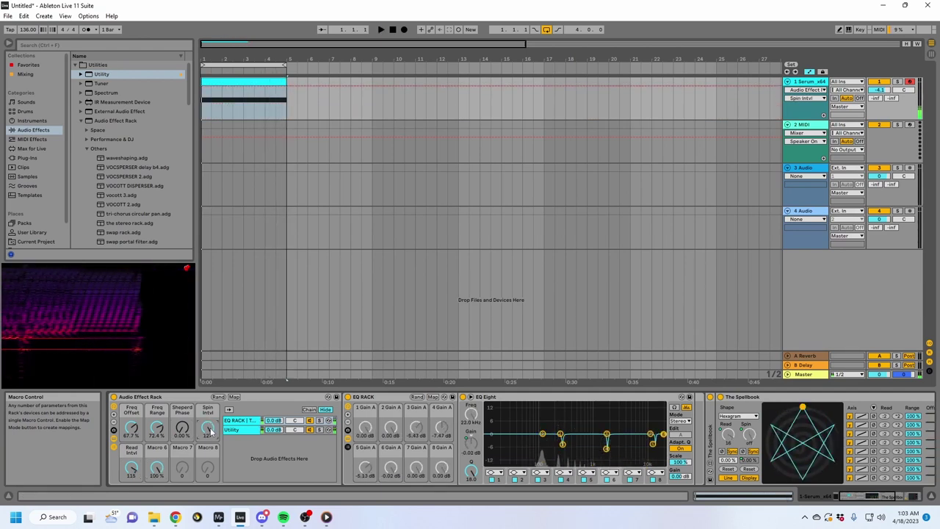
Step: Rename Macro 6 to "Gain Offset"
{"action": "left_click", "coordinate": [164, 468]}
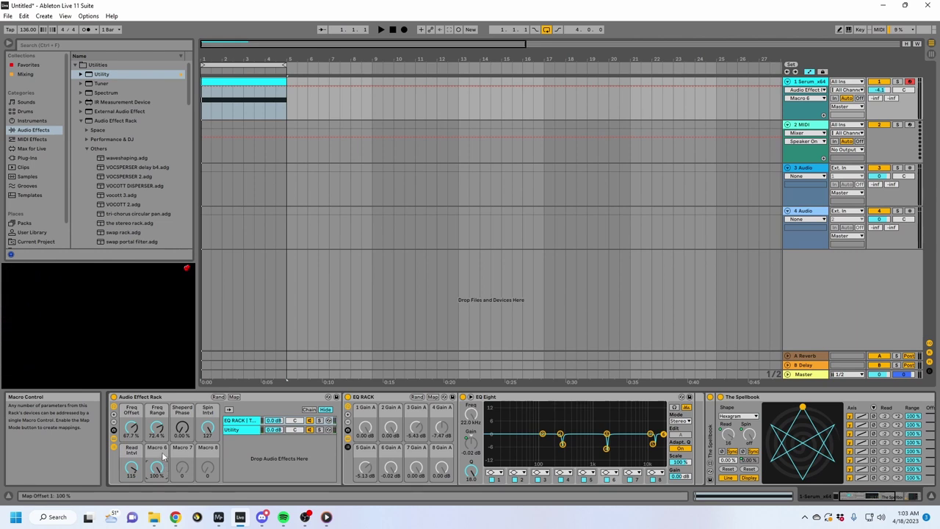
{"action": "type", "text": "Gain O"}
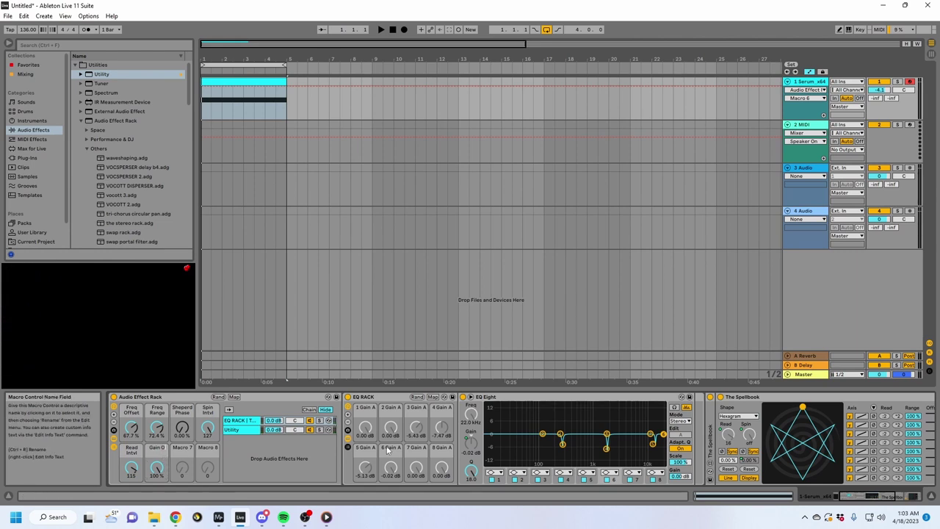
{"action": "type", "text": "ffset"}
{"action": "key", "text": "Return"}
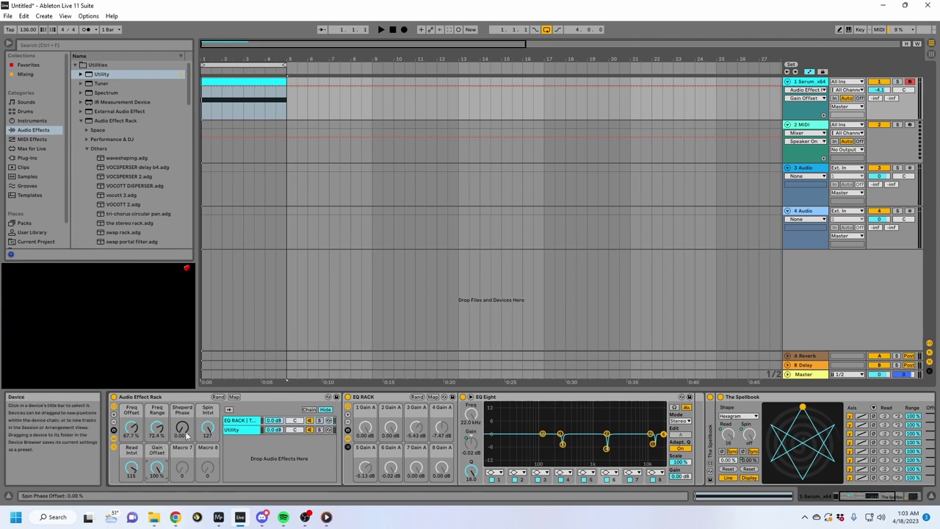
Step: Set the Read Intvl macro to 127 and expand the outer Audio Effect Rack to 16 macros
{"action": "left_click", "coordinate": [132, 473]}
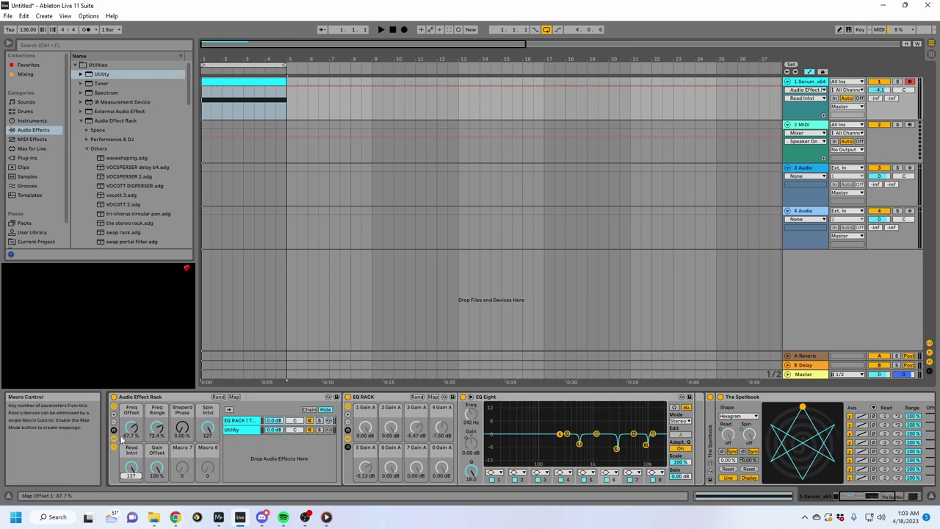
{"action": "left_click", "coordinate": [113, 414]}
{"action": "left_click", "coordinate": [114, 414]}
{"action": "left_click", "coordinate": [114, 414]}
{"action": "left_click", "coordinate": [114, 414]}
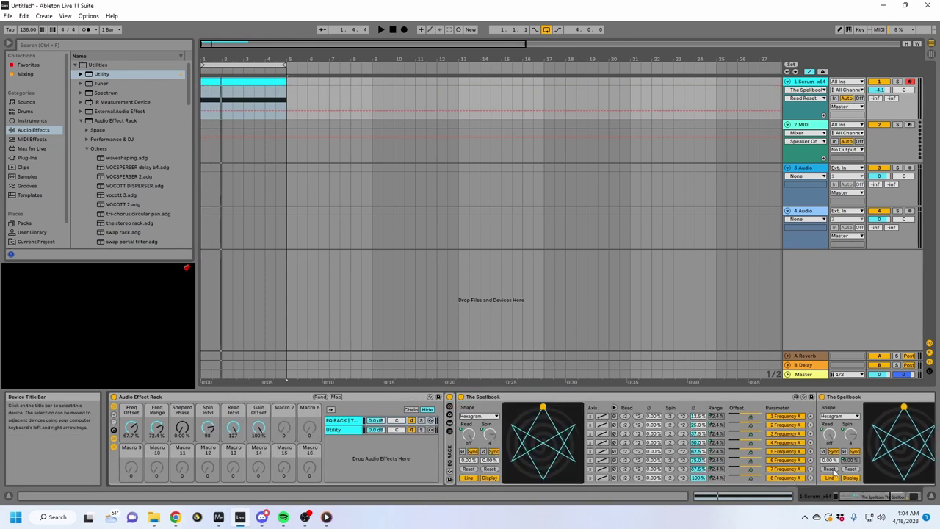
Step: Map the frequency Spellbook's Read Reset and Spin Reset to Macro 8
{"action": "left_click", "coordinate": [337, 397]}
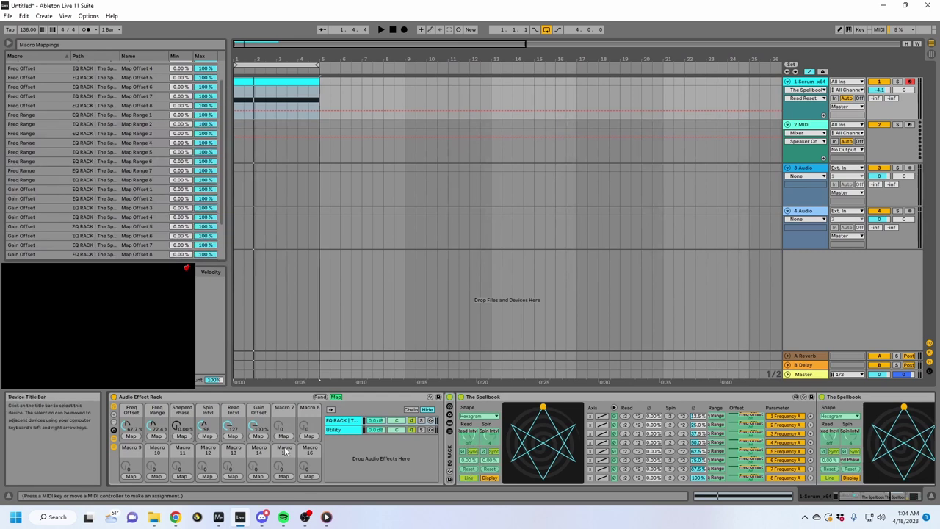
{"action": "left_click", "coordinate": [314, 437]}
{"action": "left_click", "coordinate": [492, 467]}
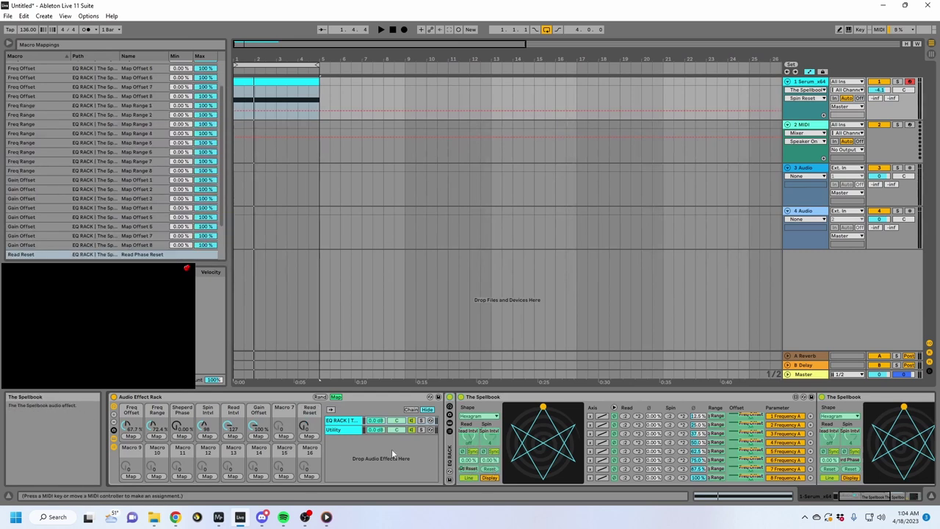
{"action": "left_click", "coordinate": [312, 437]}
Step: Fold the frequency Spellbook, map the gain Spellbook's Read Reset and Spin Reset to Macro 8, and leave mapping mode
{"action": "double_click", "coordinate": [493, 397]}
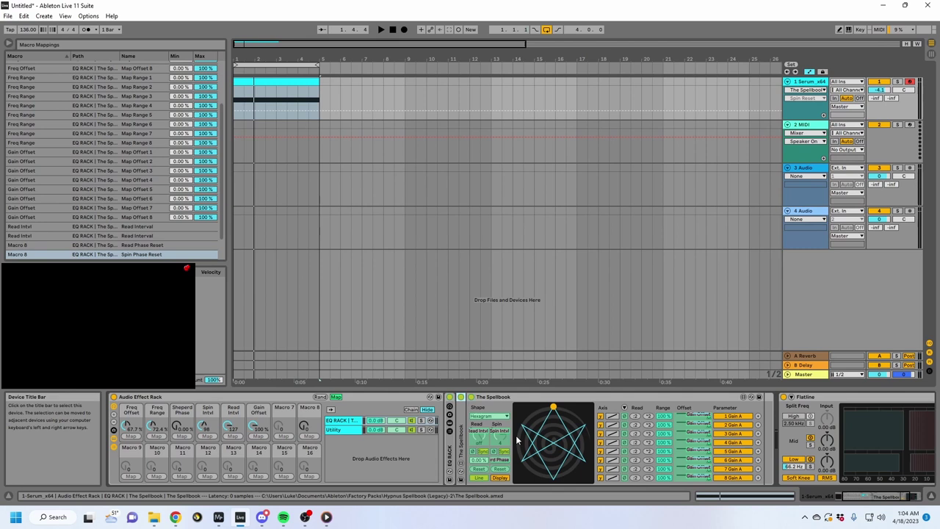
{"action": "left_click", "coordinate": [483, 471]}
{"action": "left_click", "coordinate": [309, 436]}
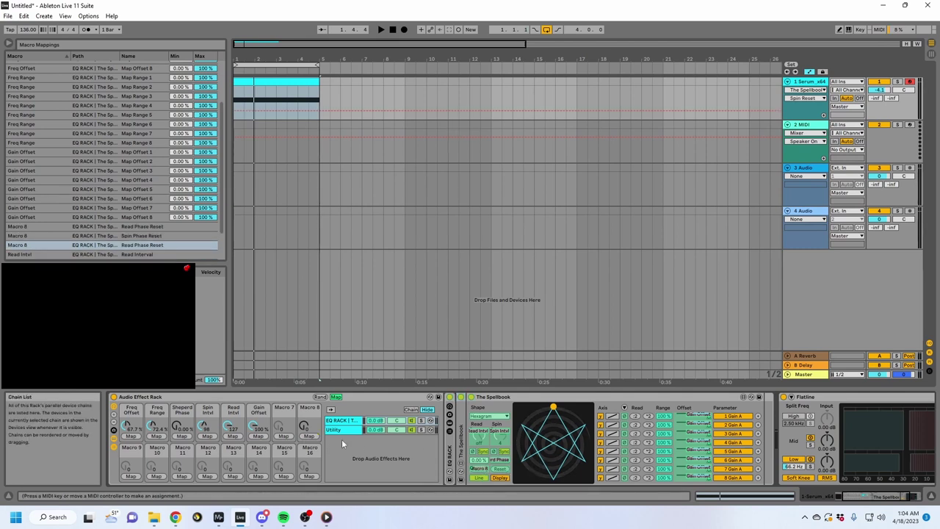
{"action": "left_click", "coordinate": [336, 397]}
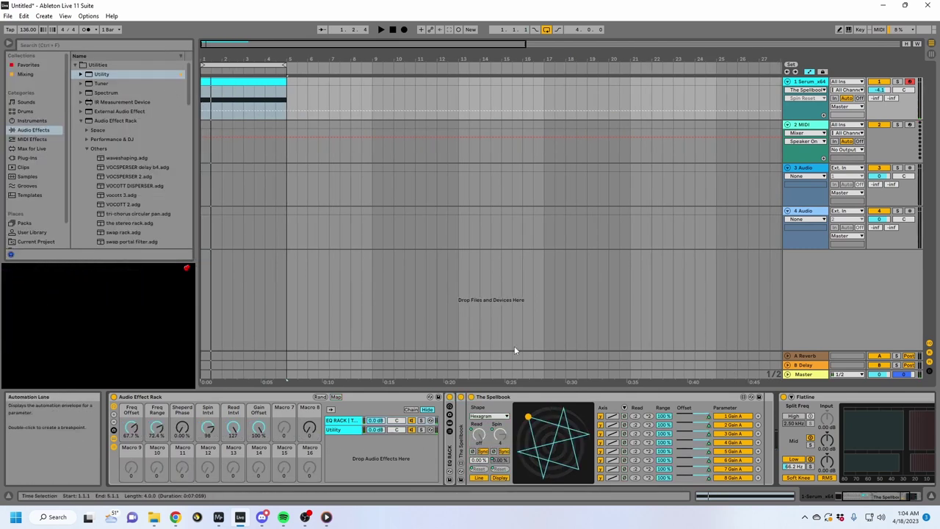
Step: Unfold the frequency Spellbook and audition the Read Intvl macro while the Serum clip plays
{"action": "double_click", "coordinate": [460, 425]}
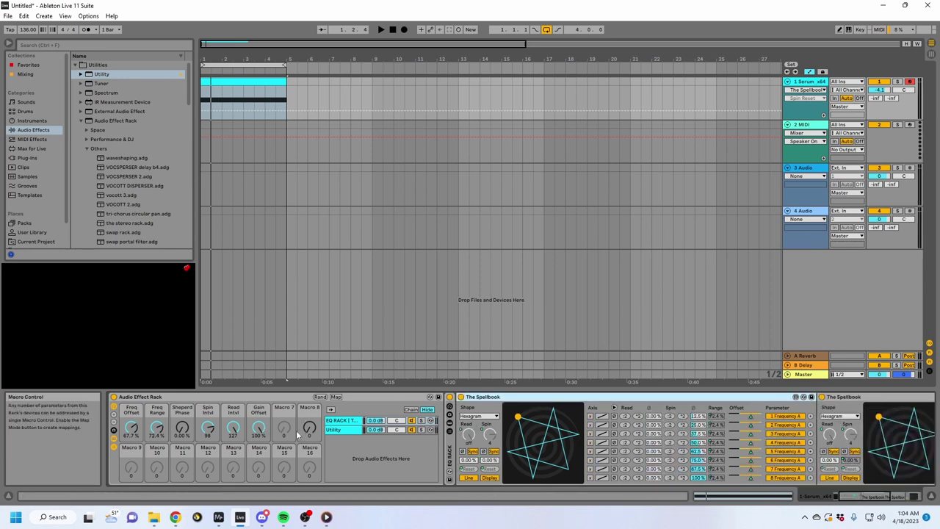
{"action": "left_click_drag", "start_coordinate": [235, 431], "coordinate": [235, 505]}
{"action": "key", "text": "space"}
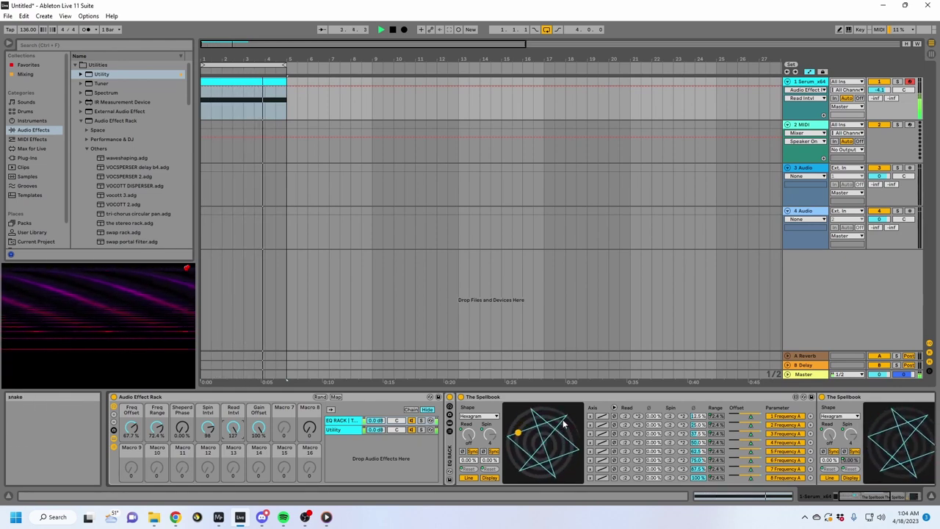
Step: Rename Macro 8 to "Reset" and play the clip to try it
{"action": "left_click", "coordinate": [308, 411]}
{"action": "key", "text": "ctrl+r"}
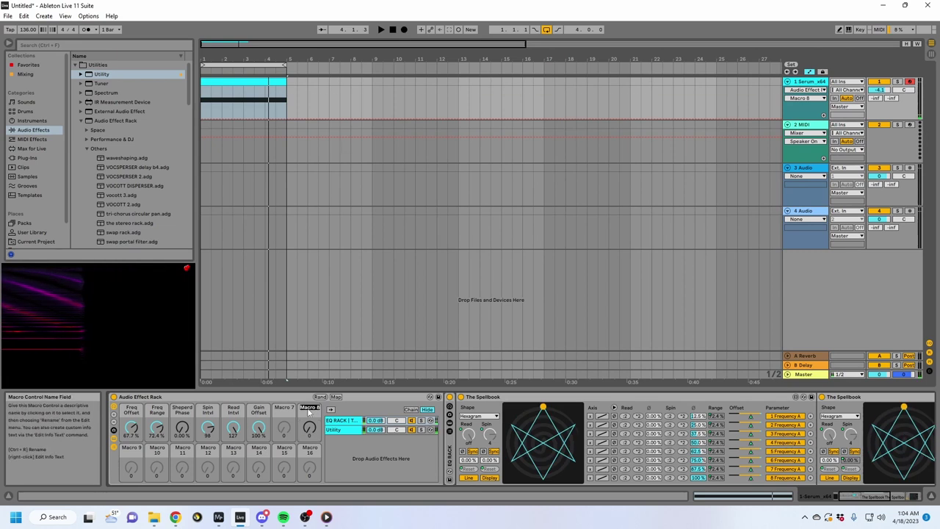
{"action": "type", "text": "Reset"}
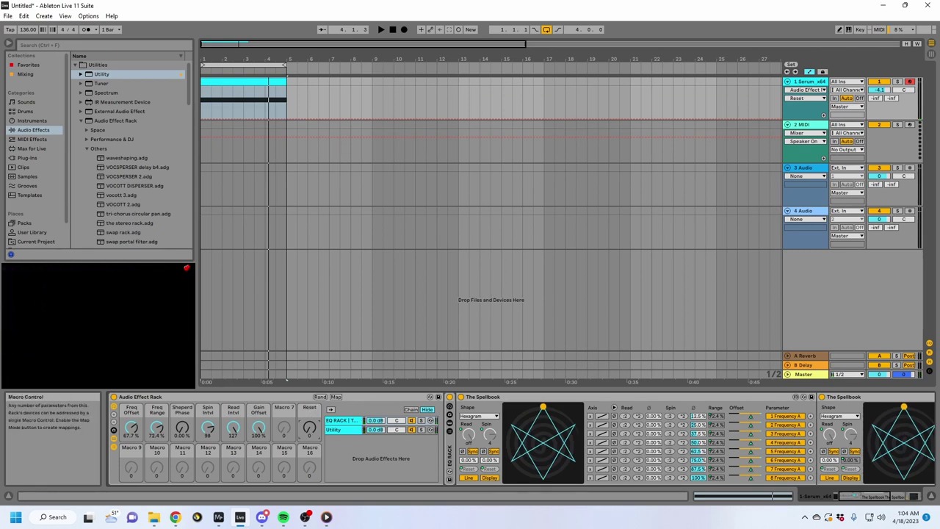
{"action": "key", "text": "space"}
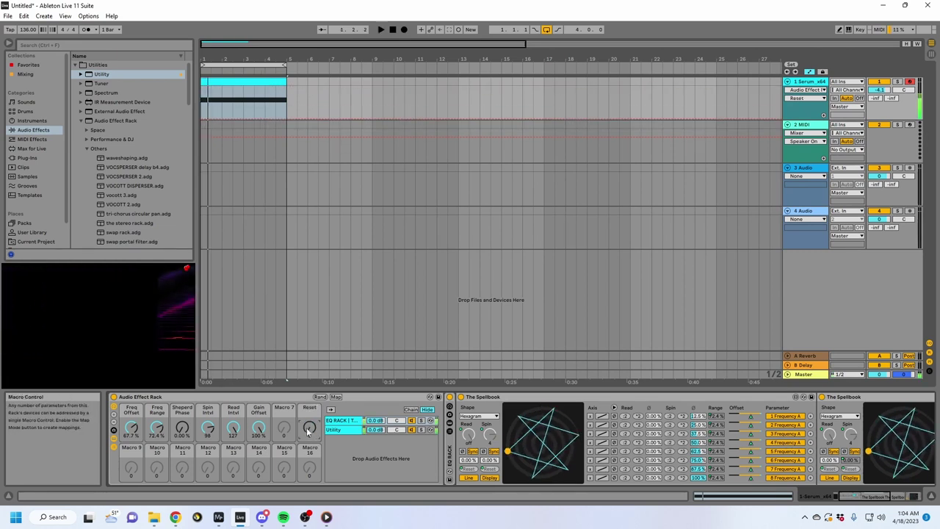
Step: Map the frequency Spellbook's Spin Unit toggle to Macro 16 of the outer Audio Effect Rack
{"action": "left_click", "coordinate": [515, 396]}
{"action": "key", "text": "Left"}
{"action": "key", "text": "Left"}
{"action": "key", "text": "Left"}
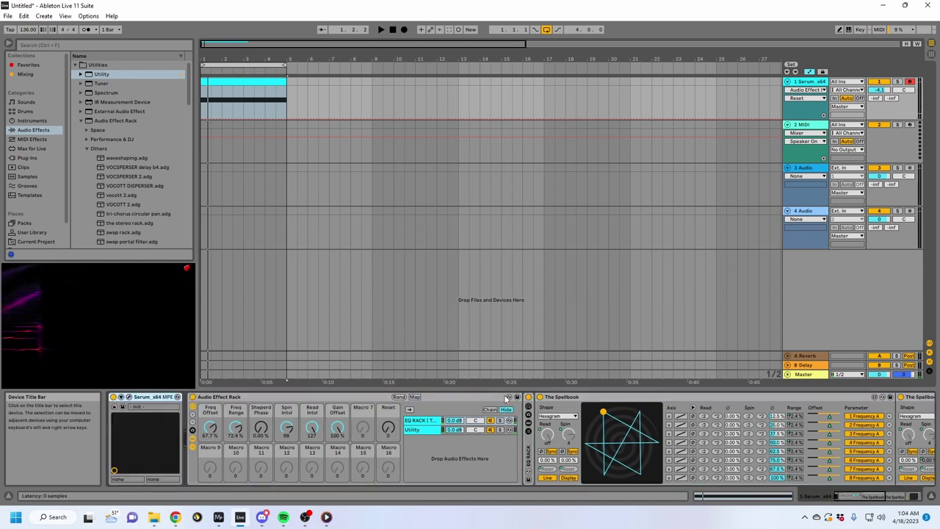
{"action": "left_click", "coordinate": [415, 396]}
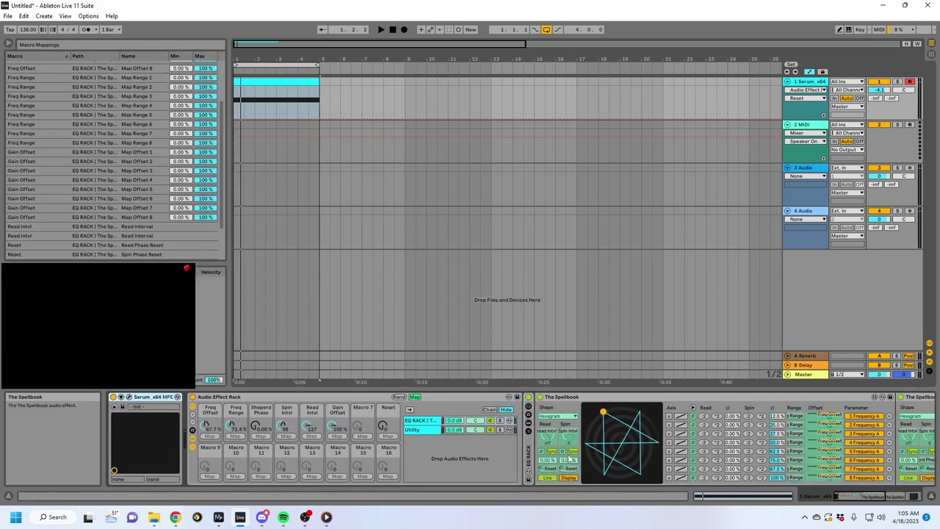
{"action": "left_click", "coordinate": [389, 475]}
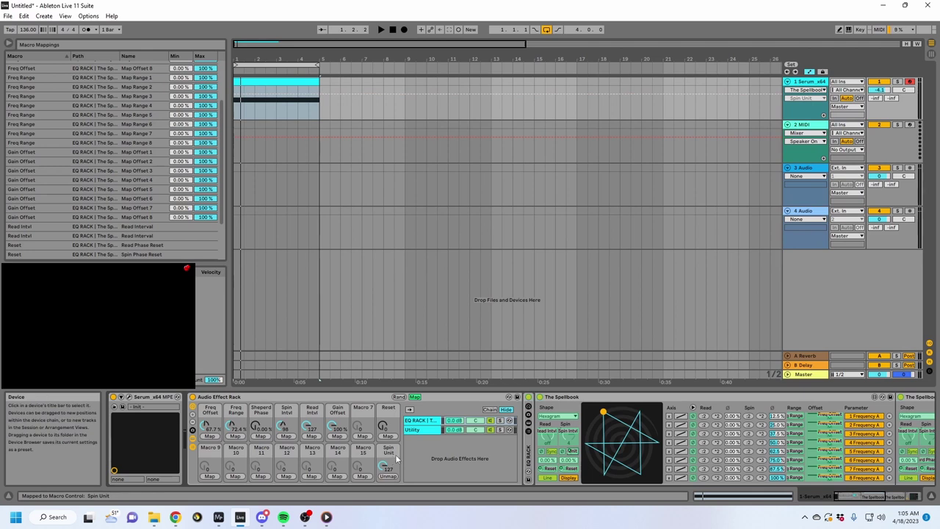
Step: Rename Macro 16 to "Sync", map the gain Spellbook's Spin Unit to it, and leave mapping mode
{"action": "key", "text": "ctrl+r"}
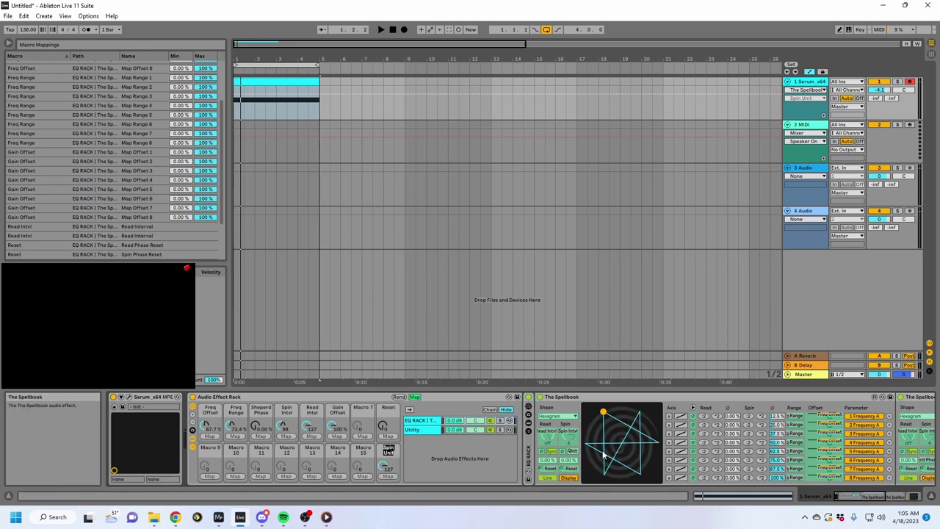
{"action": "left_click", "coordinate": [566, 399]}
{"action": "left_click", "coordinate": [580, 459]}
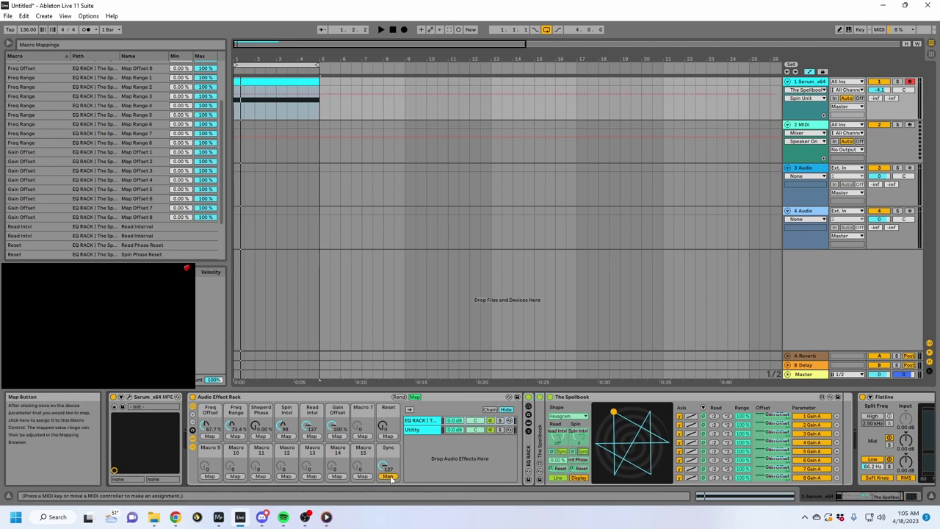
{"action": "left_click", "coordinate": [388, 476]}
{"action": "left_click", "coordinate": [415, 398]}
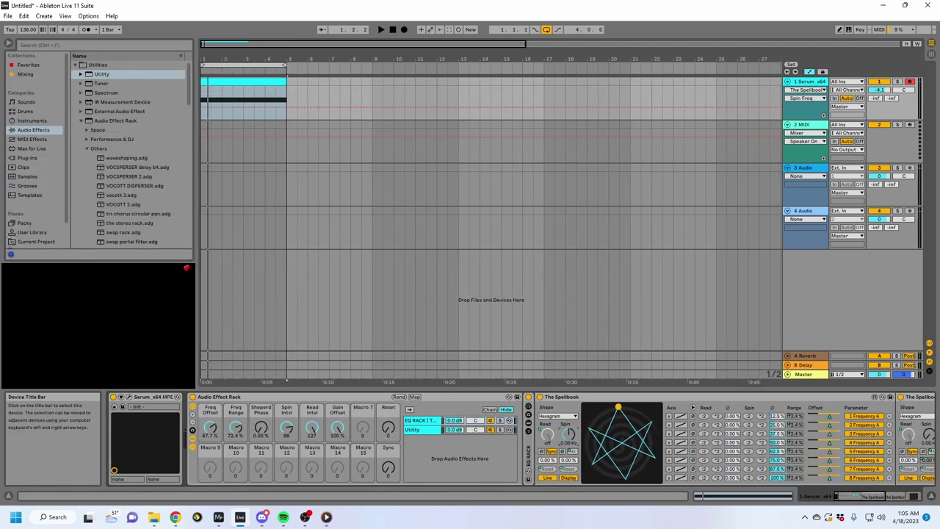
Step: Map the Spin Frequency of both the frequency and gain Spellbooks to Macro 7 and leave mapping mode
{"action": "left_click", "coordinate": [415, 396]}
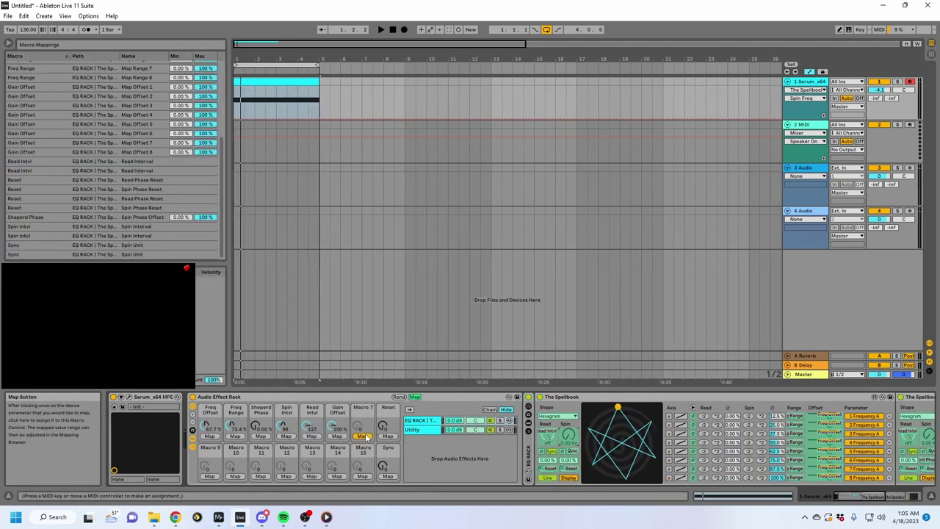
{"action": "left_click", "coordinate": [365, 436]}
{"action": "double_click", "coordinate": [562, 396]}
{"action": "left_click", "coordinate": [583, 439]}
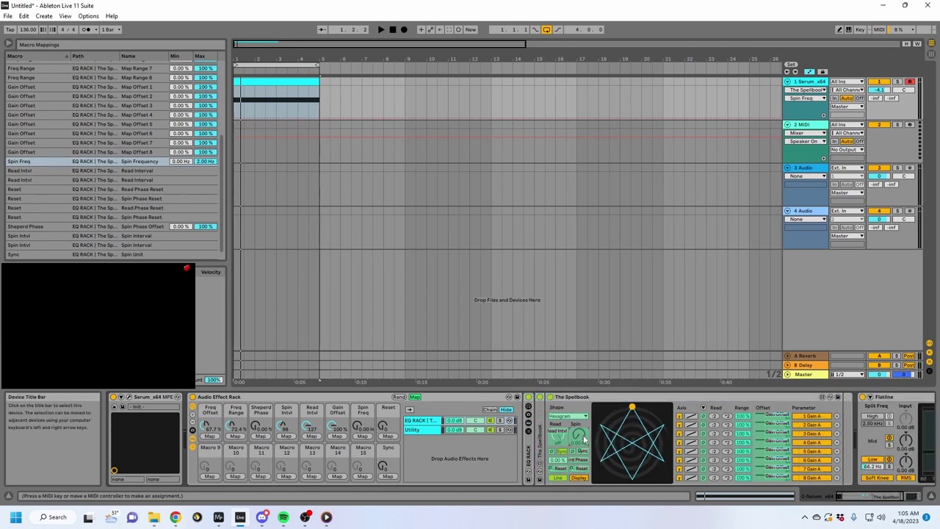
{"action": "left_click", "coordinate": [414, 396]}
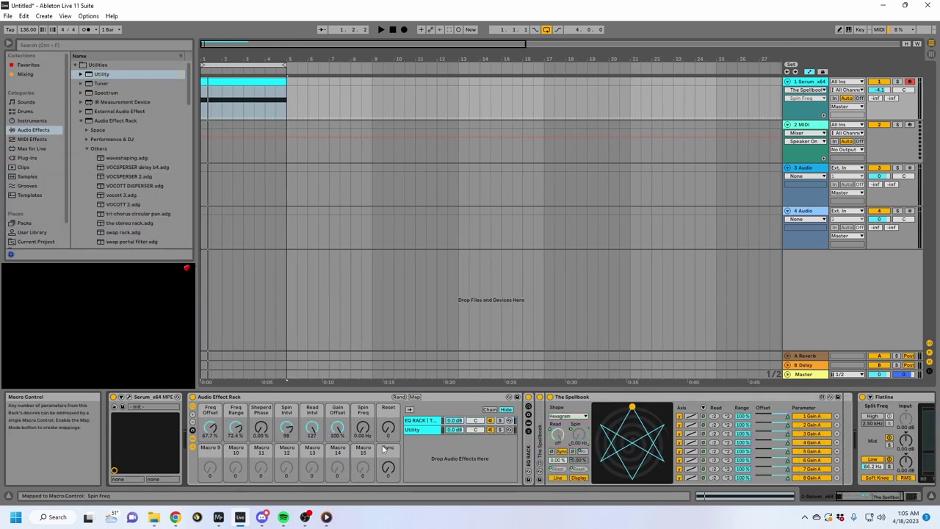
Step: Audition the clip with the Spin Freq macro at 0.70 Hz and the Sync macro raised to 127
{"action": "key", "text": "space"}
{"action": "mouse_move", "coordinate": [362, 429]}
{"action": "left_mouse_down"}
{"action": "mouse_move", "coordinate": [362, 404]}
{"action": "mouse_move", "coordinate": [363, 416]}
{"action": "left_mouse_up"}
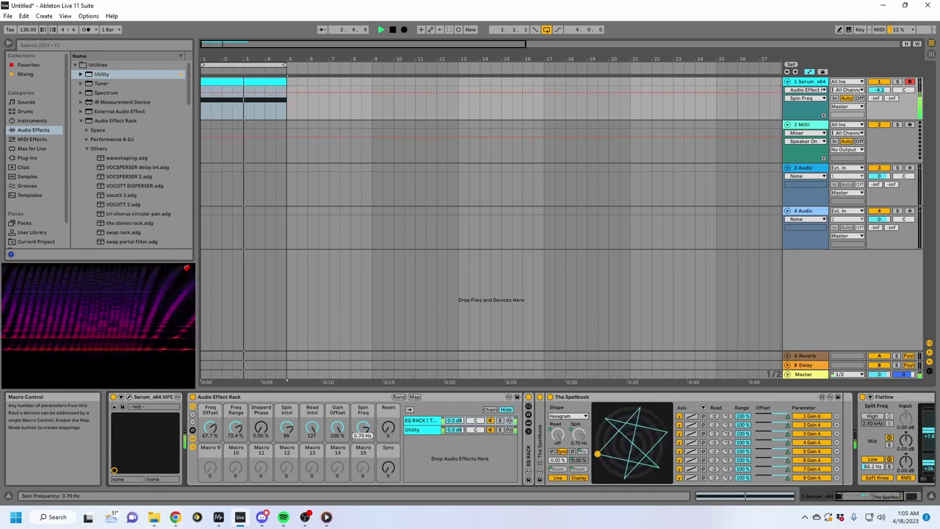
{"action": "left_click_drag", "start_coordinate": [388, 467], "coordinate": [388, 411]}
{"action": "key", "text": "space"}
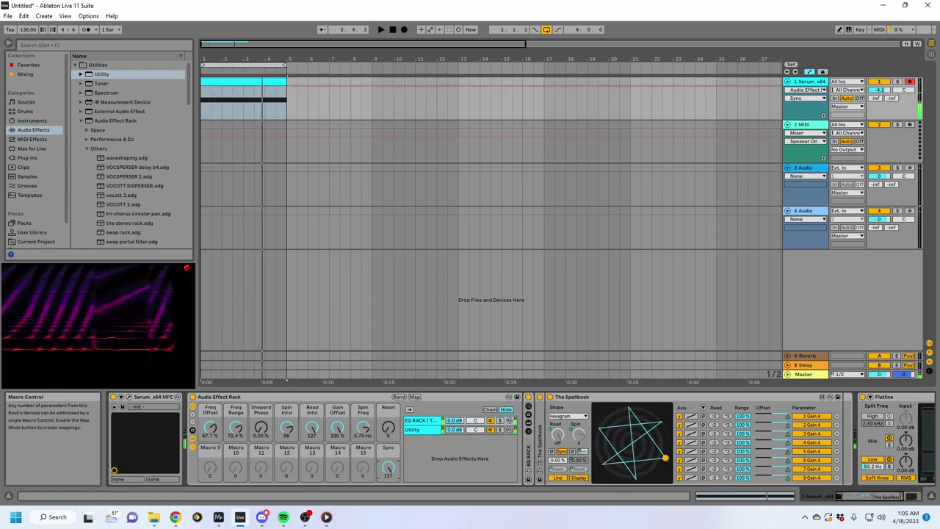
Step: Return the Sync macro to 0 and, with the clip playing, set the Spin Freq macro to 0.14 Hz
{"action": "left_click_drag", "start_coordinate": [388, 467], "coordinate": [388, 522]}
{"action": "left_click_drag", "start_coordinate": [363, 429], "coordinate": [363, 438]}
{"action": "left_click", "coordinate": [286, 428]}
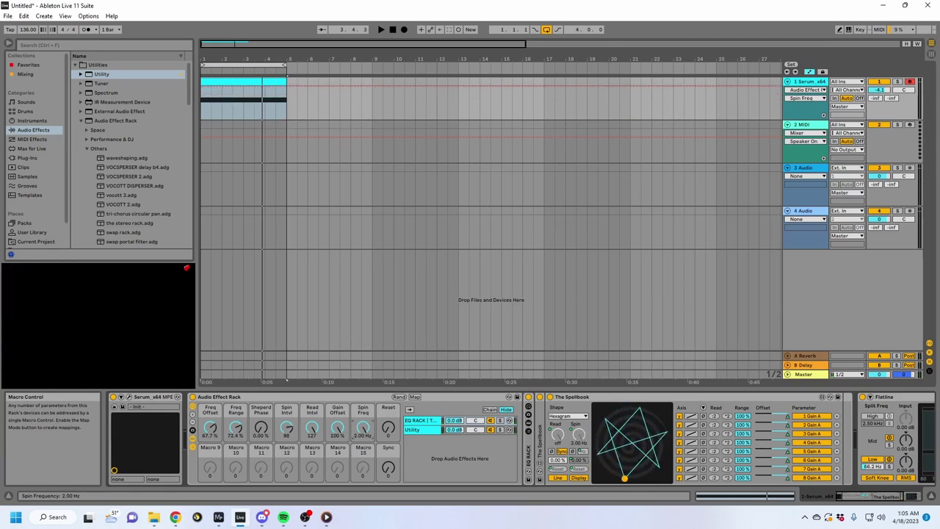
{"action": "key", "text": "space"}
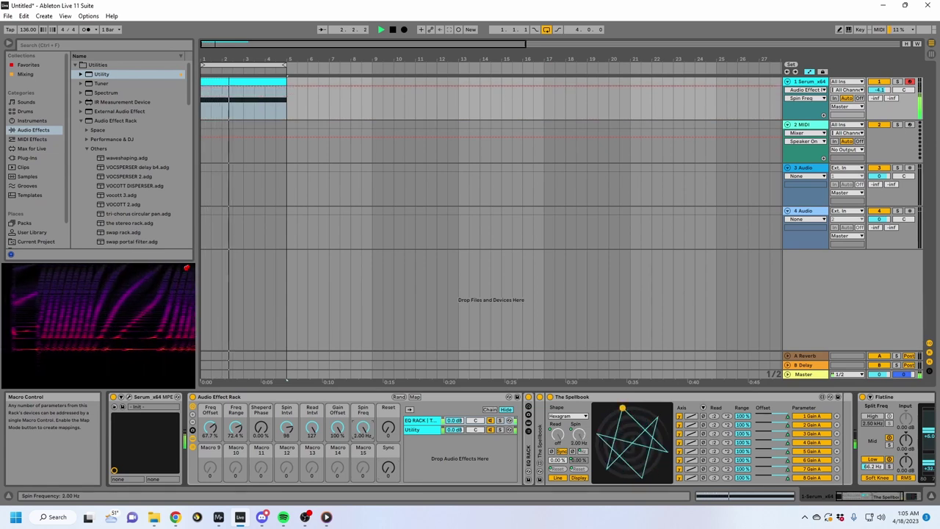
{"action": "left_click", "coordinate": [389, 441]}
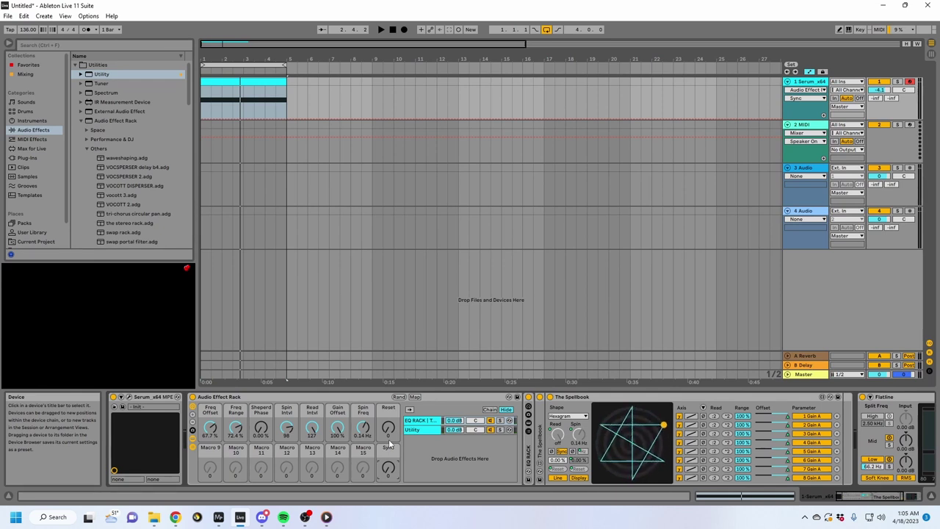
Step: Fold the gain Spellbook, unfold the EQ RACK, and play the clip to examine the moving EQ Eight notches
{"action": "double_click", "coordinate": [582, 399]}
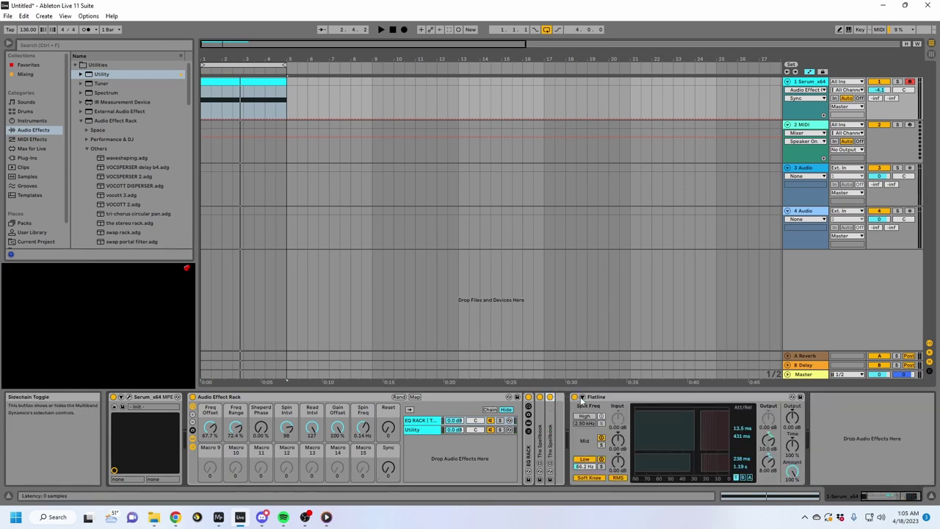
{"action": "left_click", "coordinate": [532, 447]}
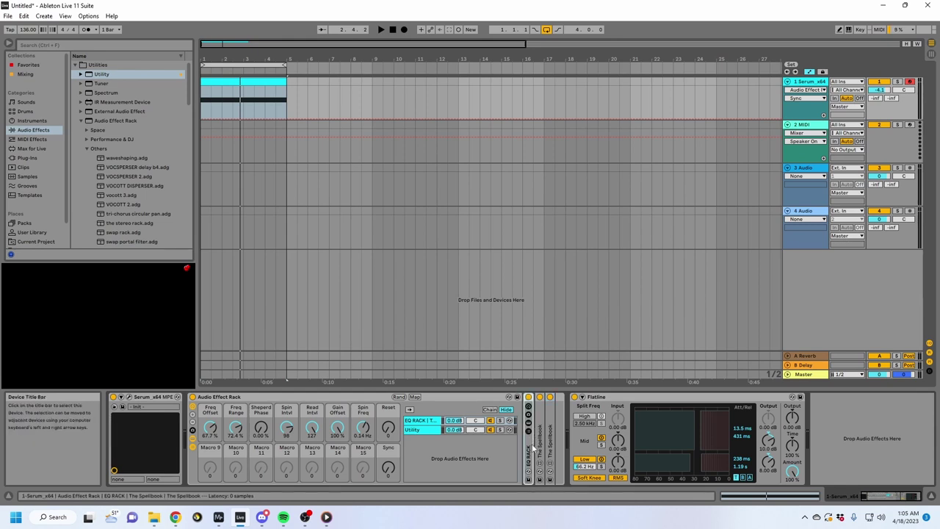
{"action": "double_click", "coordinate": [532, 447]}
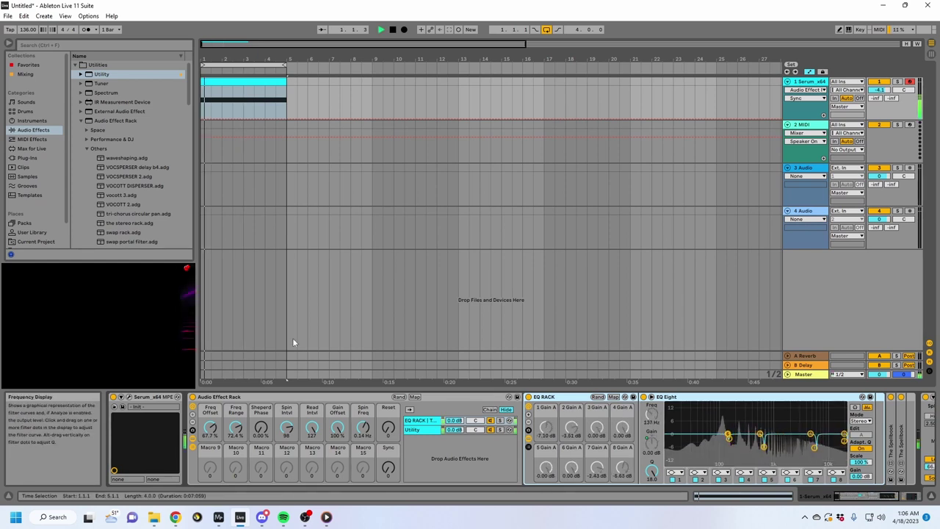
{"action": "mouse_move", "coordinate": [162, 302]}
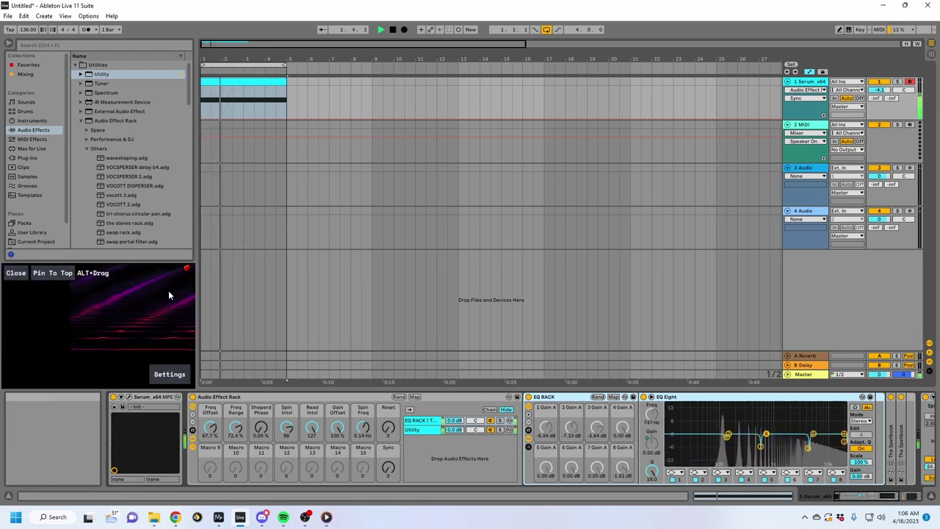
{"action": "double_click", "coordinate": [551, 396]}
{"action": "double_click", "coordinate": [533, 434]}
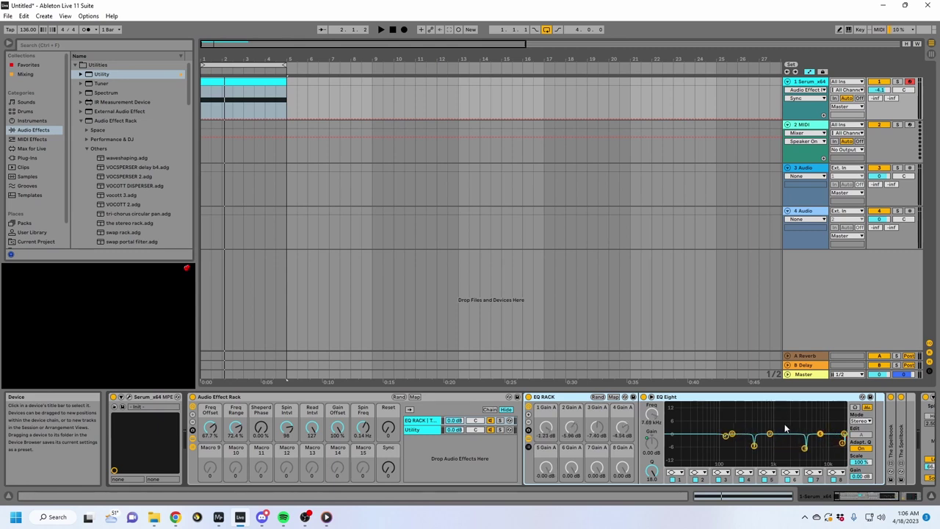
Step: Fold the EQ Eight and duplicate the EQ RACK together with both Spellbooks within the first chain
{"action": "left_click", "coordinate": [422, 430]}
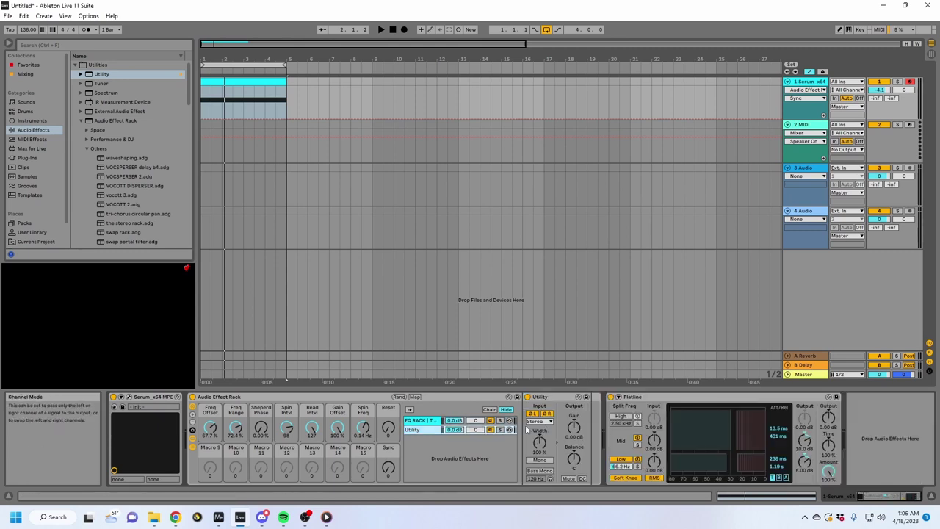
{"action": "left_click", "coordinate": [427, 423]}
{"action": "double_click", "coordinate": [664, 396]}
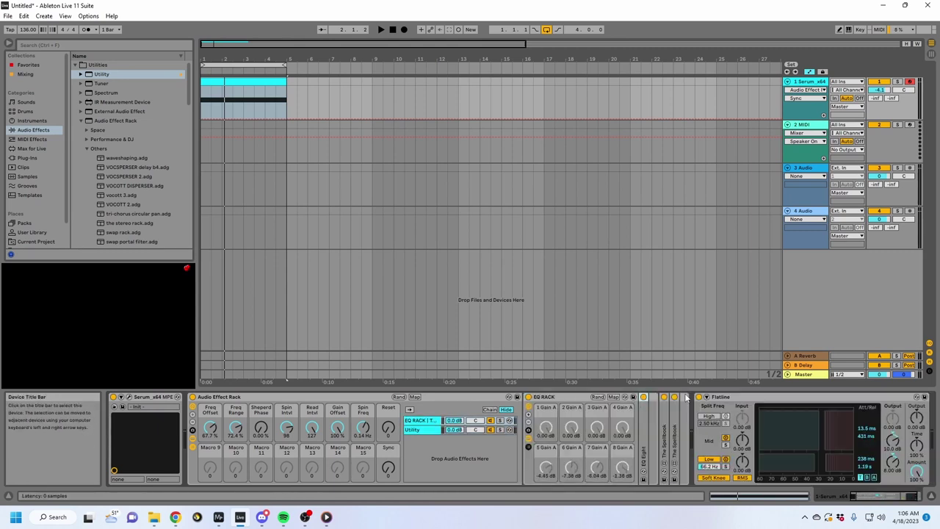
{"action": "left_click", "coordinate": [568, 397]}
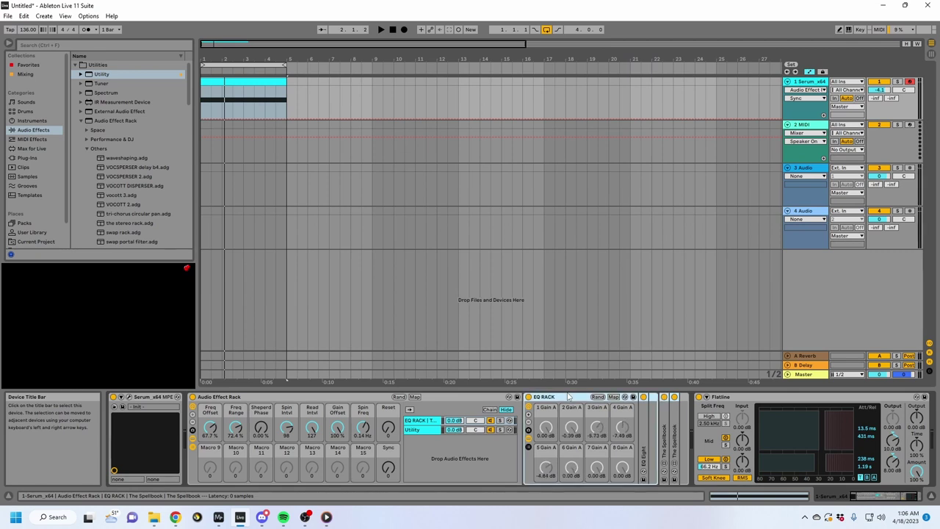
{"action": "key", "text": "ctrl+d"}
{"action": "key", "text": "ctrl+f"}
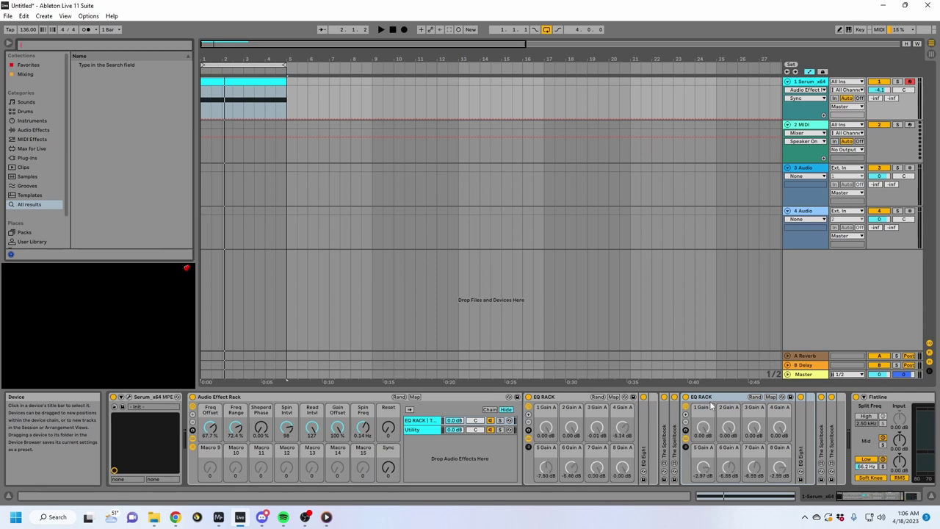
Step: Unfold the two duplicated Spellbooks and hide the extended phase columns in their mapping lists
{"action": "double_click", "coordinate": [821, 434]}
{"action": "left_click", "coordinate": [845, 461]}
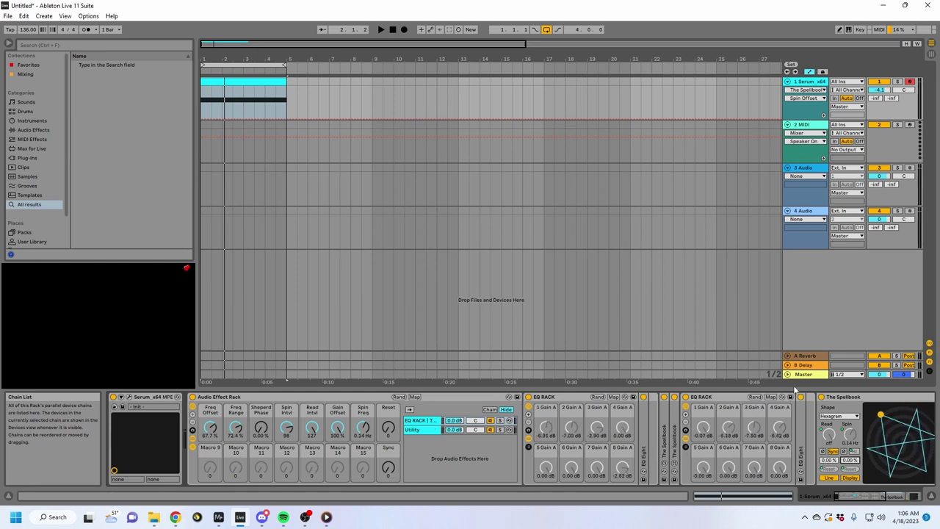
{"action": "left_click", "coordinate": [817, 397]}
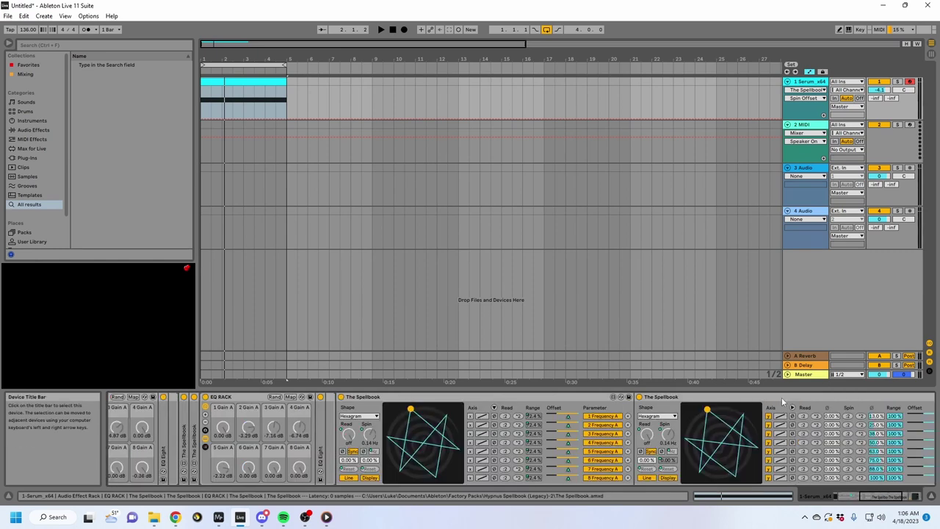
{"action": "left_click", "coordinate": [792, 407]}
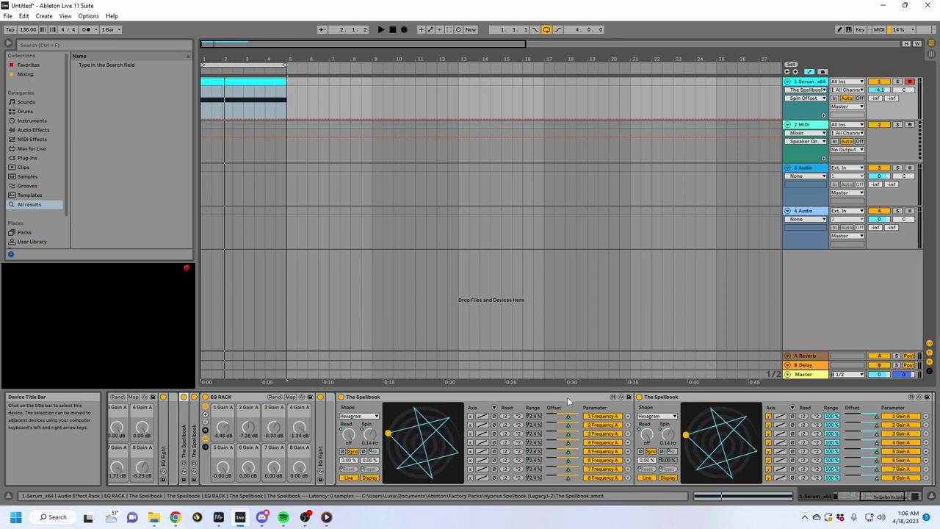
{"action": "left_click", "coordinate": [493, 407]}
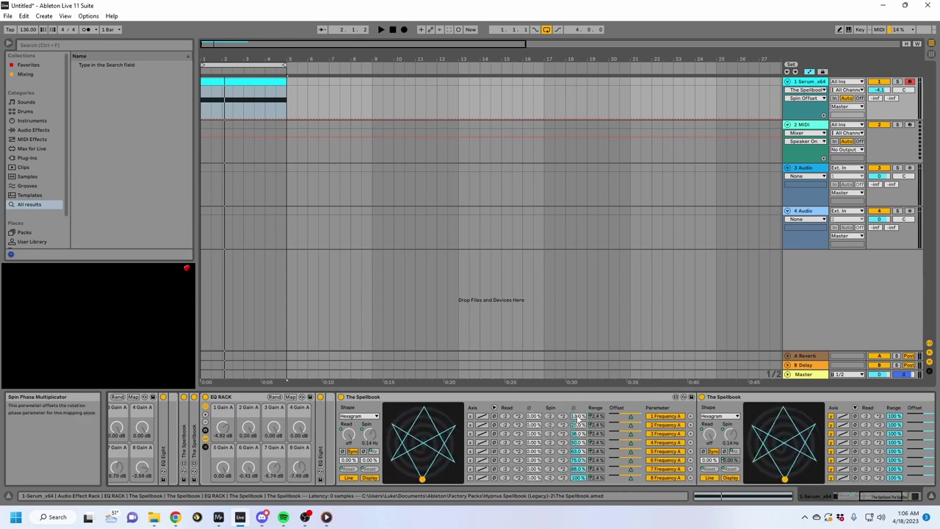
{"action": "left_click", "coordinate": [494, 408]}
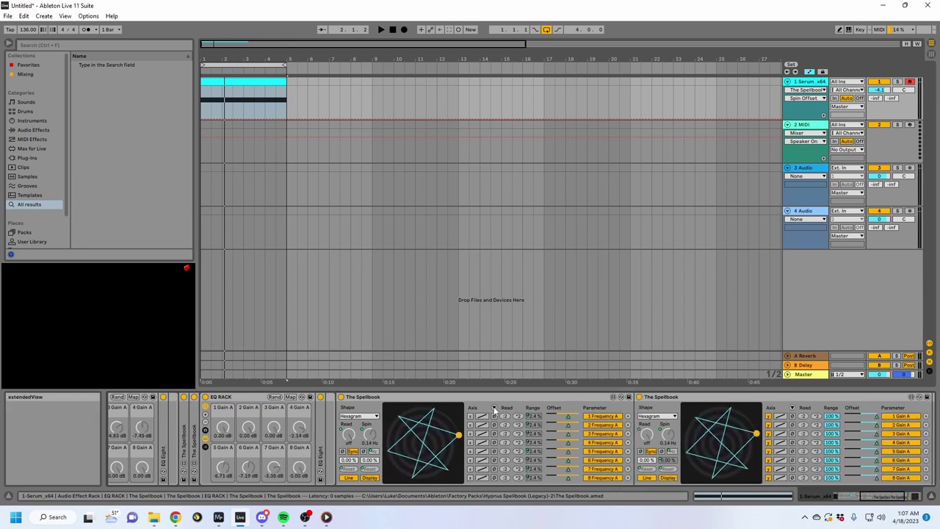
Step: Set the duplicated frequency Spellbook's Spin Offset to 6.25 % and return to the outer rack's macros
{"action": "left_click", "coordinate": [349, 460]}
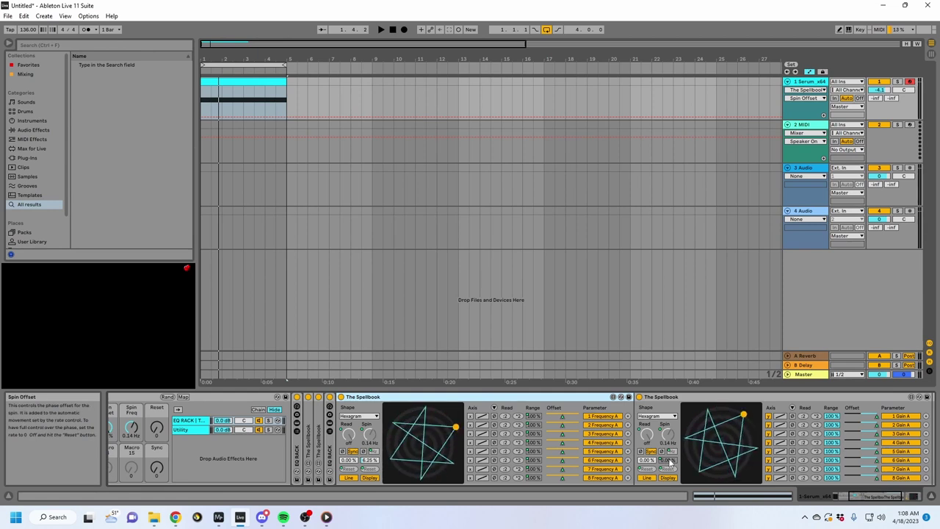
{"action": "key", "text": "Left"}
{"action": "key", "text": "Left"}
{"action": "key", "text": "Left"}
{"action": "key", "text": "Left"}
{"action": "key", "text": "Left"}
{"action": "key", "text": "Left"}
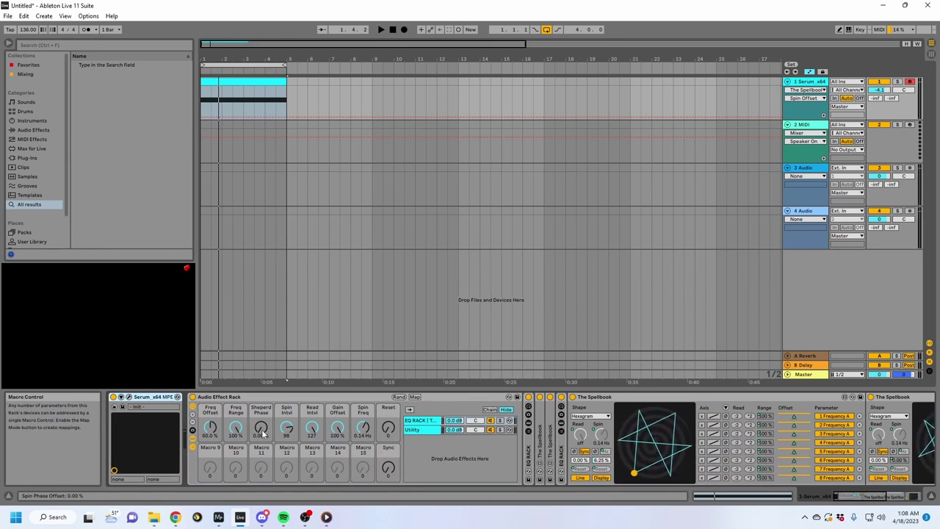
Step: Set the Sheperd Phase mapping maximum to 93.8 % for the first Spin Phase Offset and the minimum to 6.25 % for the second
{"action": "left_click", "coordinate": [414, 396]}
{"action": "left_click", "coordinate": [255, 424]}
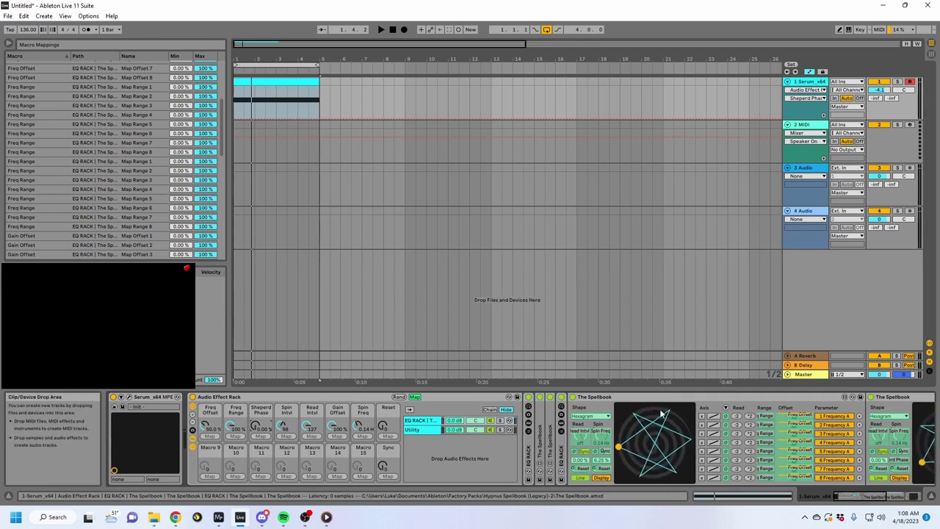
{"action": "scroll", "coordinate": [85, 171], "scroll_direction": "down", "scroll_amount": 2}
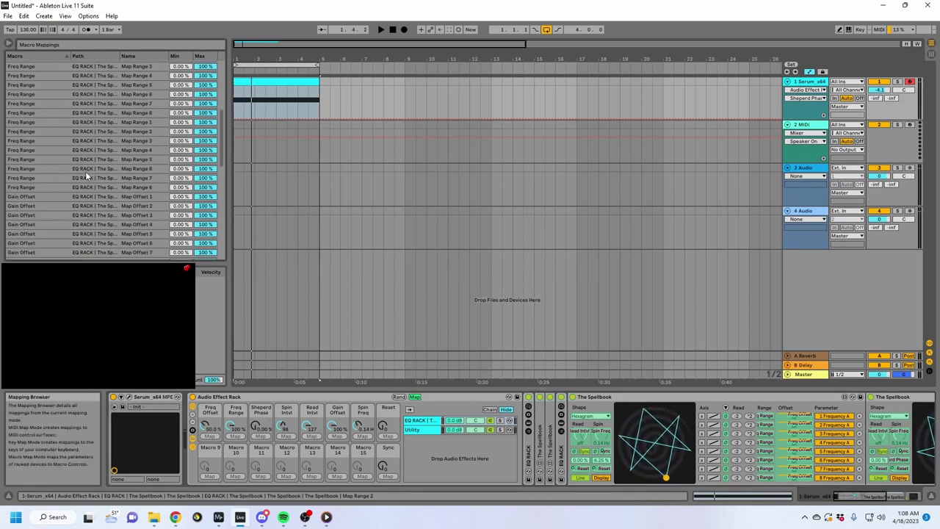
{"action": "scroll", "coordinate": [85, 171], "scroll_direction": "down", "scroll_amount": 10}
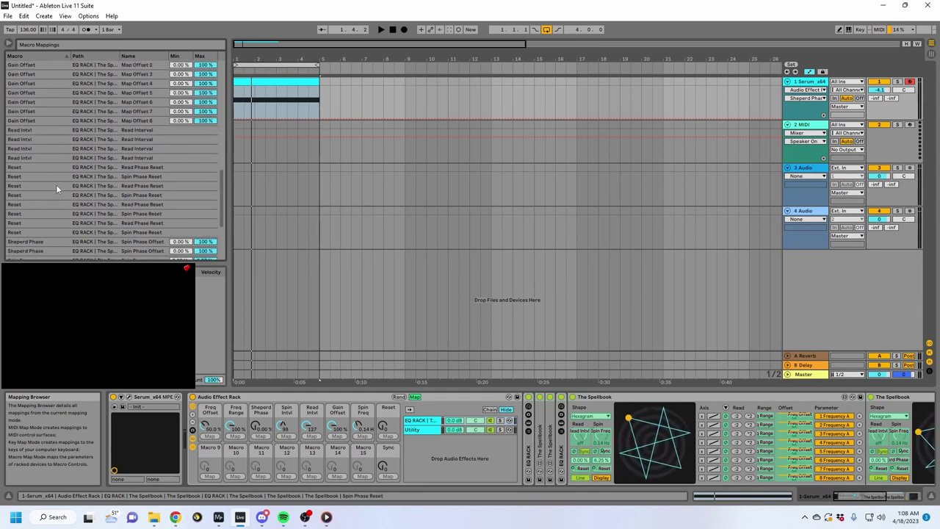
{"action": "scroll", "coordinate": [55, 184], "scroll_direction": "down", "scroll_amount": 2}
{"action": "left_click", "coordinate": [74, 203]}
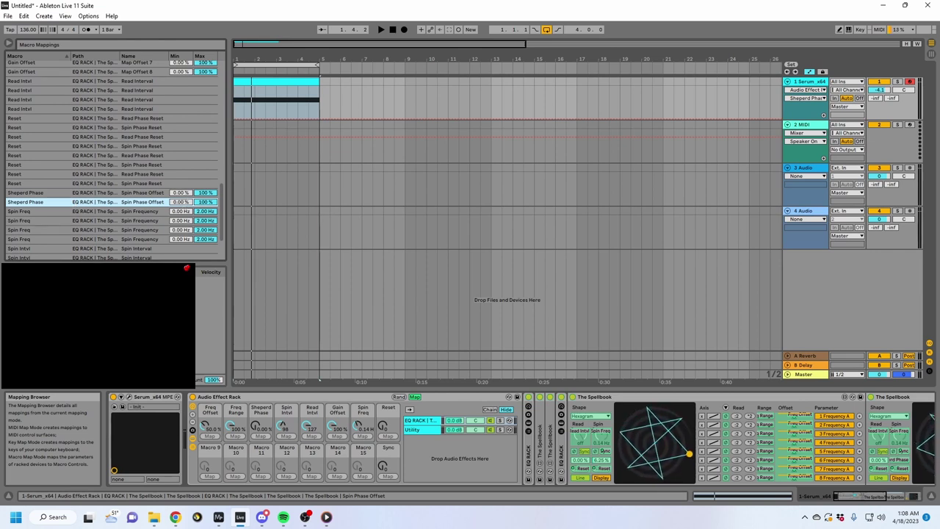
{"action": "left_click", "coordinate": [205, 193]}
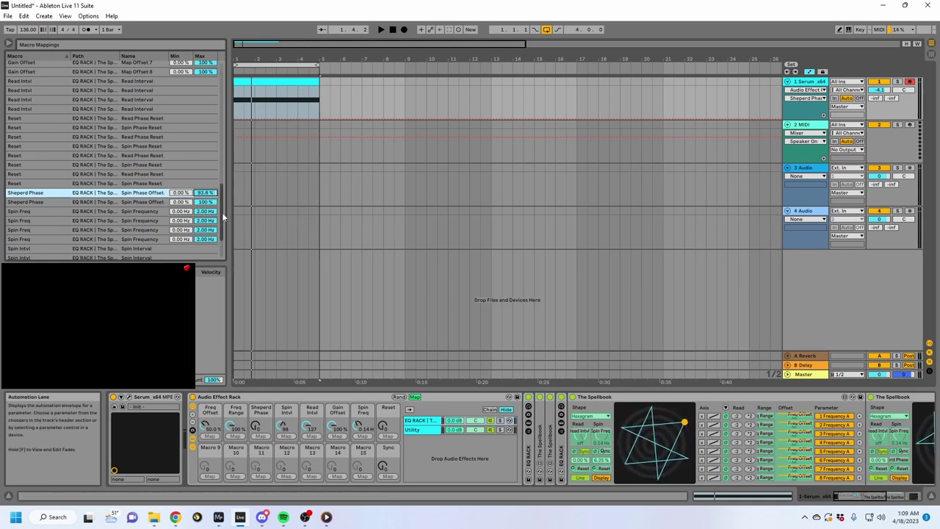
{"action": "left_click", "coordinate": [183, 202]}
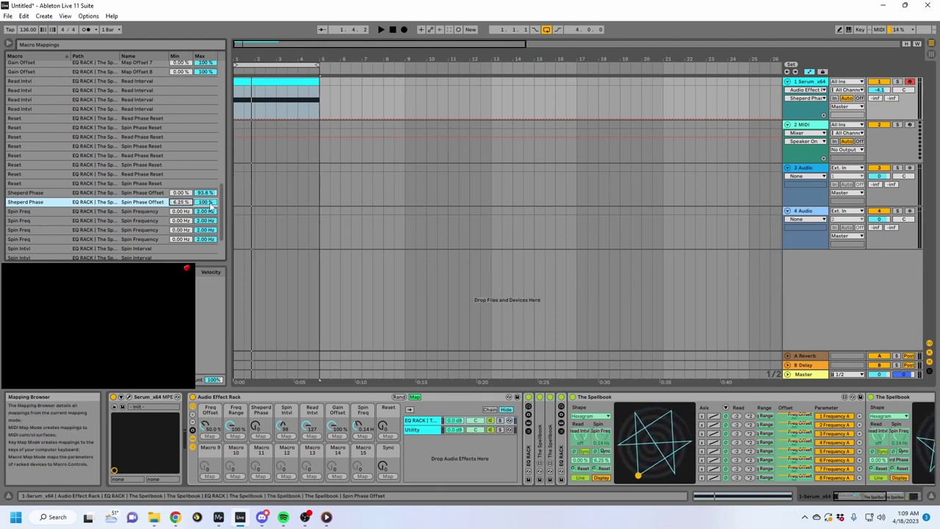
{"action": "left_click", "coordinate": [415, 396]}
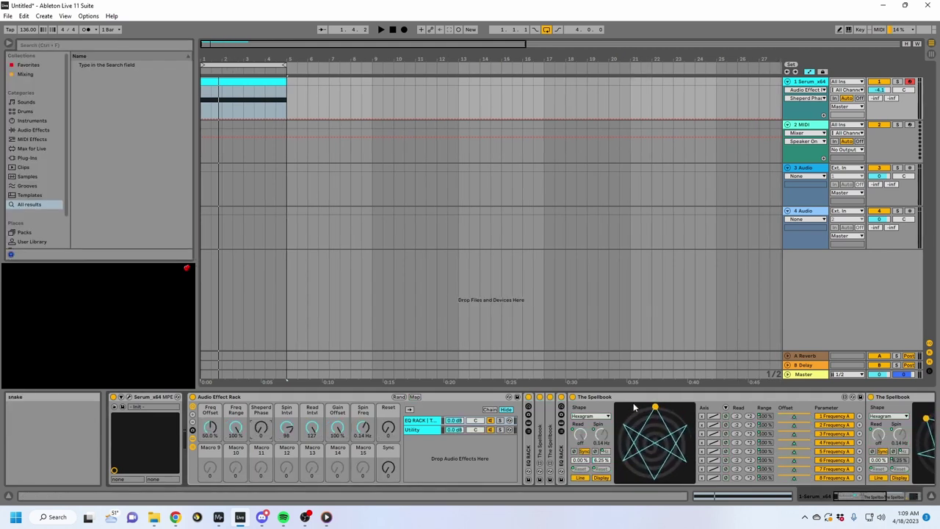
Step: Play the clip from the outer rack's macros and switch the duplicated EQ RACK on to compare its effect
{"action": "left_click", "coordinate": [623, 397]}
{"action": "key", "text": "Right"}
{"action": "key", "text": "Left"}
{"action": "key", "text": "Left"}
{"action": "key", "text": "Left"}
{"action": "key", "text": "Left"}
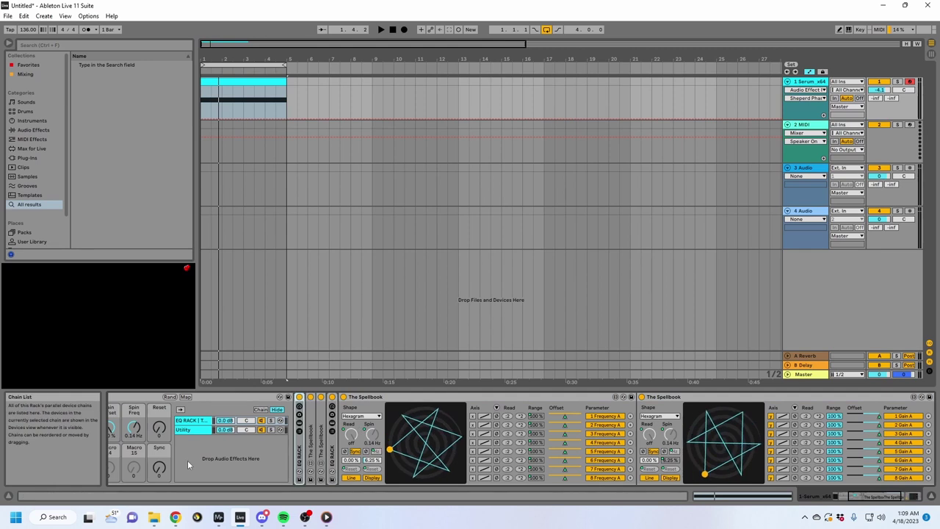
{"action": "scroll", "coordinate": [367, 448], "scroll_direction": "up", "scroll_amount": 3}
{"action": "key", "text": "space"}
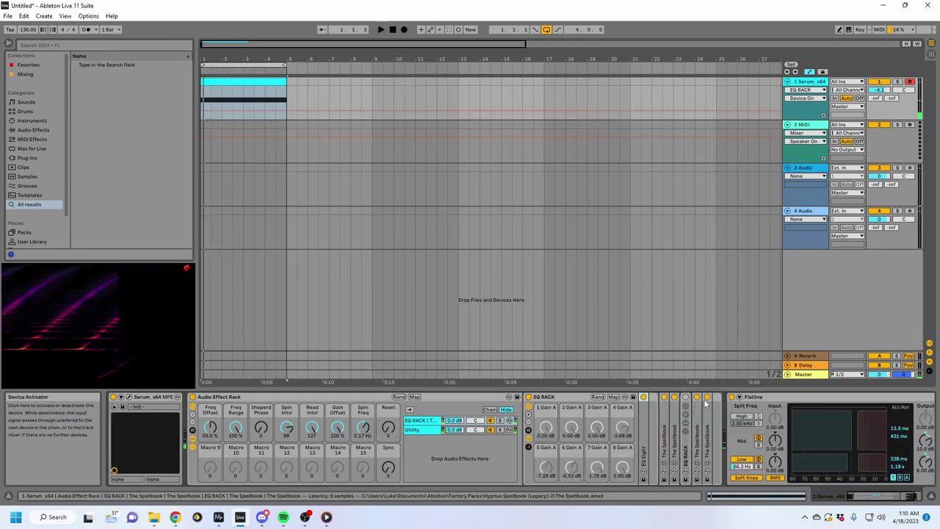
{"action": "left_click", "coordinate": [686, 397]}
{"action": "key", "text": "space"}
Step: While the clip plays, set the Sheperd Phase macro to 64, Freq Offset to 40.2 %, and Read Intvl to 90
{"action": "left_click_drag", "start_coordinate": [270, 431], "coordinate": [271, 411]}
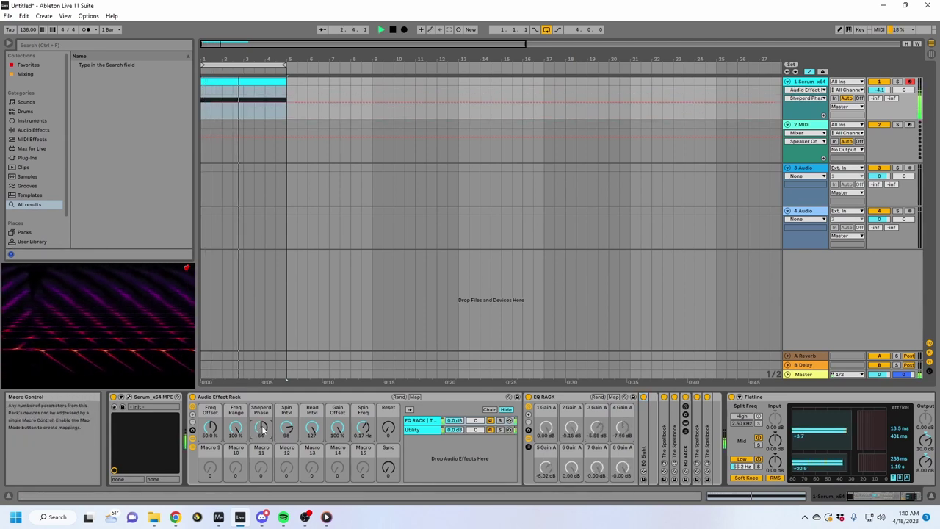
{"action": "left_click_drag", "start_coordinate": [236, 428], "coordinate": [210, 448]}
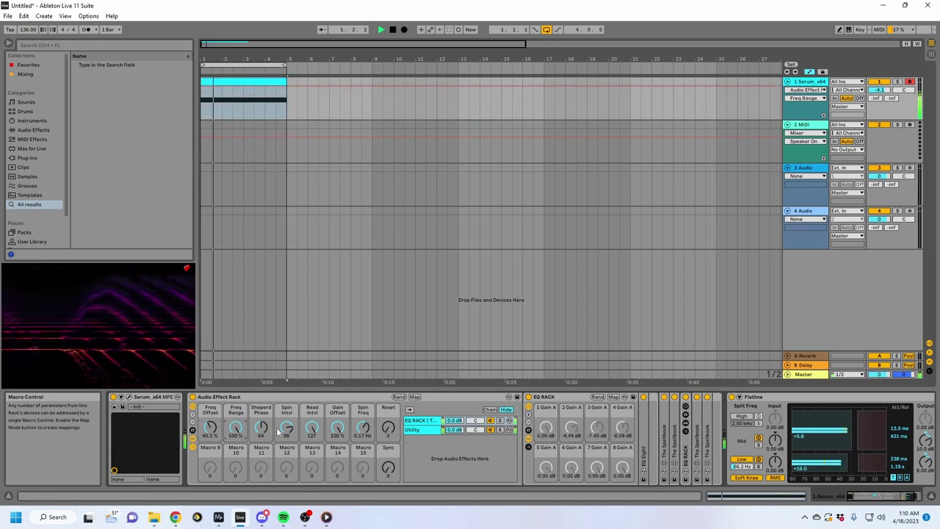
{"action": "key", "text": "space"}
{"action": "key", "text": "space"}
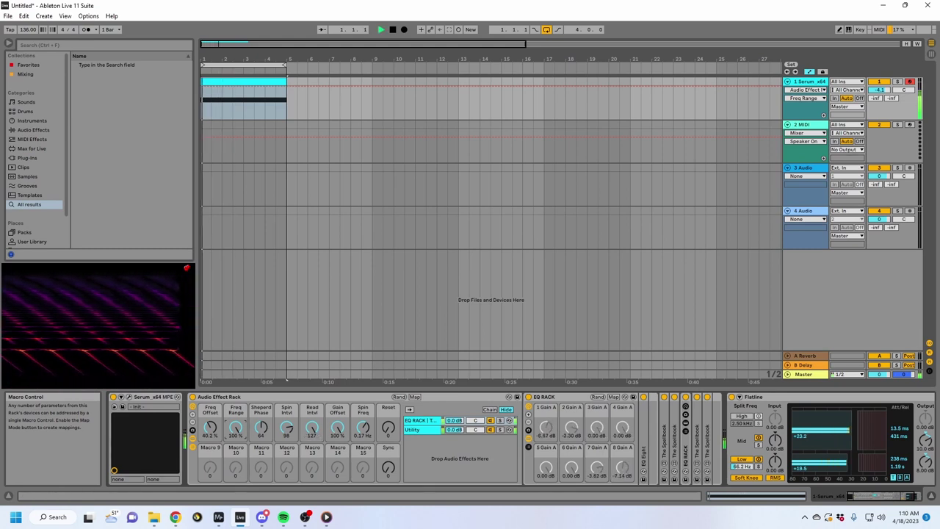
{"action": "left_click_drag", "start_coordinate": [316, 431], "coordinate": [315, 474]}
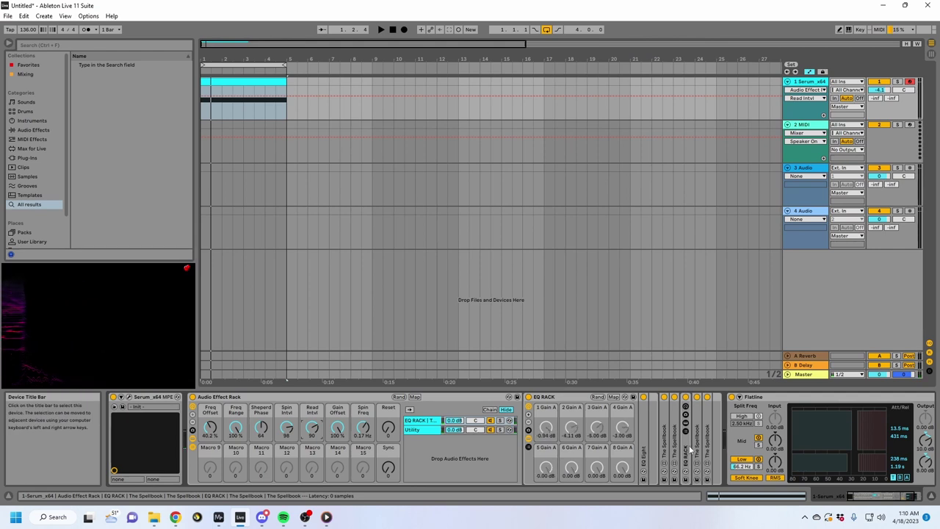
Step: Unmap the Read interval of both duplicated Spellbooks from the outer rack's Read Intvl macro
{"action": "left_click", "coordinate": [414, 396]}
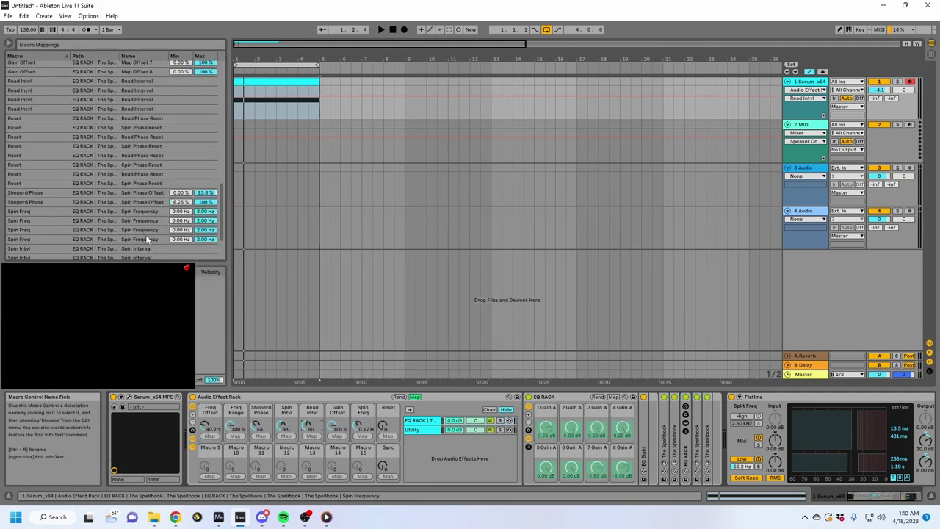
{"action": "scroll", "coordinate": [134, 224], "scroll_direction": "down", "scroll_amount": 4}
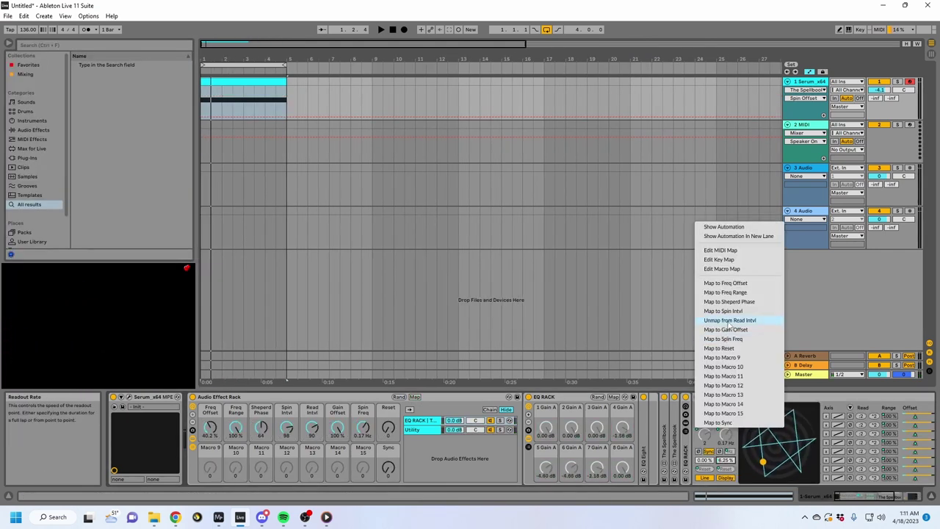
{"action": "left_click", "coordinate": [727, 320]}
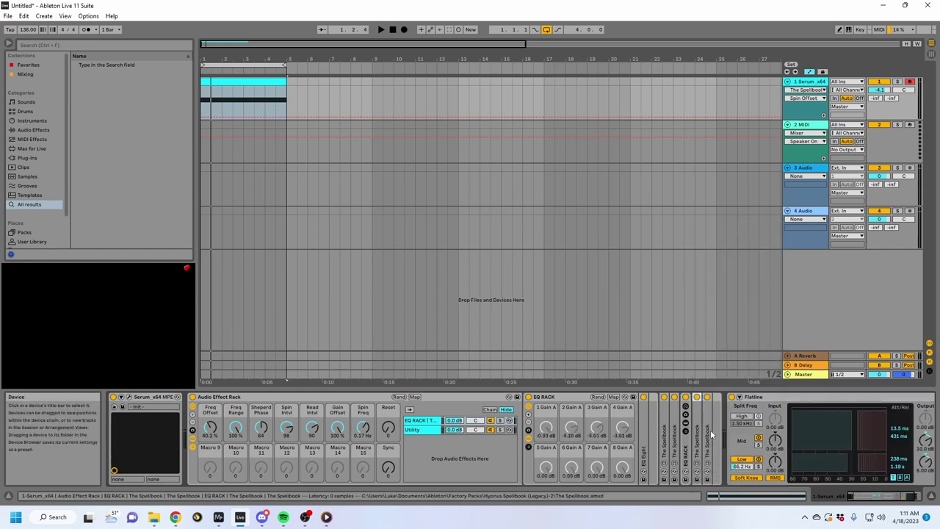
{"action": "right_click", "coordinate": [717, 435]}
{"action": "left_click", "coordinate": [732, 321]}
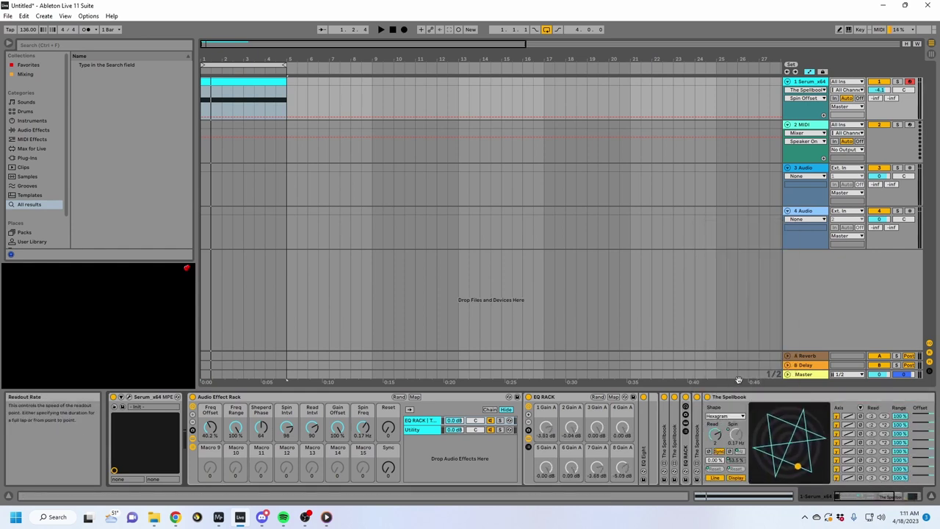
Step: Map the Read interval of both duplicated Spellbooks to the outer rack's Macro 13
{"action": "left_click", "coordinate": [415, 398]}
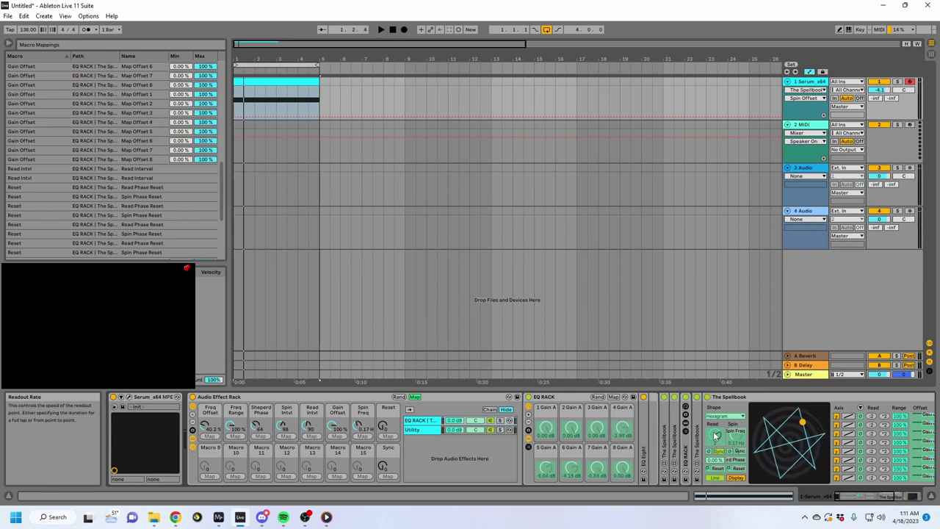
{"action": "left_click", "coordinate": [312, 476]}
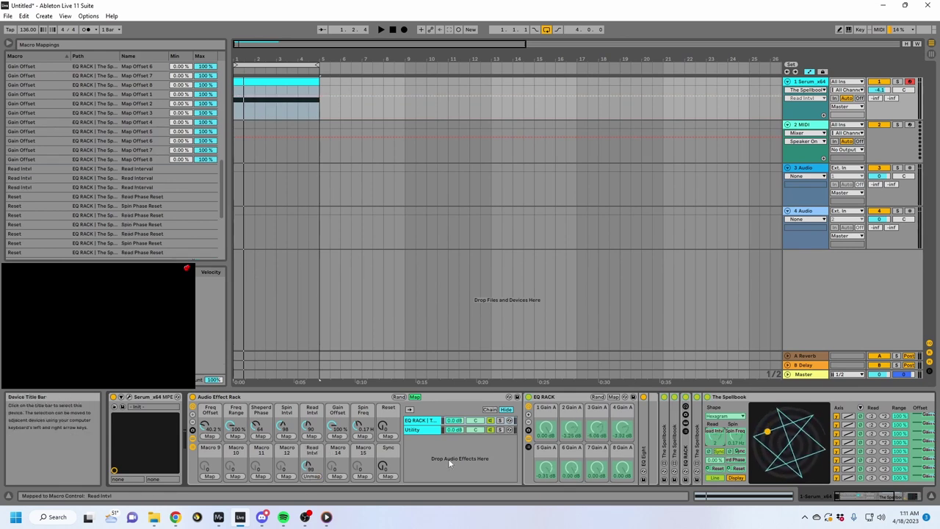
{"action": "left_click", "coordinate": [716, 435]}
{"action": "key", "text": "space"}
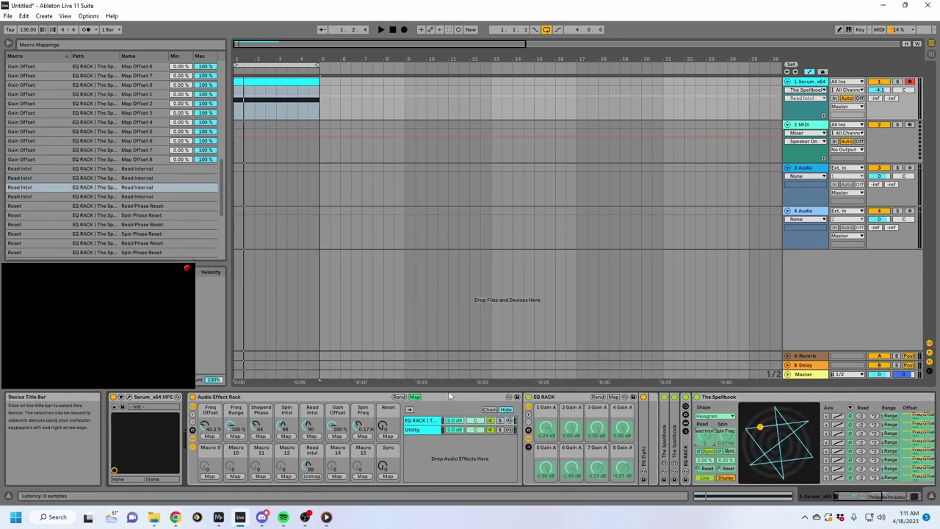
{"action": "left_click", "coordinate": [415, 397]}
Step: Set the duplicated stage's Read Intvl macro to 100 with the original one at 90, and fold the duplicated gain Spellbook
{"action": "left_click", "coordinate": [312, 430]}
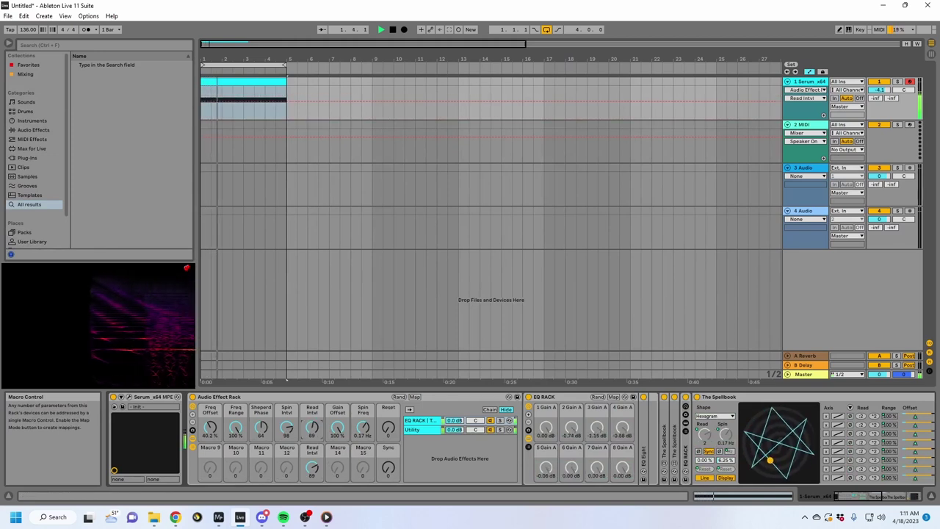
{"action": "left_click_drag", "start_coordinate": [313, 434], "coordinate": [313, 417]}
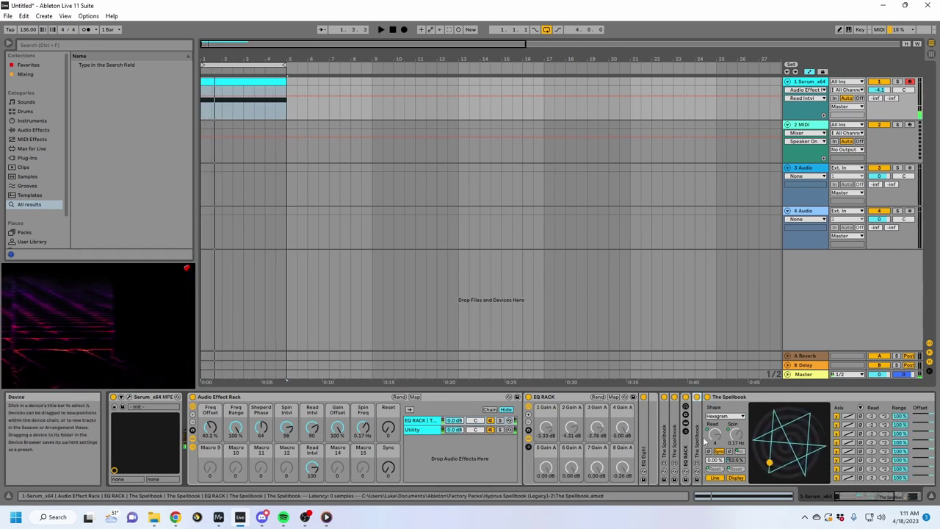
{"action": "double_click", "coordinate": [714, 399]}
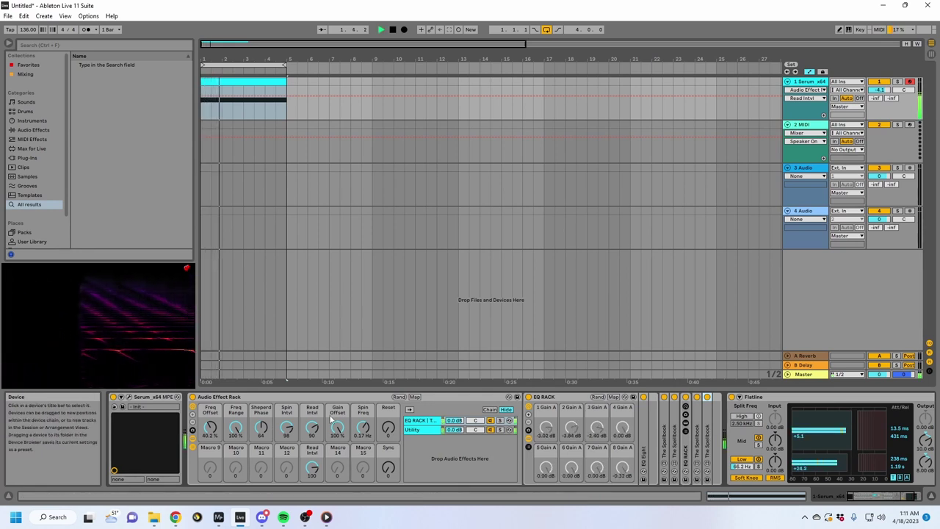
Step: While the clip plays, set Gain Offset to 100 %, both Read Intvl macros to 127, Sheperd Phase to 75, and Freq Offset to 65.4 %
{"action": "left_click_drag", "start_coordinate": [339, 424], "coordinate": [339, 470]}
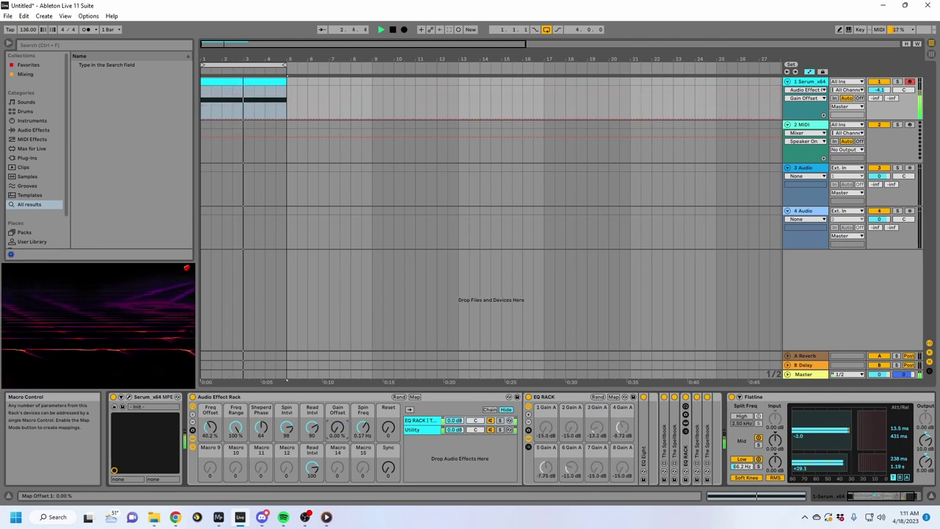
{"action": "left_click_drag", "start_coordinate": [261, 427], "coordinate": [261, 459]}
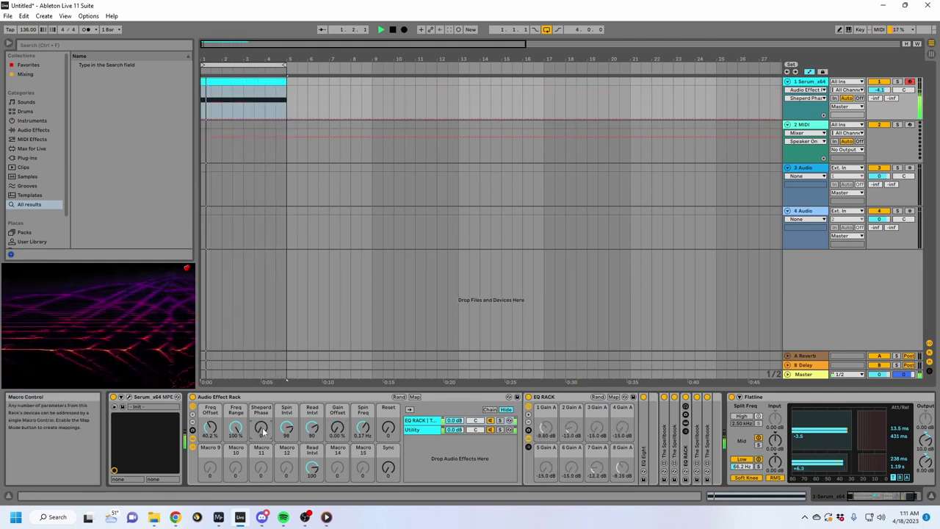
{"action": "left_click_drag", "start_coordinate": [332, 433], "coordinate": [332, 404]}
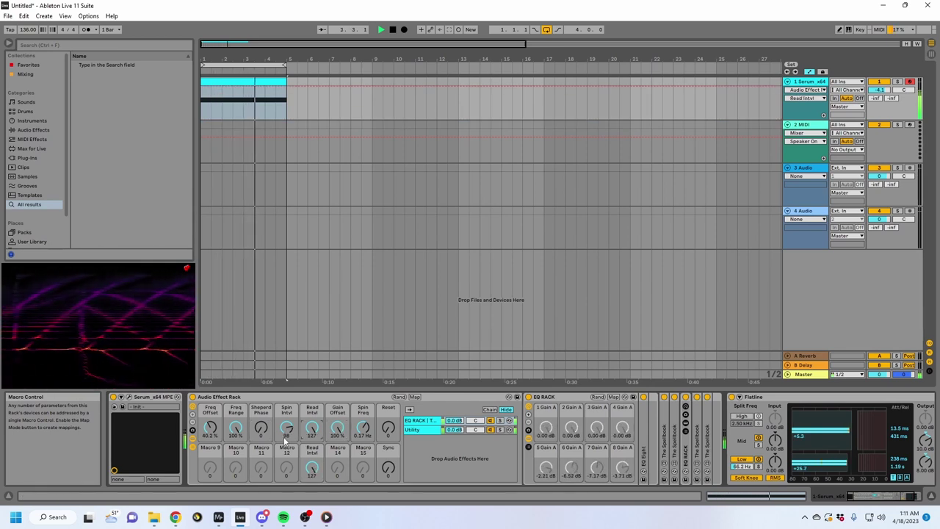
{"action": "left_click_drag", "start_coordinate": [273, 436], "coordinate": [273, 396]}
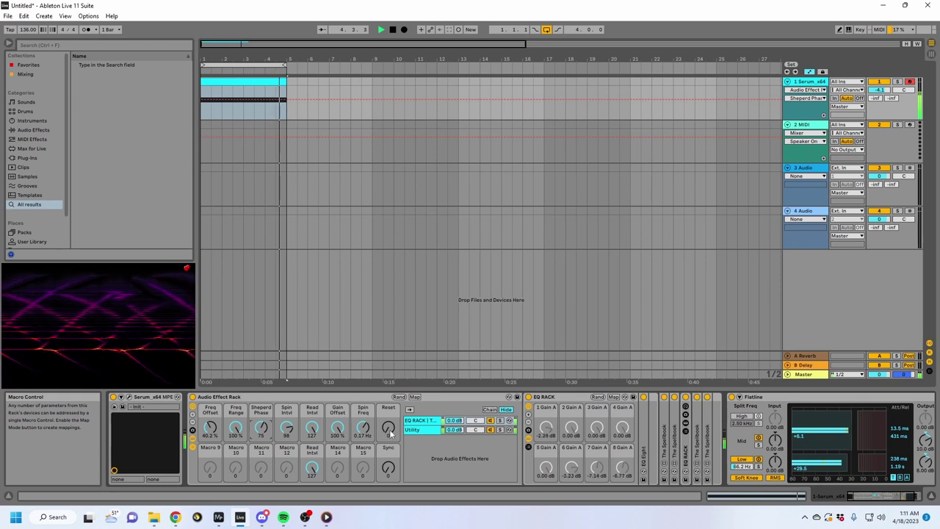
{"action": "left_click_drag", "start_coordinate": [210, 428], "coordinate": [210, 409]}
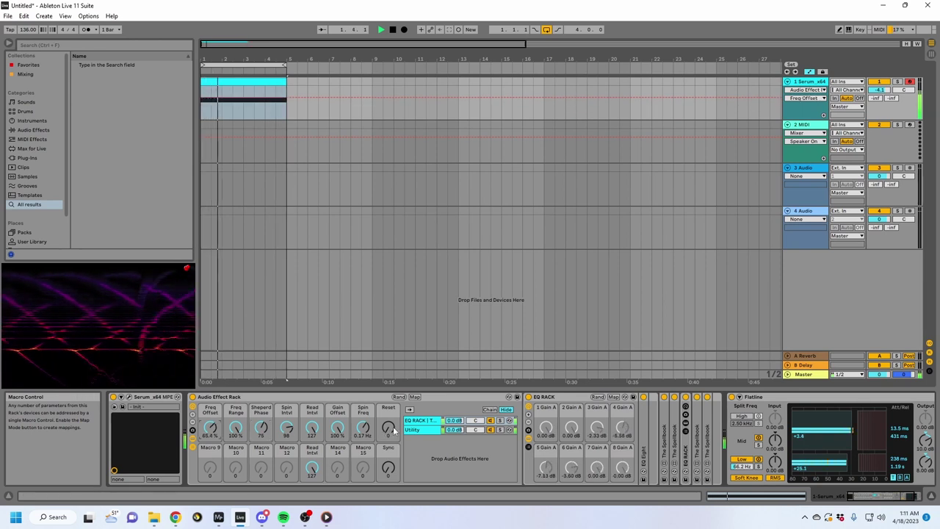
Step: Set Spin Freq to 0.97 Hz, restart playback, and set the duplicated stage's Read Intvl to 88 and the original Read Intvl to 73
{"action": "mouse_move", "coordinate": [363, 428]}
{"action": "left_mouse_down"}
{"action": "mouse_move", "coordinate": [363, 446]}
{"action": "mouse_move", "coordinate": [369, 408]}
{"action": "mouse_move", "coordinate": [362, 428]}
{"action": "left_mouse_up"}
{"action": "left_click", "coordinate": [388, 467]}
{"action": "key", "text": "space"}
{"action": "key", "text": "space"}
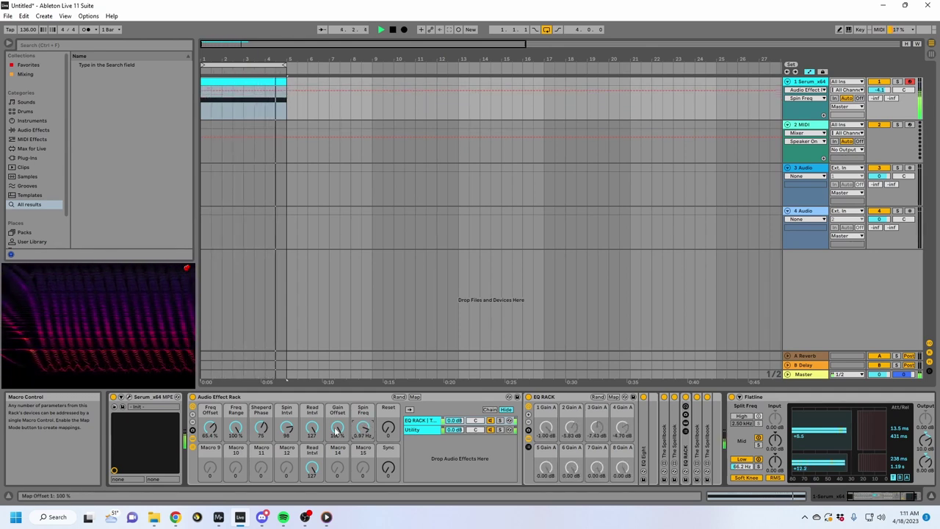
{"action": "left_click_drag", "start_coordinate": [312, 468], "coordinate": [312, 477]}
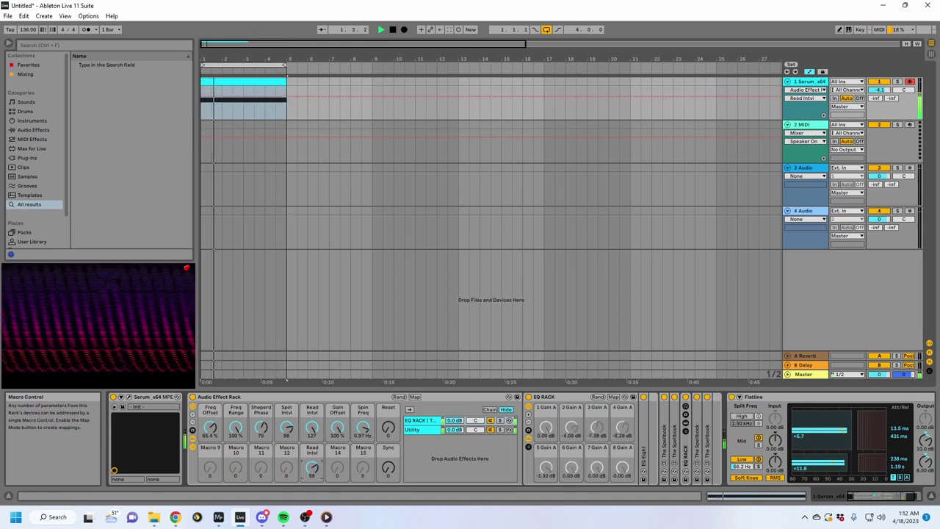
{"action": "left_click_drag", "start_coordinate": [316, 432], "coordinate": [317, 449]}
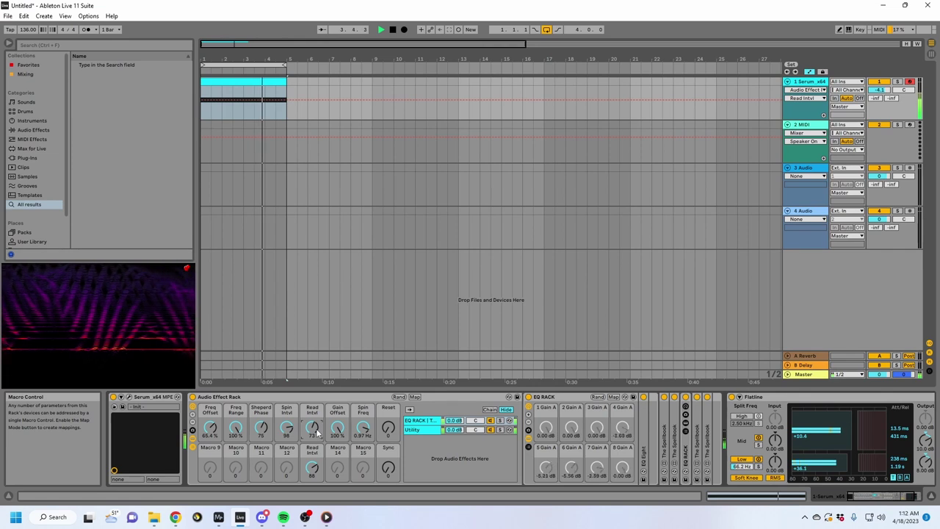
Step: Add an Arpeggiator MIDI effect before Serum on the Serum track and stop playback
{"action": "left_click", "coordinate": [33, 139]}
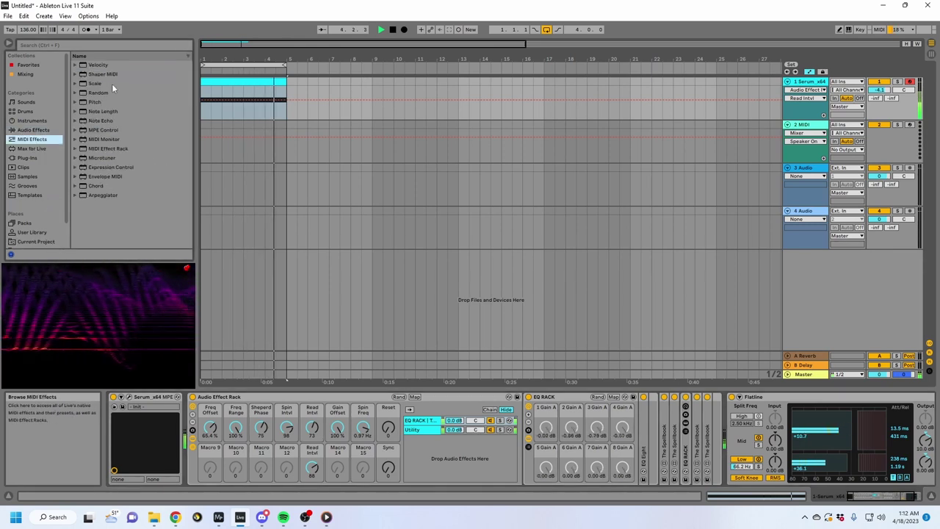
{"action": "left_click", "coordinate": [57, 45]}
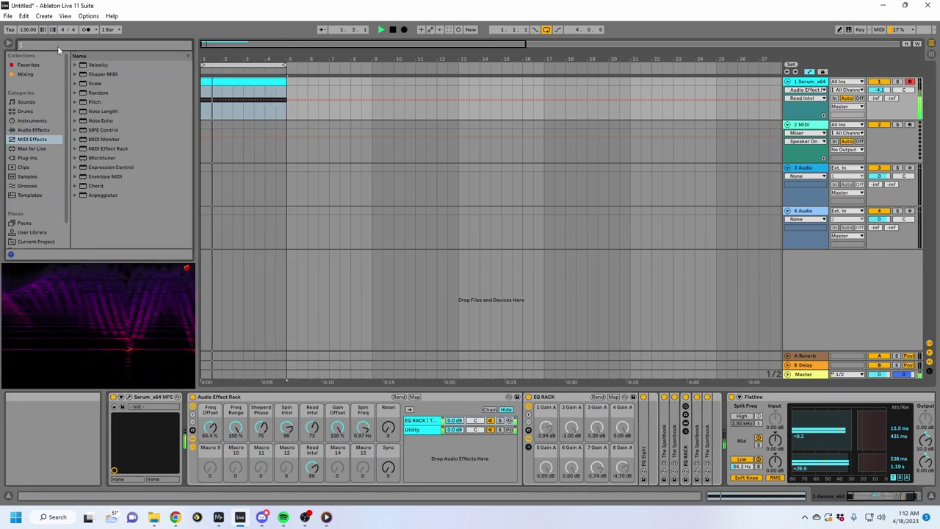
{"action": "double_click", "coordinate": [100, 195]}
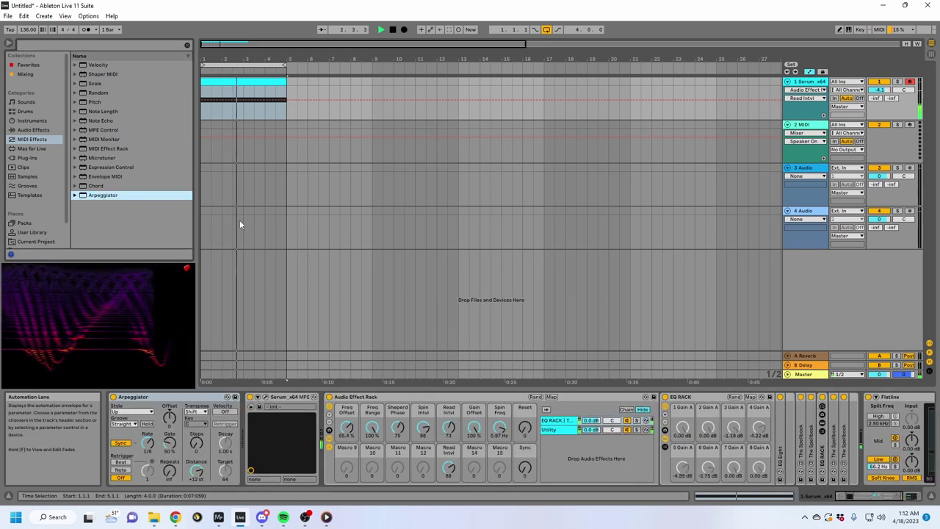
{"action": "key", "text": "space"}
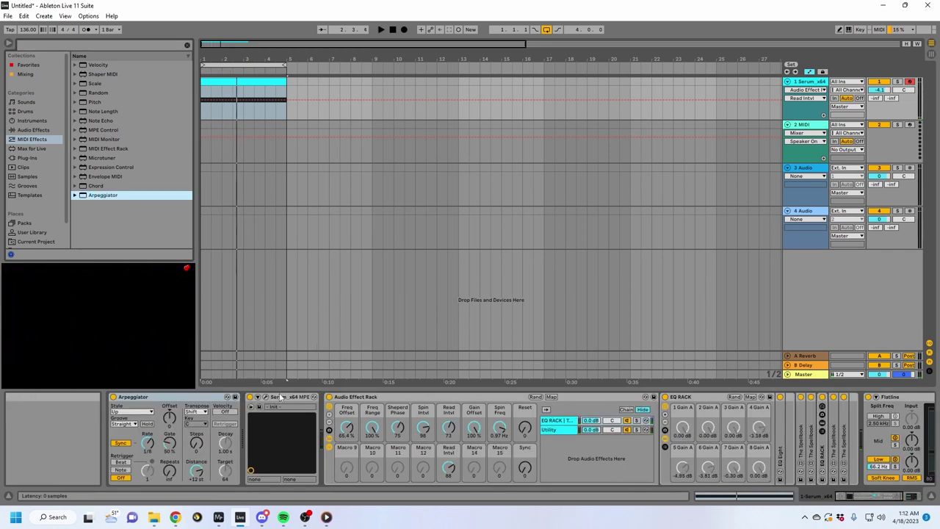
Step: Restart playback and set the Arpeggiator's synced rate to 1/16
{"action": "key", "text": "space"}
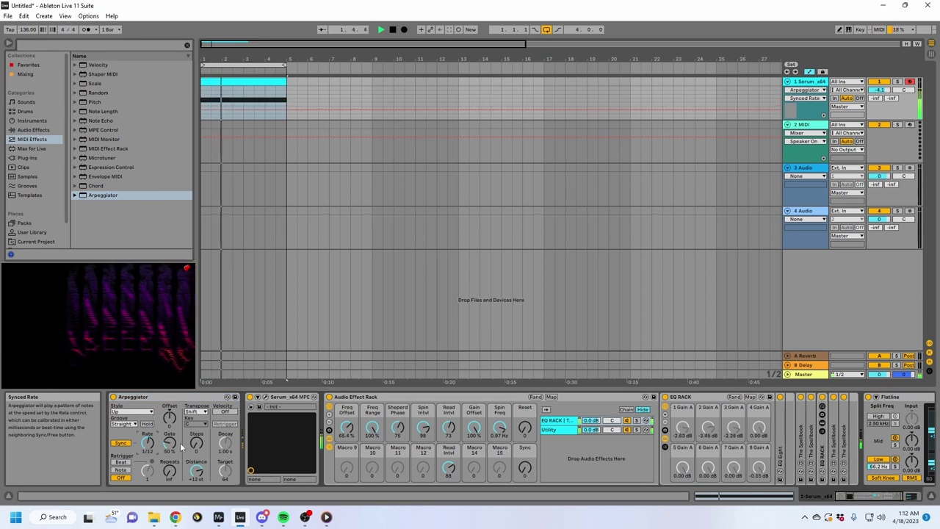
{"action": "key", "text": "Down"}
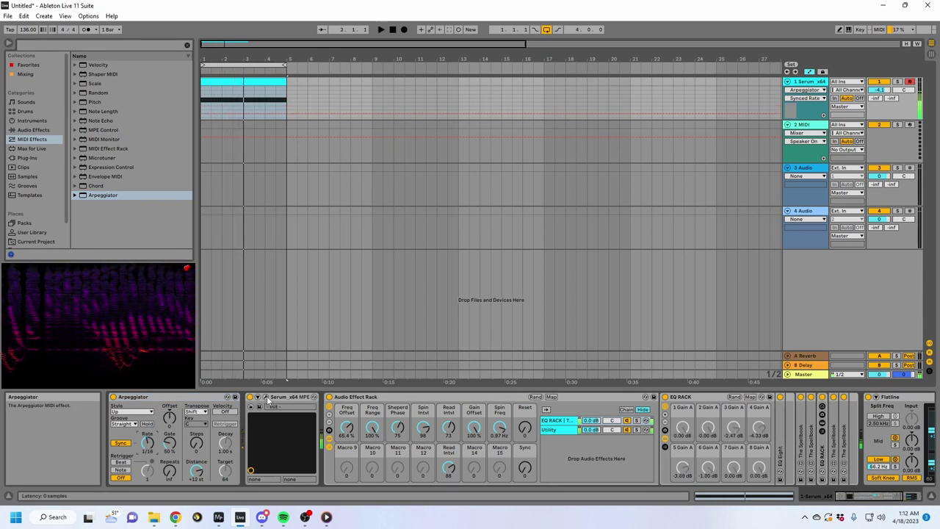
Step: Open Serum, reshape LFO 1 into a falling ramp, and set its rate to one bar
{"action": "left_click", "coordinate": [266, 397]}
{"action": "left_click_drag", "start_coordinate": [544, 339], "coordinate": [457, 339]}
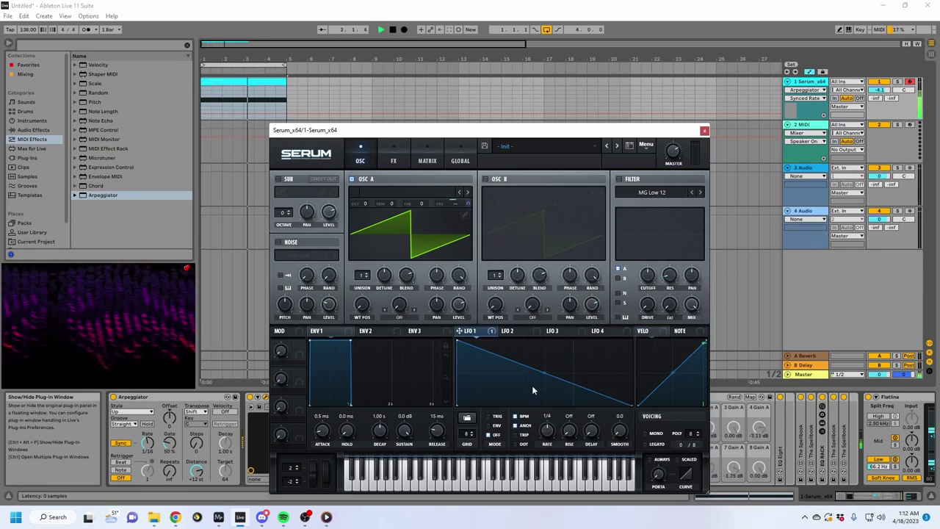
{"action": "left_click_drag", "start_coordinate": [547, 429], "coordinate": [545, 439]}
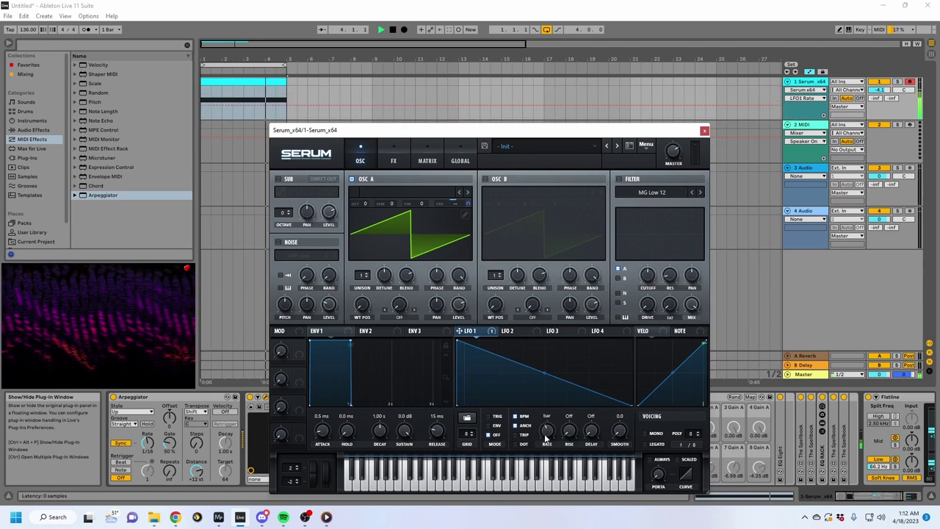
Step: Add points across Serum's LFO 1 curve to turn the falling ramp into an irregular zigzag
{"action": "double_click", "coordinate": [492, 388]}
{"action": "right_click", "coordinate": [493, 388]}
{"action": "left_click", "coordinate": [517, 398]}
{"action": "double_click", "coordinate": [524, 366]}
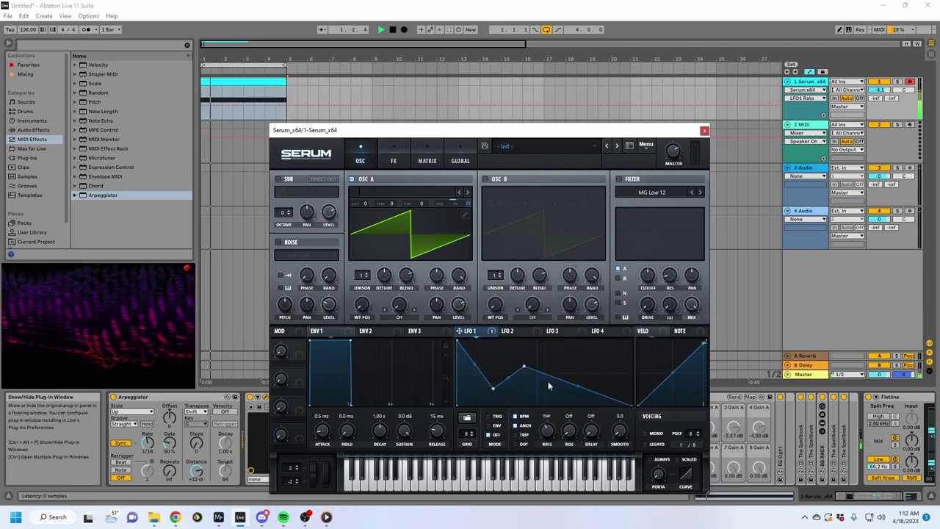
{"action": "double_click", "coordinate": [561, 387]}
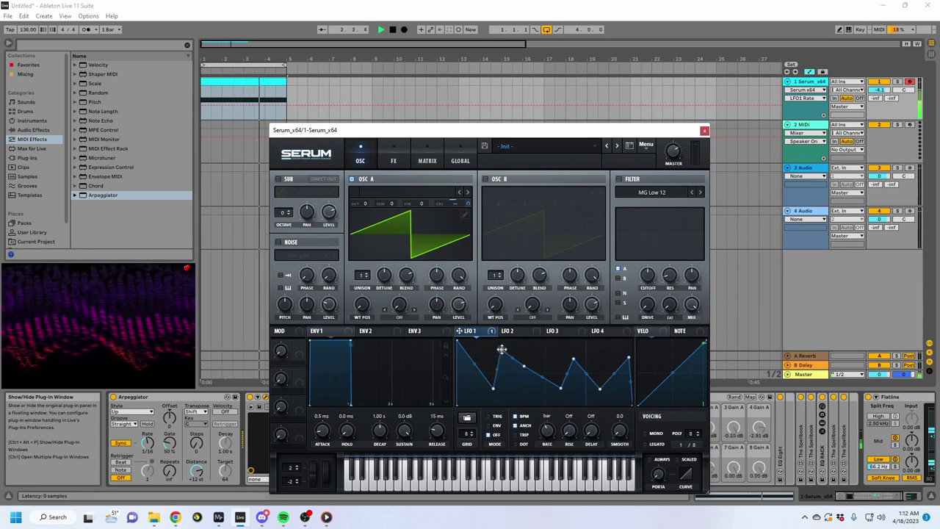
{"action": "left_click_drag", "start_coordinate": [501, 349], "coordinate": [517, 391]}
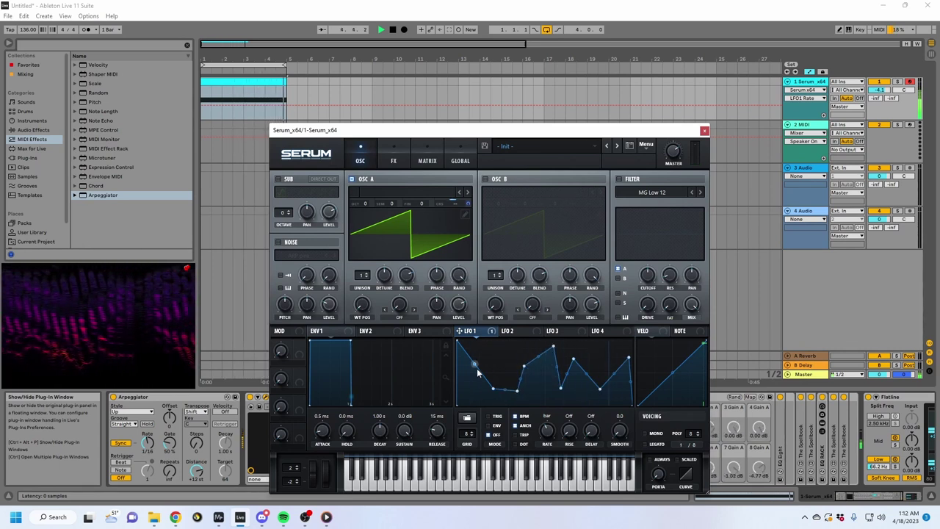
Step: Increase the LFO 1 modulation of Osc A's coarse pitch and add sharp peaks to the early part of the LFO curve
{"action": "left_click_drag", "start_coordinate": [467, 199], "coordinate": [477, 169]}
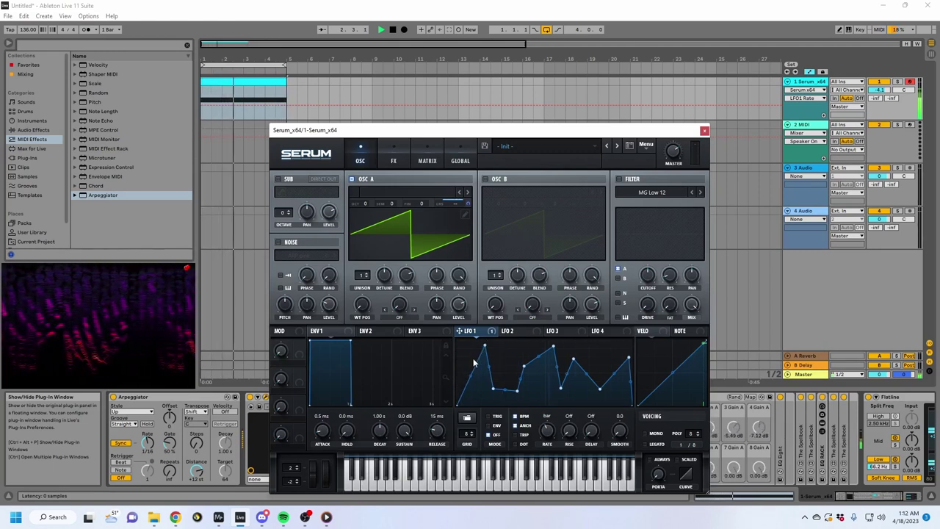
{"action": "left_click_drag", "start_coordinate": [484, 345], "coordinate": [433, 334]}
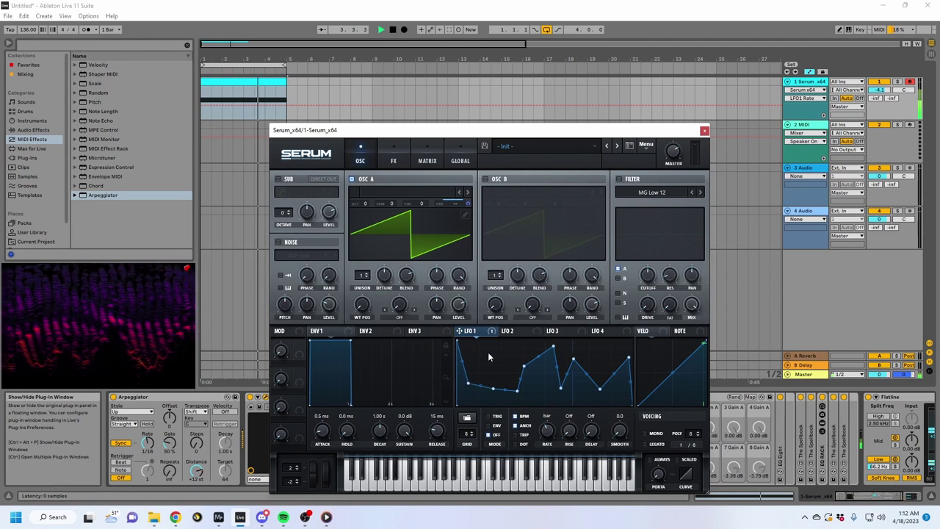
{"action": "double_click", "coordinate": [508, 360]}
{"action": "left_click_drag", "start_coordinate": [508, 360], "coordinate": [513, 332]}
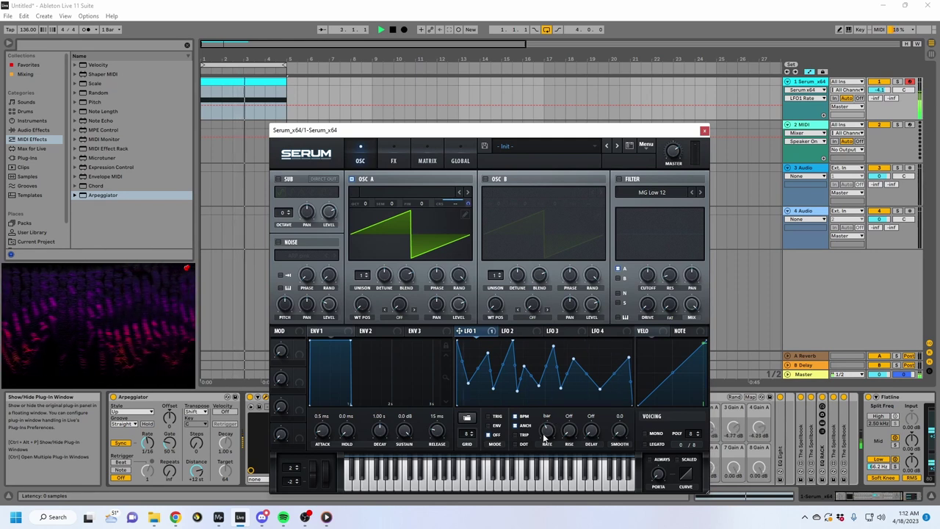
Step: Set the Arpeggiator's gate to 33 % and its groove to Swing 16
{"action": "left_click_drag", "start_coordinate": [169, 449], "coordinate": [168, 467]}
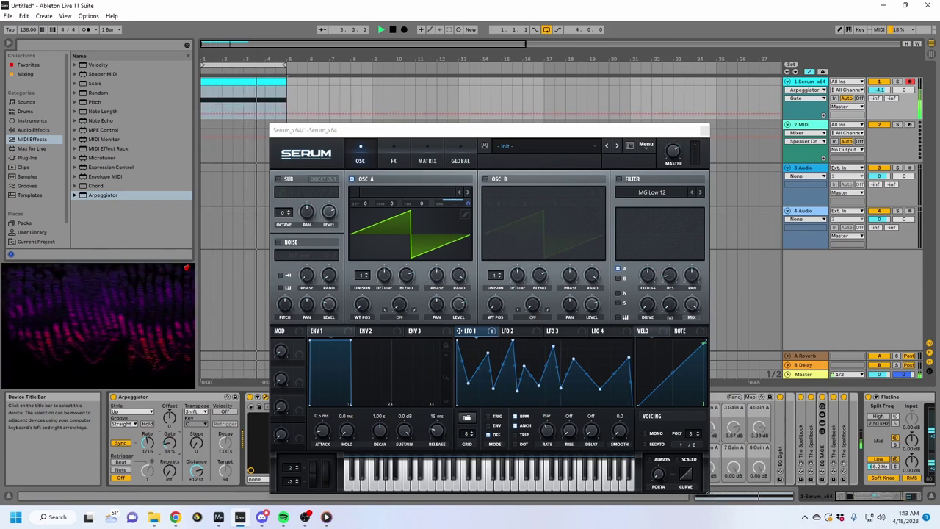
{"action": "left_click", "coordinate": [123, 424]}
{"action": "left_click", "coordinate": [128, 446]}
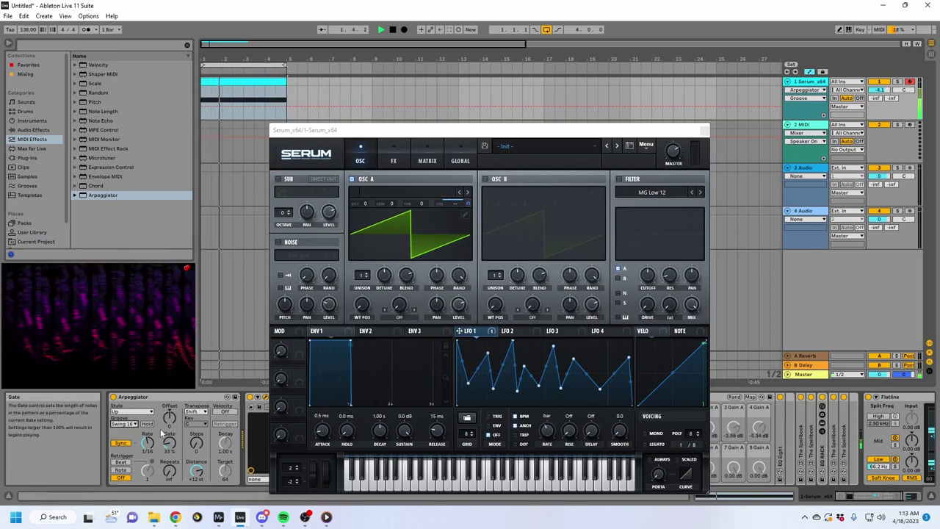
Step: Slow the project tempo to 99 BPM and select the Serum clip
{"action": "left_click_drag", "start_coordinate": [28, 29], "coordinate": [27, 57]}
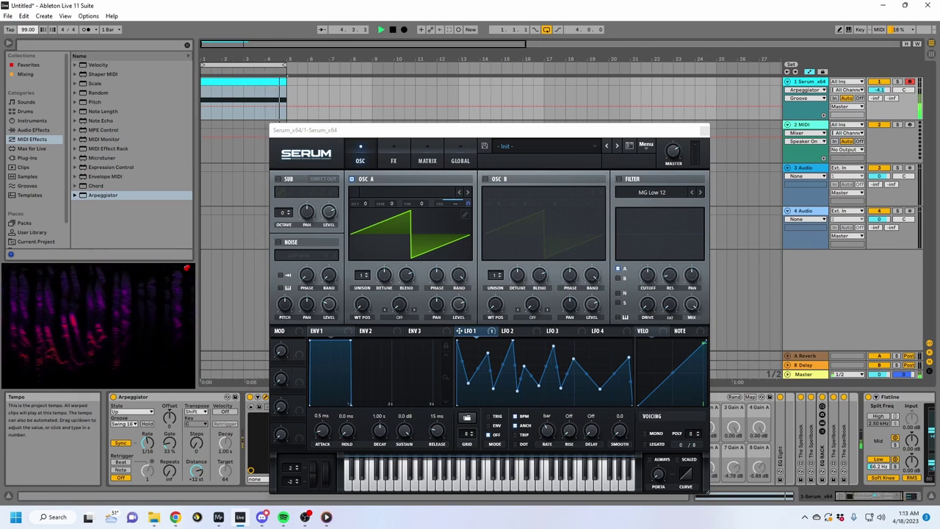
{"action": "left_click", "coordinate": [259, 108]}
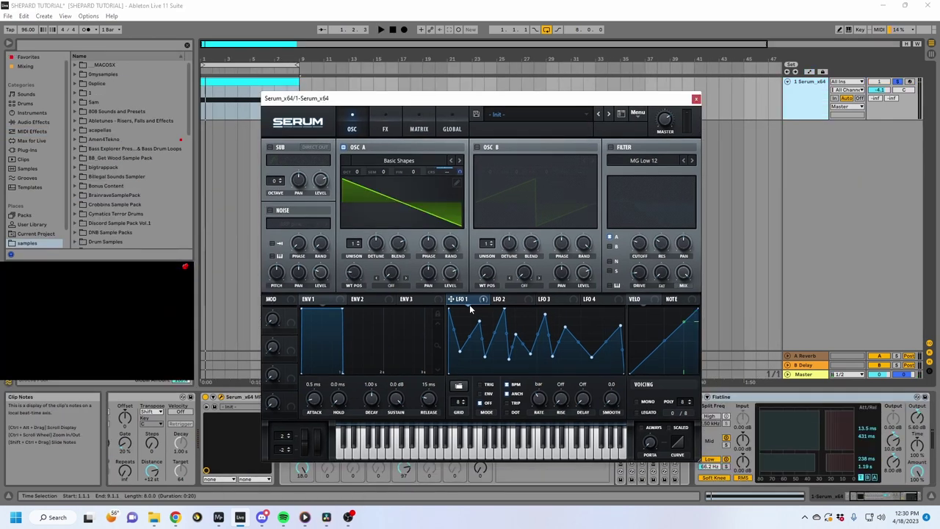
Step: Enable Serum's MG Low 12 filter, lower its cutoff to 96 Hz, and briefly audition the sound
{"action": "left_click", "coordinate": [610, 148]}
{"action": "mouse_move", "coordinate": [638, 247]}
{"action": "left_mouse_down"}
{"action": "mouse_move", "coordinate": [643, 226]}
{"action": "mouse_move", "coordinate": [638, 266]}
{"action": "mouse_move", "coordinate": [642, 222]}
{"action": "mouse_move", "coordinate": [630, 256]}
{"action": "left_mouse_up"}
{"action": "key", "text": "space"}
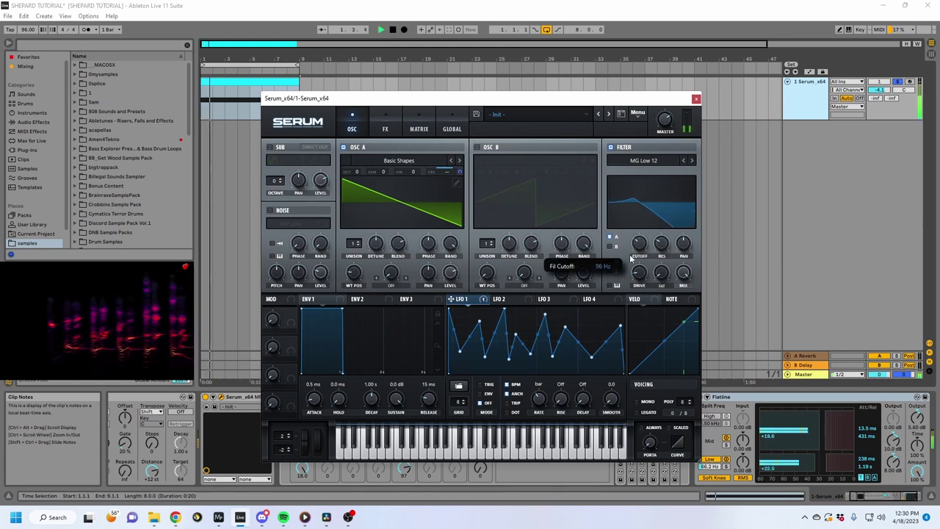
{"action": "key", "text": "space"}
Step: Assign LFO 2 to the filter cutoff in envelope mode and shape it with a fast rise and a curved decay during playback
{"action": "left_click", "coordinate": [518, 302]}
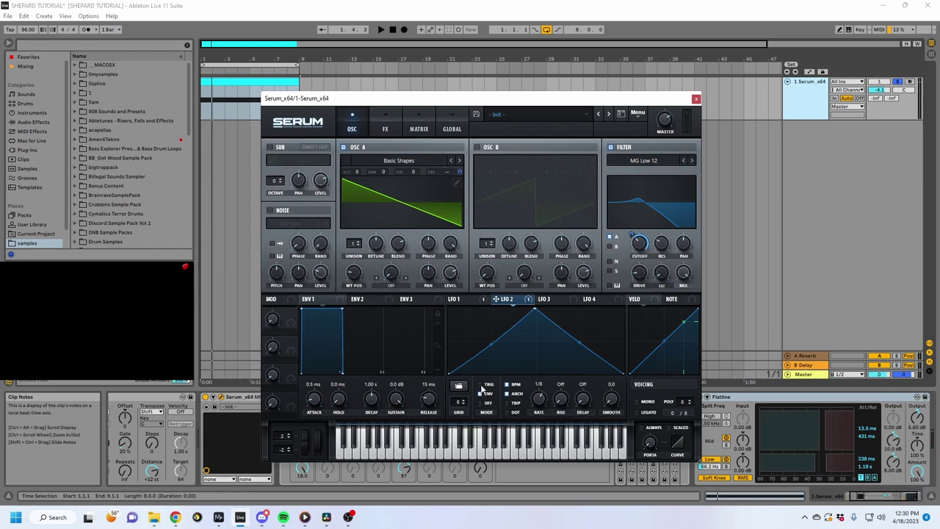
{"action": "key", "text": "space"}
{"action": "left_click_drag", "start_coordinate": [534, 310], "coordinate": [467, 298]}
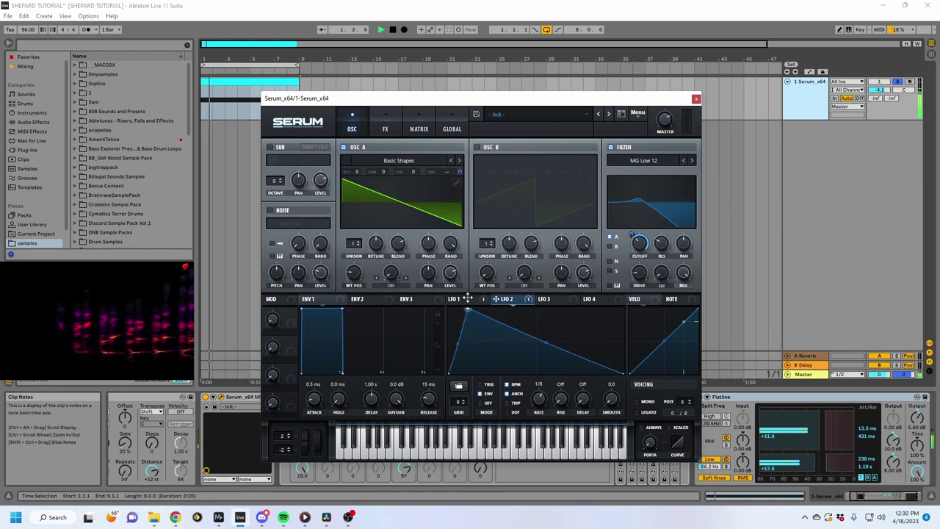
{"action": "left_click_drag", "start_coordinate": [540, 342], "coordinate": [541, 359]}
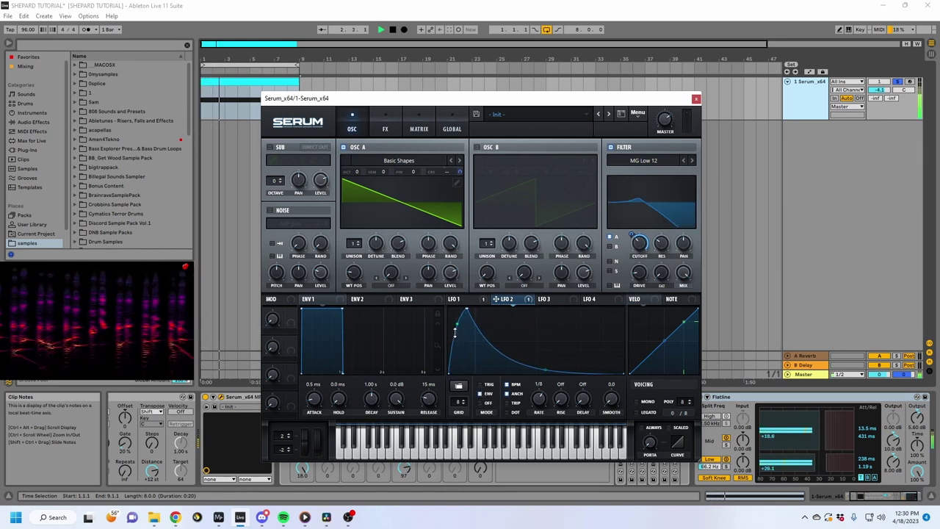
{"action": "mouse_move", "coordinate": [465, 311]}
{"action": "left_mouse_down"}
{"action": "mouse_move", "coordinate": [477, 328]}
{"action": "mouse_move", "coordinate": [466, 331]}
{"action": "mouse_move", "coordinate": [473, 308]}
{"action": "left_mouse_up"}
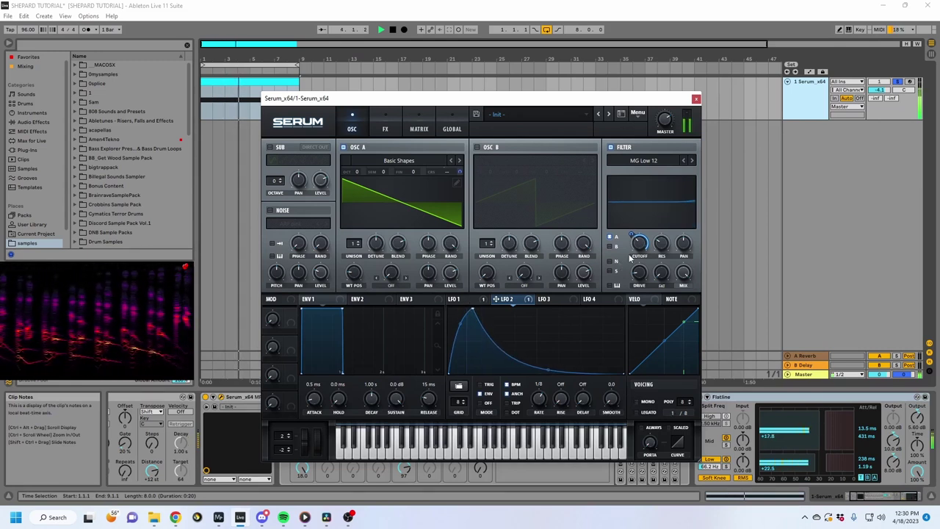
Step: Raise the filter resonance to 91 % and drive to 26 %, readjust the resonance, and lower LFO 2's peak slightly
{"action": "left_click_drag", "start_coordinate": [638, 244], "coordinate": [668, 176]}
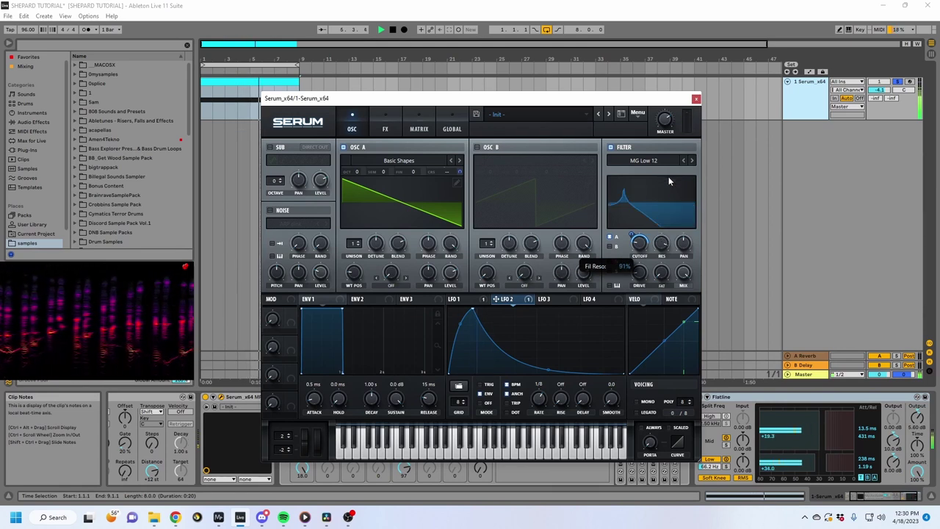
{"action": "left_click", "coordinate": [640, 275]}
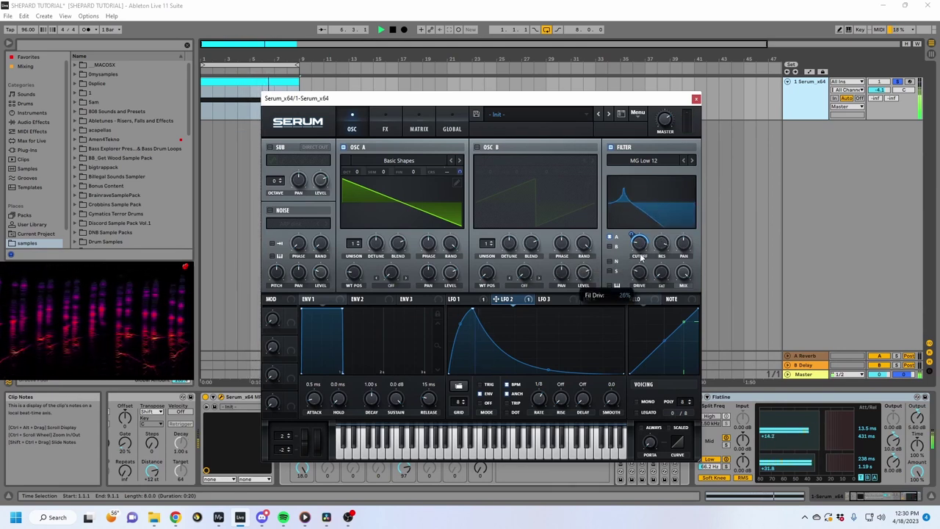
{"action": "left_click_drag", "start_coordinate": [662, 243], "coordinate": [640, 254]}
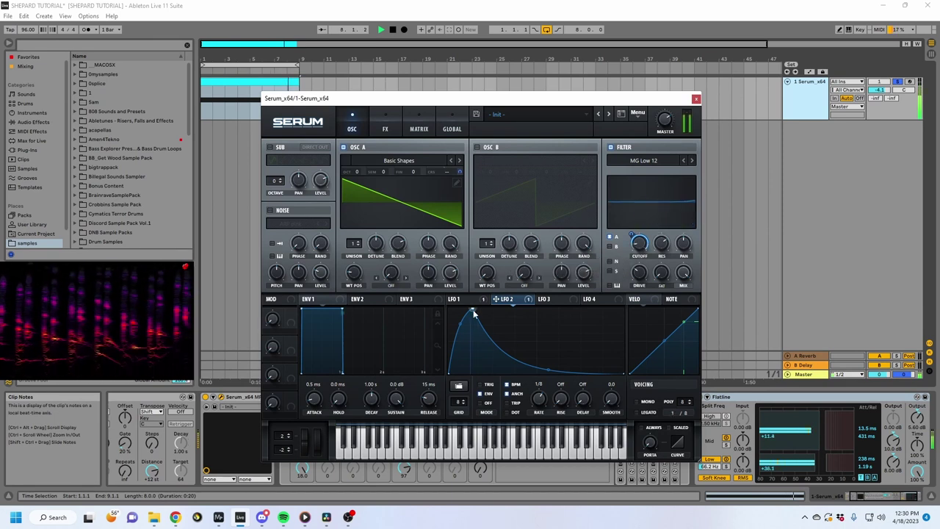
{"action": "left_click_drag", "start_coordinate": [473, 309], "coordinate": [474, 314]}
Step: Switch the Arpeggiator to a free rate of 59.9 ms and raise Serum's filter resonance a little
{"action": "left_click", "coordinate": [149, 398]}
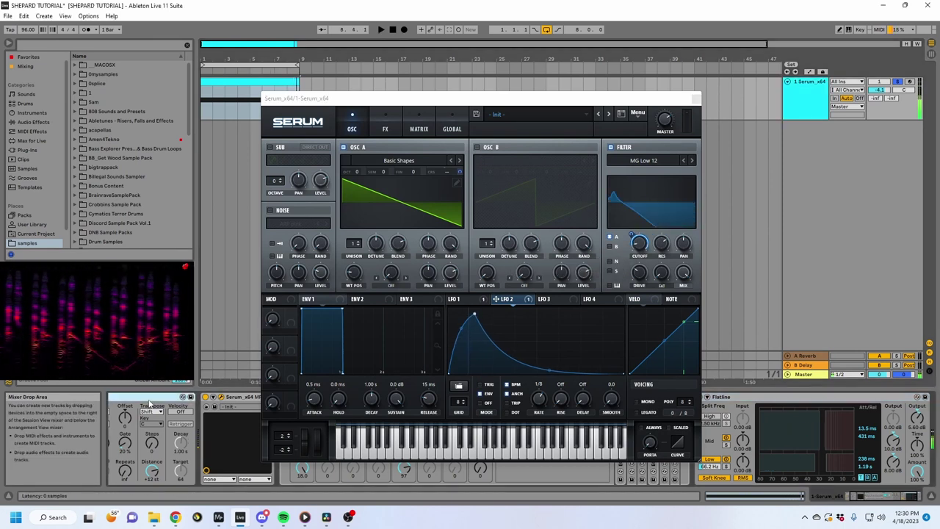
{"action": "left_click", "coordinate": [228, 397]}
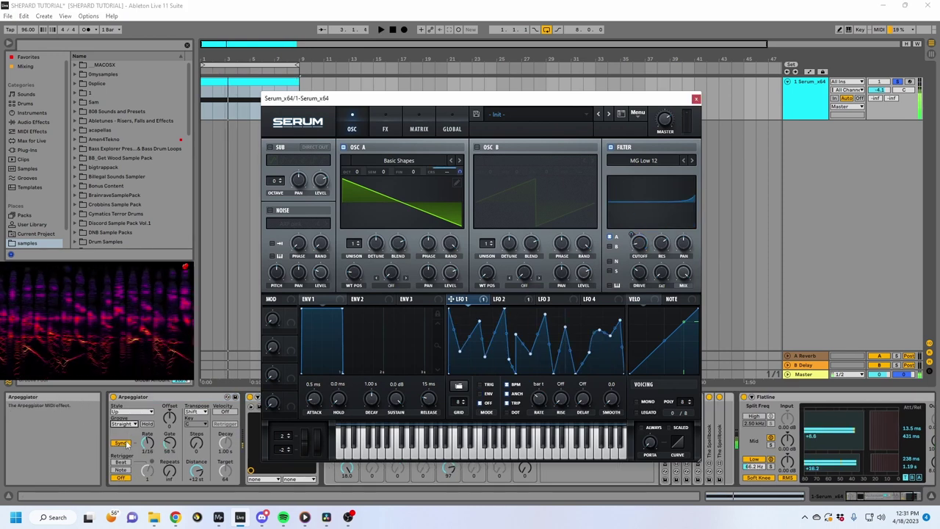
{"action": "left_click", "coordinate": [119, 443]}
{"action": "left_click_drag", "start_coordinate": [146, 442], "coordinate": [147, 491]}
{"action": "left_click_drag", "start_coordinate": [661, 245], "coordinate": [670, 233]}
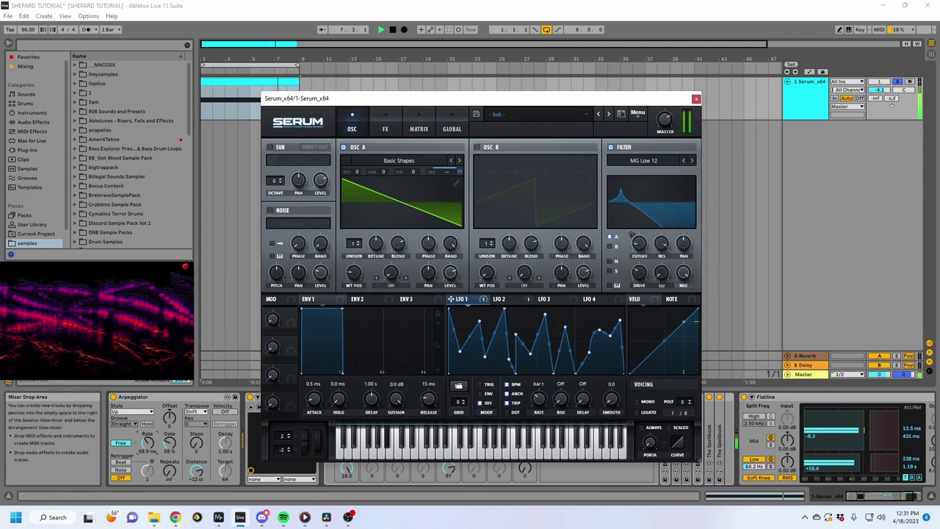
Step: Send the Serum track to the B Delay return at -10.3 dB and enable Ping Pong on its Delay
{"action": "key", "text": "space"}
{"action": "left_click_drag", "start_coordinate": [891, 98], "coordinate": [891, 74]}
{"action": "key", "text": "space"}
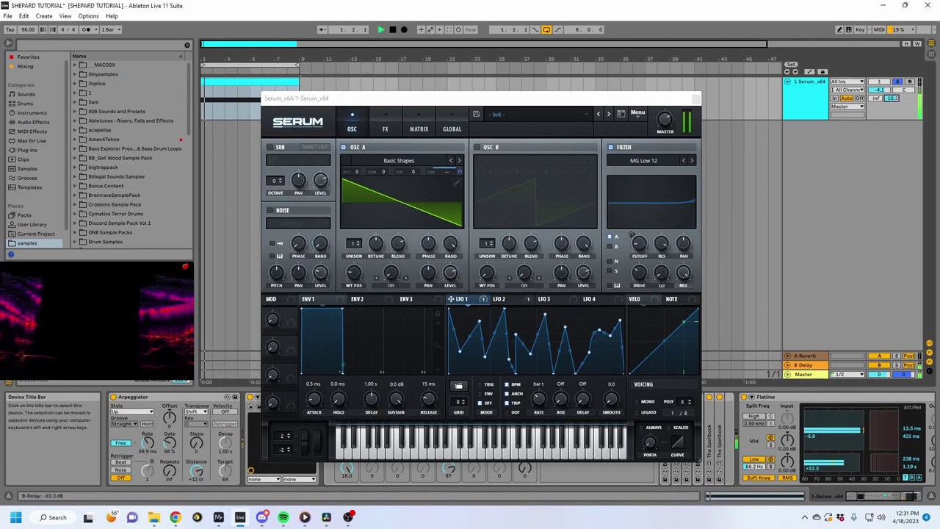
{"action": "left_click", "coordinate": [805, 363]}
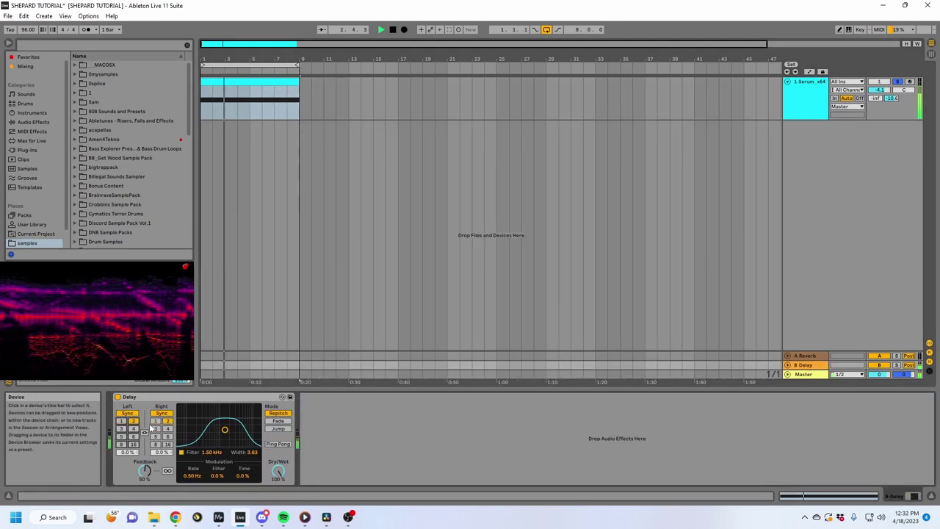
{"action": "left_click", "coordinate": [278, 445]}
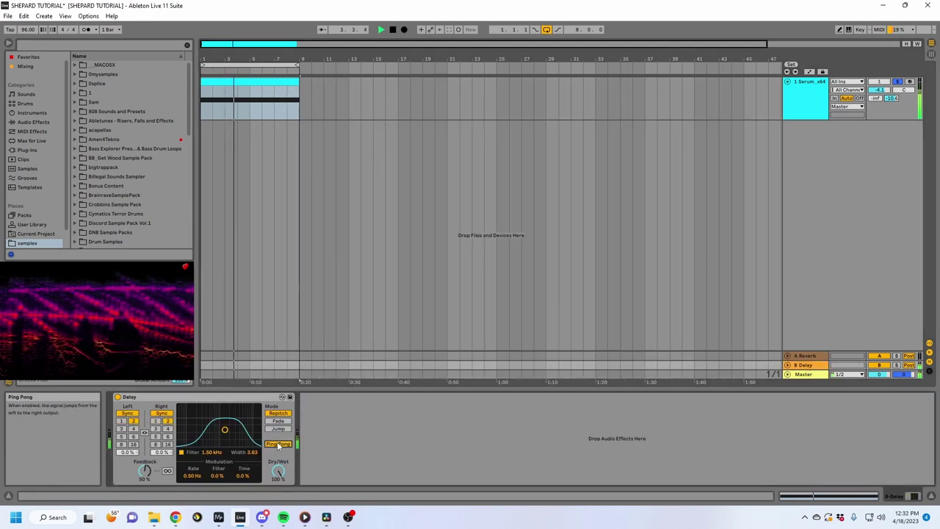
Step: Set the Arpeggiator's free rate to 86.4 ms and gate to 48 %, and shift LFO 2's peak to a slower rise
{"action": "left_click", "coordinate": [274, 110]}
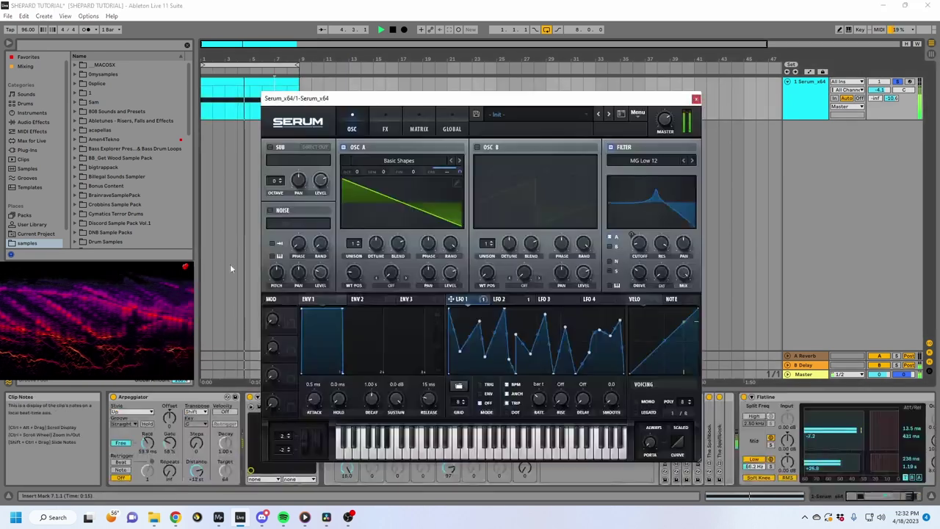
{"action": "left_click_drag", "start_coordinate": [148, 443], "coordinate": [148, 426]}
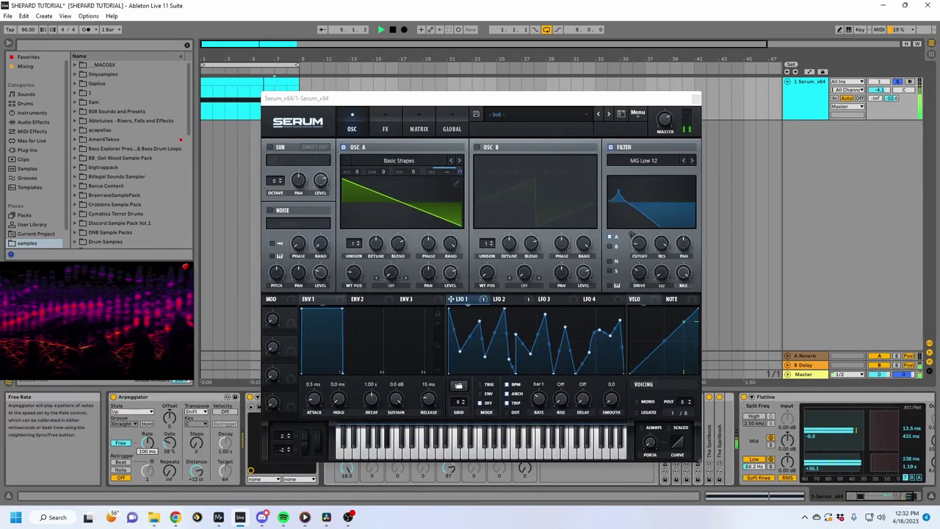
{"action": "left_click", "coordinate": [511, 300]}
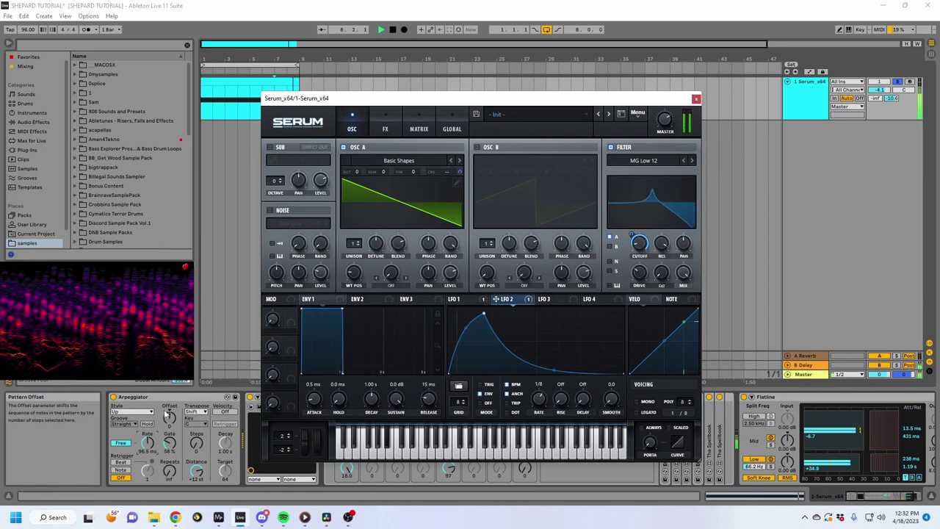
{"action": "left_click", "coordinate": [147, 440]}
Step: Move Serum aside and set the rack's two Read Intvl macros to 127, Spin Intvl to 80, and Spin Freq to 1.44 Hz
{"action": "left_click_drag", "start_coordinate": [436, 103], "coordinate": [402, 74]}
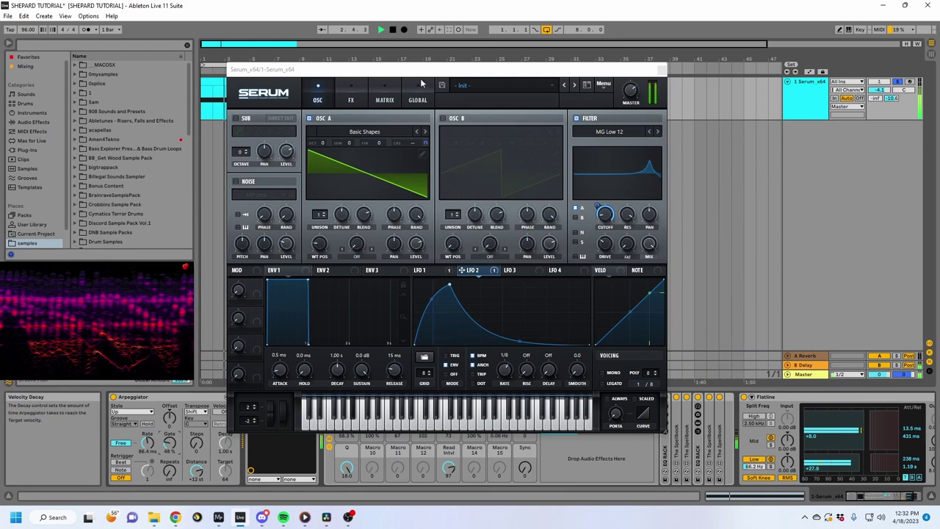
{"action": "left_click_drag", "start_coordinate": [507, 69], "coordinate": [341, 27]}
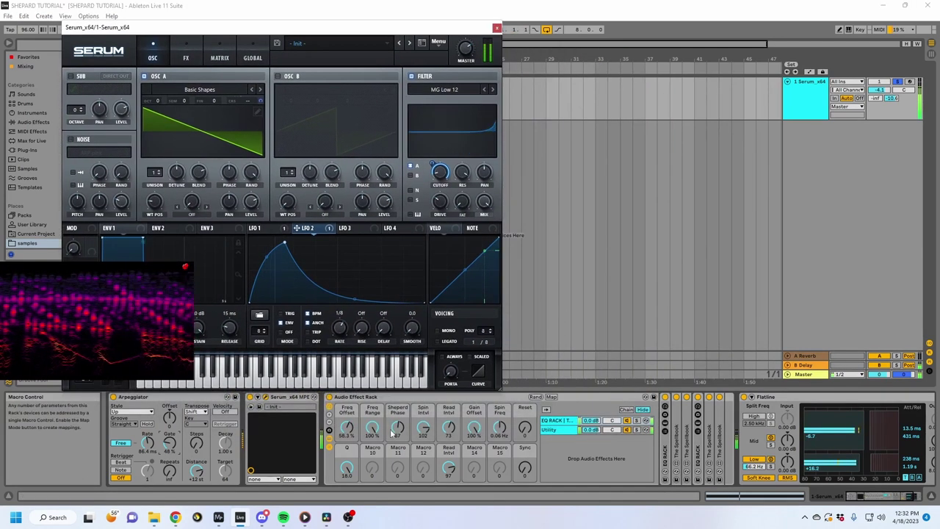
{"action": "left_click_drag", "start_coordinate": [449, 433], "coordinate": [448, 390]}
{"action": "left_click_drag", "start_coordinate": [442, 463], "coordinate": [443, 430]}
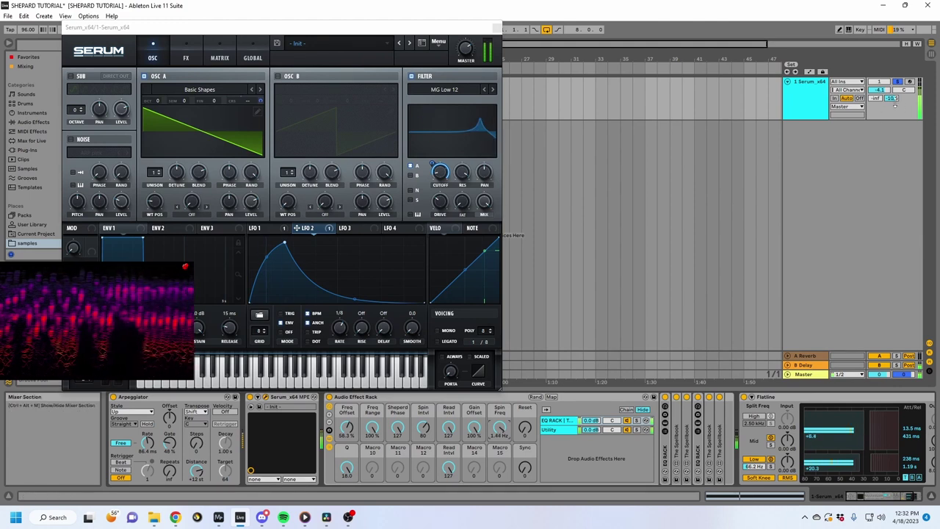
Step: Lower the Serum track's B Delay send to -22.5 dB and set the return's Delay to 4 sixteenths on both channels
{"action": "left_click_drag", "start_coordinate": [891, 97], "coordinate": [891, 112]}
{"action": "left_click", "coordinate": [803, 365]}
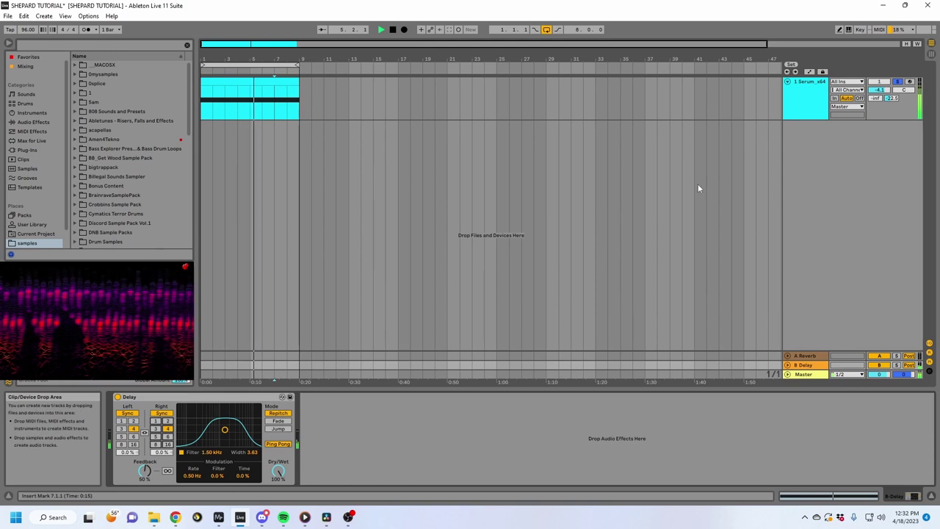
Step: Set the Serum track's Arpeggiator free rate to 100 ms and lower oscillator A's coarse pitch to -50.32
{"action": "left_click", "coordinate": [803, 96]}
{"action": "left_click_drag", "start_coordinate": [148, 443], "coordinate": [148, 448]}
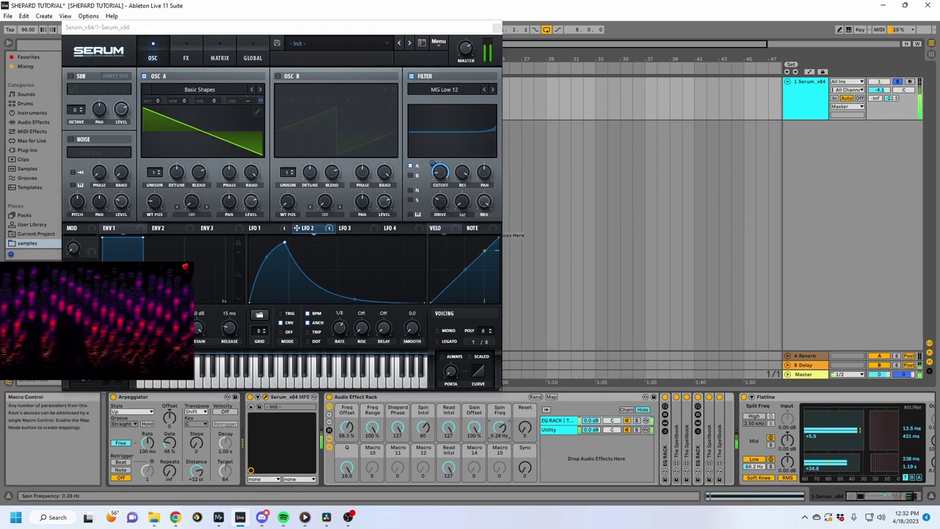
{"action": "left_click_drag", "start_coordinate": [244, 100], "coordinate": [208, 165]}
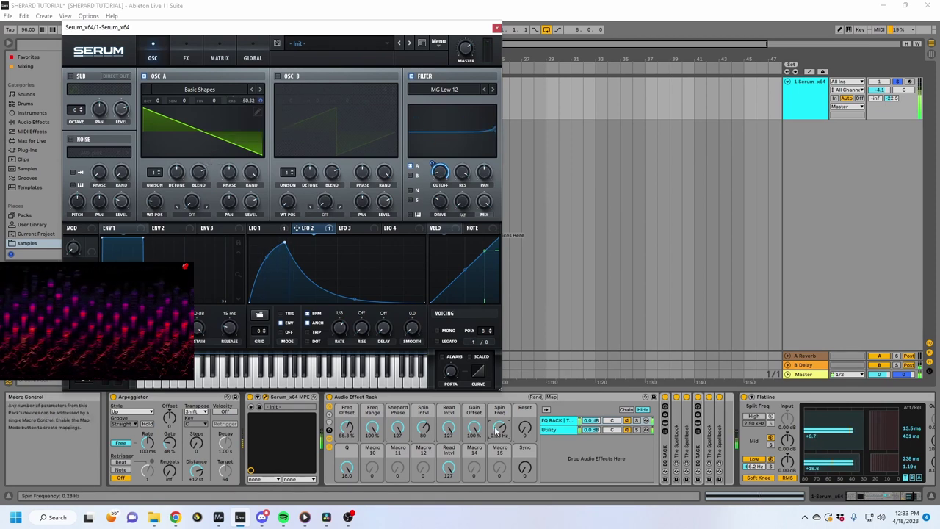
Step: Set the rack's Spin Intvl to 61, Spin Freq to 0.02 Hz, Gain Offset to 0 %, Freq Range to 45.7 %, and Freq Offset to 57.5 %
{"action": "left_click_drag", "start_coordinate": [498, 428], "coordinate": [498, 418]}
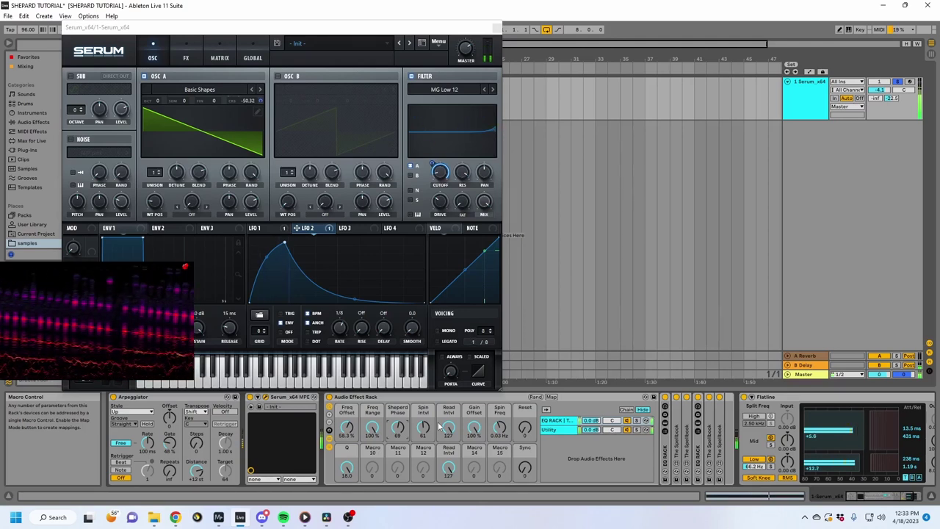
{"action": "left_click_drag", "start_coordinate": [481, 430], "coordinate": [482, 477]}
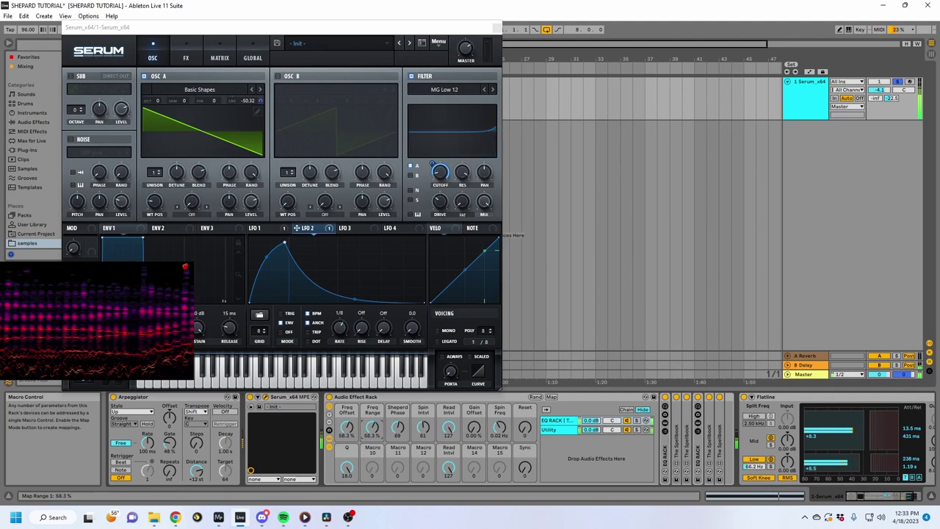
{"action": "left_click_drag", "start_coordinate": [372, 428], "coordinate": [345, 406]}
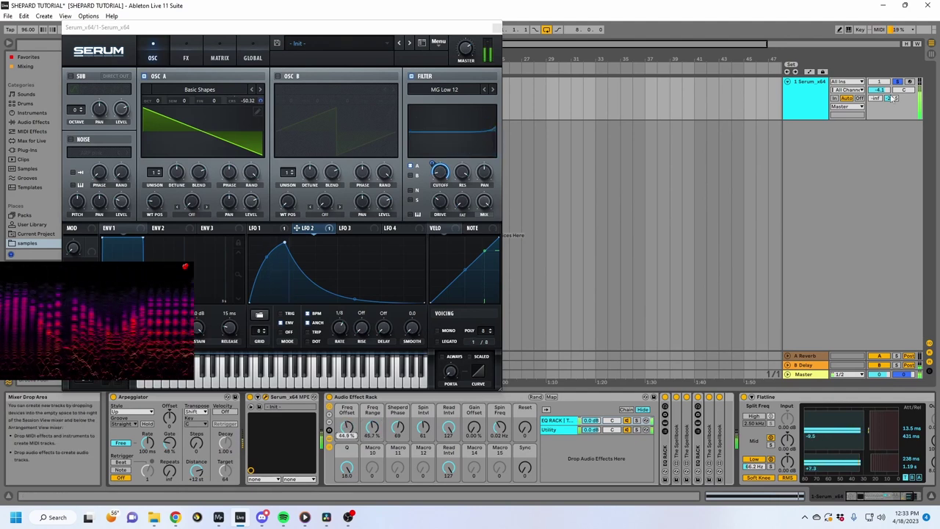
{"action": "left_click_drag", "start_coordinate": [346, 427], "coordinate": [346, 408]}
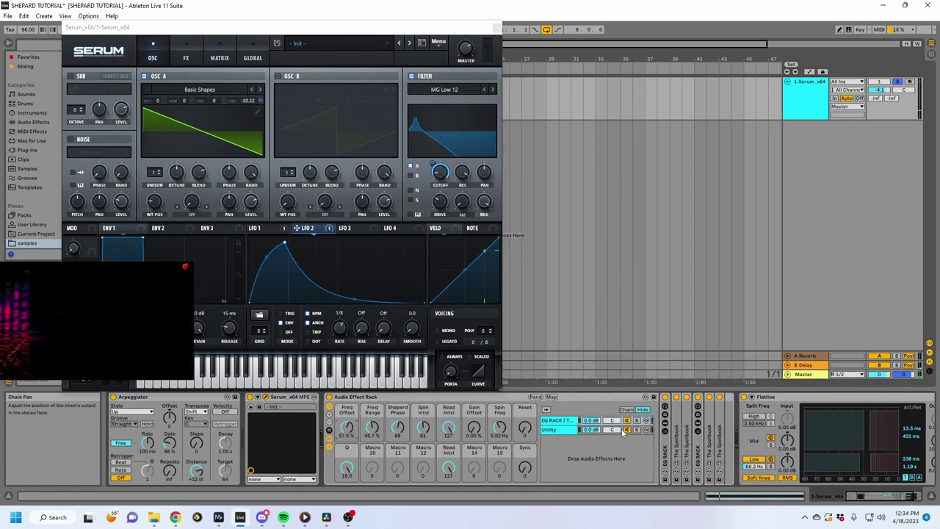
Step: Unfold the first Spellbook in the rack, try out its Spin Offset, and map that parameter to Macro 12
{"action": "double_click", "coordinate": [678, 449]}
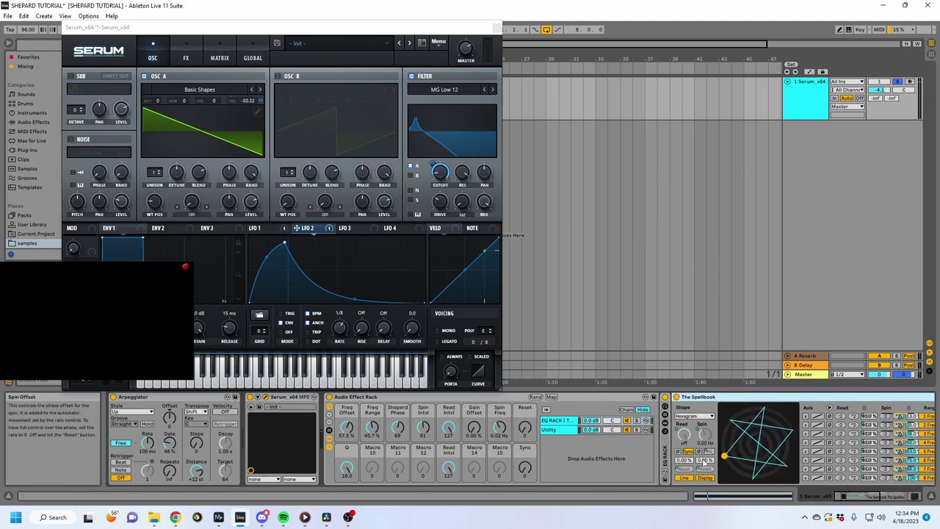
{"action": "left_click_drag", "start_coordinate": [704, 459], "coordinate": [704, 423]}
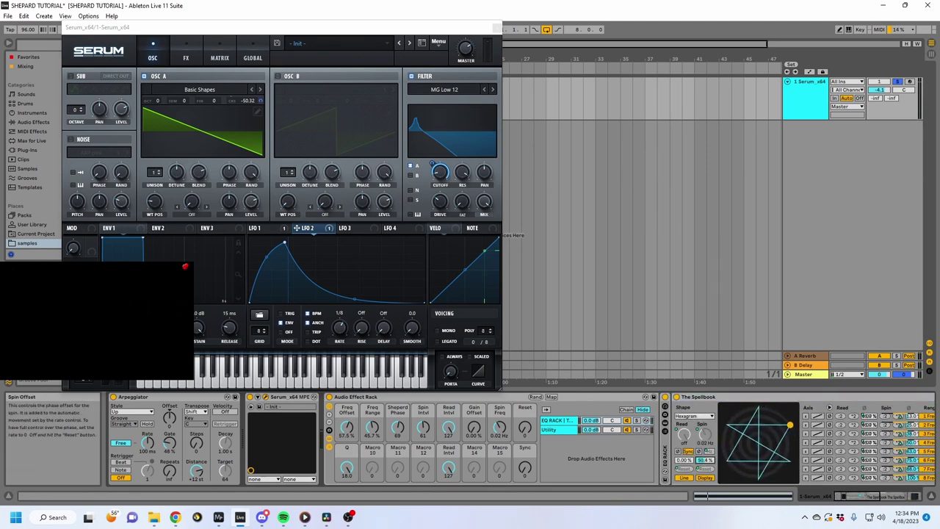
{"action": "left_click", "coordinate": [552, 397]}
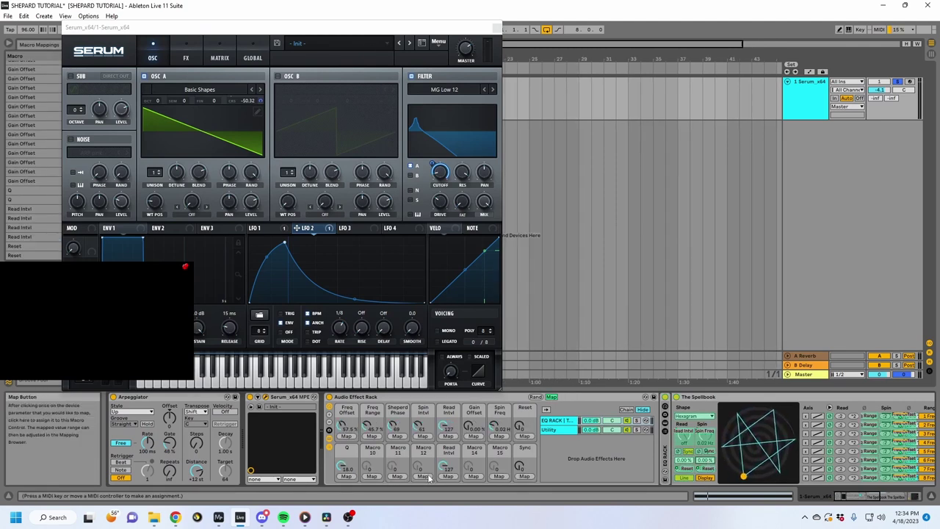
{"action": "left_click", "coordinate": [552, 397]}
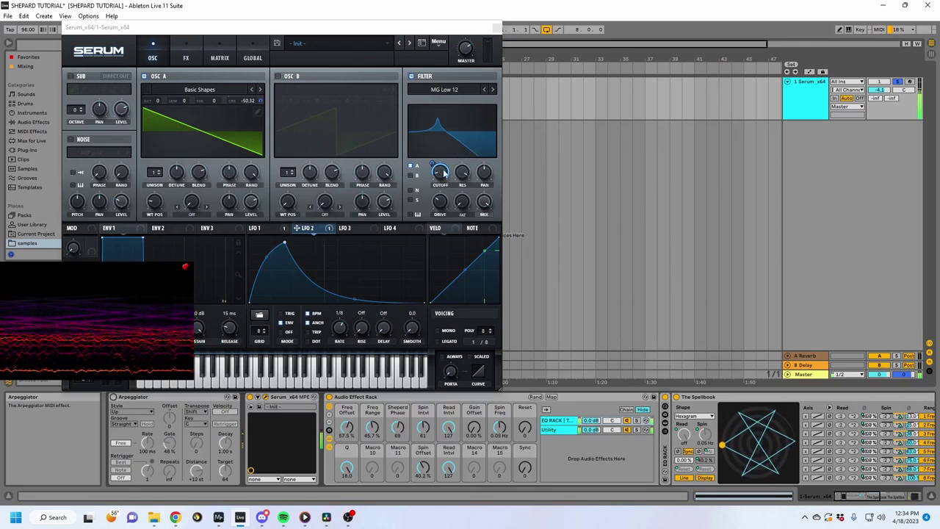
Step: Change Serum's filter type to Low 24 and bypass the filter, and raise oscillator A's coarse pitch to -11.11
{"action": "left_click_drag", "start_coordinate": [444, 172], "coordinate": [442, 246]}
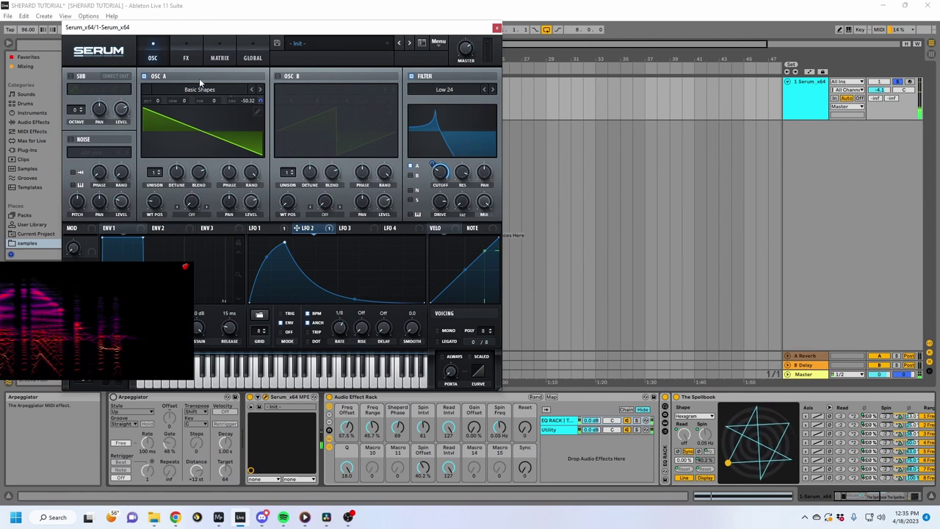
{"action": "left_click", "coordinate": [411, 76]}
{"action": "left_click_drag", "start_coordinate": [231, 101], "coordinate": [265, 64]}
{"action": "left_click", "coordinate": [266, 228]}
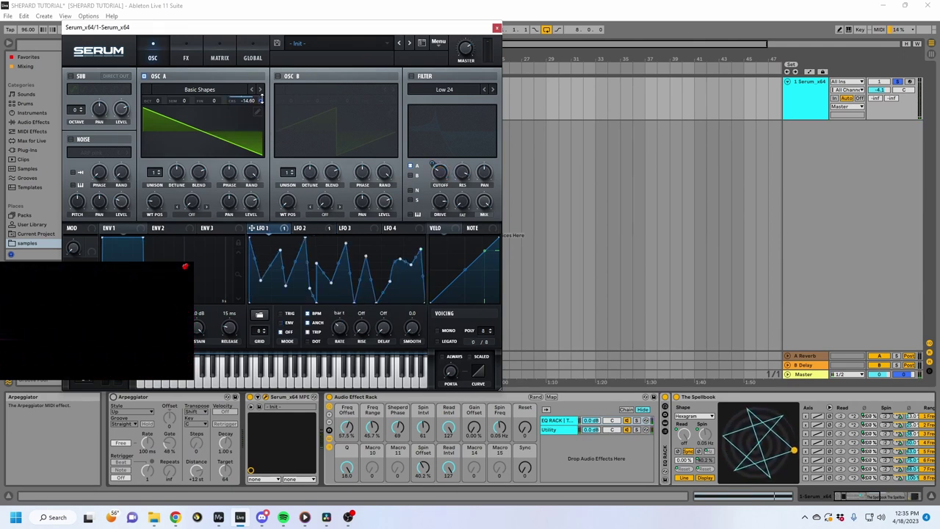
{"action": "left_click_drag", "start_coordinate": [262, 99], "coordinate": [284, 44]}
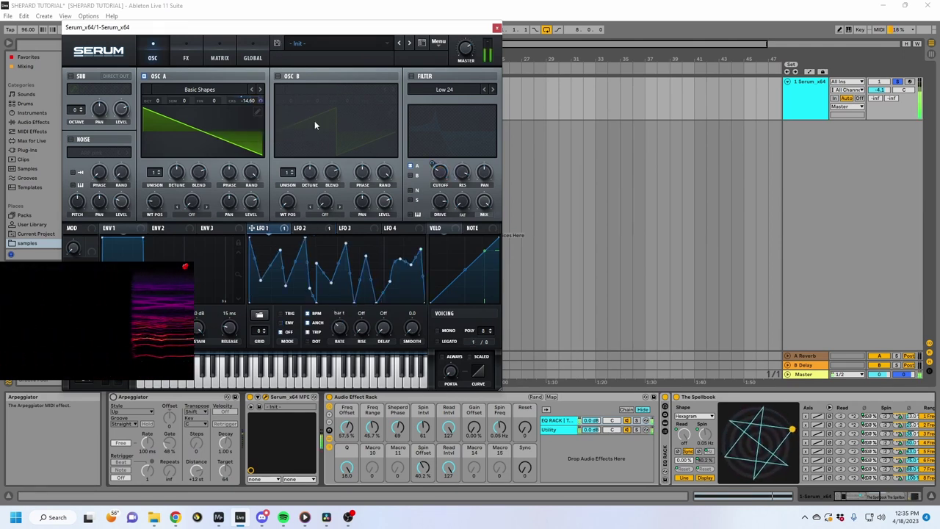
Step: Enable the Arpeggiator synced at 1/16 with 29 % gate, and set the rack's Gain Offset to 100 % and Spin Freq to 0.07 Hz
{"action": "left_click", "coordinate": [113, 396]}
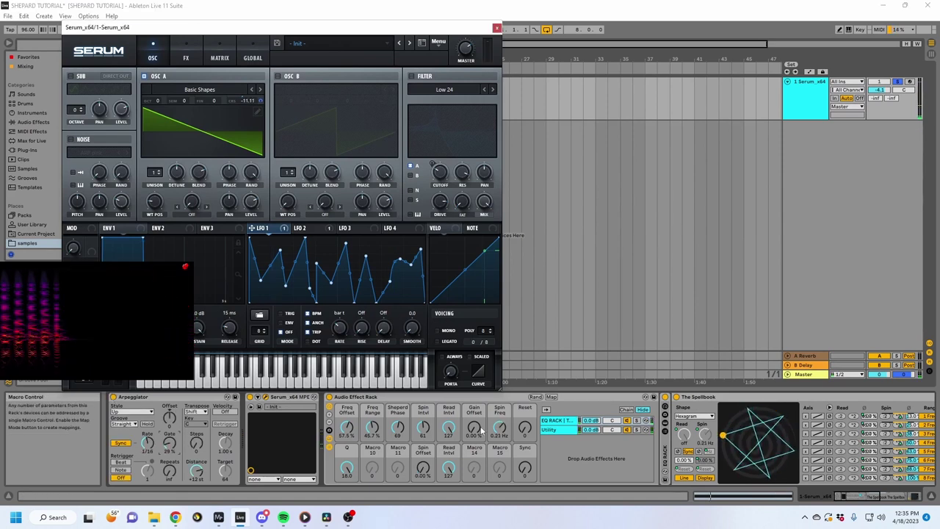
{"action": "left_click_drag", "start_coordinate": [479, 429], "coordinate": [479, 356]}
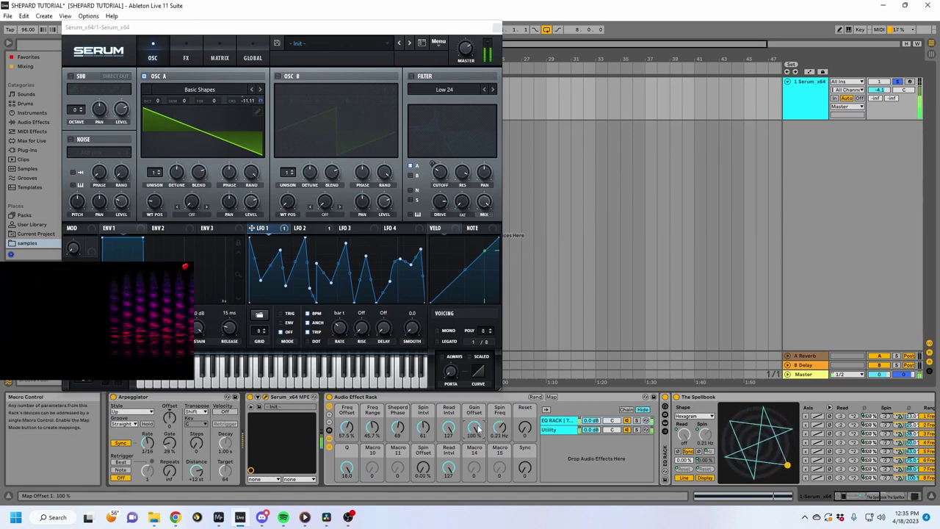
{"action": "left_click", "coordinate": [500, 430]}
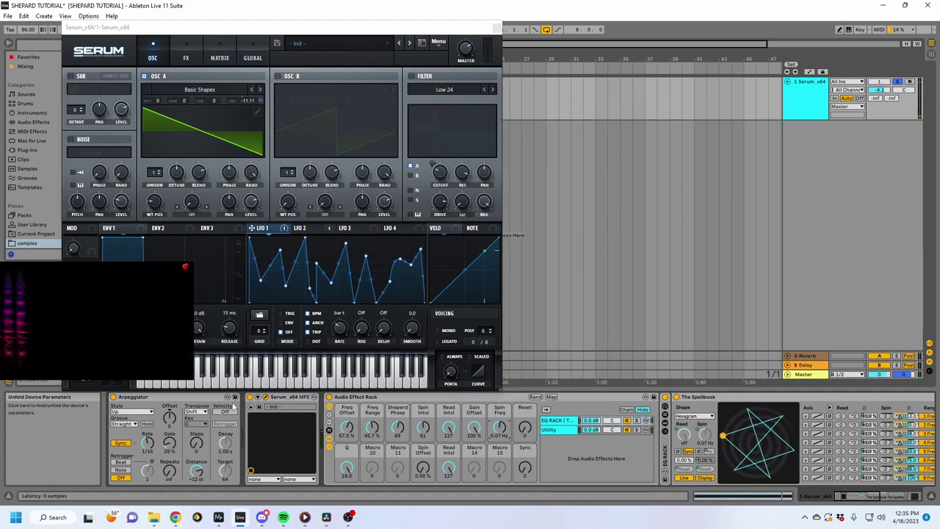
Step: Bypass the Arpeggiator and audition the rack's Spin Offset macro on the sustained sound at 25.3 % and 19.7 %
{"action": "left_click", "coordinate": [114, 398]}
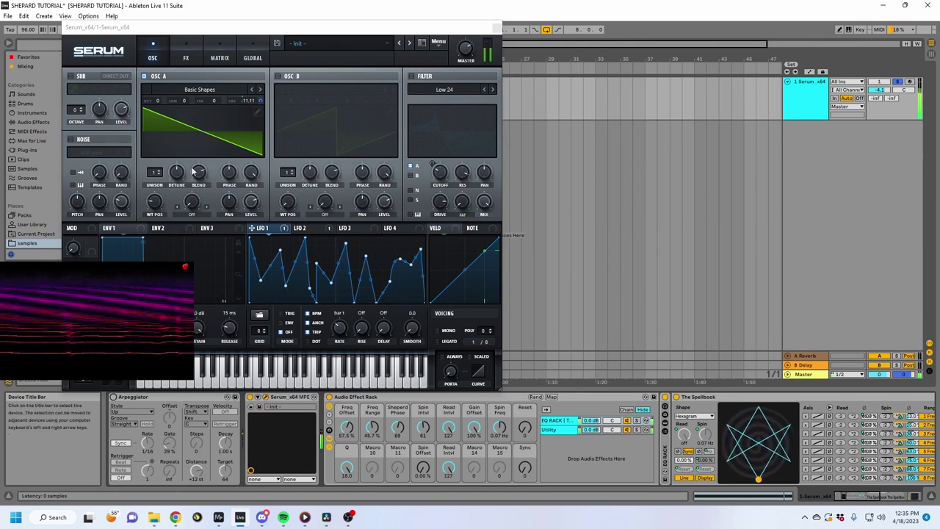
{"action": "left_click_drag", "start_coordinate": [260, 100], "coordinate": [260, 102]}
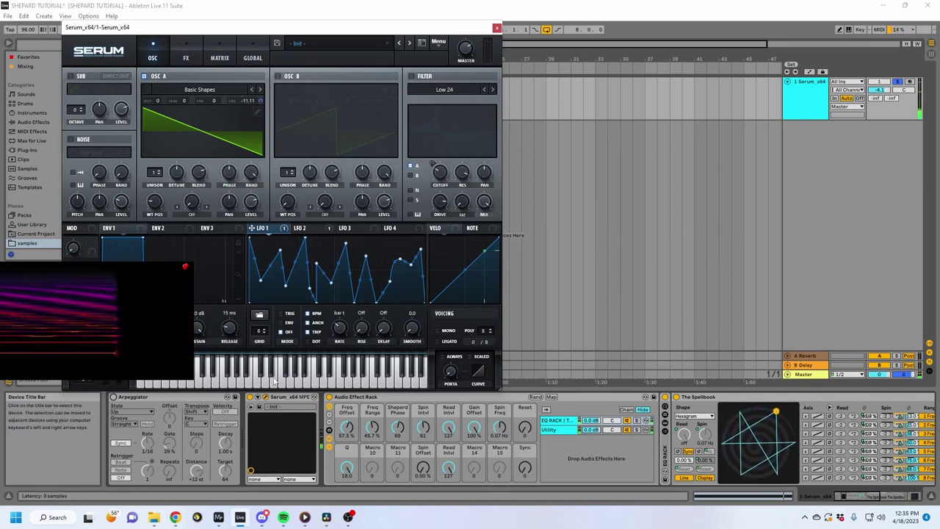
{"action": "left_click_drag", "start_coordinate": [425, 470], "coordinate": [423, 456]}
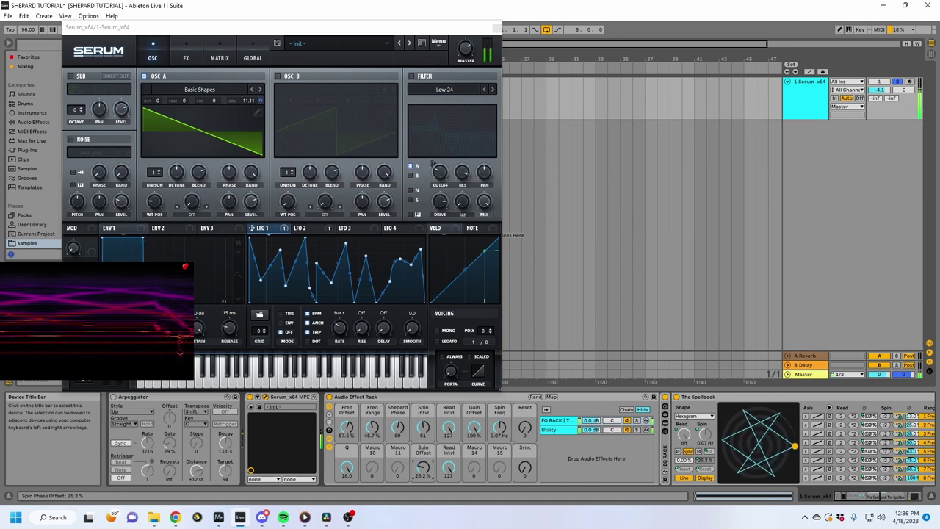
{"action": "left_click_drag", "start_coordinate": [423, 470], "coordinate": [423, 475]}
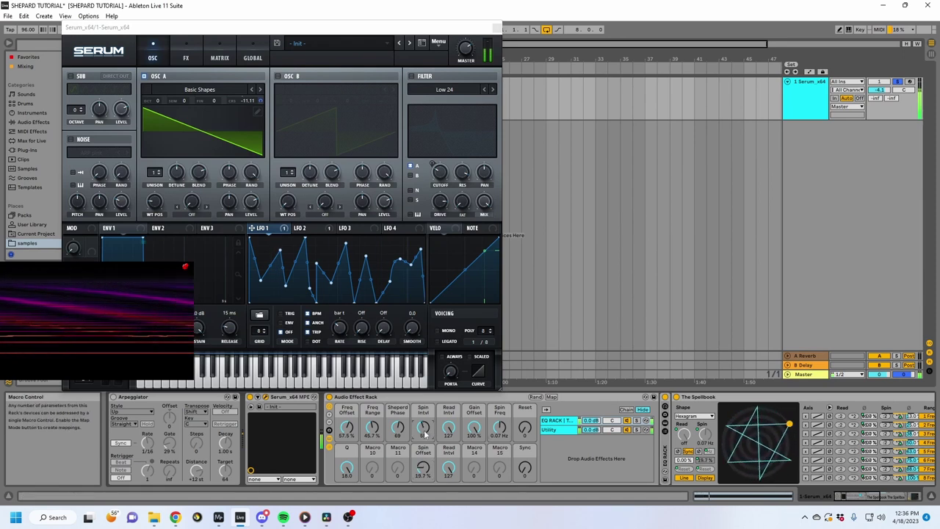
Step: Set the rack's Spin Offset to 0 %, Spin Intvl 55, Spin Freq 0.40 Hz, Freq Offset 74.8 %, Freq Range 100 %, and Read Intvls 104 and 92
{"action": "left_click_drag", "start_coordinate": [507, 436], "coordinate": [507, 423]}
{"action": "left_click_drag", "start_coordinate": [423, 470], "coordinate": [423, 499]}
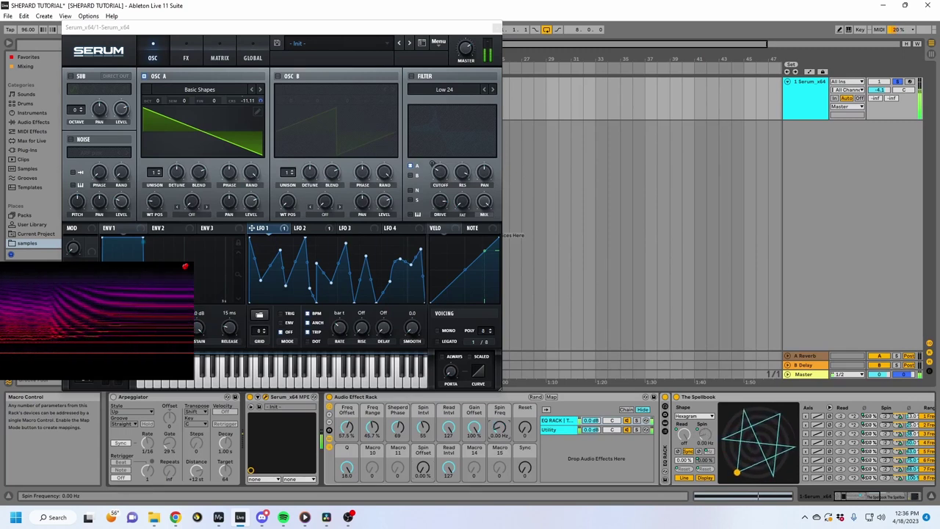
{"action": "left_click_drag", "start_coordinate": [501, 430], "coordinate": [501, 434]}
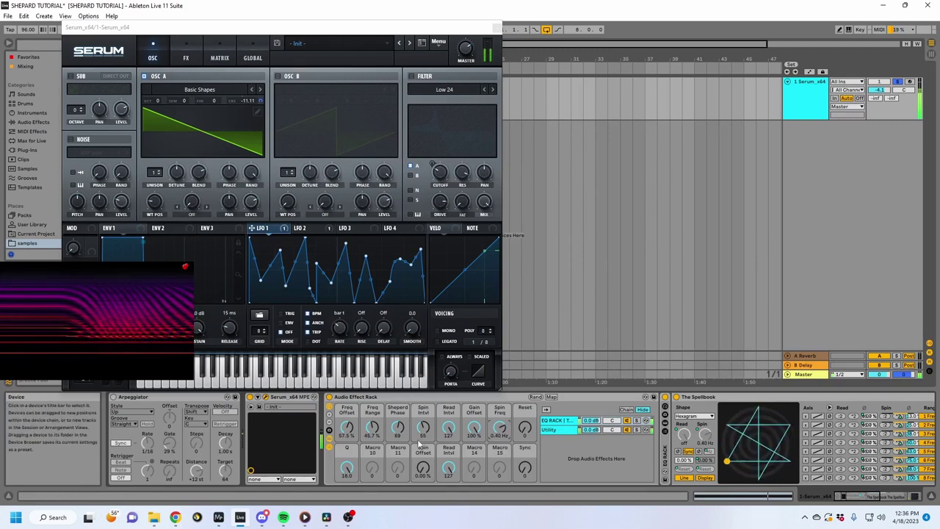
{"action": "left_click_drag", "start_coordinate": [346, 431], "coordinate": [346, 461]}
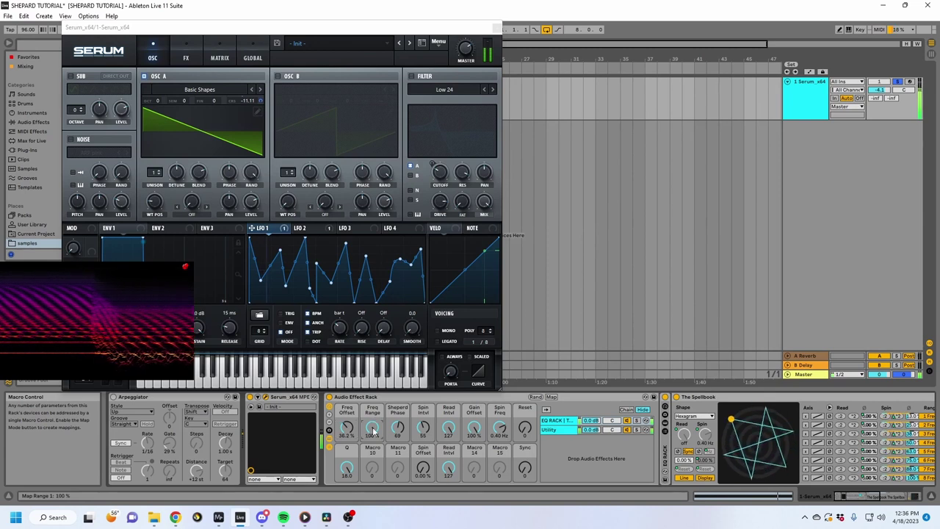
{"action": "mouse_move", "coordinate": [423, 470]}
{"action": "left_mouse_down"}
{"action": "mouse_move", "coordinate": [423, 421]}
{"action": "mouse_move", "coordinate": [422, 467]}
{"action": "left_mouse_up"}
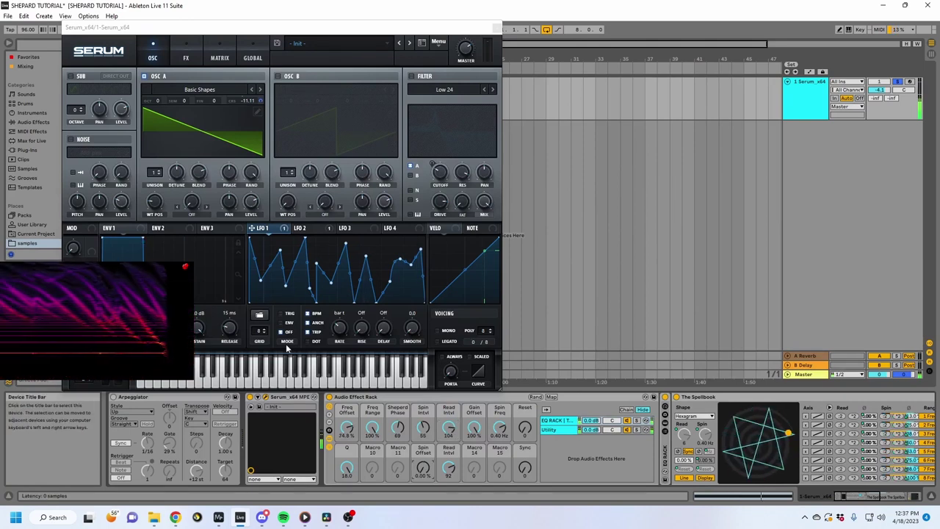
Step: Re-enable Serum's filter and the Arpeggiator, and set the rack's Spin Offset macro to 52.0 %
{"action": "left_click", "coordinate": [411, 76]}
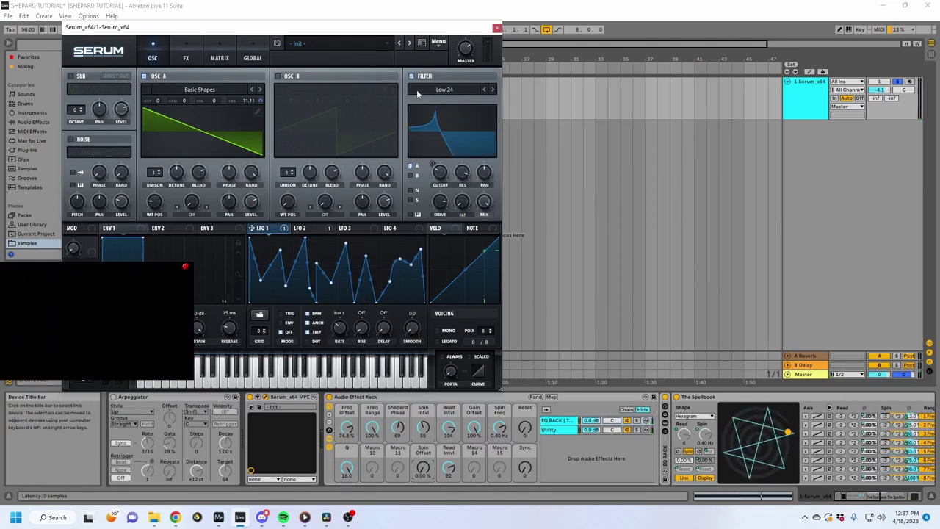
{"action": "left_click", "coordinate": [113, 396]}
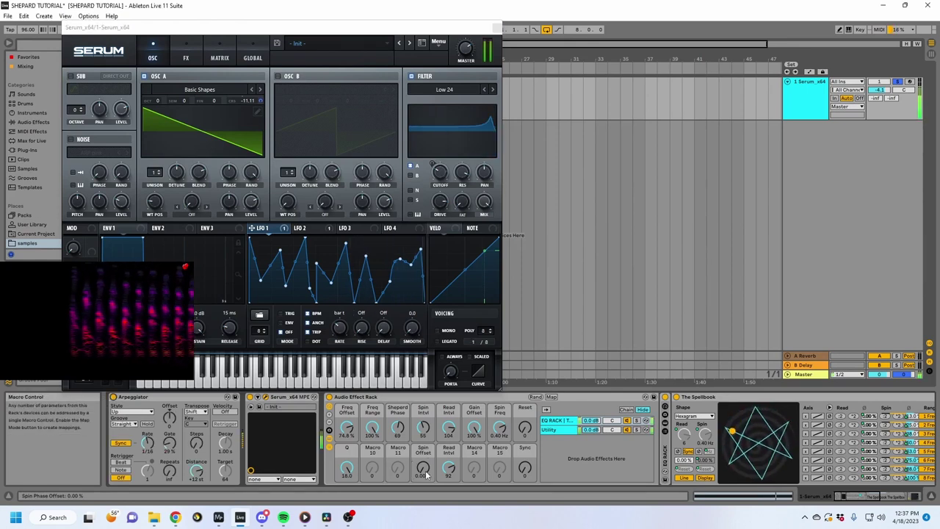
{"action": "left_click_drag", "start_coordinate": [426, 472], "coordinate": [426, 426]}
{"action": "left_click_drag", "start_coordinate": [427, 463], "coordinate": [427, 460]}
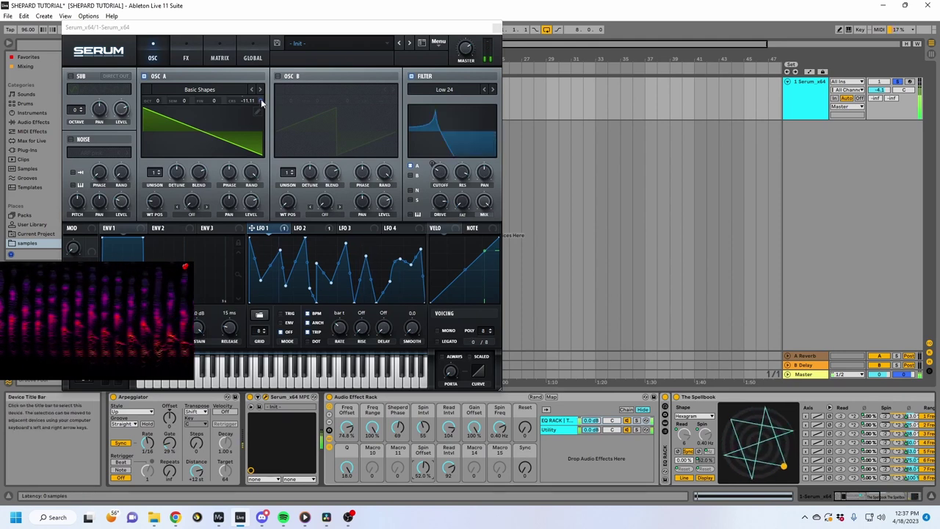
Step: Reset oscillator A's coarse pitch, set LFO 1's rate to 2 bar, and set the Arpeggiator's synced rate to 1/32
{"action": "mouse_move", "coordinate": [260, 101]}
{"action": "left_mouse_down"}
{"action": "mouse_move", "coordinate": [264, 53]}
{"action": "mouse_move", "coordinate": [263, 110]}
{"action": "left_mouse_up"}
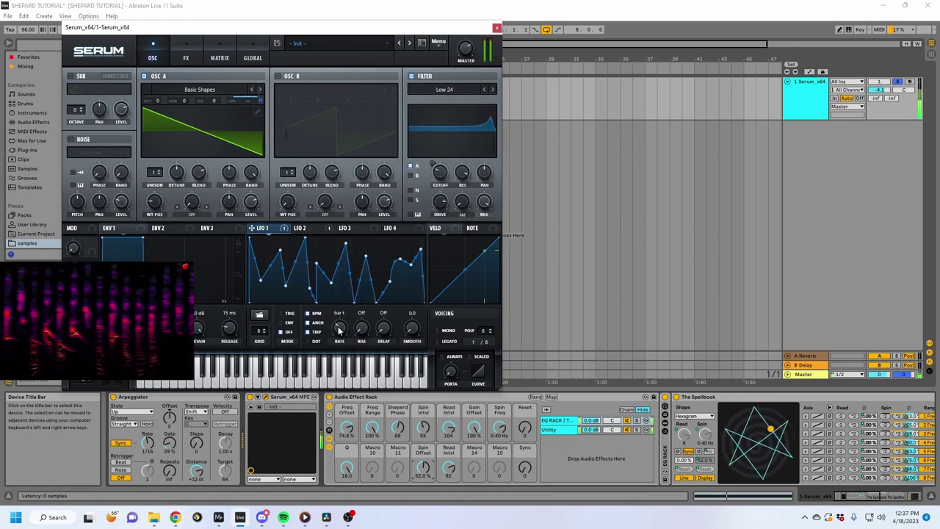
{"action": "left_click_drag", "start_coordinate": [341, 331], "coordinate": [337, 332]}
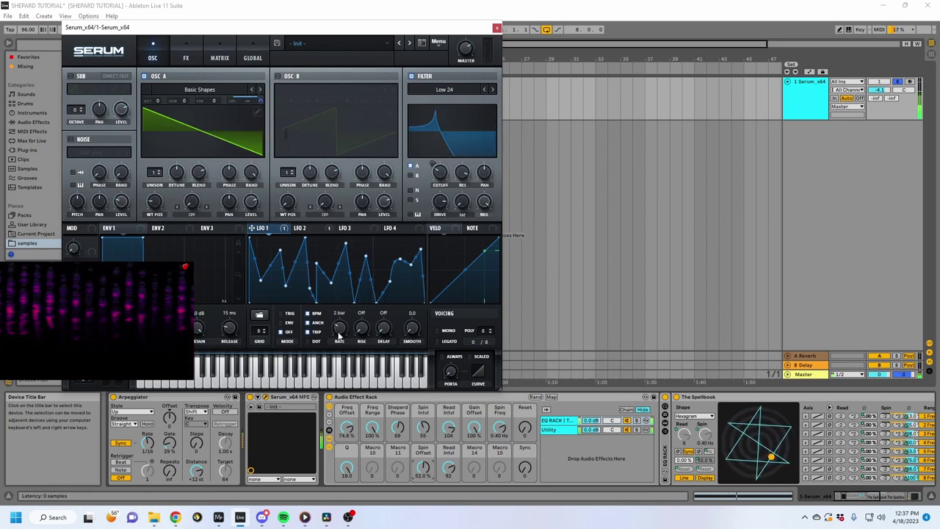
{"action": "left_click_drag", "start_coordinate": [148, 443], "coordinate": [154, 439]}
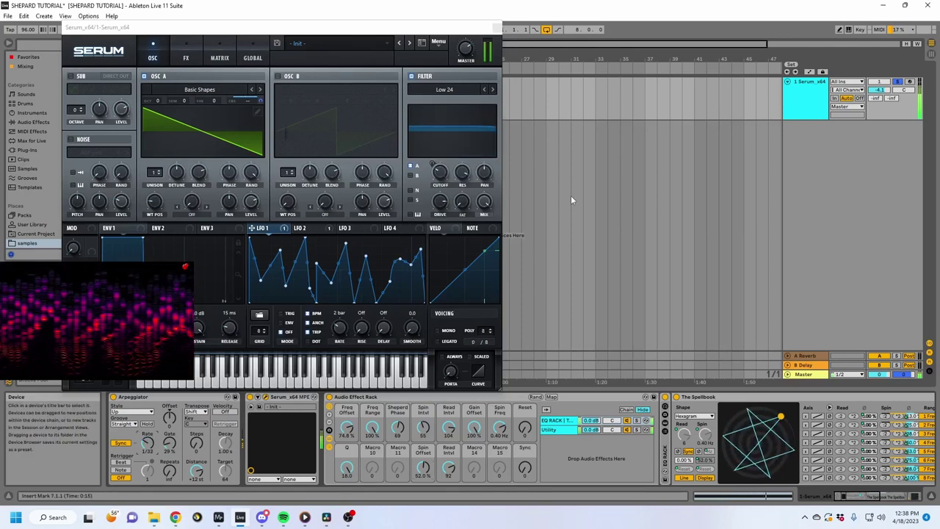
Step: Readjust Serum's filter cutoff and its LFO 2 modulation depth, and shift LFO 2's peak slightly earlier
{"action": "left_click", "coordinate": [470, 168]}
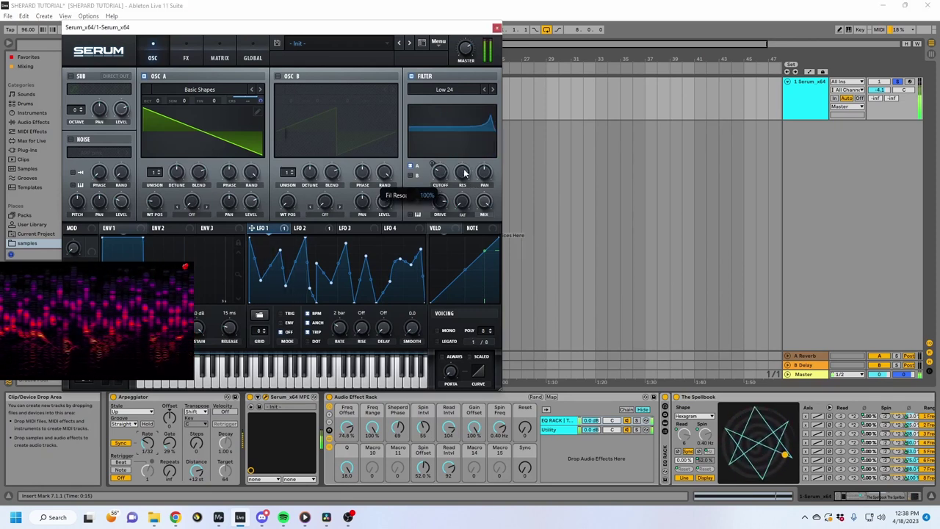
{"action": "left_click_drag", "start_coordinate": [446, 184], "coordinate": [445, 116]}
{"action": "left_click", "coordinate": [320, 226]}
{"action": "left_click_drag", "start_coordinate": [432, 163], "coordinate": [431, 182]}
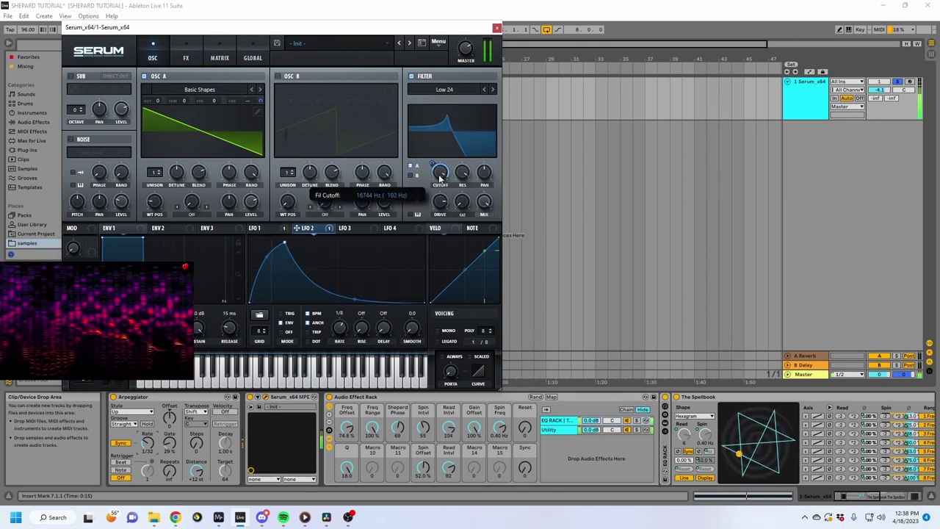
{"action": "mouse_move", "coordinate": [285, 243]}
{"action": "left_mouse_down"}
{"action": "mouse_move", "coordinate": [266, 243]}
{"action": "mouse_move", "coordinate": [283, 238]}
{"action": "mouse_move", "coordinate": [307, 262]}
{"action": "mouse_move", "coordinate": [285, 309]}
{"action": "mouse_move", "coordinate": [274, 296]}
{"action": "mouse_move", "coordinate": [293, 274]}
{"action": "mouse_move", "coordinate": [264, 245]}
{"action": "mouse_move", "coordinate": [270, 236]}
{"action": "mouse_move", "coordinate": [306, 253]}
{"action": "mouse_move", "coordinate": [327, 279]}
{"action": "mouse_move", "coordinate": [293, 279]}
{"action": "mouse_move", "coordinate": [269, 262]}
{"action": "mouse_move", "coordinate": [276, 243]}
{"action": "left_mouse_up"}
Step: Enable Hyper/Dimension in Serum's effects and set the rack's Spin Freq macro to 2.00 Hz
{"action": "left_click", "coordinate": [185, 52]}
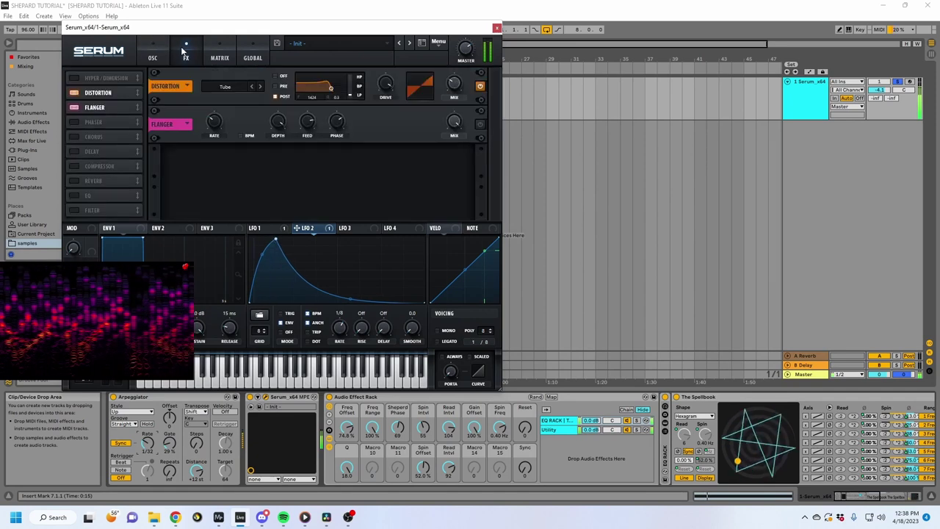
{"action": "left_click", "coordinate": [74, 78]}
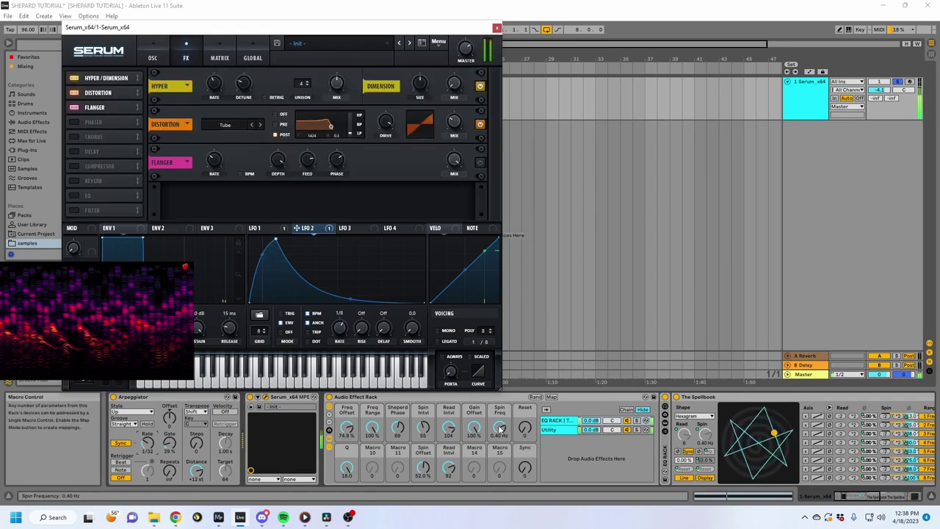
{"action": "left_click_drag", "start_coordinate": [500, 429], "coordinate": [500, 441]}
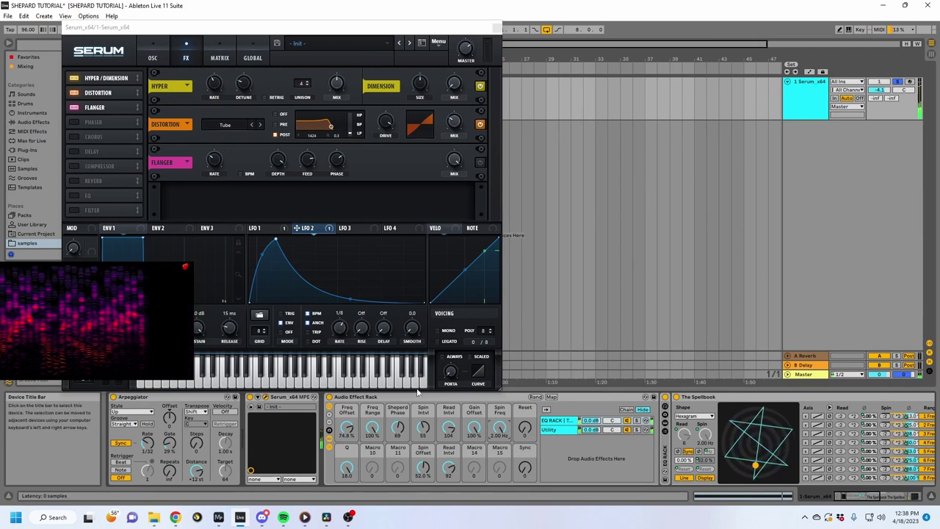
Step: Set the rack's Spin Freq macro to 0.08 Hz and close Serum's plug-in window
{"action": "left_click_drag", "start_coordinate": [502, 427], "coordinate": [502, 475]}
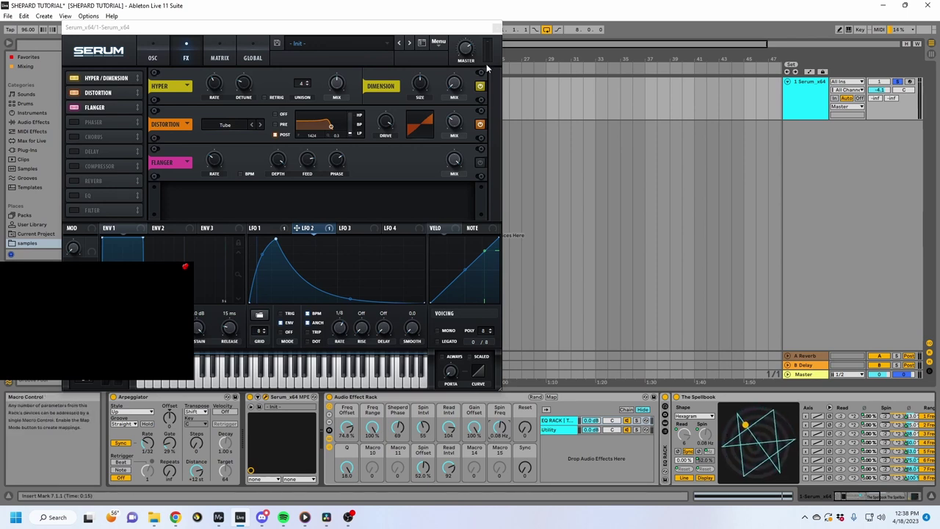
{"action": "left_click", "coordinate": [497, 27]}
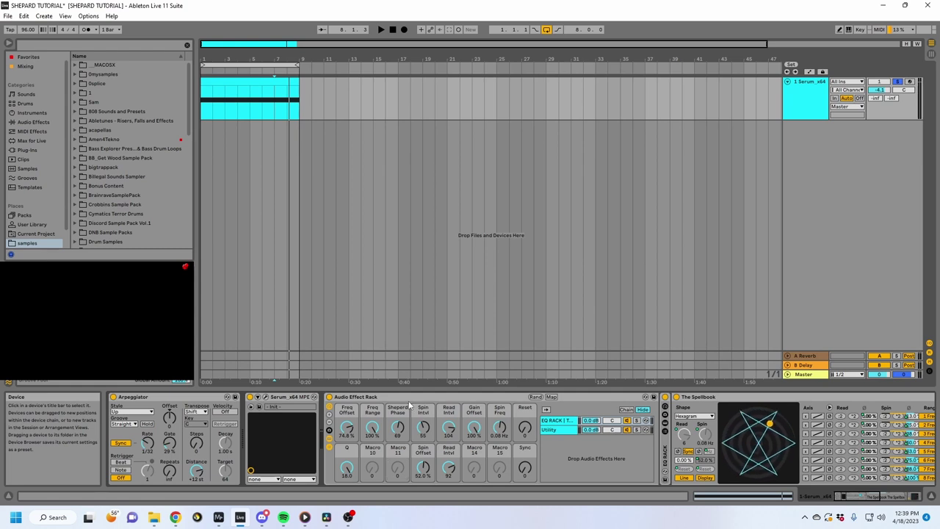
Step: Group the existing Audio Effect Rack inside a new outer rack and show the outer rack's 16 macros
{"action": "left_click", "coordinate": [388, 397]}
{"action": "left_click", "coordinate": [330, 414]}
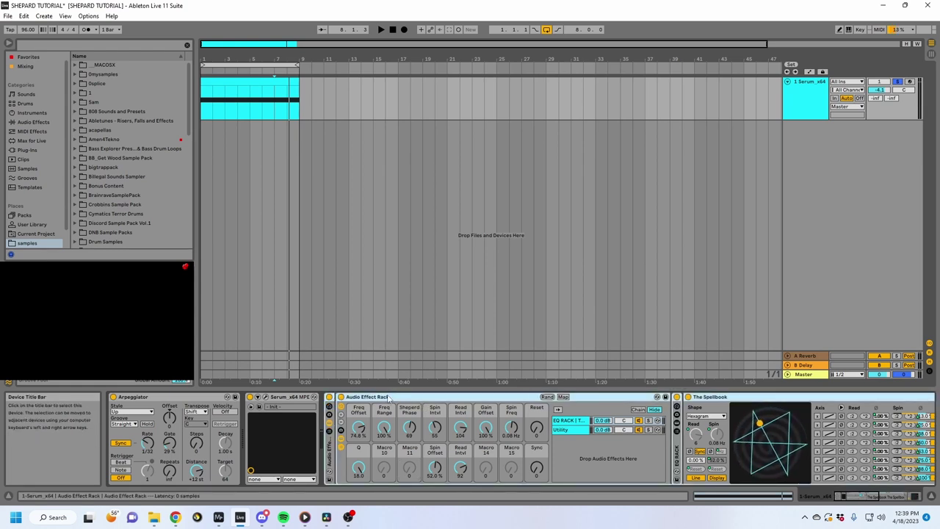
{"action": "key", "text": "ctrl+g"}
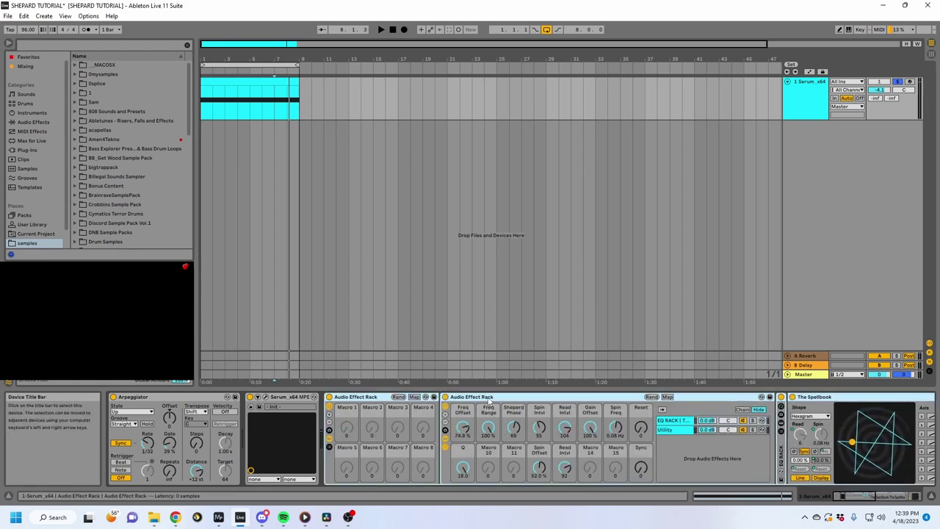
{"action": "left_click", "coordinate": [463, 400]}
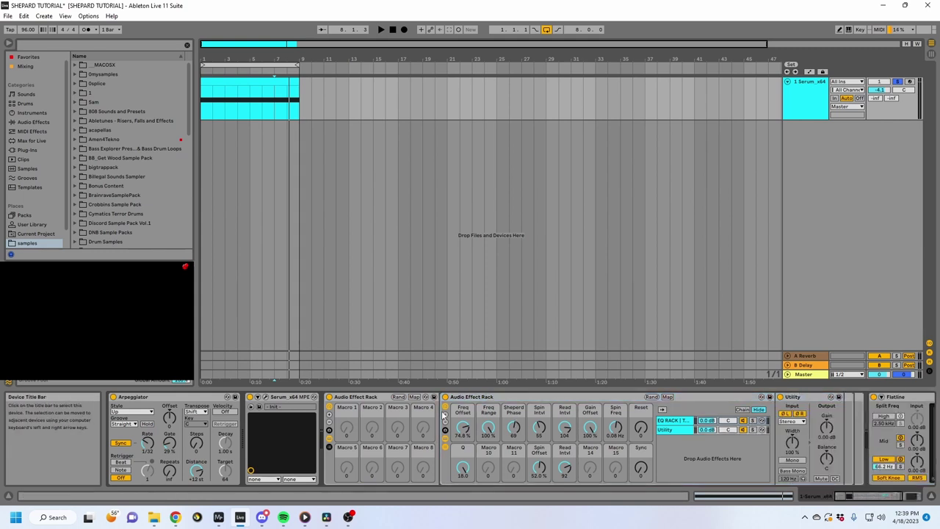
{"action": "left_click", "coordinate": [464, 398]}
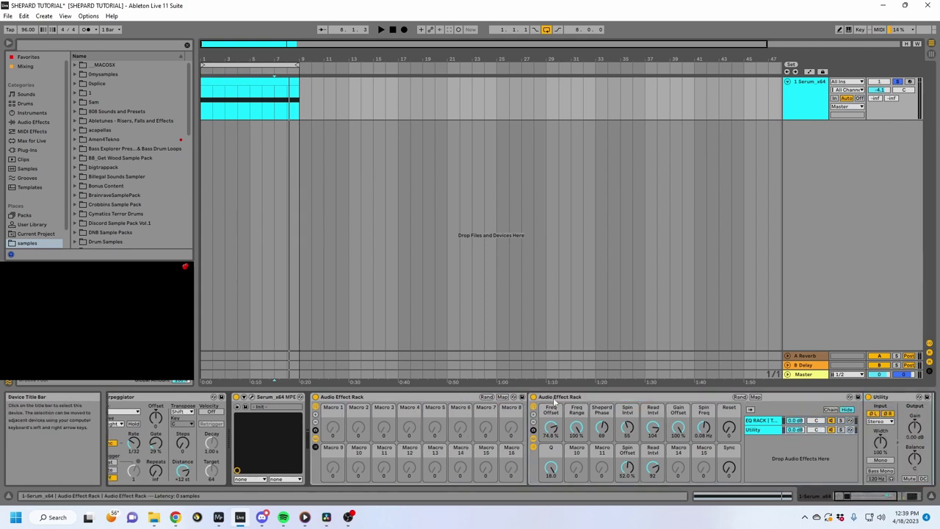
Step: Map the inner rack's Freq Offset, Freq Range and Sheperd Phase to the outer rack's Macros 1, 2 and 3
{"action": "left_click", "coordinate": [553, 398]}
{"action": "left_click", "coordinate": [495, 397]}
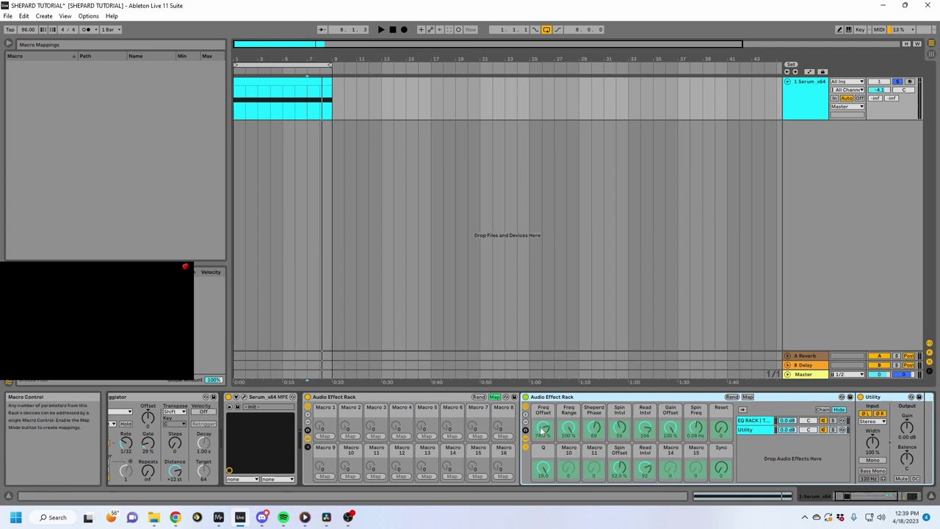
{"action": "left_click", "coordinate": [325, 436]}
{"action": "left_click", "coordinate": [542, 428]}
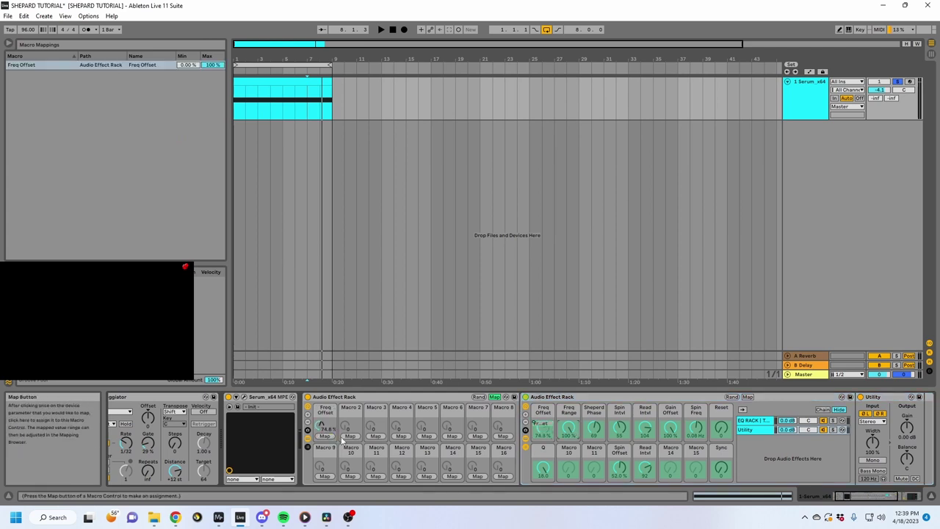
{"action": "left_click", "coordinate": [351, 436]}
{"action": "left_click", "coordinate": [568, 429]}
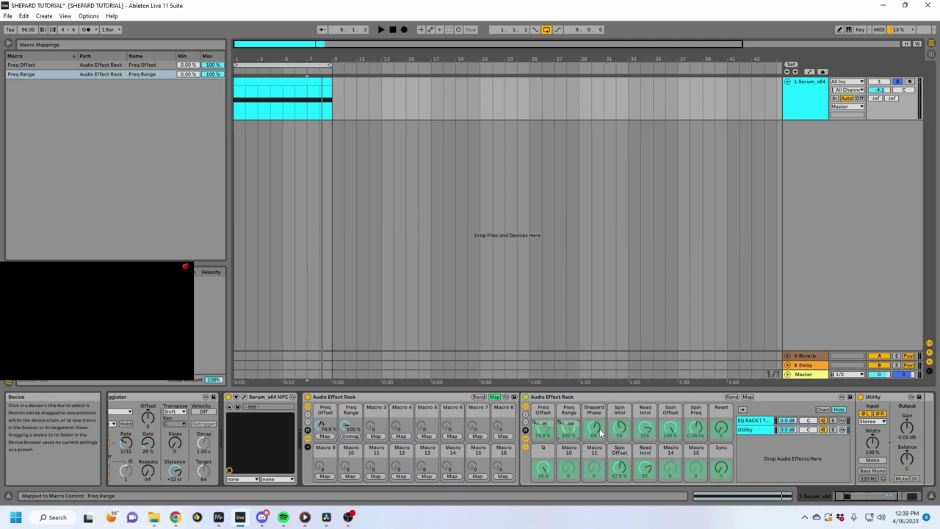
{"action": "left_click", "coordinate": [600, 433]}
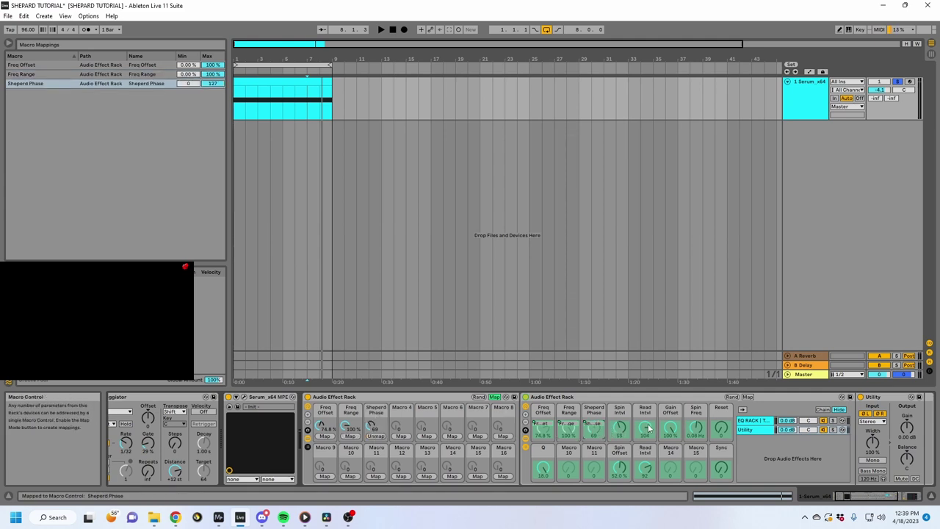
Step: Map the inner rack's two Read Intvl controls to the outer rack's Macros 9 and 10
{"action": "left_click", "coordinate": [646, 470]}
{"action": "left_click", "coordinate": [324, 476]}
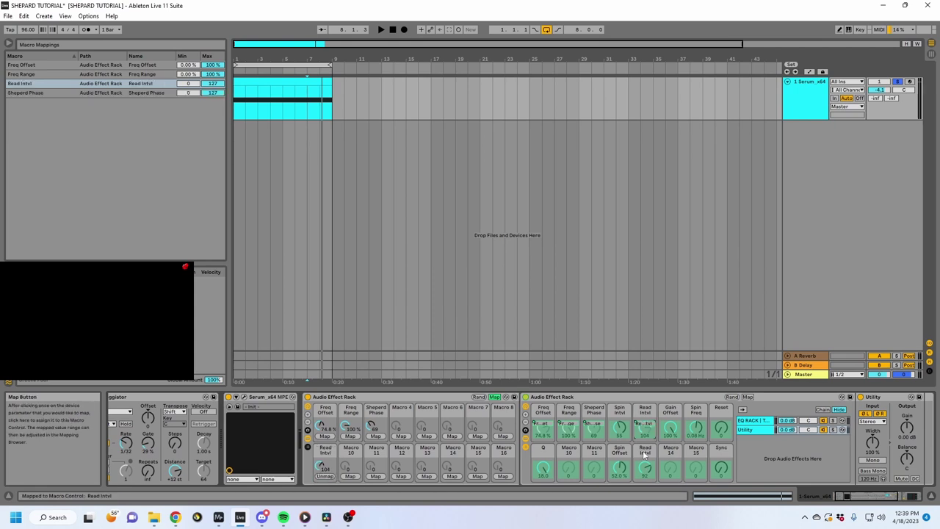
{"action": "left_click", "coordinate": [350, 476]}
{"action": "left_click", "coordinate": [721, 470]}
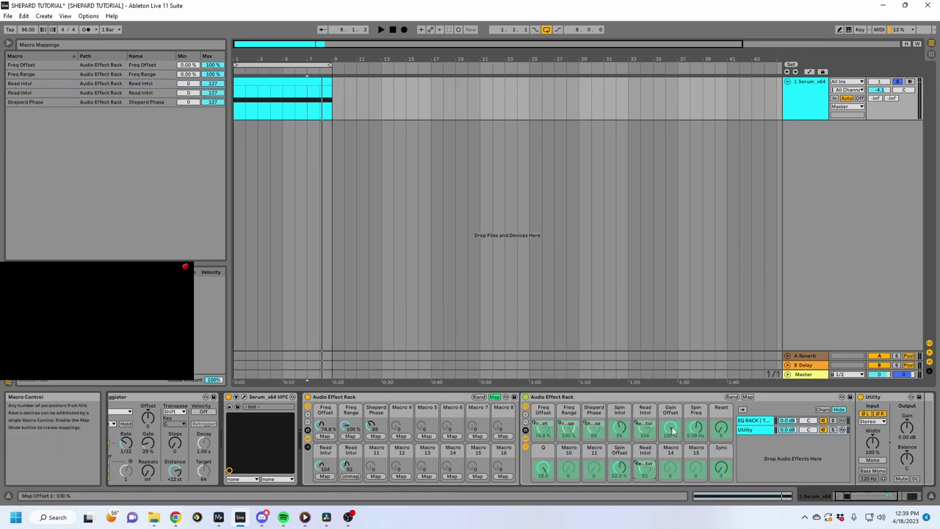
{"action": "left_click", "coordinate": [401, 435]}
{"action": "key", "text": "Delete"}
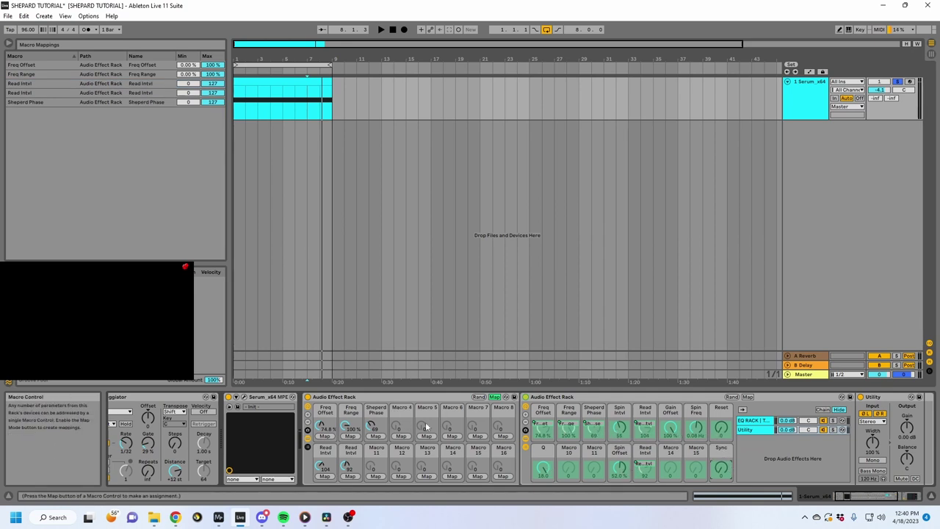
Step: Reduce the outer rack to 12 visible macros and remove both Read Intvl mappings
{"action": "left_click", "coordinate": [309, 423]}
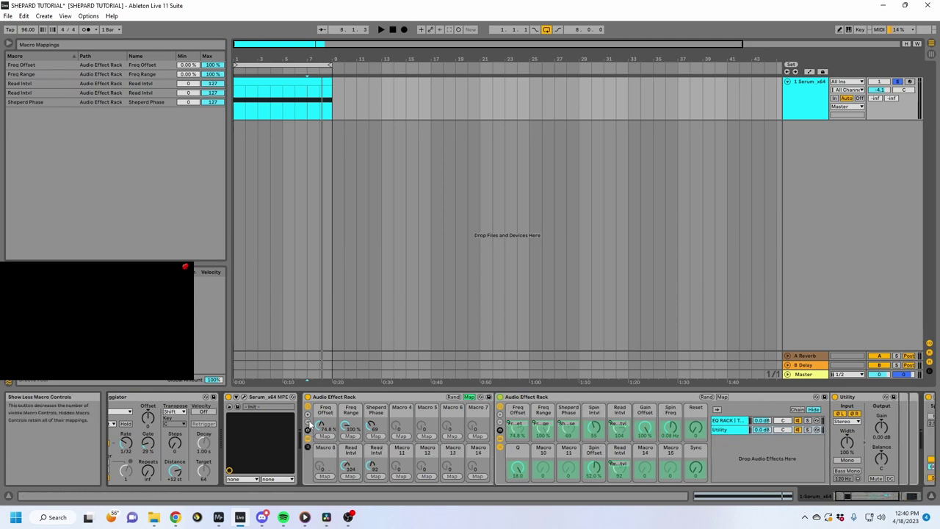
{"action": "left_click", "coordinate": [310, 424]}
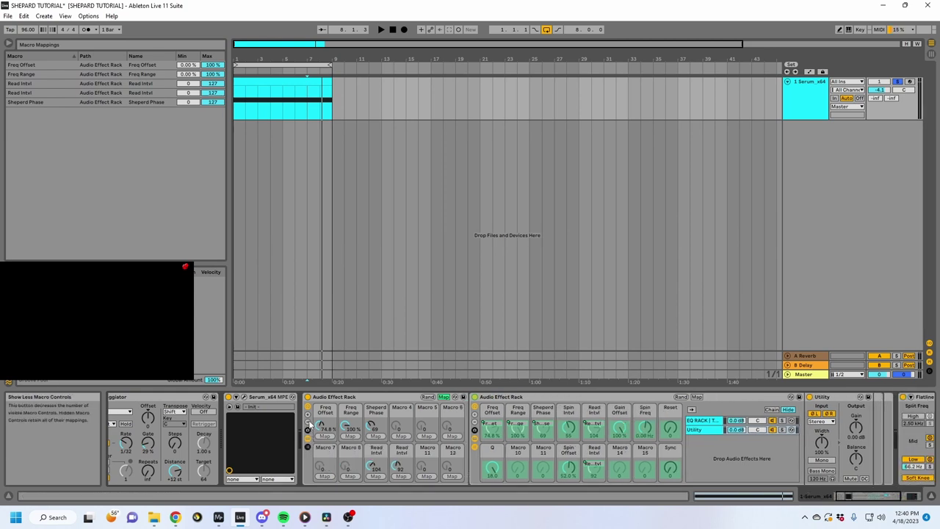
{"action": "right_click", "coordinate": [378, 453]}
{"action": "left_click", "coordinate": [411, 351]}
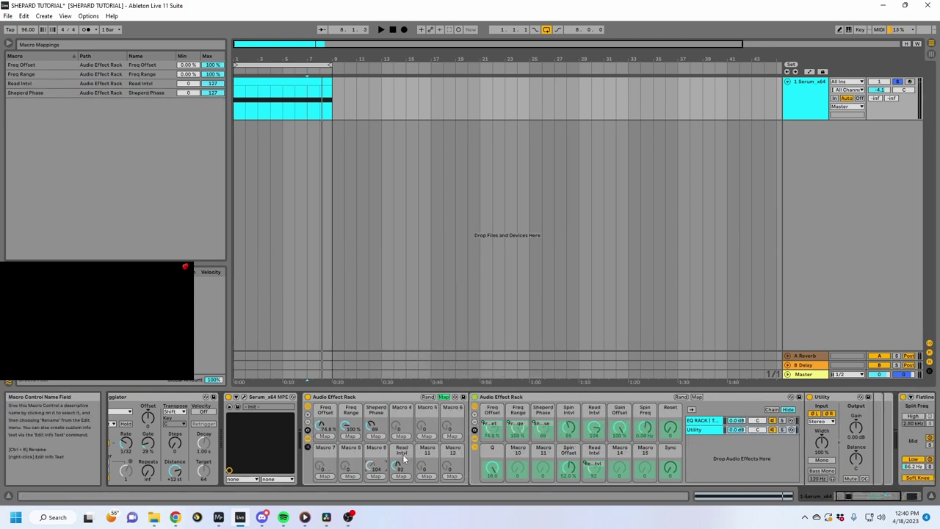
{"action": "right_click", "coordinate": [401, 463]}
{"action": "left_click", "coordinate": [381, 351]}
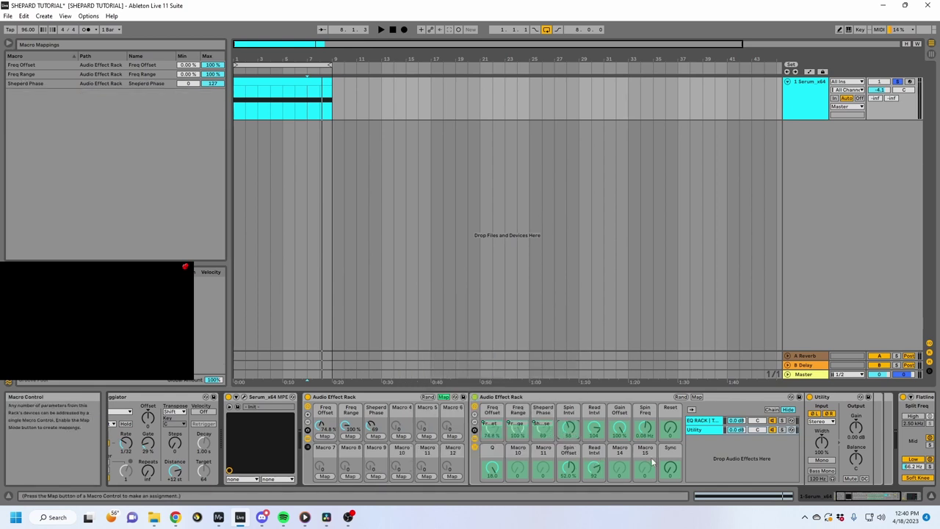
Step: Map the inner rack's Sync, Spin Intvl and Spin Freq to the outer rack's Macros 4, 5 and 6
{"action": "left_click", "coordinate": [399, 435]}
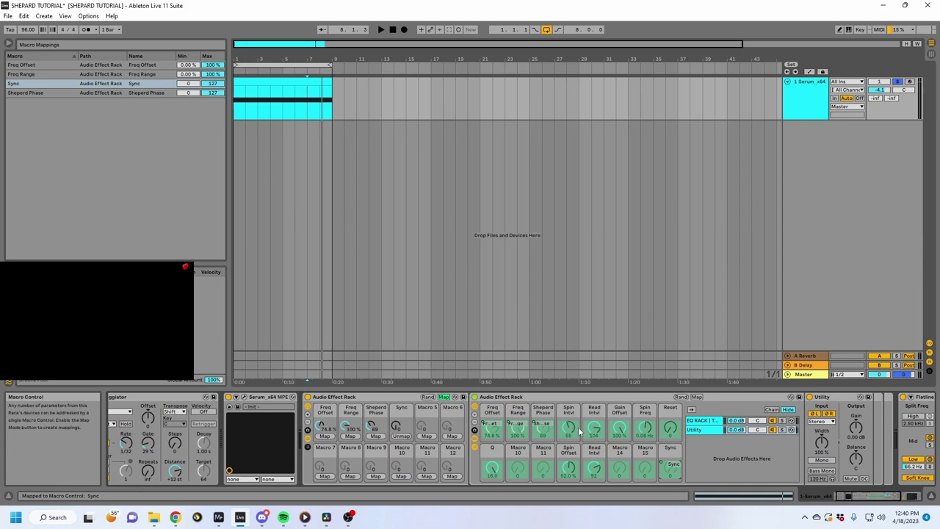
{"action": "left_click", "coordinate": [573, 429]}
{"action": "left_click", "coordinate": [428, 435]}
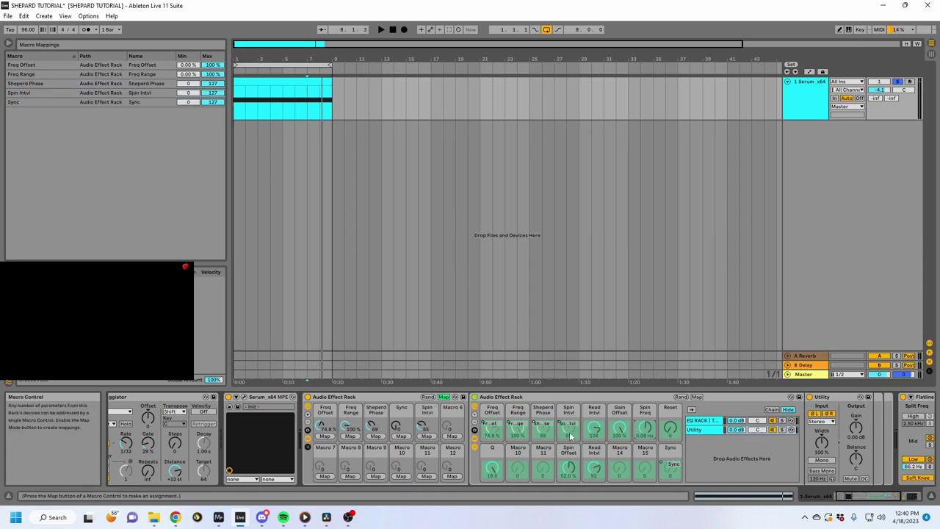
{"action": "left_click", "coordinate": [645, 427]}
{"action": "left_click", "coordinate": [452, 436]}
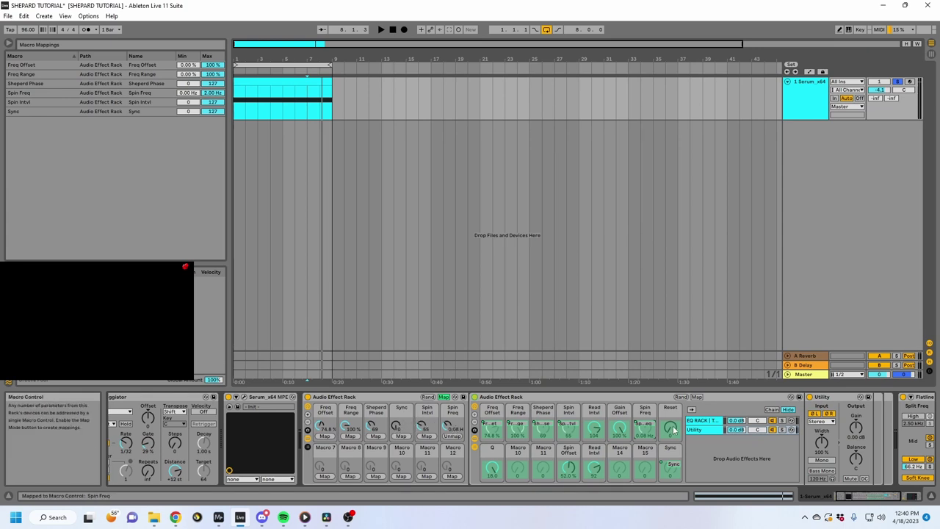
Step: Map the inner rack's Reset to Macro 12, Q to Macro 11, and the two Read Intvl controls to Macros 7 and 8
{"action": "left_click", "coordinate": [452, 476]}
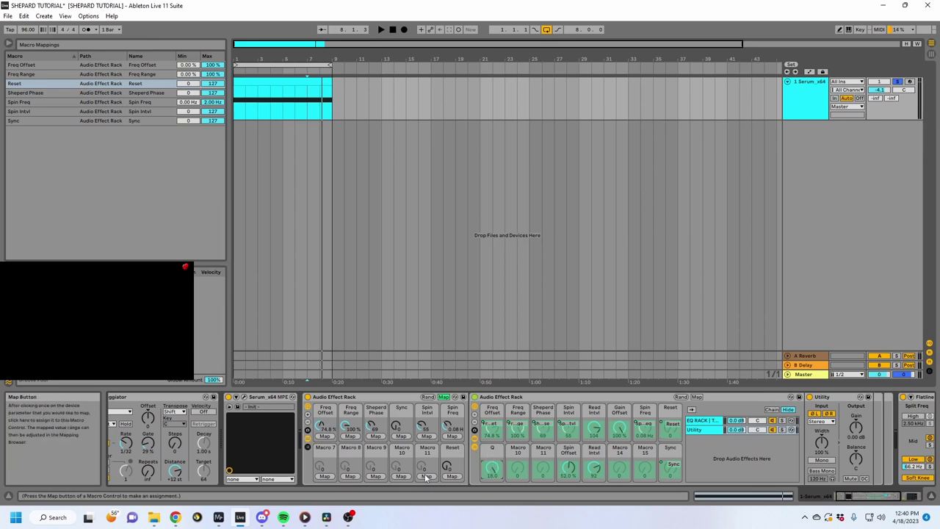
{"action": "left_click", "coordinate": [423, 477]}
{"action": "left_click", "coordinate": [590, 430]}
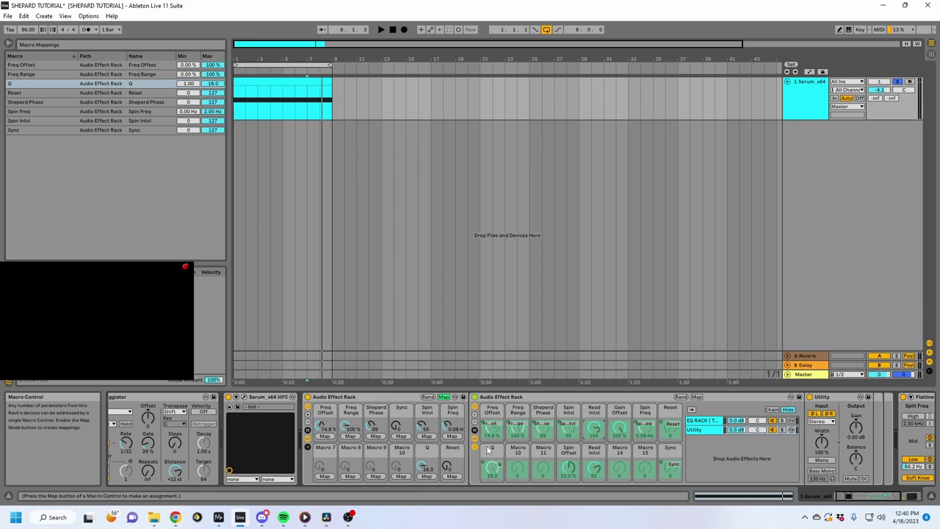
{"action": "left_click", "coordinate": [325, 476]}
{"action": "left_click", "coordinate": [349, 476]}
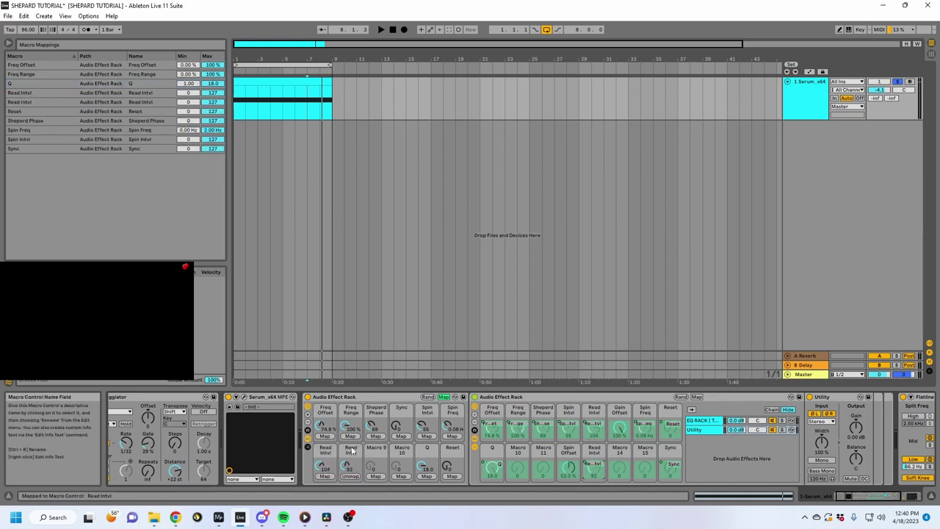
Step: Rename the outer rack's two Read Intvl macros as Read Intvl 1 and Read Intvl 2
{"action": "left_click", "coordinate": [326, 451]}
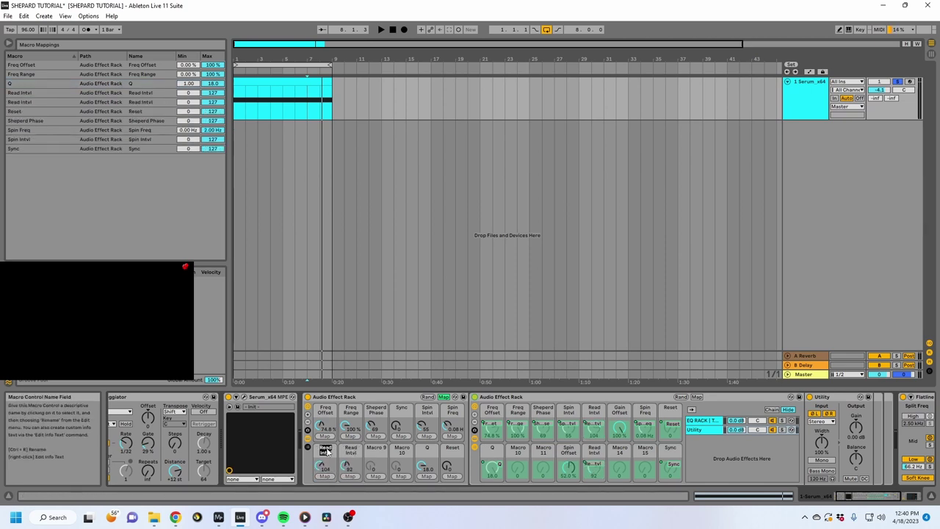
{"action": "type", "text": "1"}
{"action": "key", "text": "Return"}
{"action": "left_click", "coordinate": [350, 450]}
{"action": "type", "text": "2"}
{"action": "key", "text": "Return"}
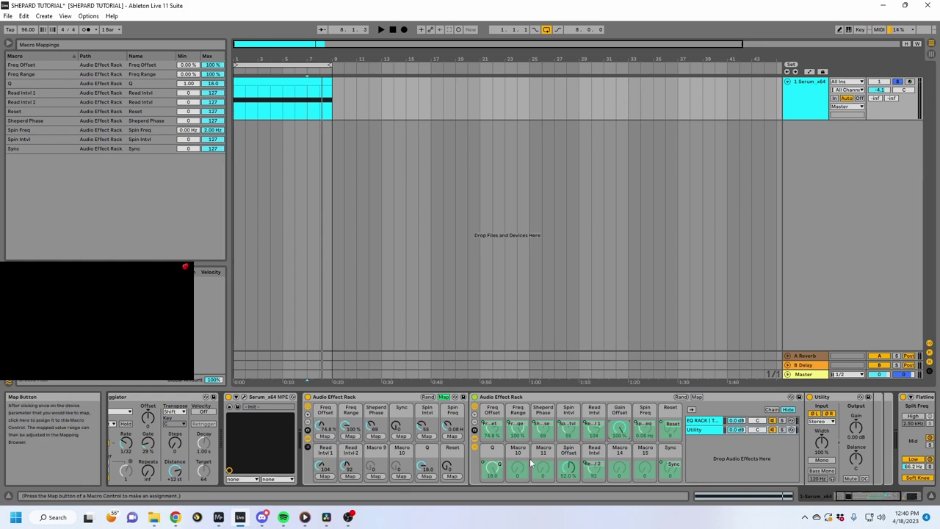
Step: Map Spin Offset to the outer rack's Macro 9 and Gain Offset to Macro 10, and leave mapping mode
{"action": "left_click", "coordinate": [568, 468]}
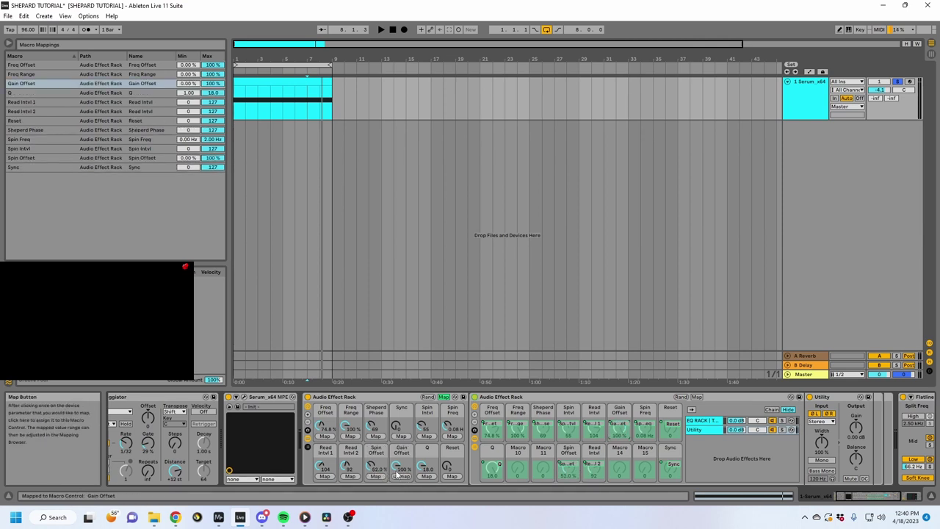
{"action": "left_click", "coordinate": [444, 396]}
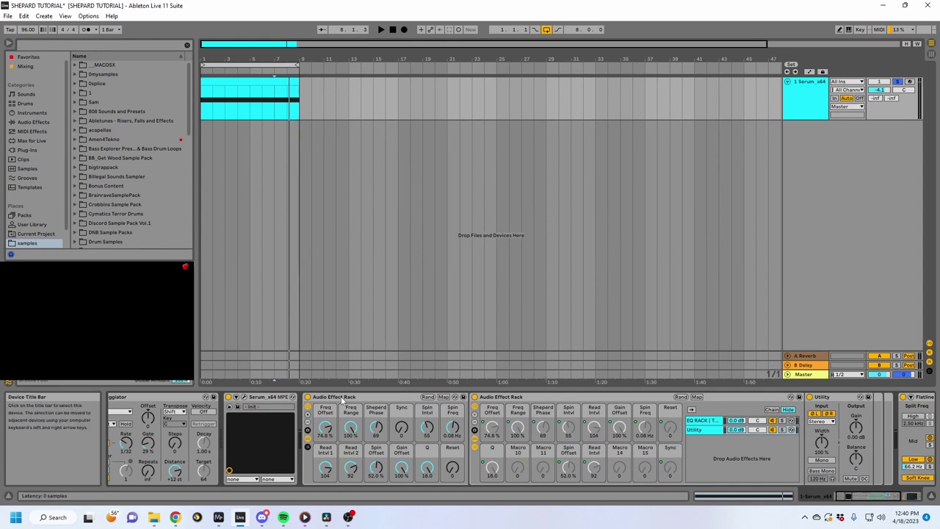
Step: Colour the outer rack's Read Intvl 1 and Read Intvl 2 macros purple
{"action": "right_click", "coordinate": [351, 451]}
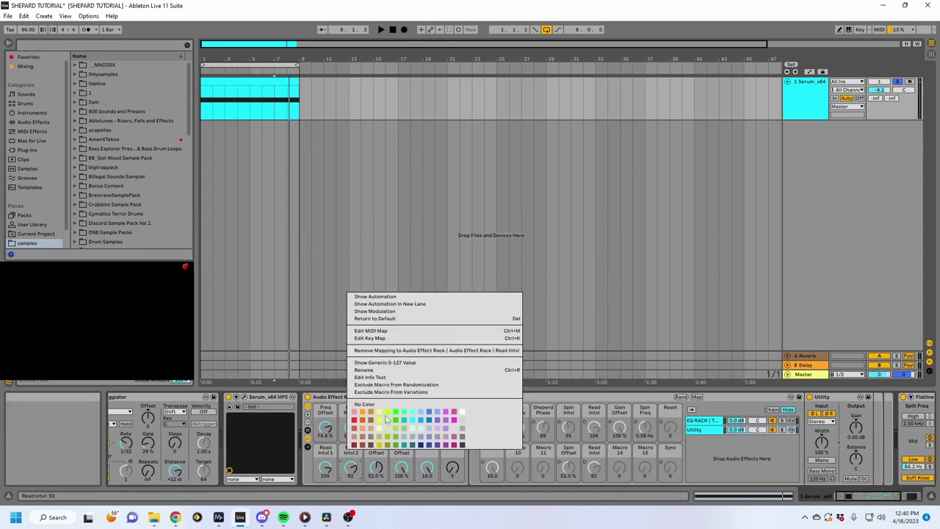
{"action": "left_click", "coordinate": [445, 420]}
{"action": "right_click", "coordinate": [328, 451]}
{"action": "left_click", "coordinate": [424, 420]}
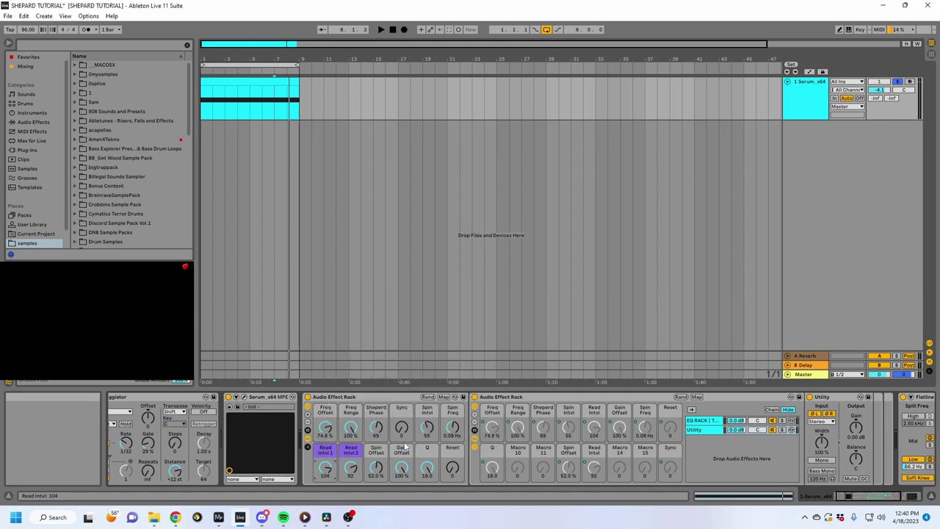
Step: Colour the outer rack's Freq Offset and Freq Range macros orange
{"action": "right_click", "coordinate": [324, 414]}
{"action": "left_click", "coordinate": [336, 372]}
{"action": "right_click", "coordinate": [353, 413]}
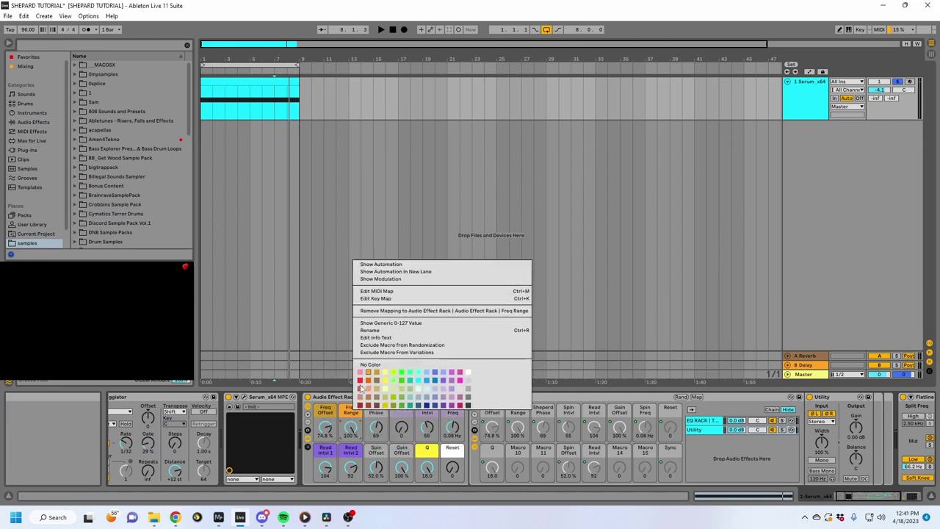
{"action": "left_click", "coordinate": [327, 408]}
{"action": "right_click", "coordinate": [330, 411]}
{"action": "left_click", "coordinate": [348, 372]}
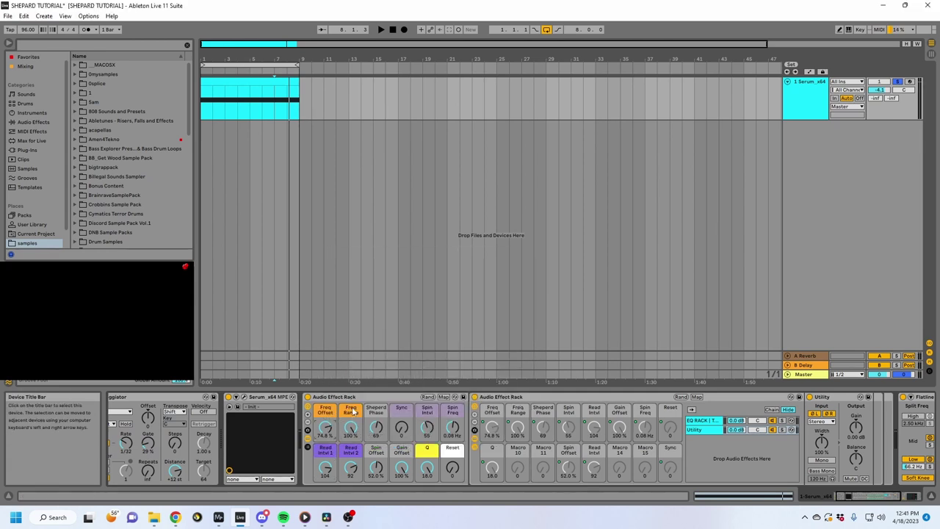
Step: Colour the outer rack's Sheperd Phase macro orange and its Spin Offset macro purple
{"action": "right_click", "coordinate": [371, 411]}
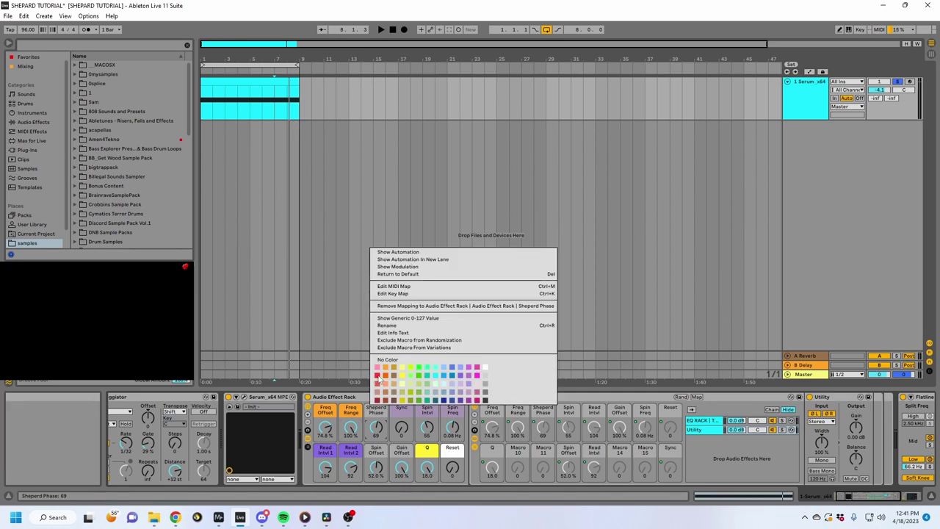
{"action": "left_click", "coordinate": [386, 371]}
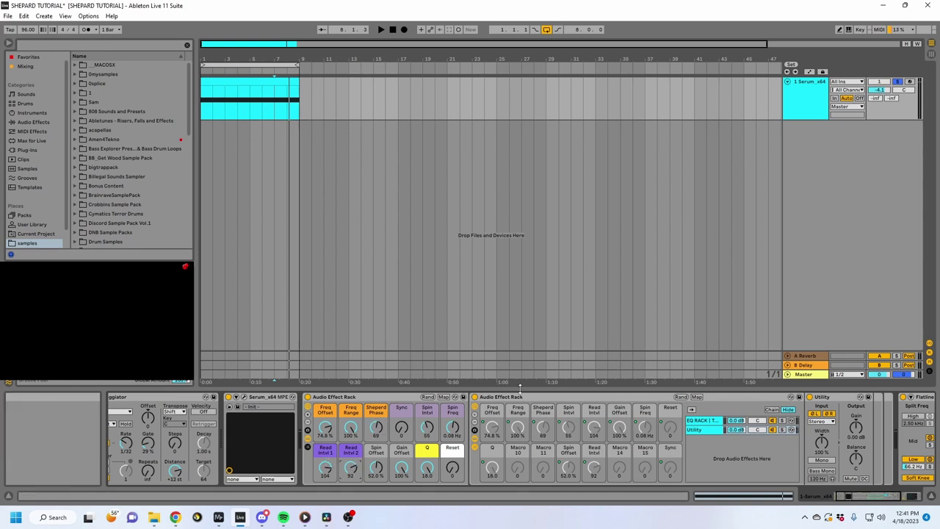
{"action": "right_click", "coordinate": [377, 461]}
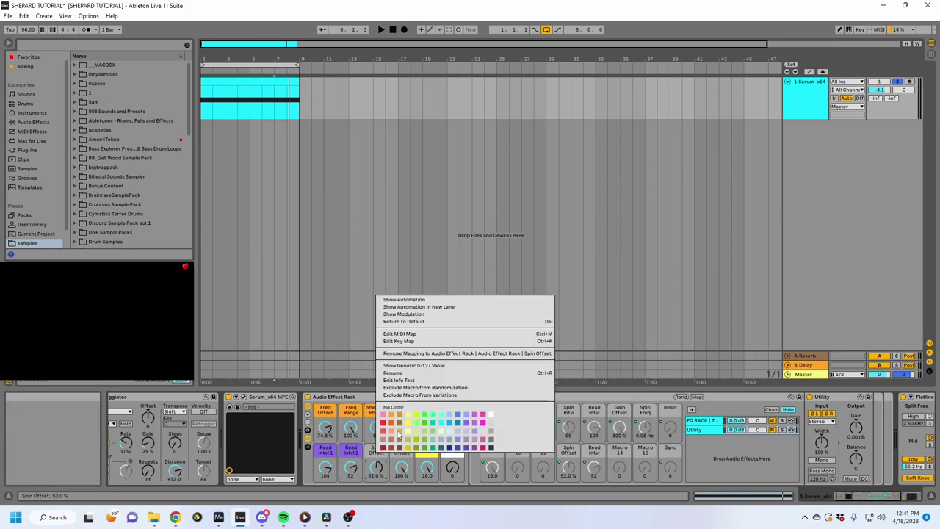
{"action": "left_click", "coordinate": [456, 425]}
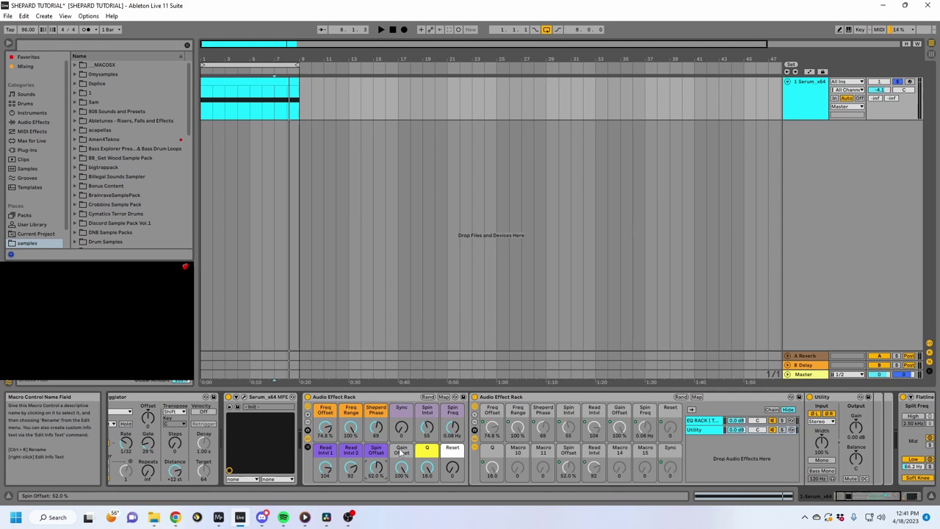
Step: Colour the outer rack's Gain Offset macro bright yellow to match the Q macro
{"action": "right_click", "coordinate": [401, 453]}
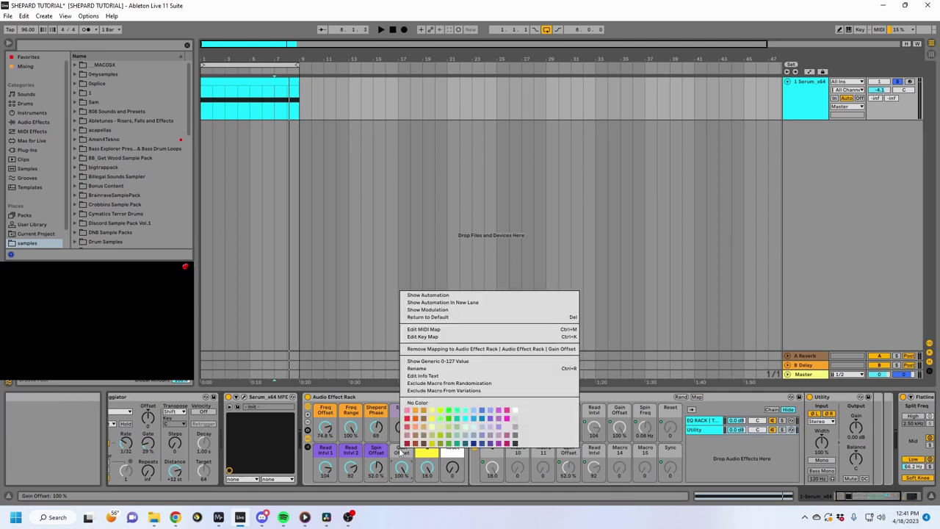
{"action": "left_click", "coordinate": [433, 412]}
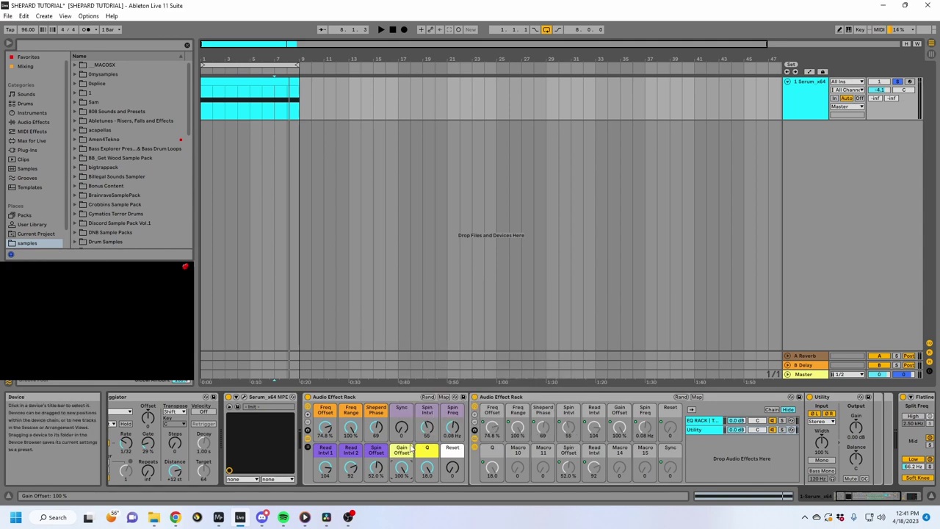
{"action": "right_click", "coordinate": [409, 451]}
{"action": "left_click", "coordinate": [439, 408]}
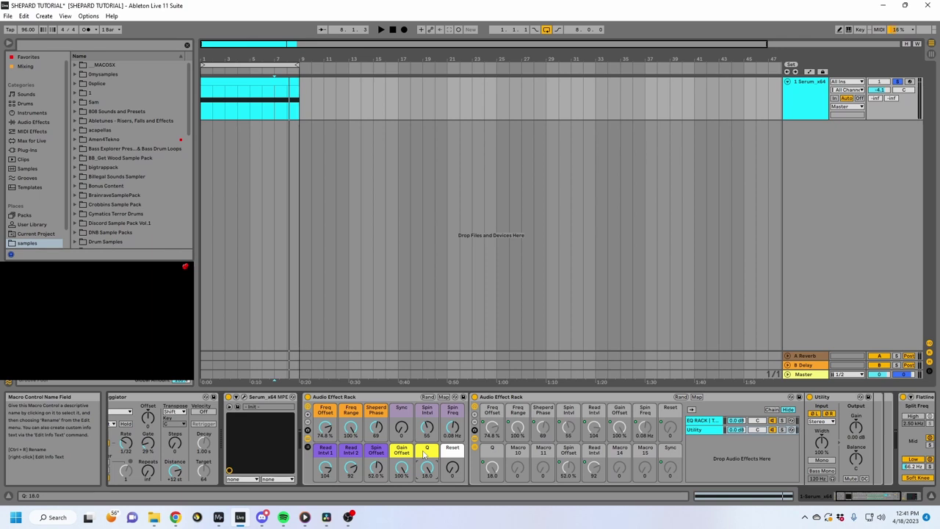
Step: Rename the outer Audio Effect Rack to "Pailiaq Shepard Rack"
{"action": "left_click", "coordinate": [505, 396]}
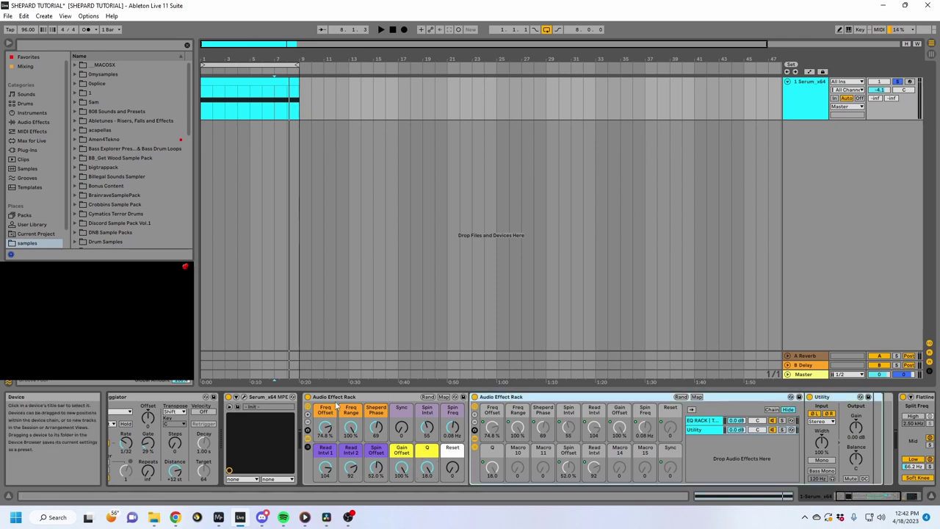
{"action": "left_click", "coordinate": [385, 397]}
{"action": "key", "text": "ctrl+r"}
{"action": "type", "text": "P"}
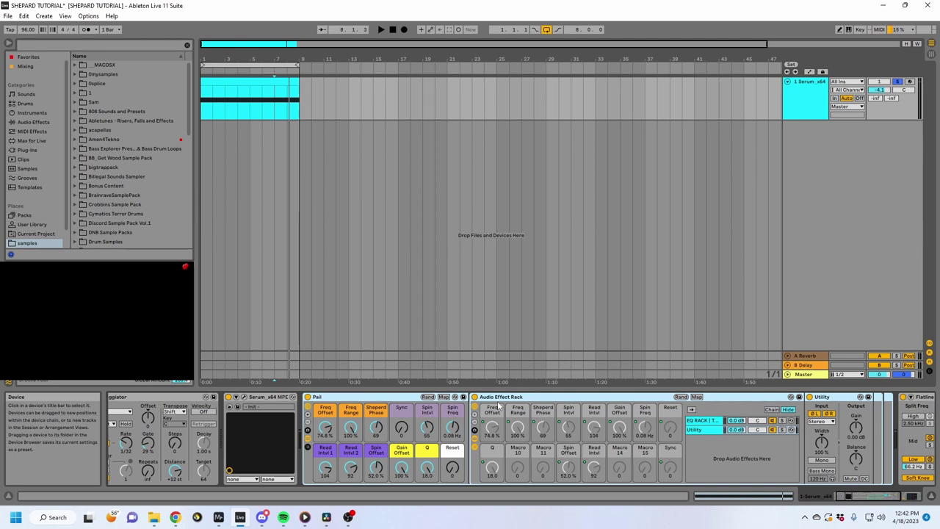
{"action": "type", "text": "ailiaq Shepard Rack"}
Step: Collapse the inner rack and hide the outer rack's devices so only its macros show
{"action": "double_click", "coordinate": [504, 396]}
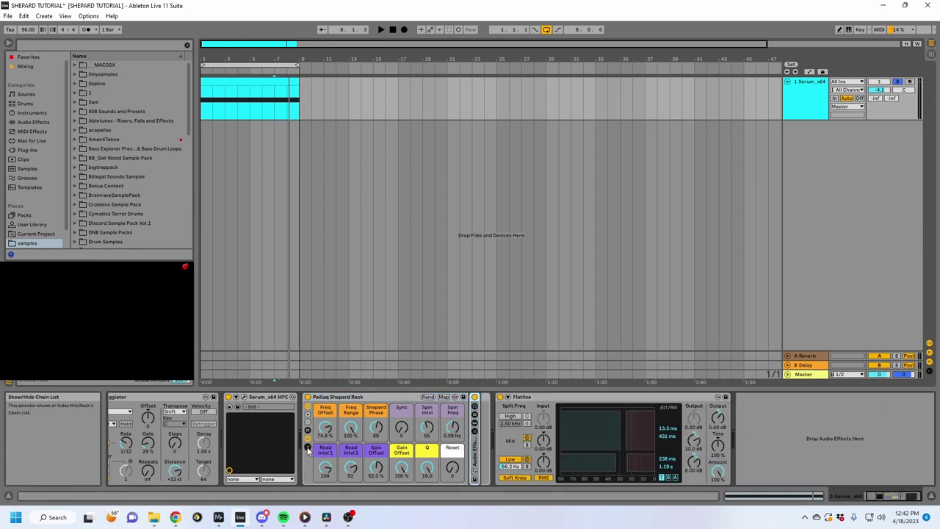
{"action": "left_click", "coordinate": [308, 439]}
{"action": "left_click", "coordinate": [307, 438]}
Step: Lower the outer rack's Freq Offset macro while auditioning the loop, and stop playback
{"action": "key", "text": "space"}
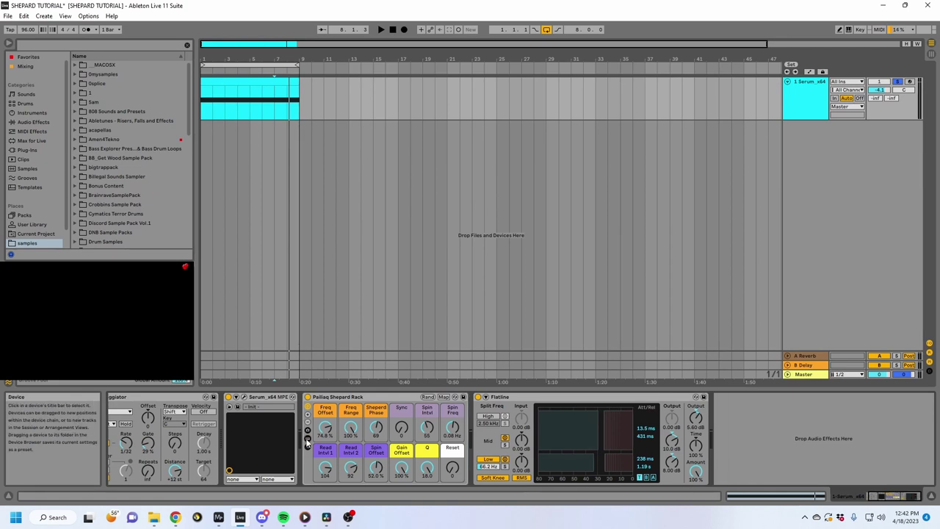
{"action": "left_click_drag", "start_coordinate": [325, 429], "coordinate": [325, 451]}
{"action": "key", "text": "space"}
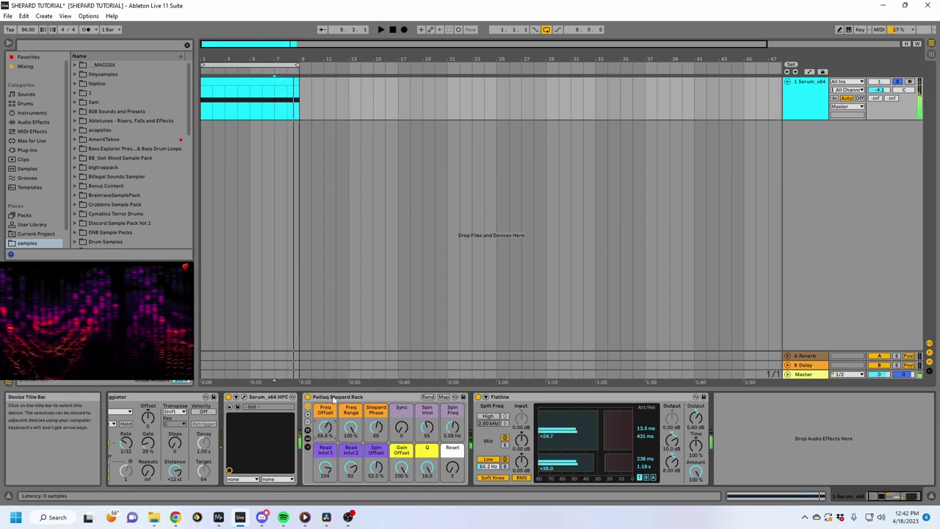
Step: Save the Pailiaq Shepard Rack as a preset in the User Library's PAILIAQ Audio Effect Racks folder
{"action": "left_click", "coordinate": [338, 397]}
{"action": "left_click", "coordinate": [32, 224]}
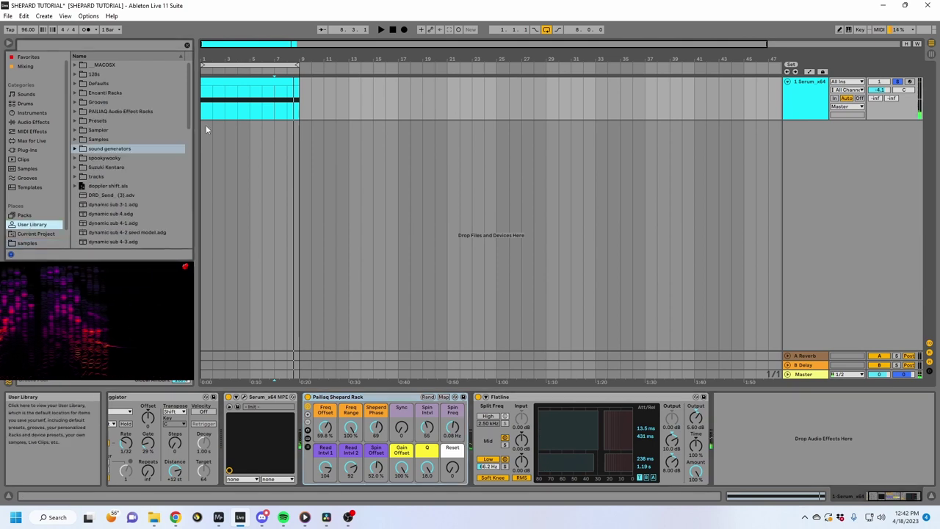
{"action": "left_click", "coordinate": [74, 111]}
{"action": "left_click_drag", "start_coordinate": [338, 396], "coordinate": [145, 196]}
Step: Play the Serum clip from the start to hear the finished rack, and stop playback
{"action": "left_click", "coordinate": [423, 316]}
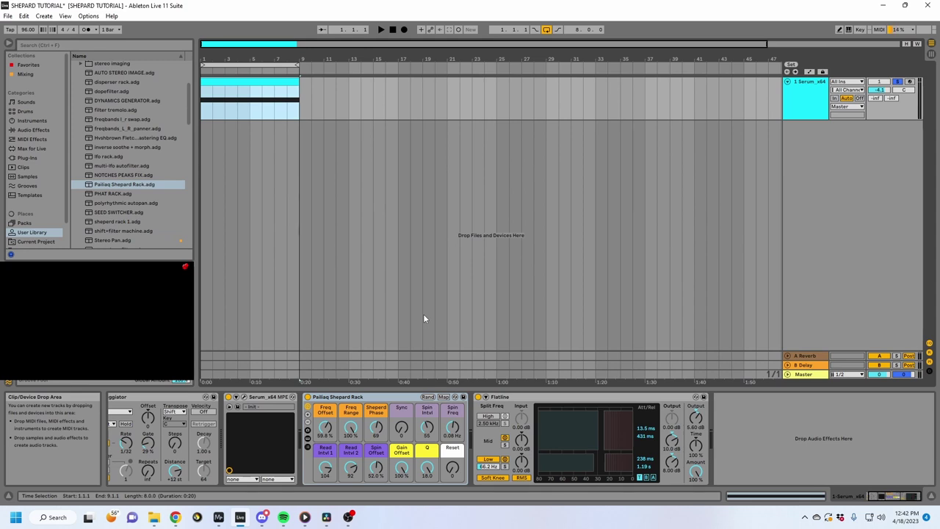
{"action": "key", "text": "space"}
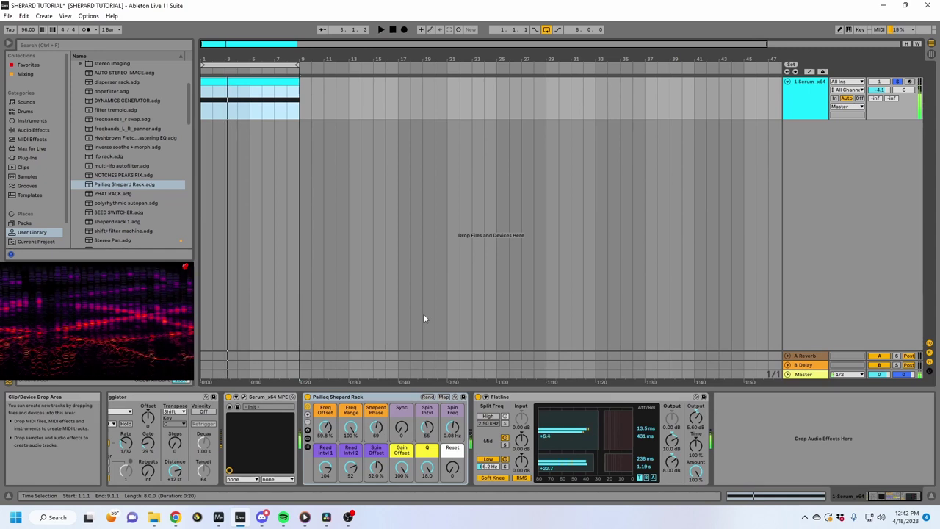
{"action": "key", "text": "space"}
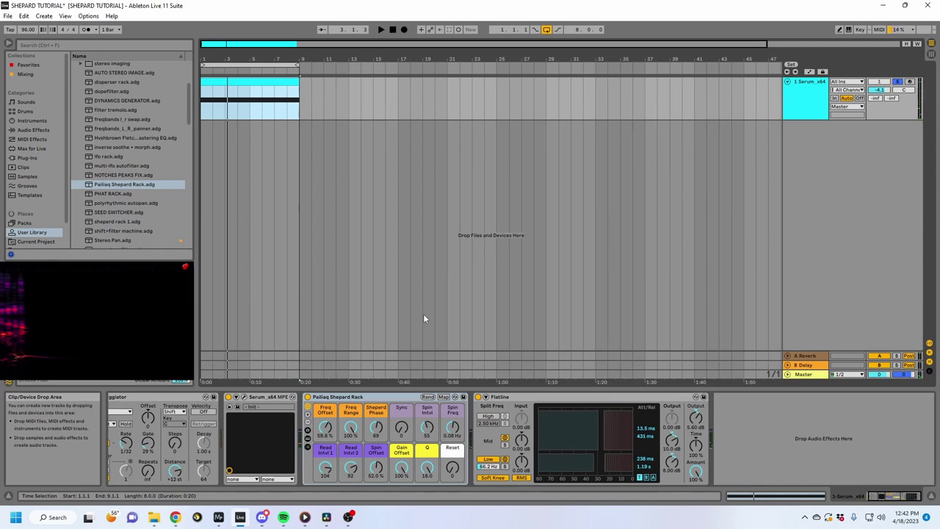